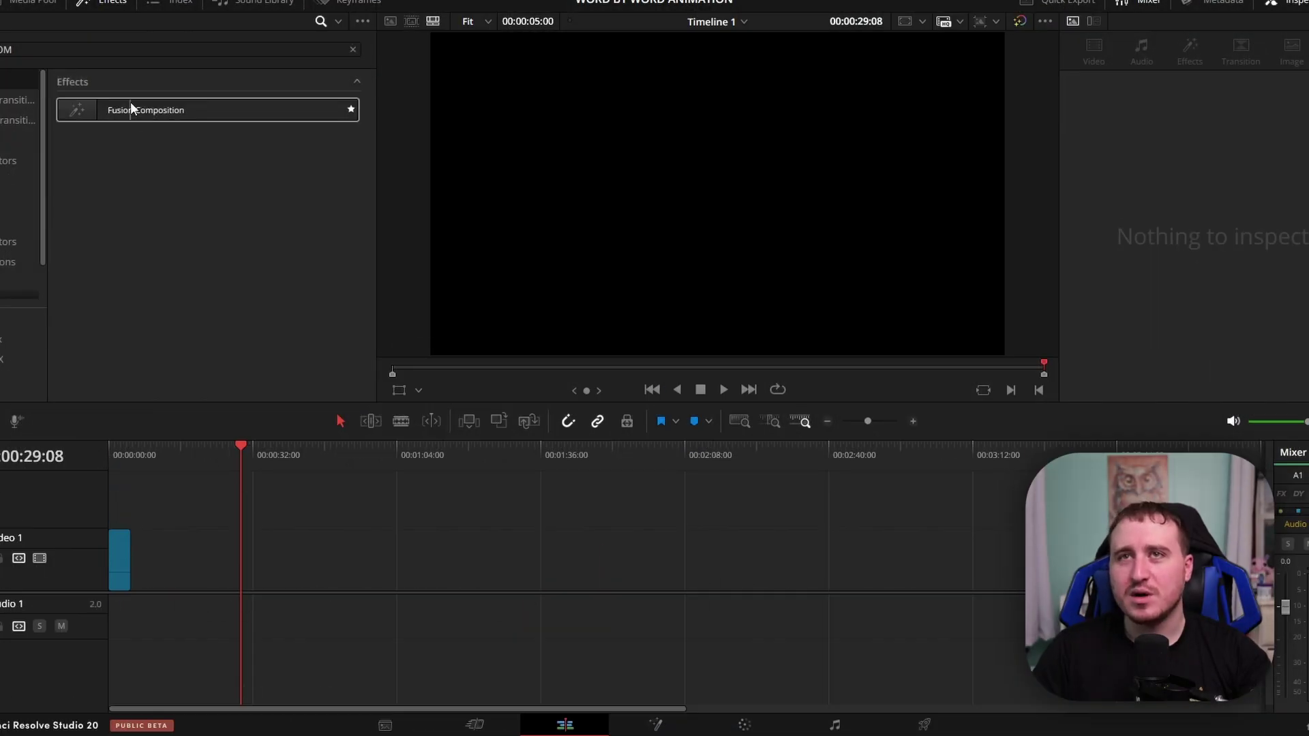
Step: Place a Fusion Composition on Video 1 and open it in the Fusion page
left_click_drag(141, 103, 240, 583)
right_click(252, 549)
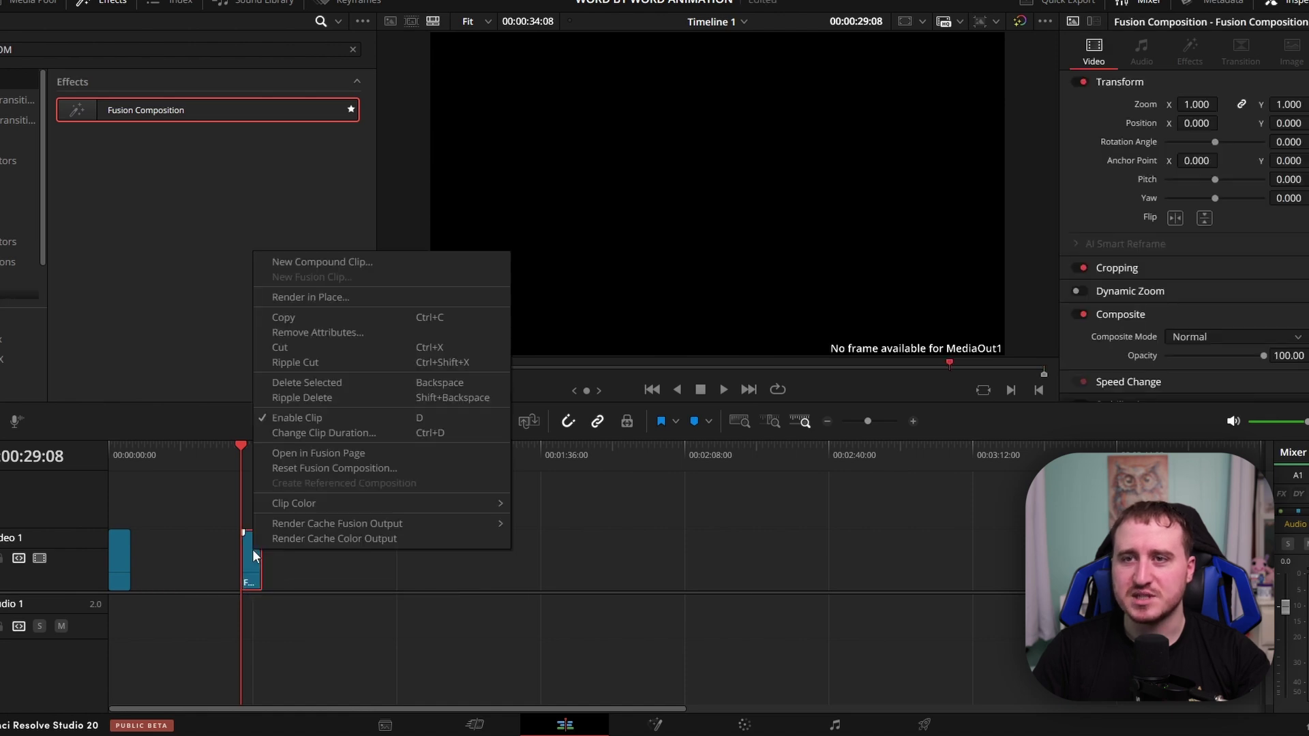
left_click(308, 452)
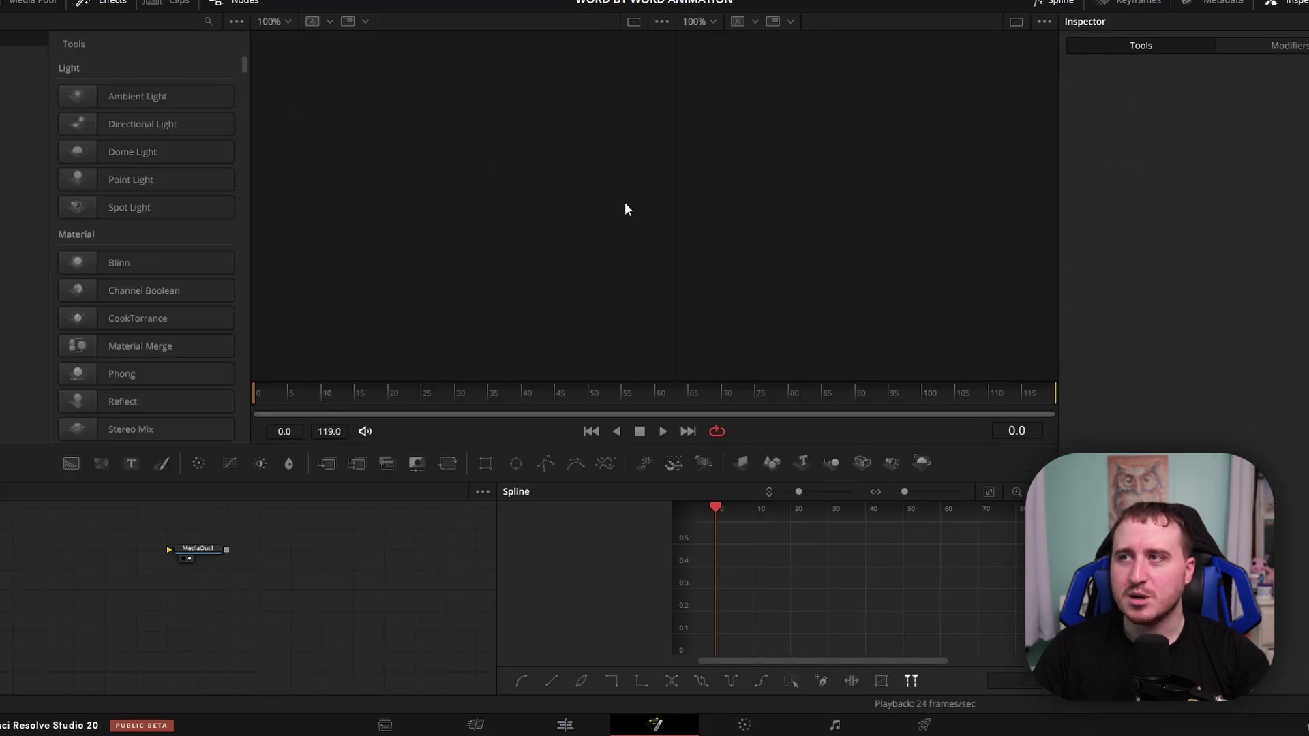
Step: Add Background1 and Text1 nodes and wire Text1 over Background1 toward MediaOut1
left_click_drag(203, 550, 358, 570)
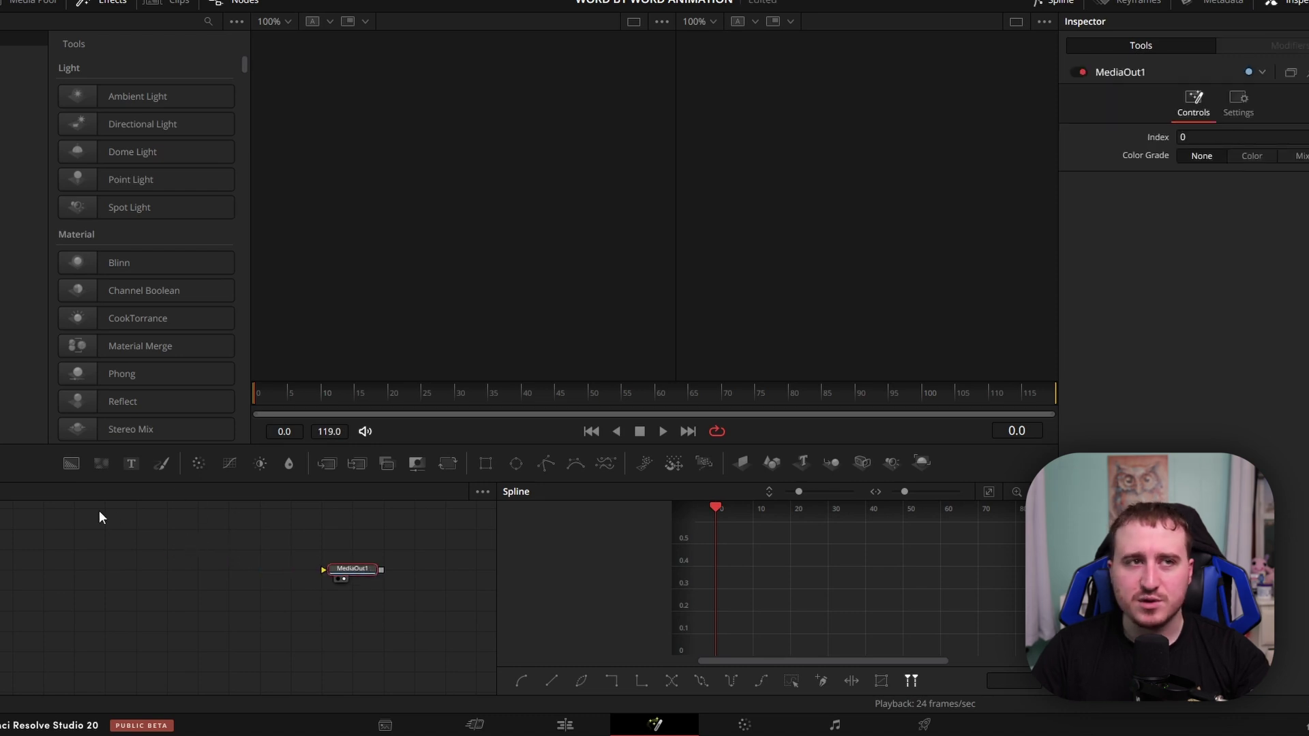
left_click_drag(70, 470, 334, 574)
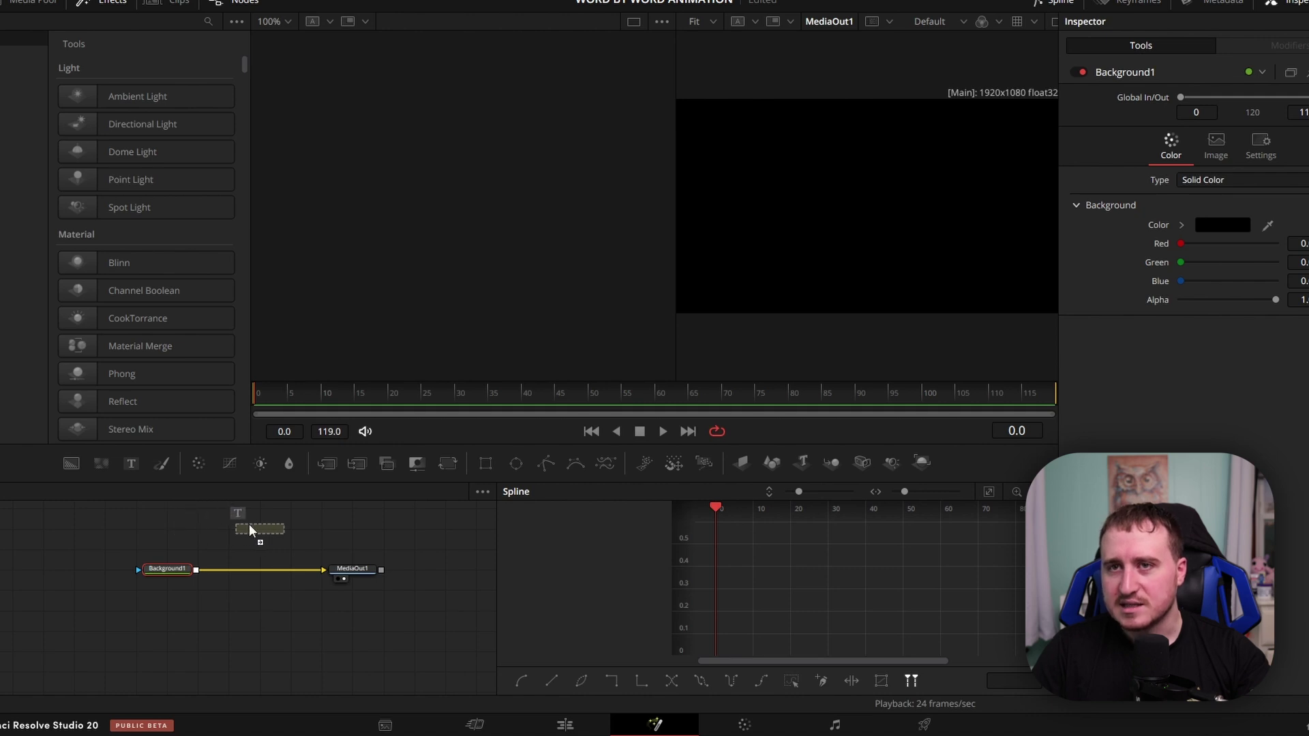
left_click(253, 525)
left_click_drag(289, 531, 195, 574)
Step: Enter 'DAVINCI DOESN'T MAKE IT EASY TO' and 'DO WORD BY WORD ANIMATION' as Text1's two lines
left_click(259, 531)
left_click(1185, 222)
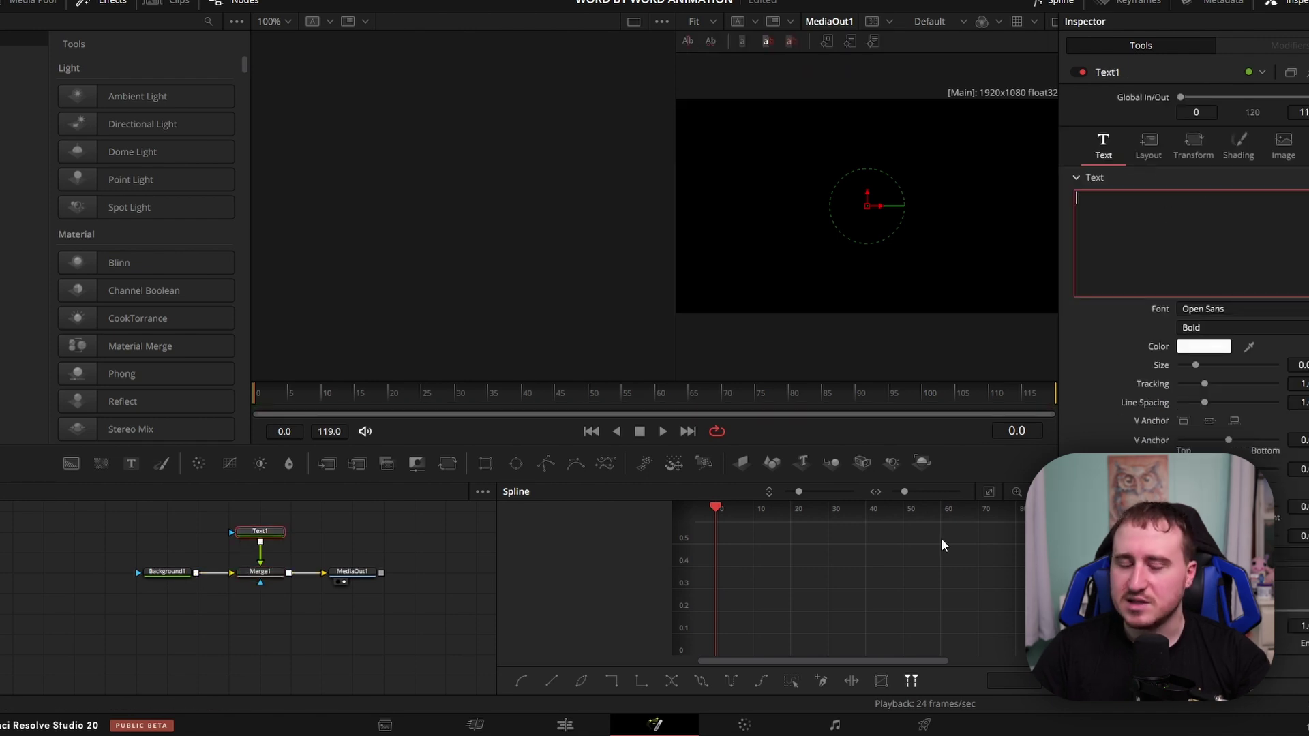
type("DAVINCI ")
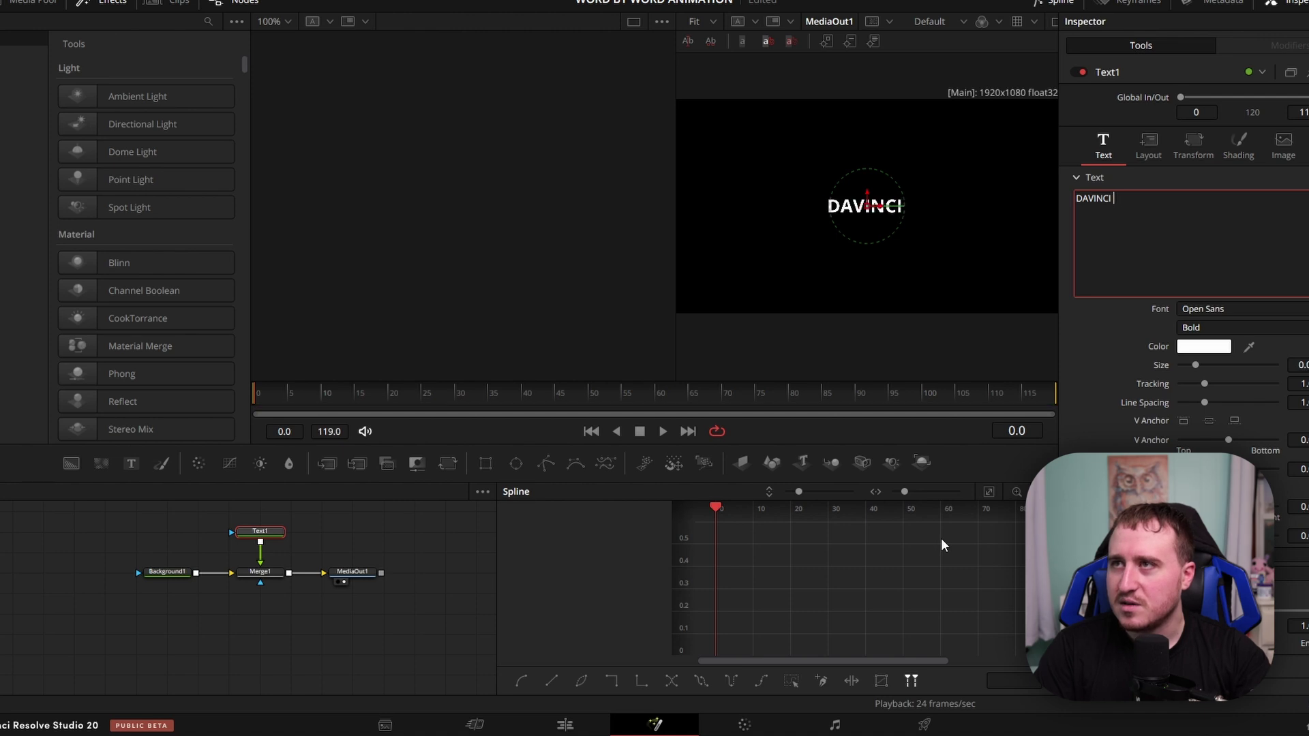
type("DOESN'T M")
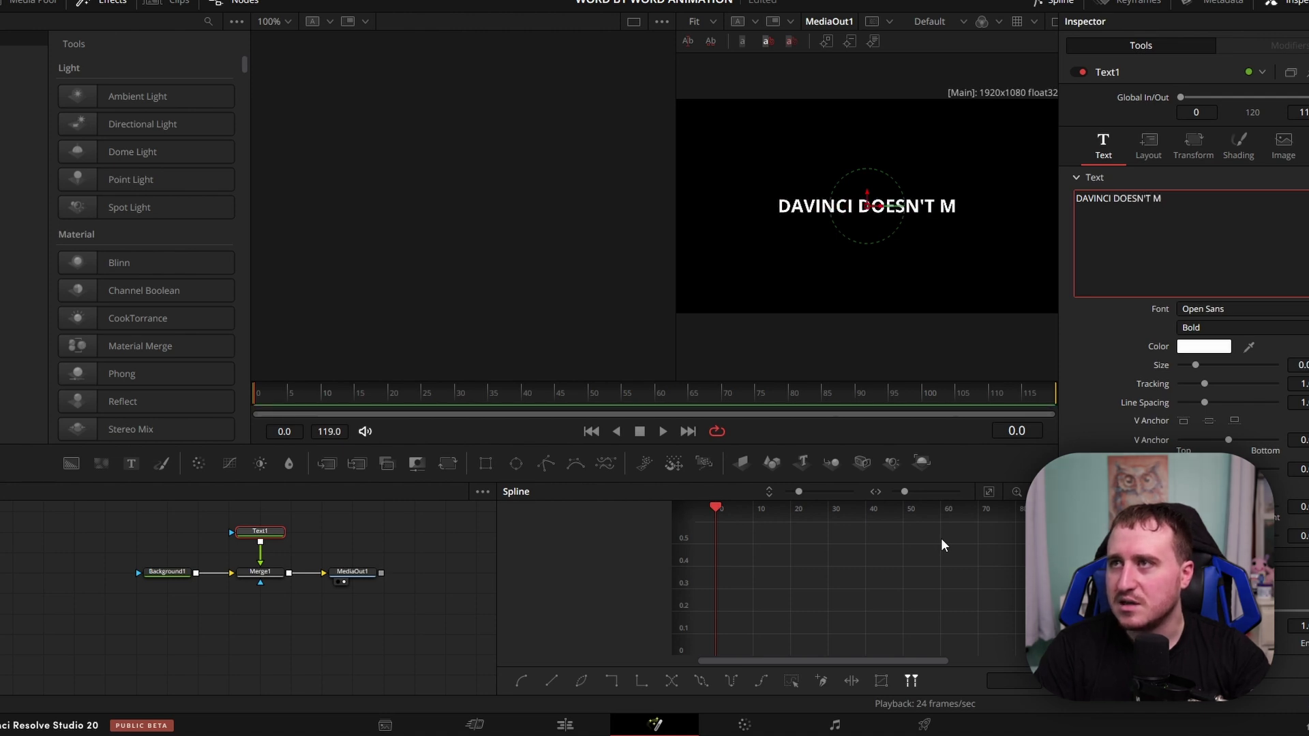
type("AKE IT EAS")
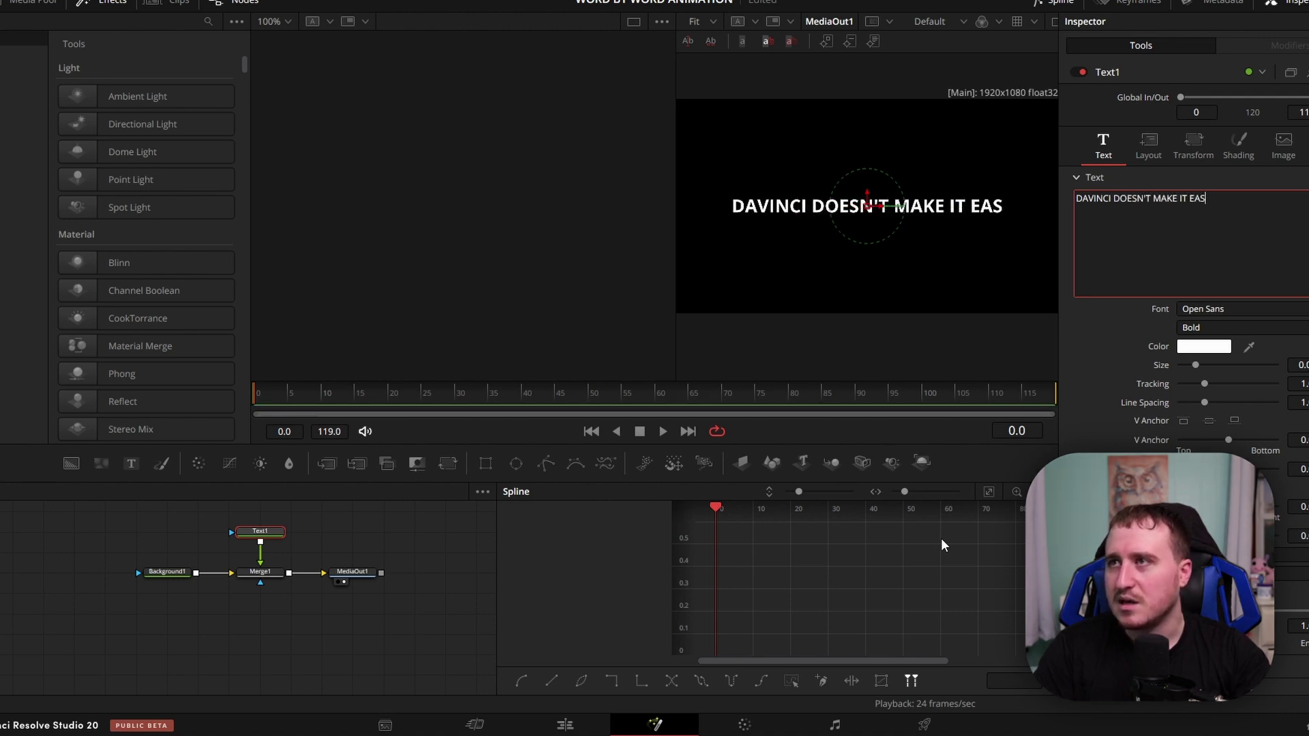
type("Y TO")
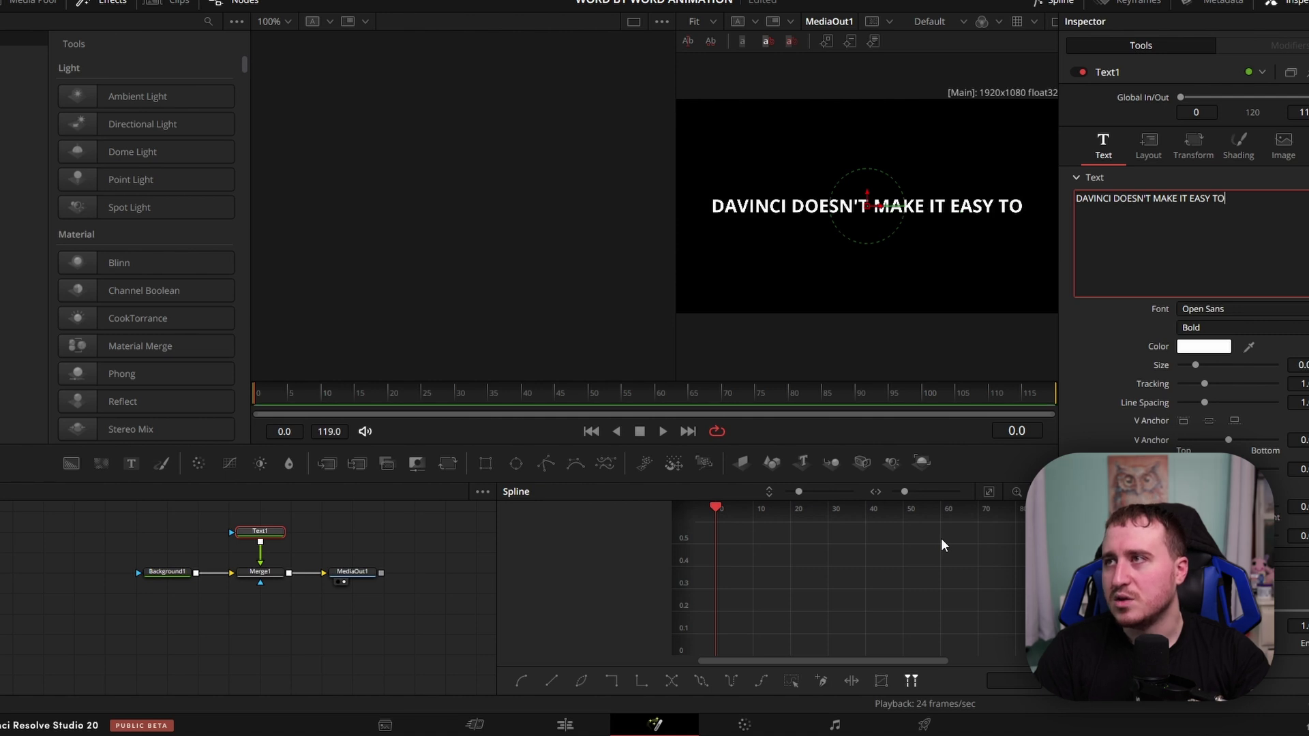
key("Return")
type("DO WORD ")
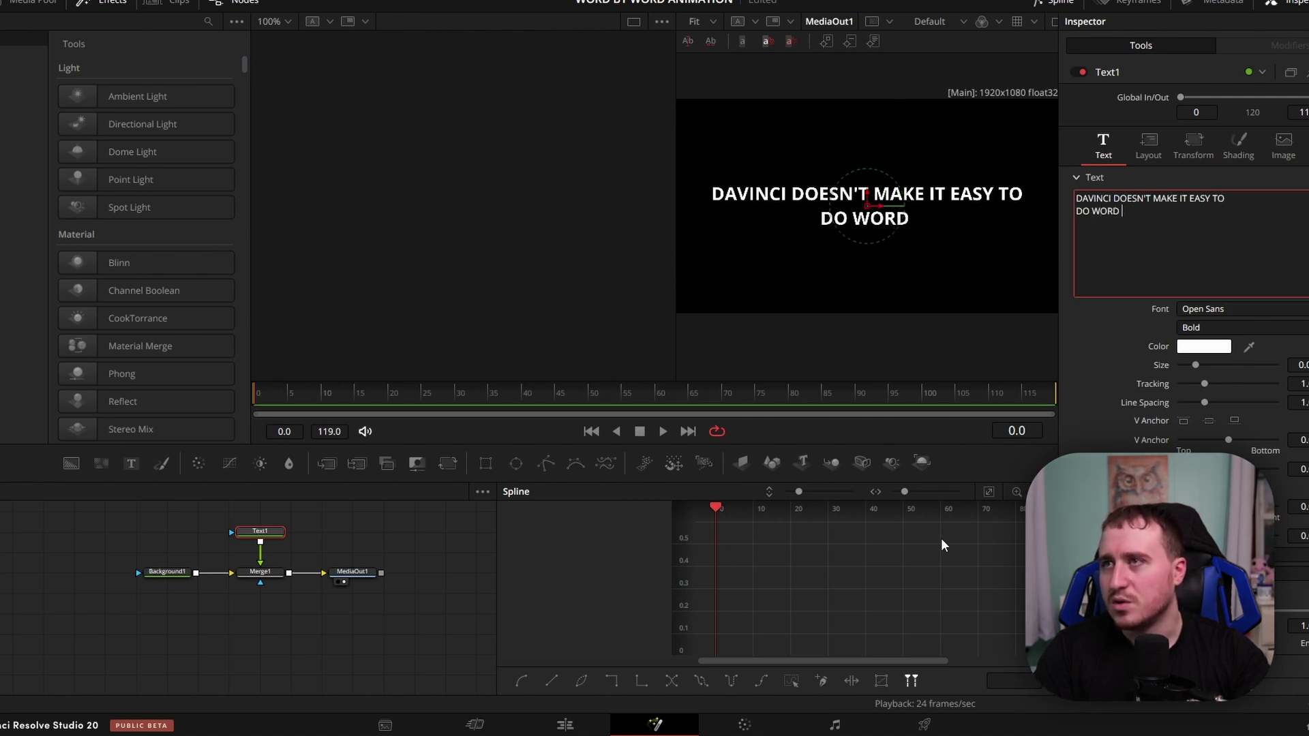
type("BY WORD")
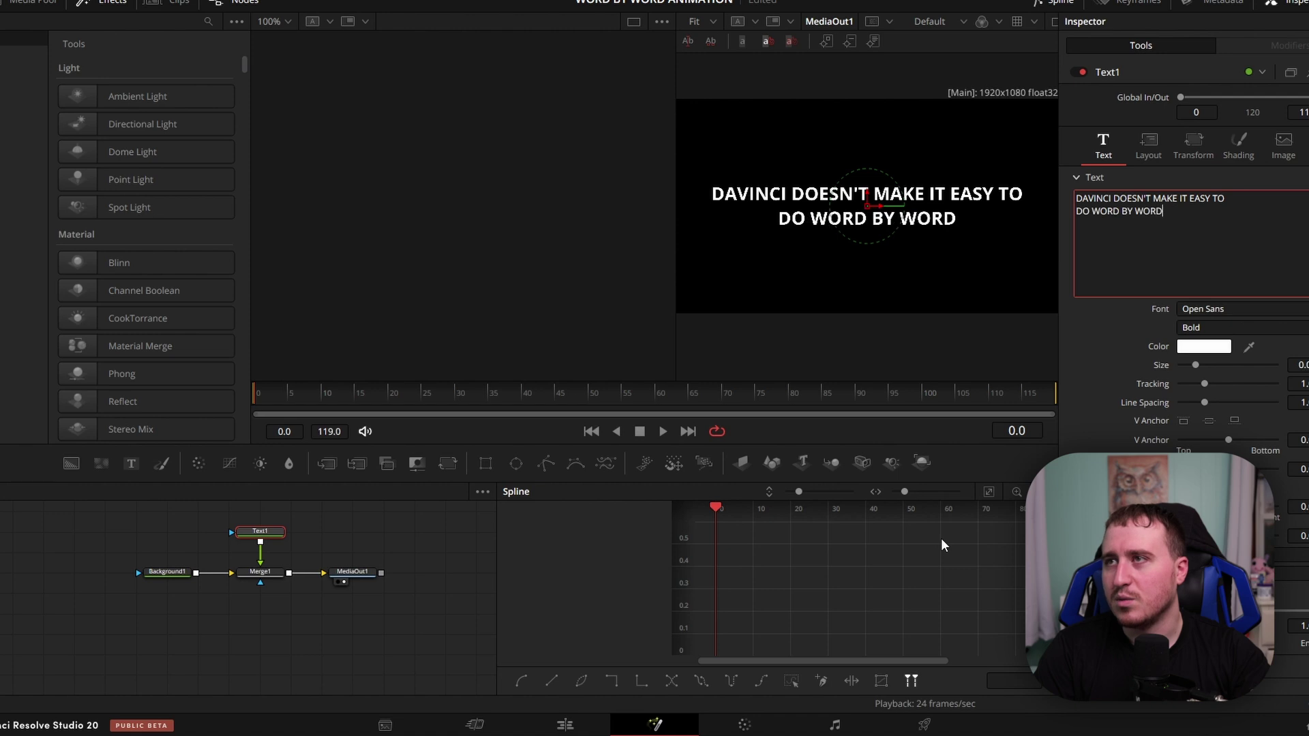
type(" ANIMATION")
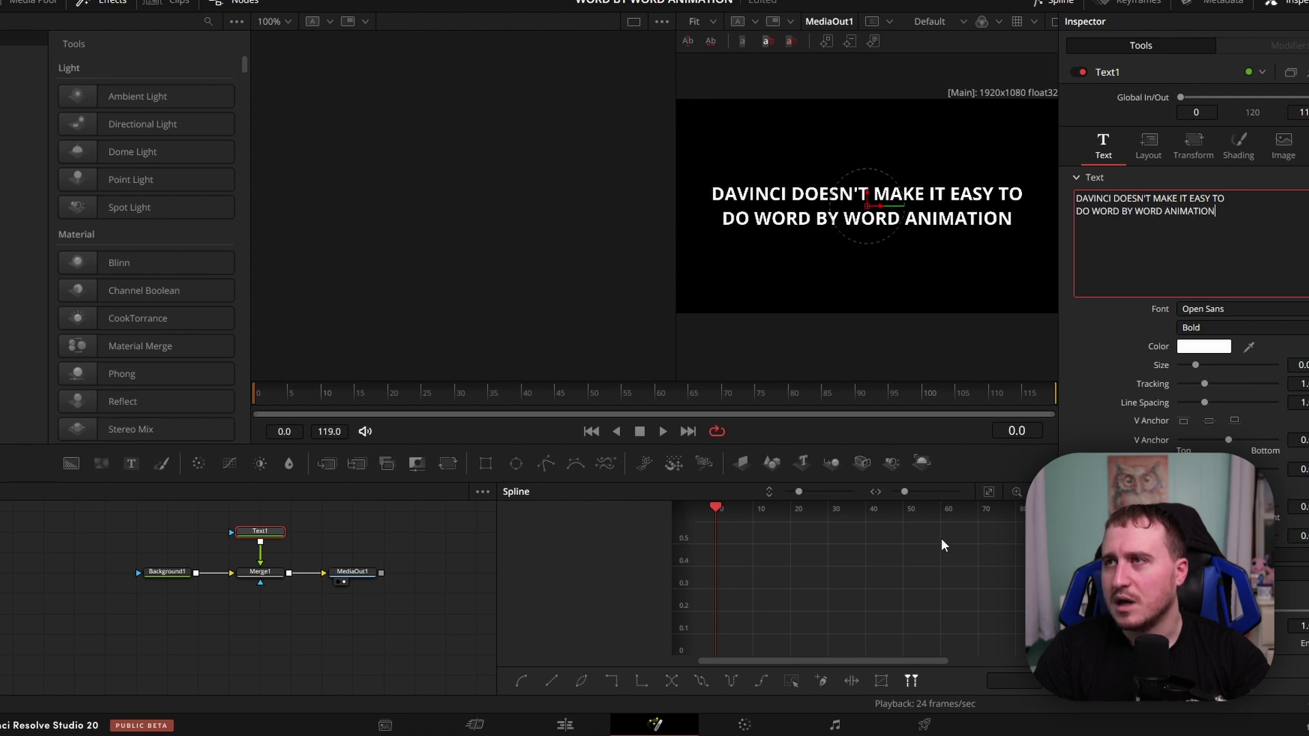
left_click(363, 536)
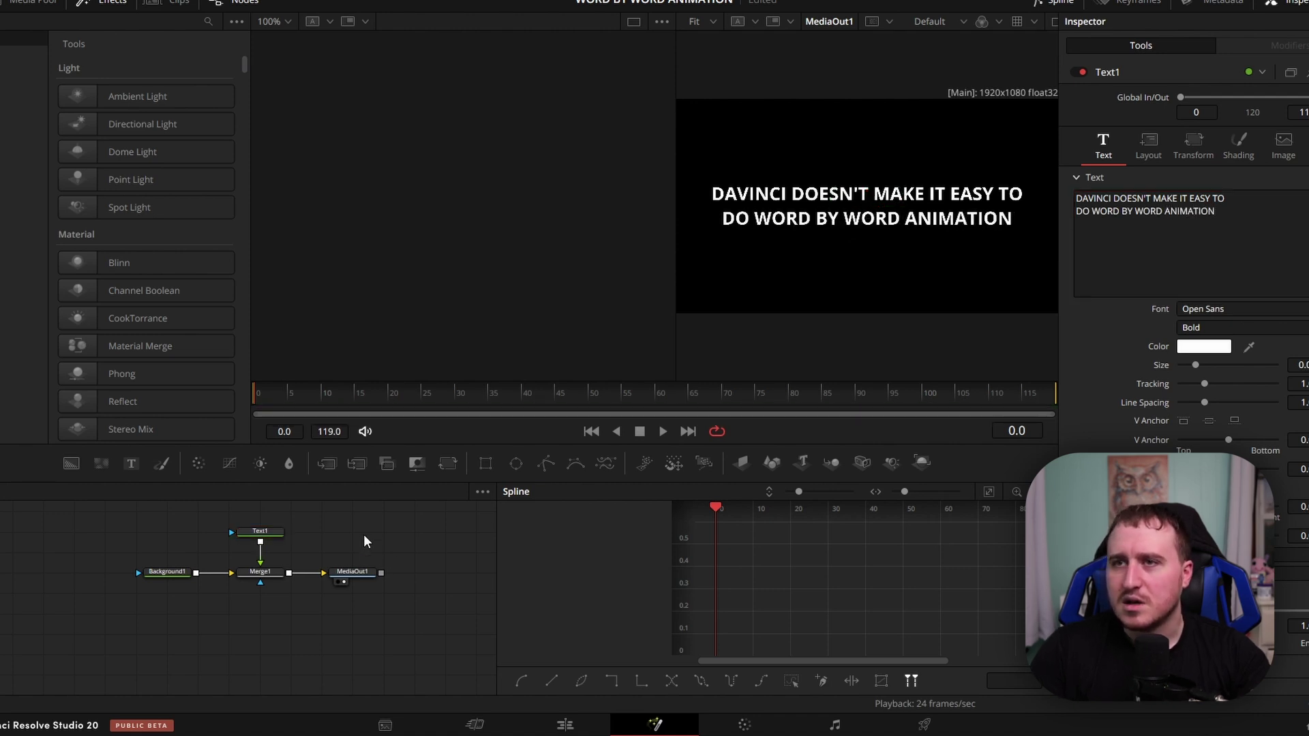
left_click(259, 531)
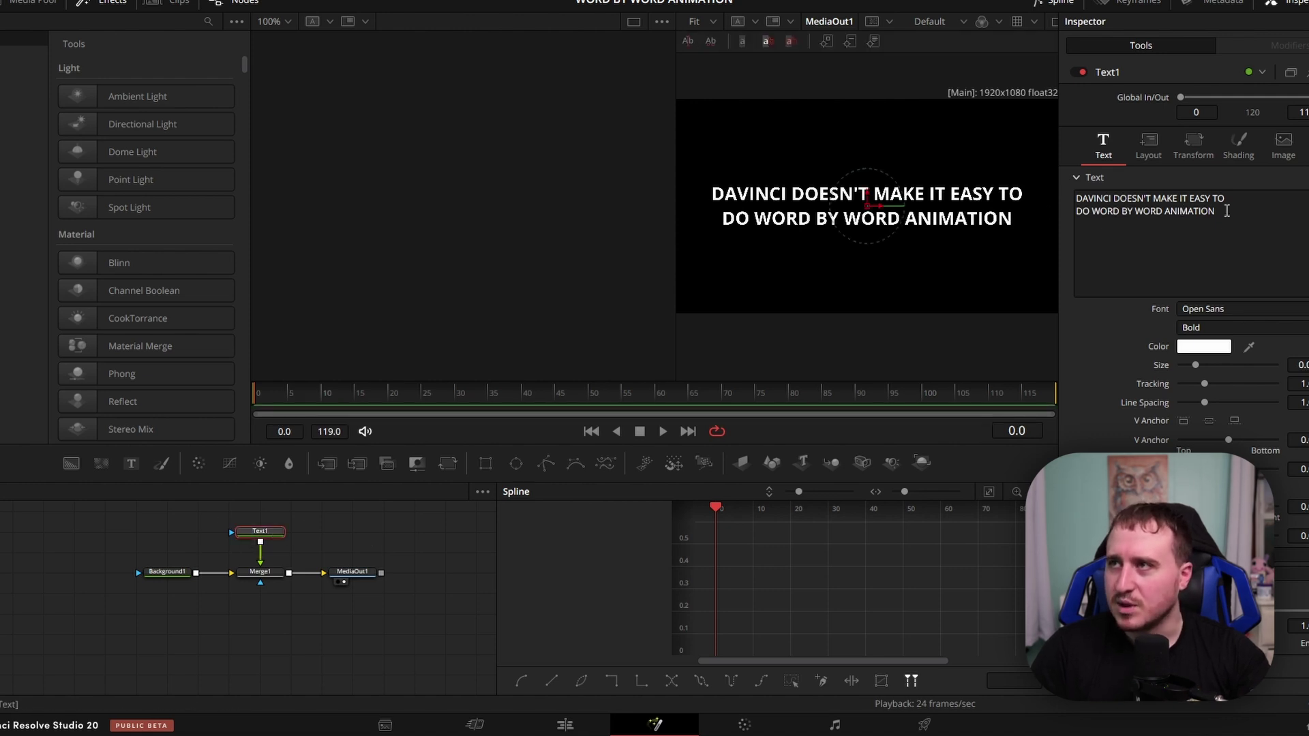
Step: Add a Follower modifier to Text1's text and set its Order to Manual Curve
right_click(1159, 234)
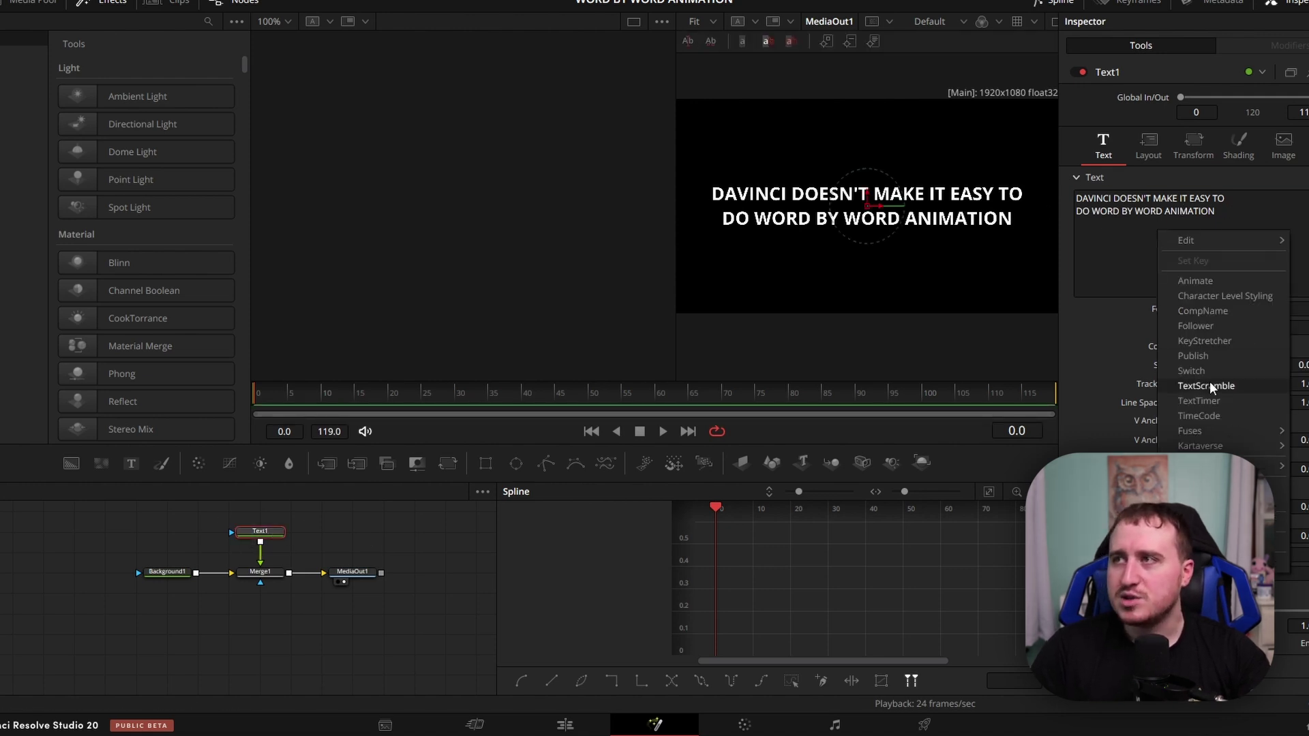
left_click(1198, 325)
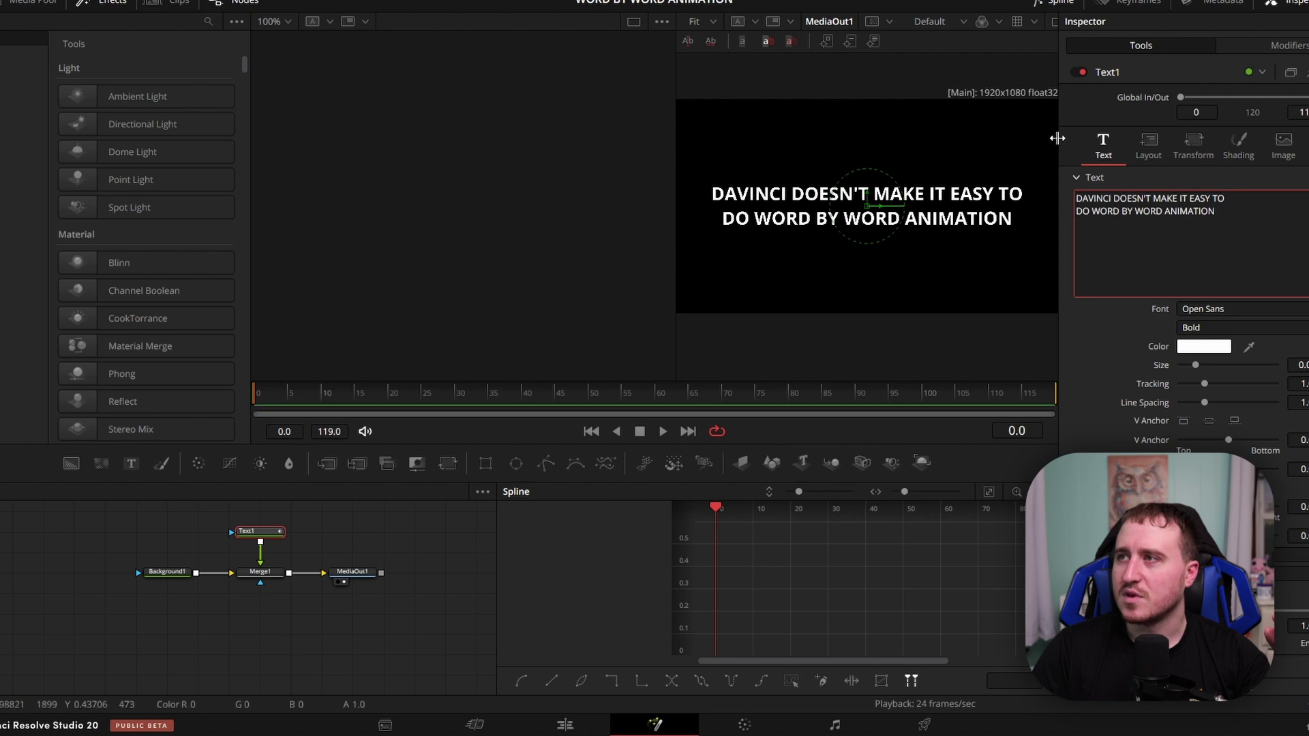
left_click(1262, 42)
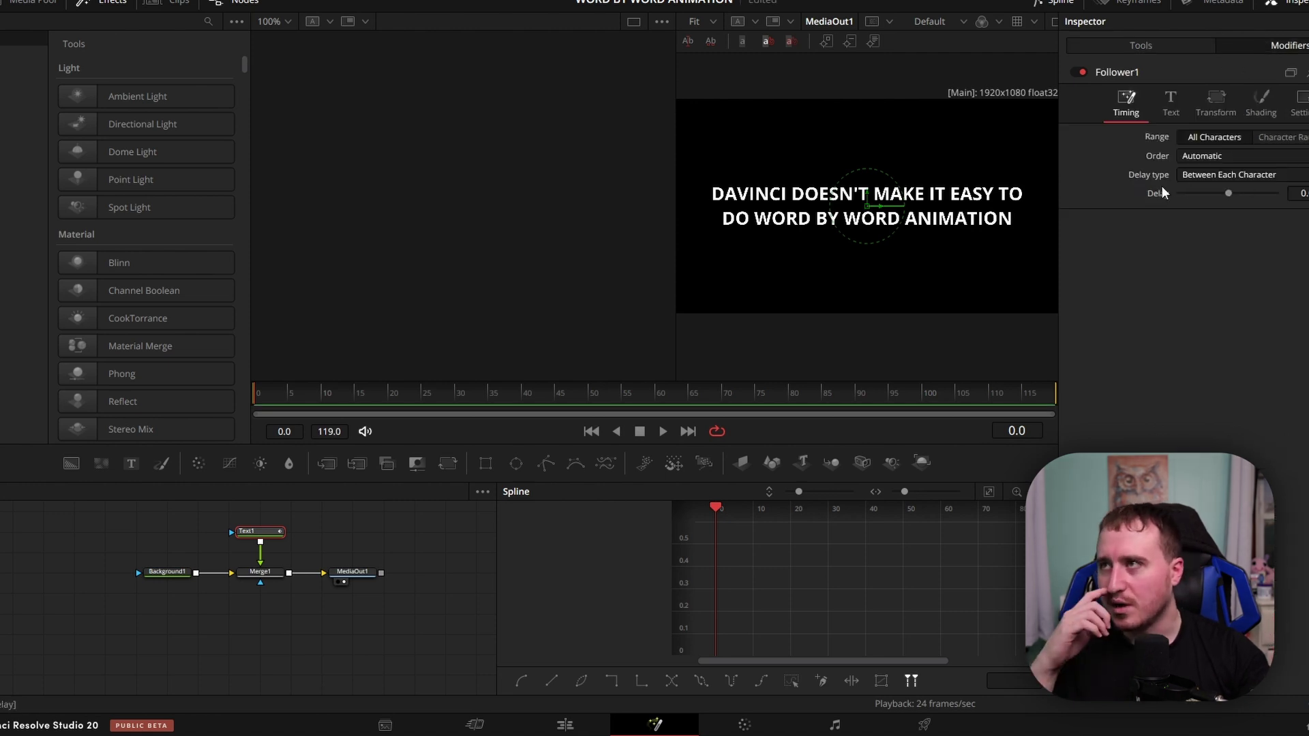
left_click(1229, 155)
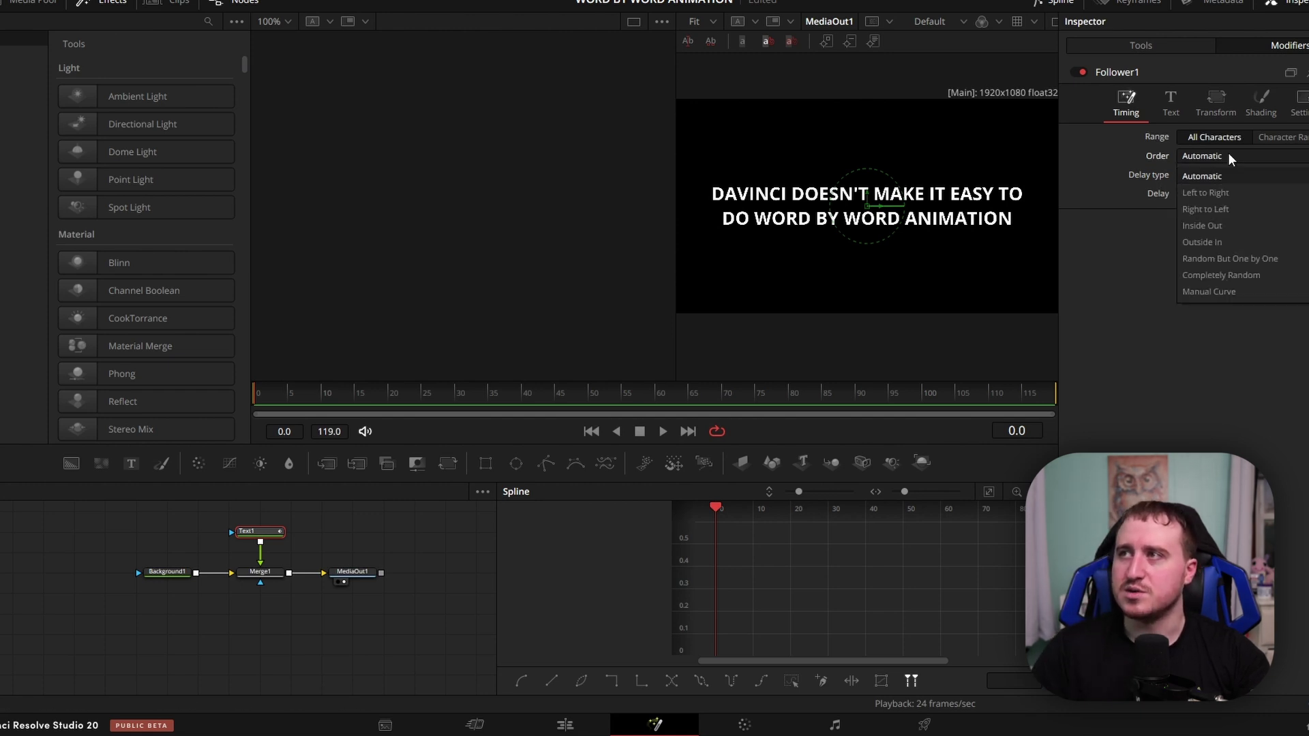
left_click(1222, 290)
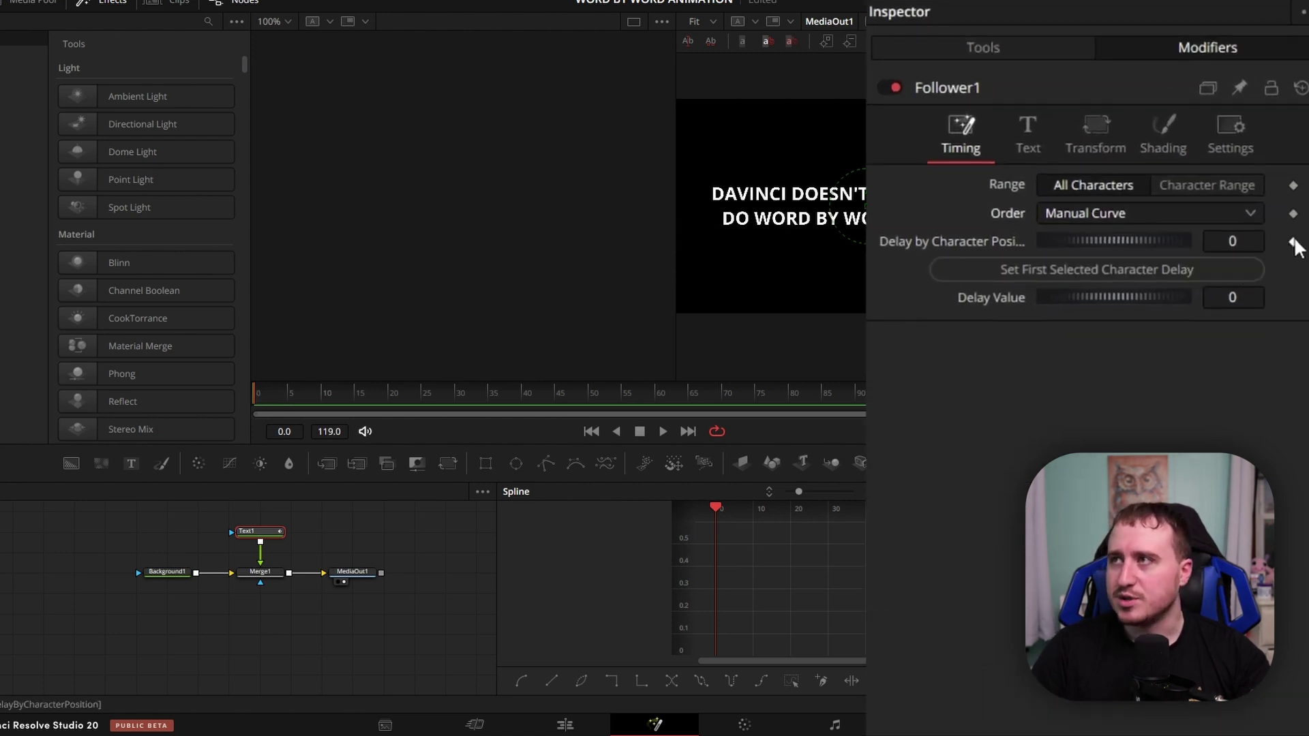
Step: Keyframe Delay by Character Position and give the word DOESN'T a delay of 10
left_click(1294, 242)
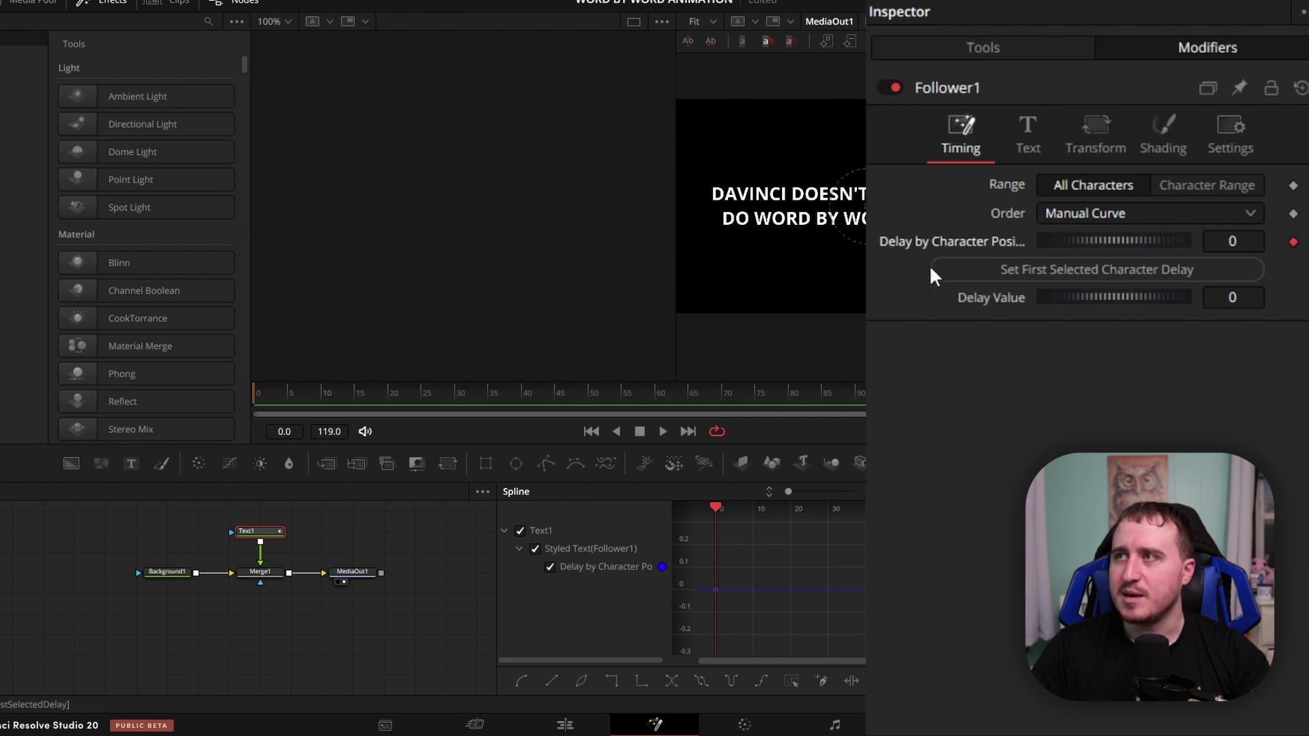
left_click_drag(709, 169, 776, 194)
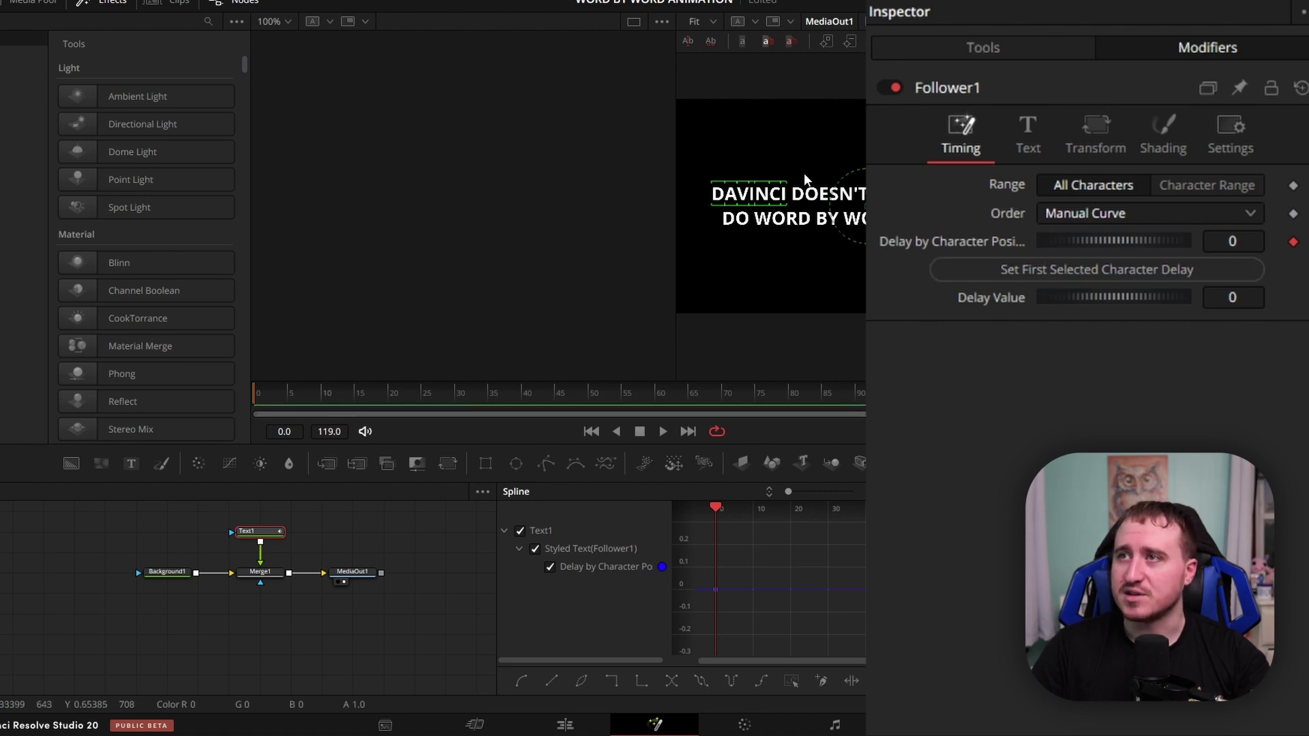
left_click_drag(791, 193, 830, 195)
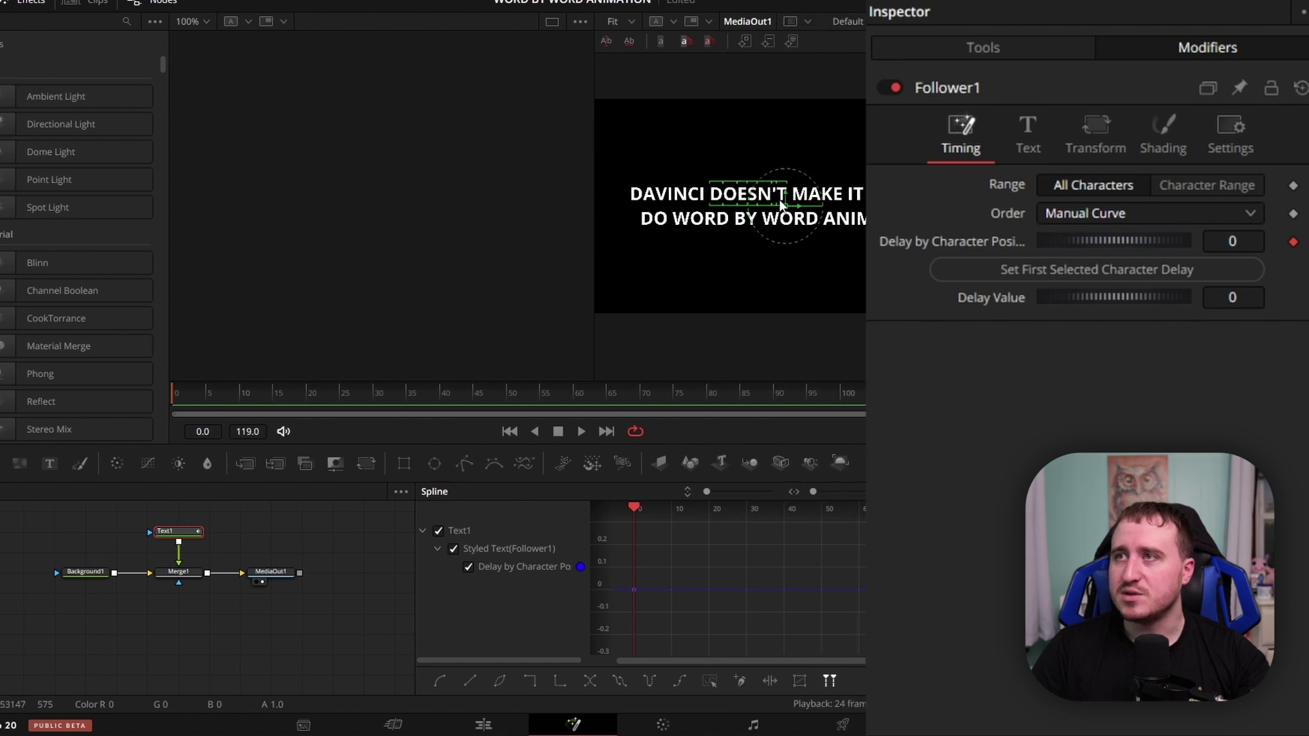
left_click(1233, 298)
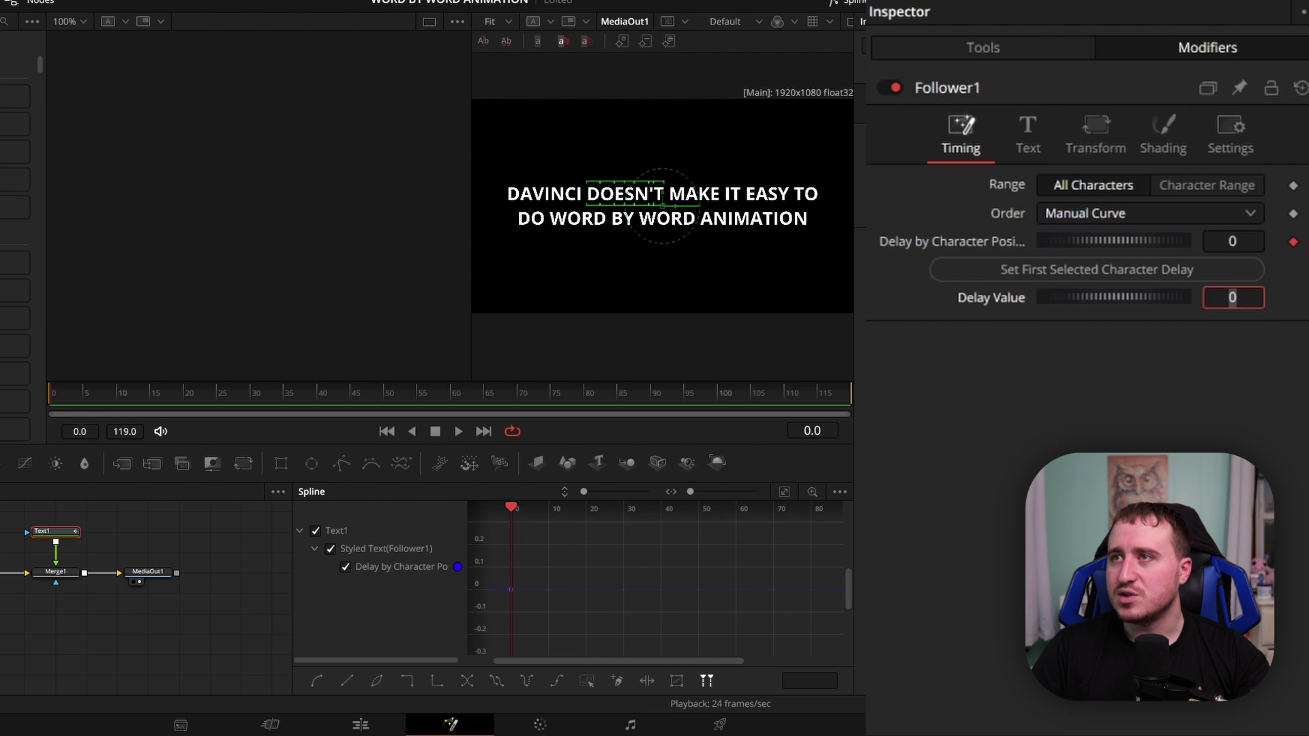
type("1")
key("Tab")
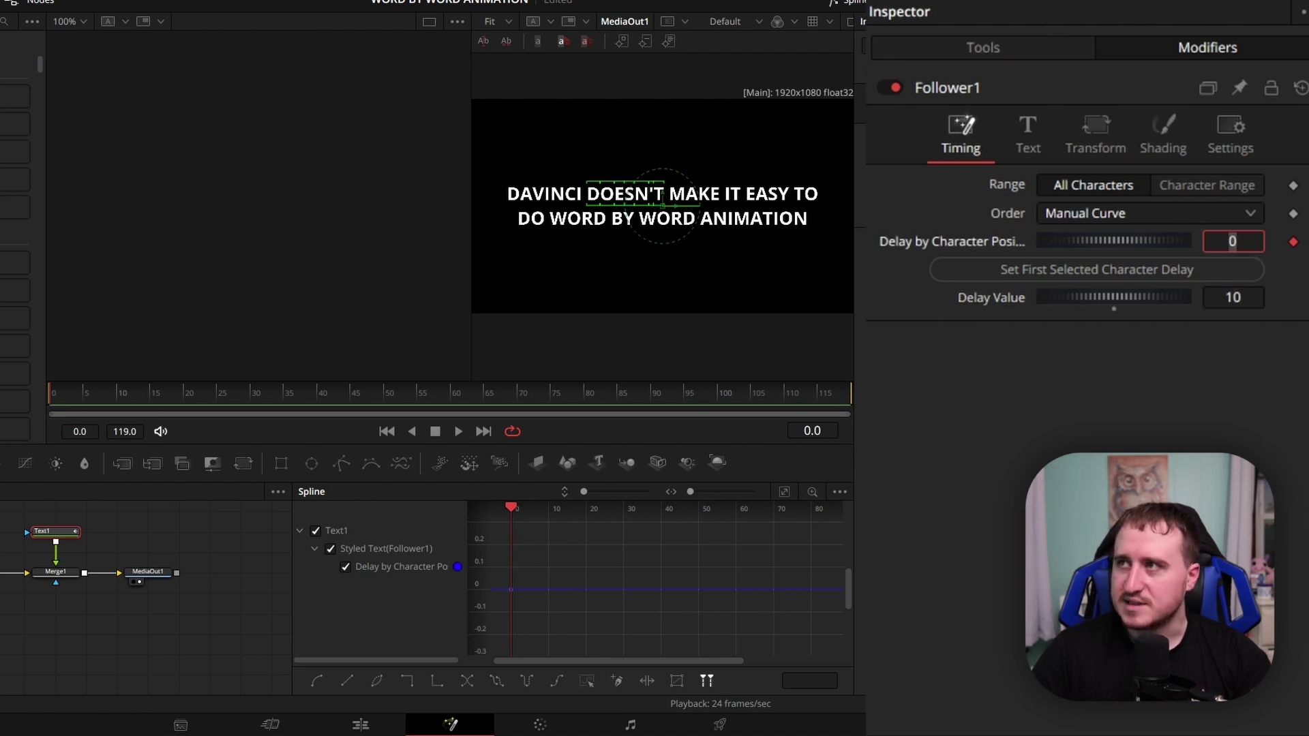
left_click(1097, 266)
Step: Give MAKE a character delay of 20 and IT a delay of 30
left_click_drag(672, 191, 720, 196)
left_click(1239, 292)
type("20")
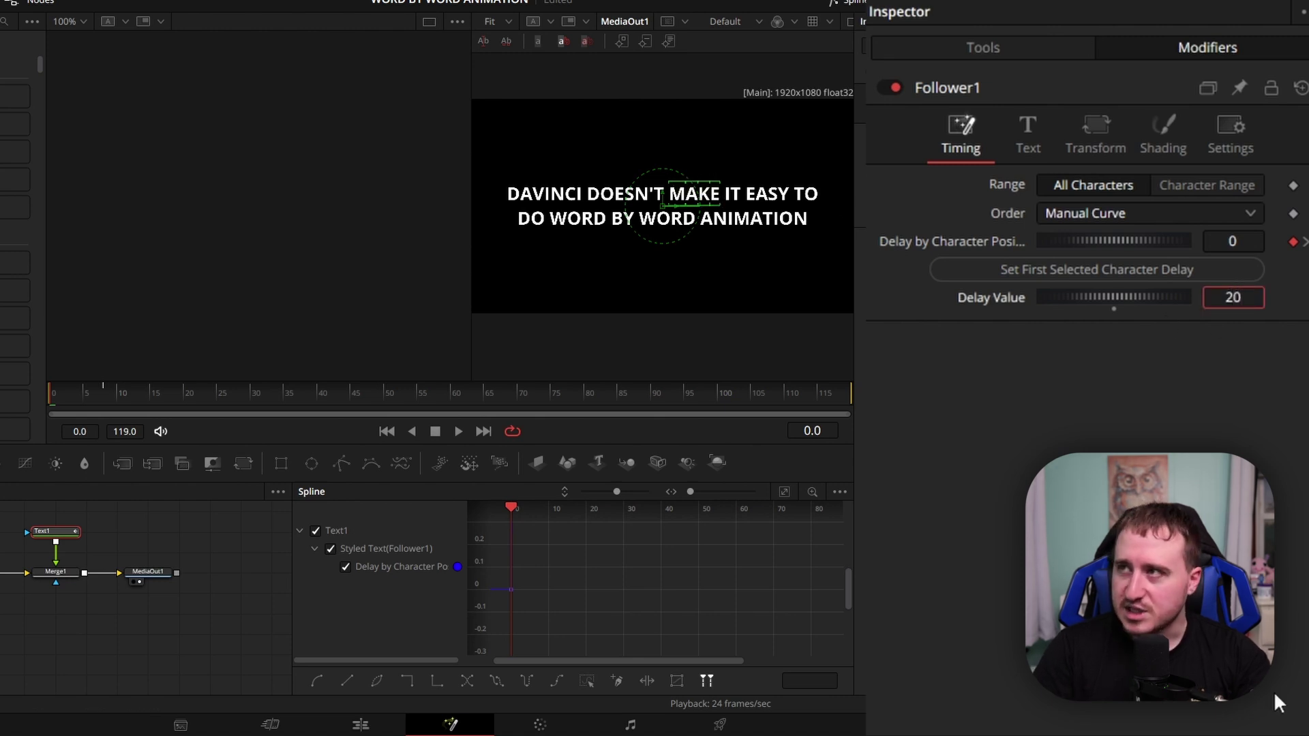
key("Tab")
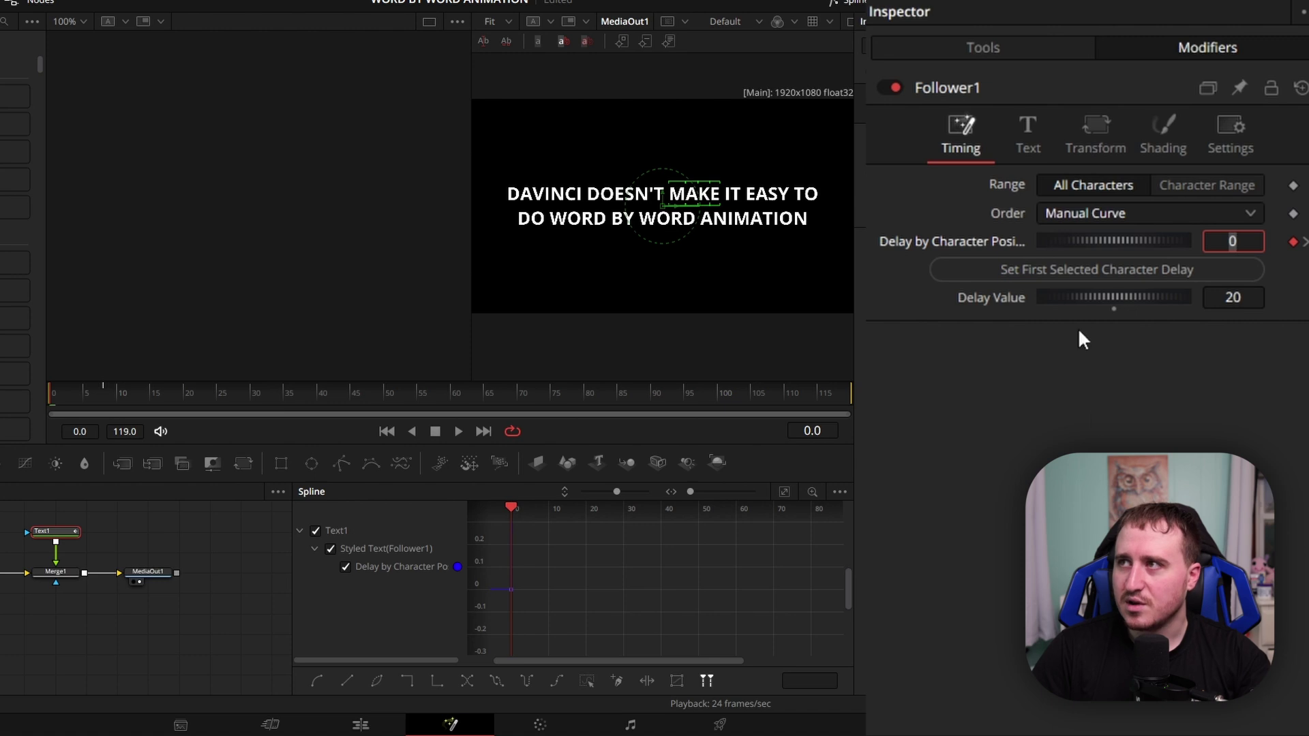
left_click(1090, 267)
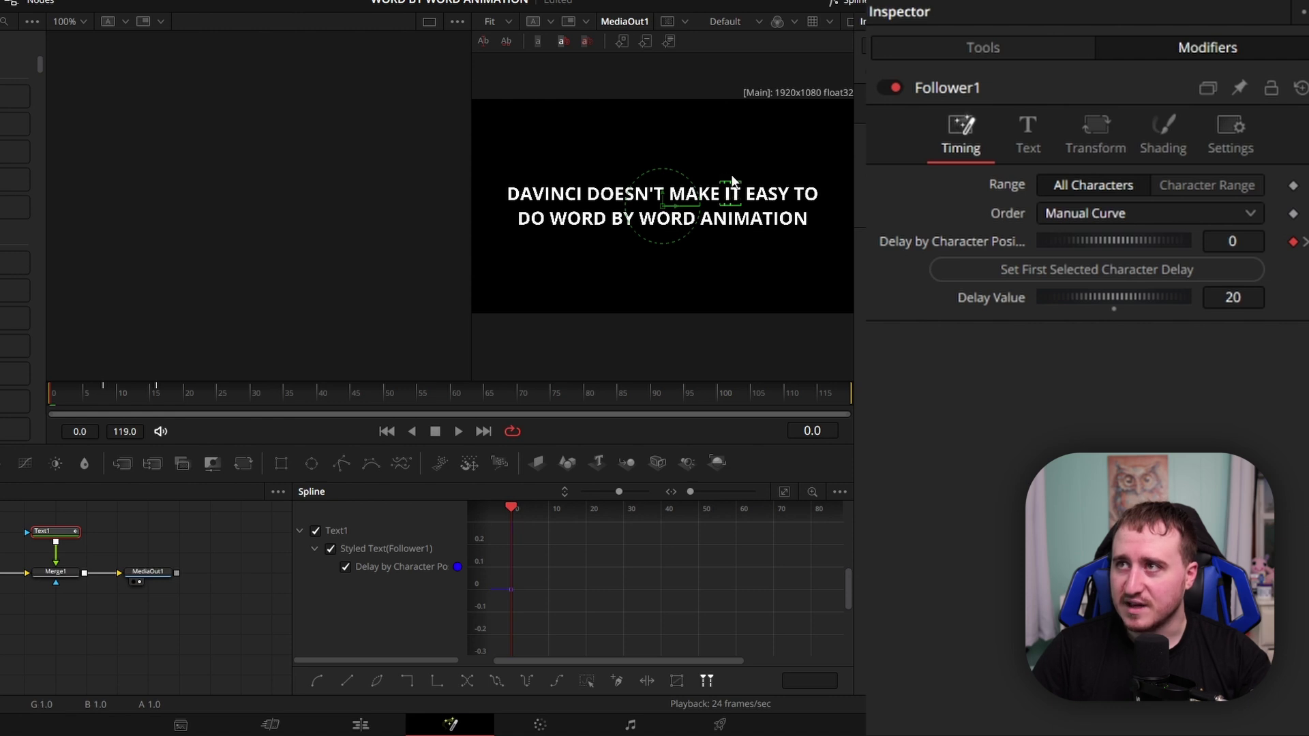
left_click(729, 183)
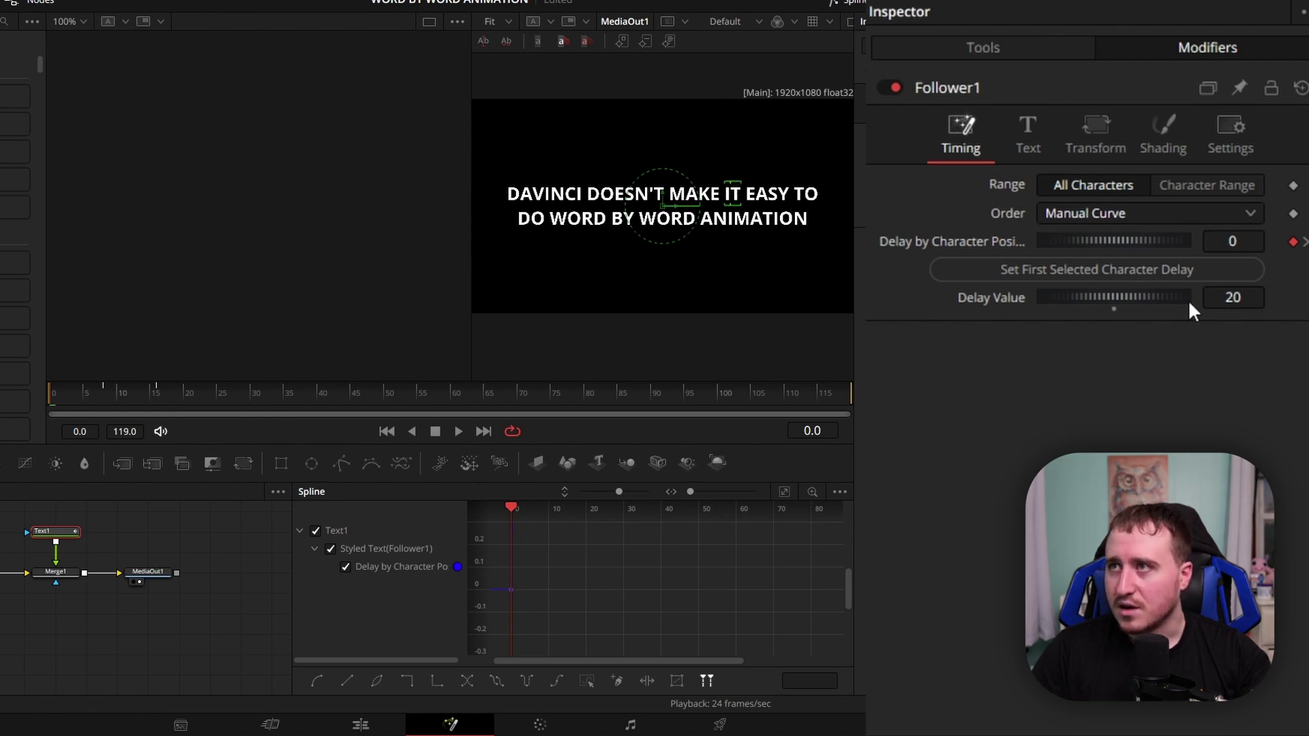
left_click(1236, 296)
type("30")
key("Tab")
left_click(1110, 271)
Step: Apply character delays of 40, 50 and 60 to the following title words
left_click(752, 188)
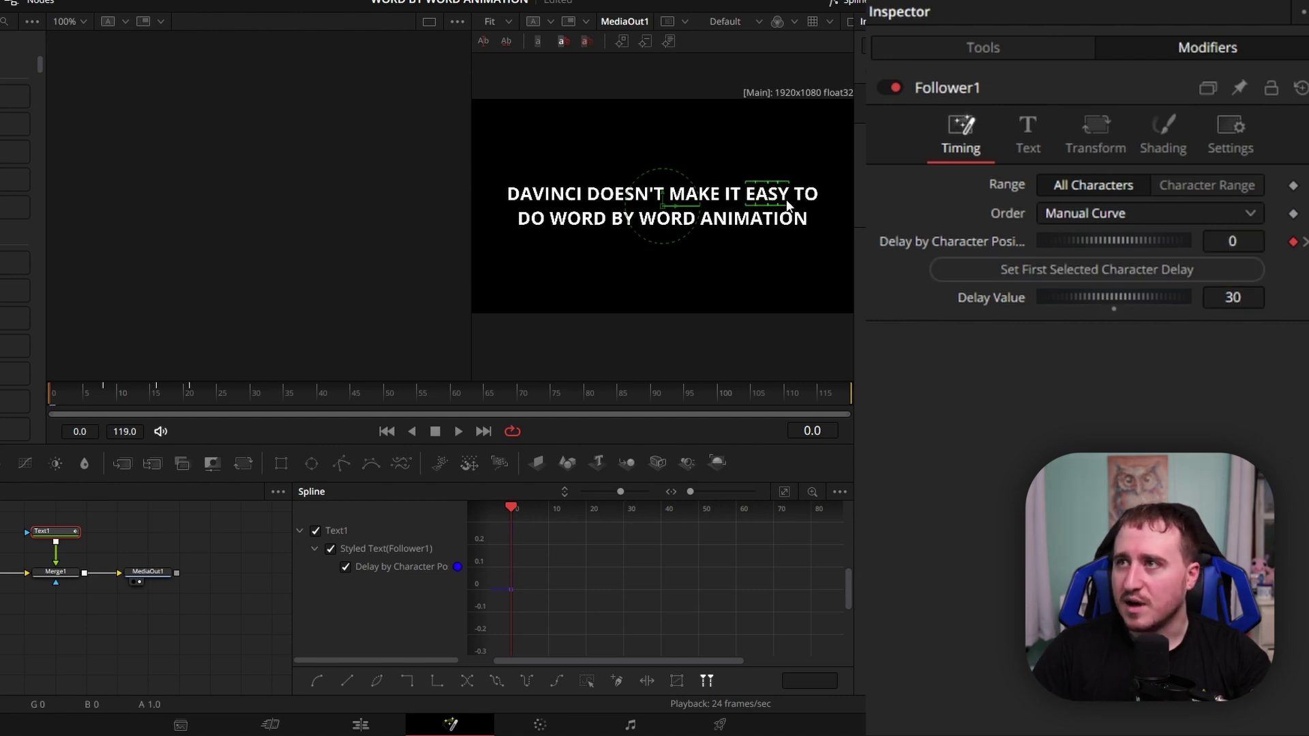
left_click(1237, 295)
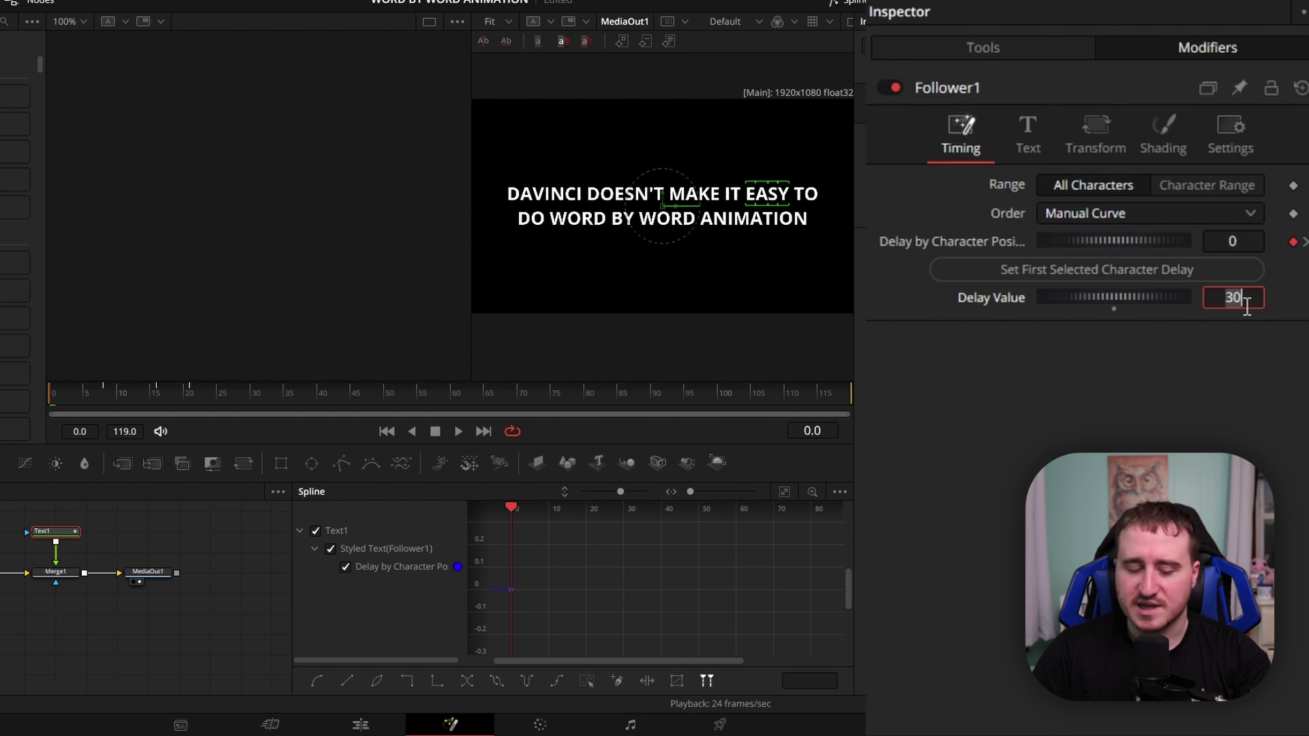
type("40")
key("Return")
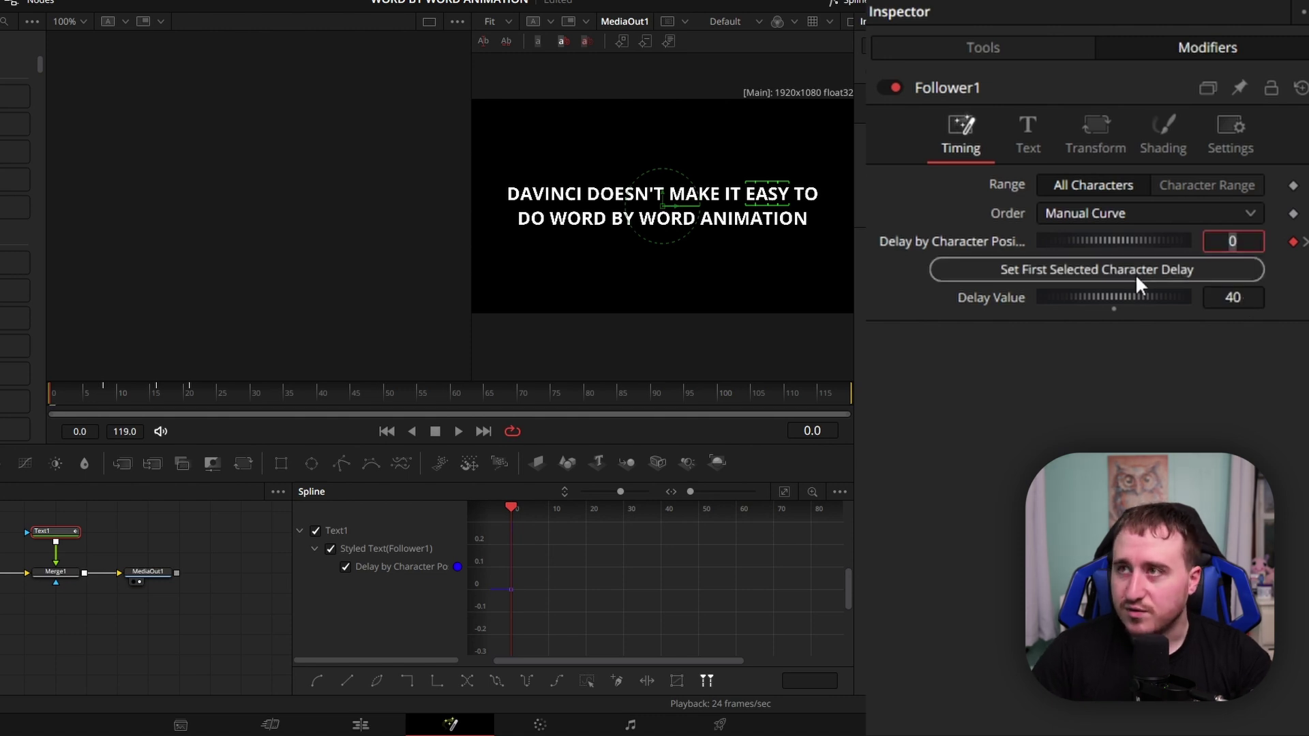
left_click(1130, 269)
left_click(1237, 293)
type("50")
left_click(1154, 269)
left_click(1237, 298)
type("60")
left_click(579, 219)
Step: Apply delays of 70, 80, 90 and 100 to the remaining words, ending with ANIMATION
left_click(1238, 298)
type("70")
left_click(1233, 242)
left_click(1237, 298)
type("80")
left_click(1141, 269)
left_click(1237, 297)
type("90")
left_click(1141, 270)
left_click(1212, 297)
type("100")
left_click(1140, 269)
left_click(61, 532)
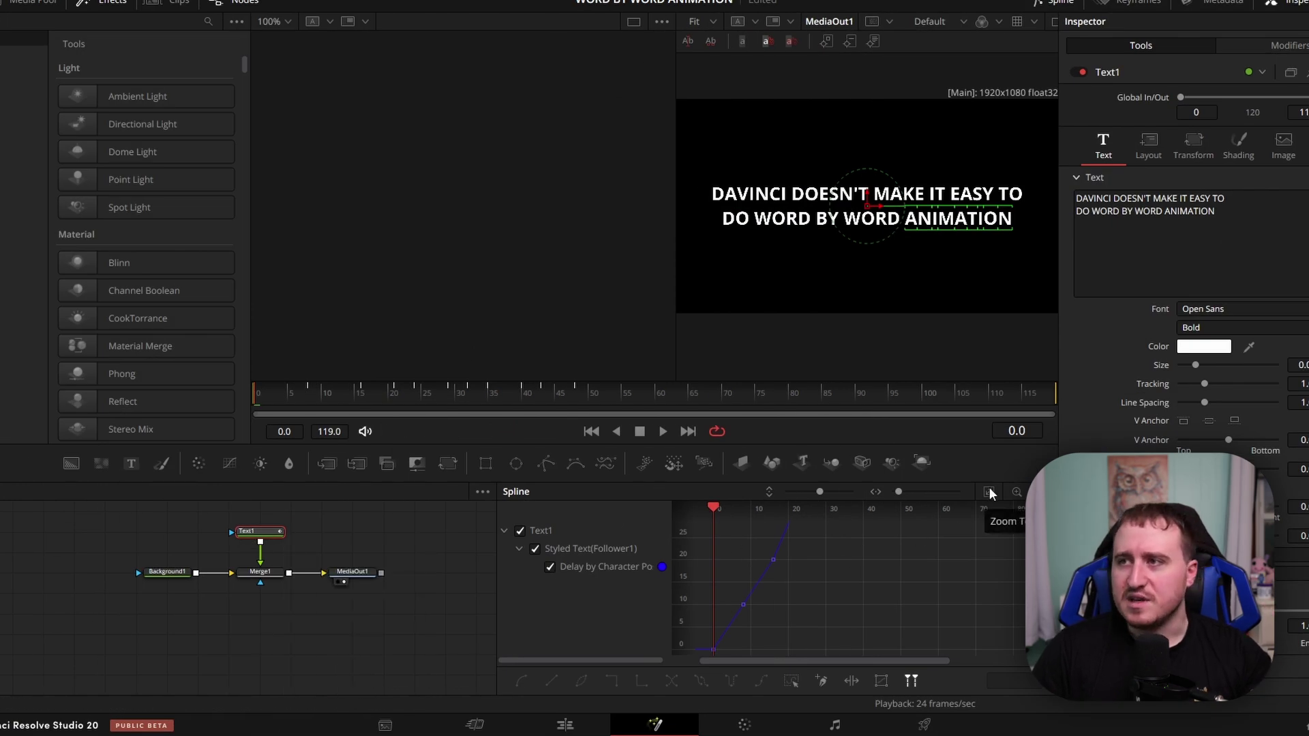
Step: Fit the delay curve in the Spline graph, select all its keys and set them to Step In
left_click(1055, 4)
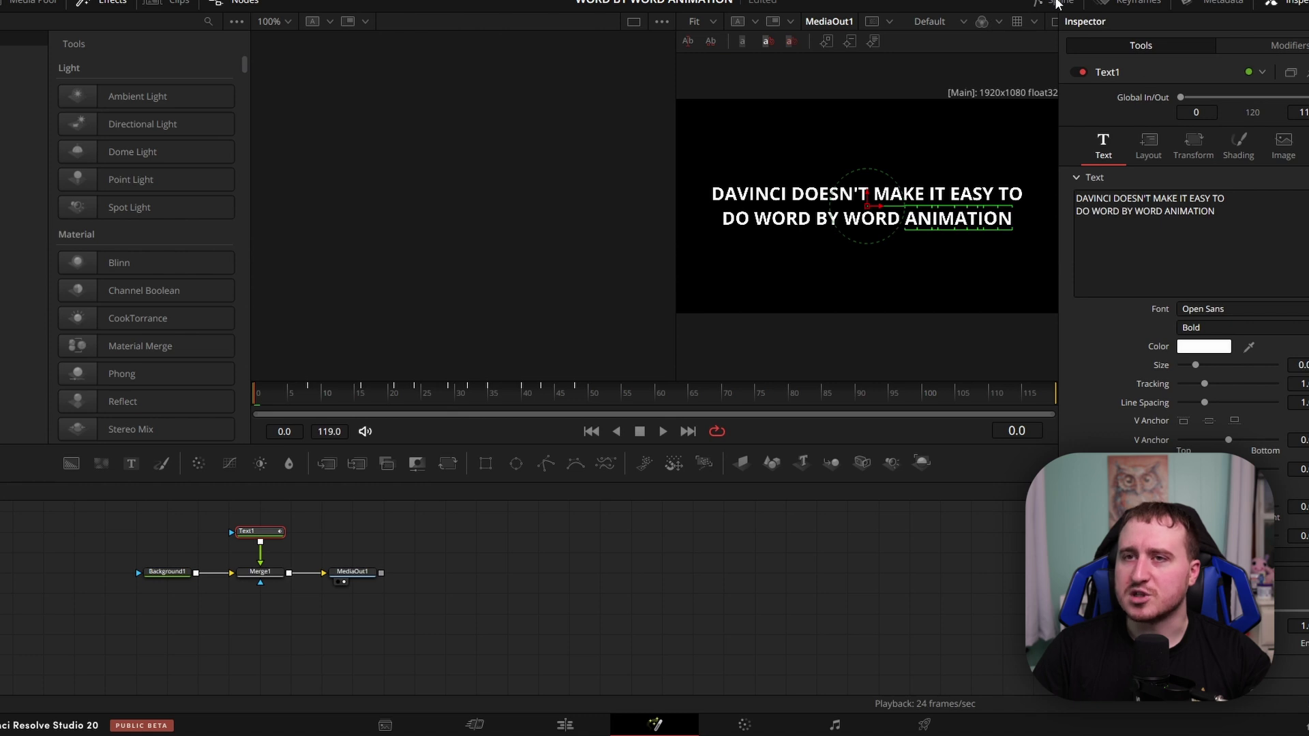
left_click(1057, 3)
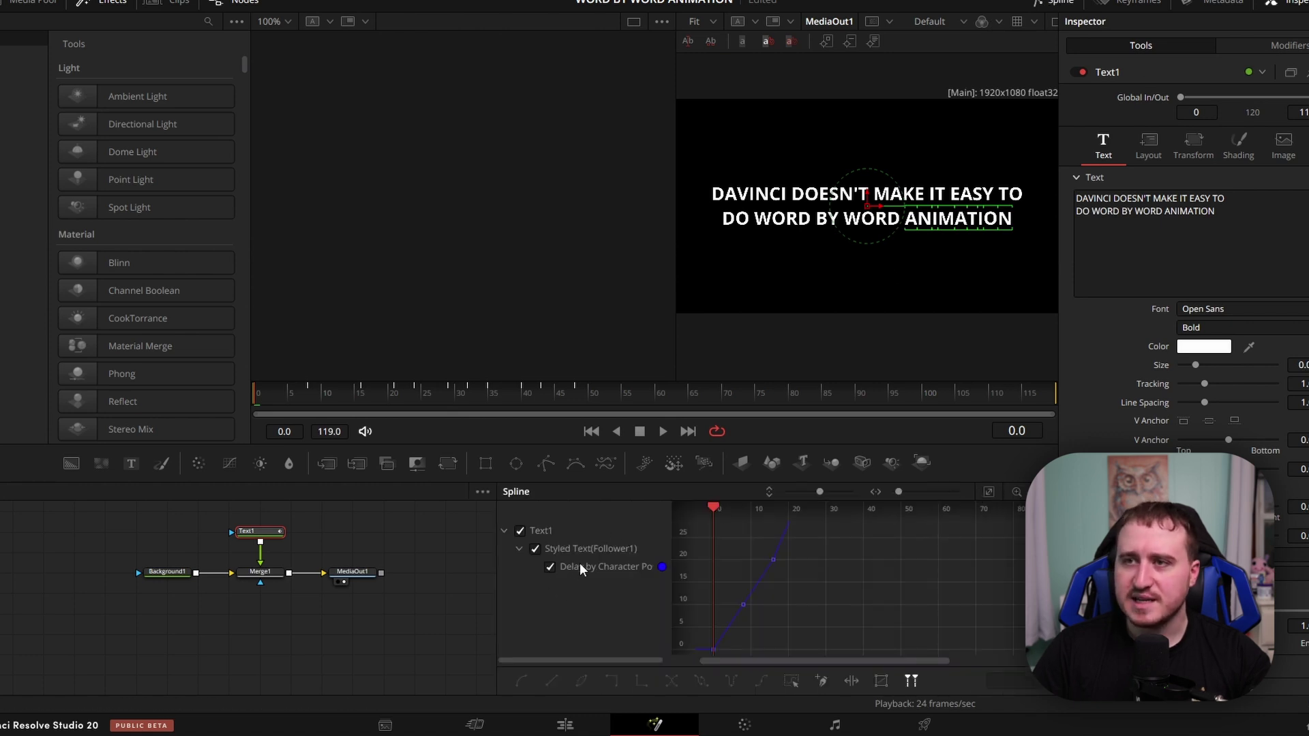
left_click(989, 491)
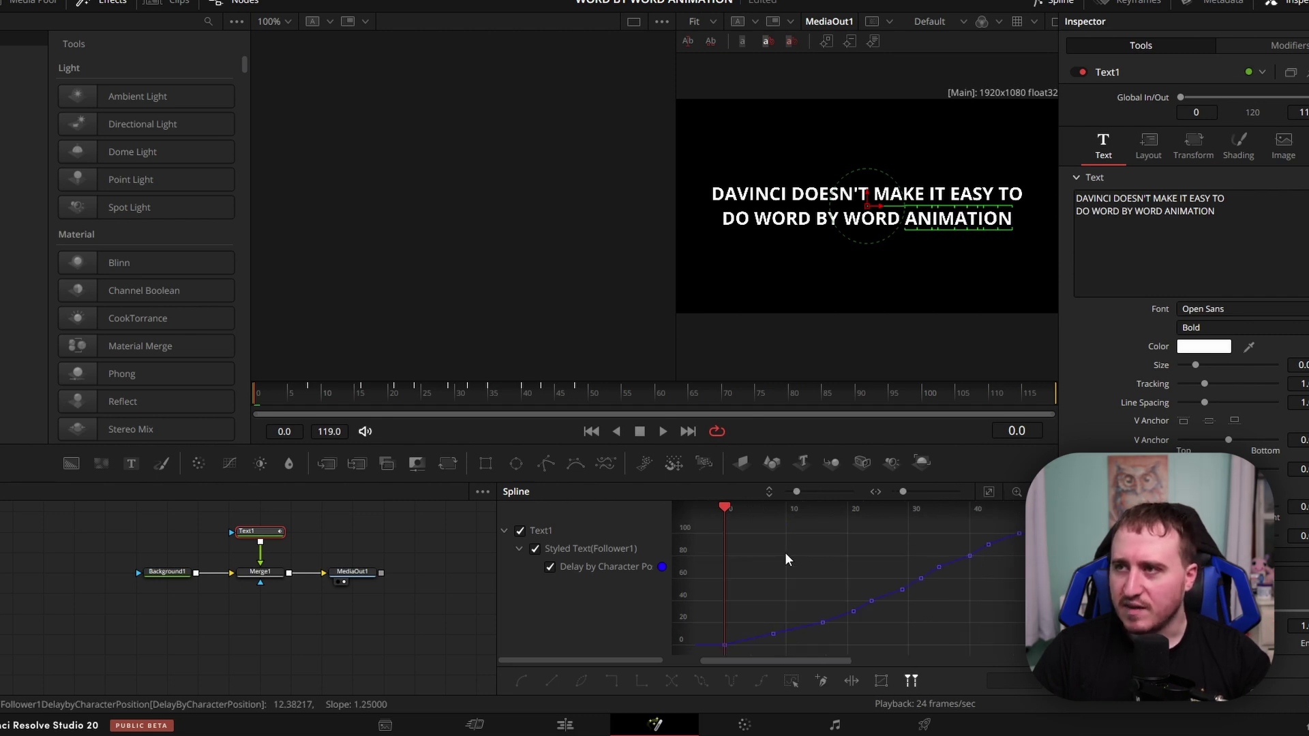
left_click(788, 679)
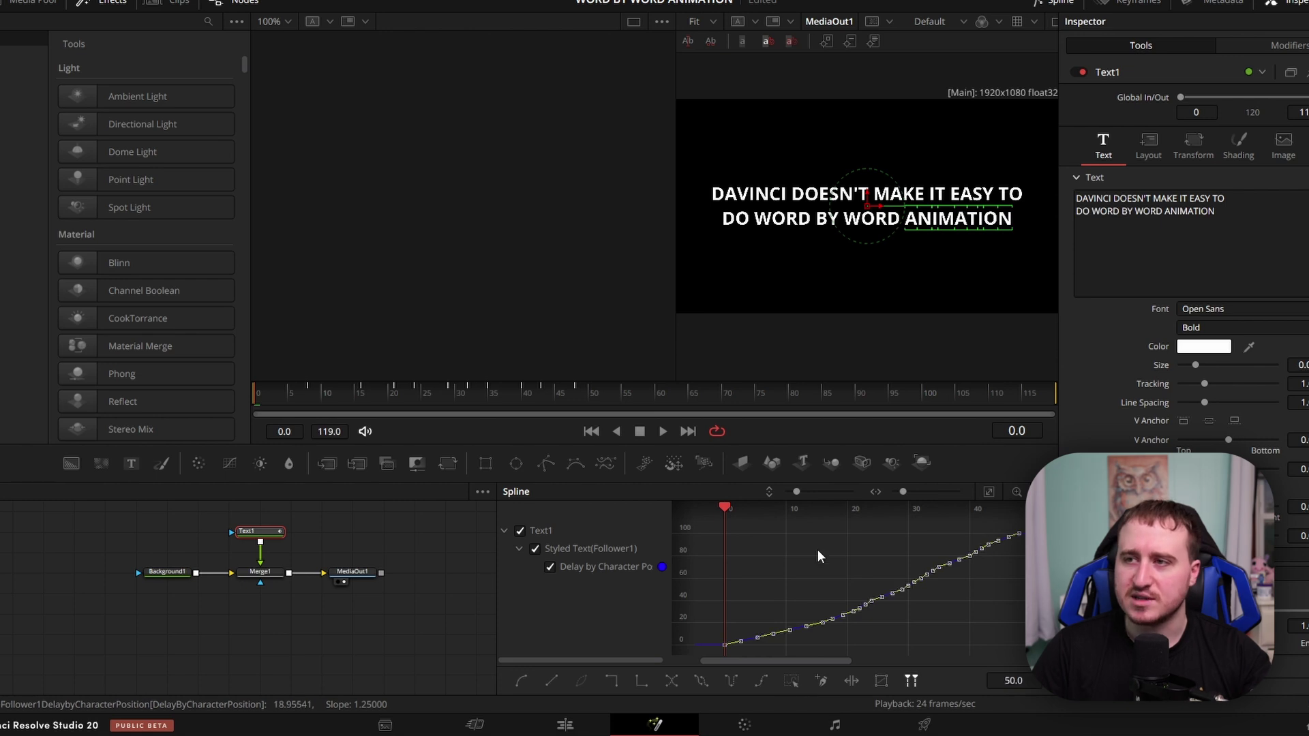
left_click(607, 678)
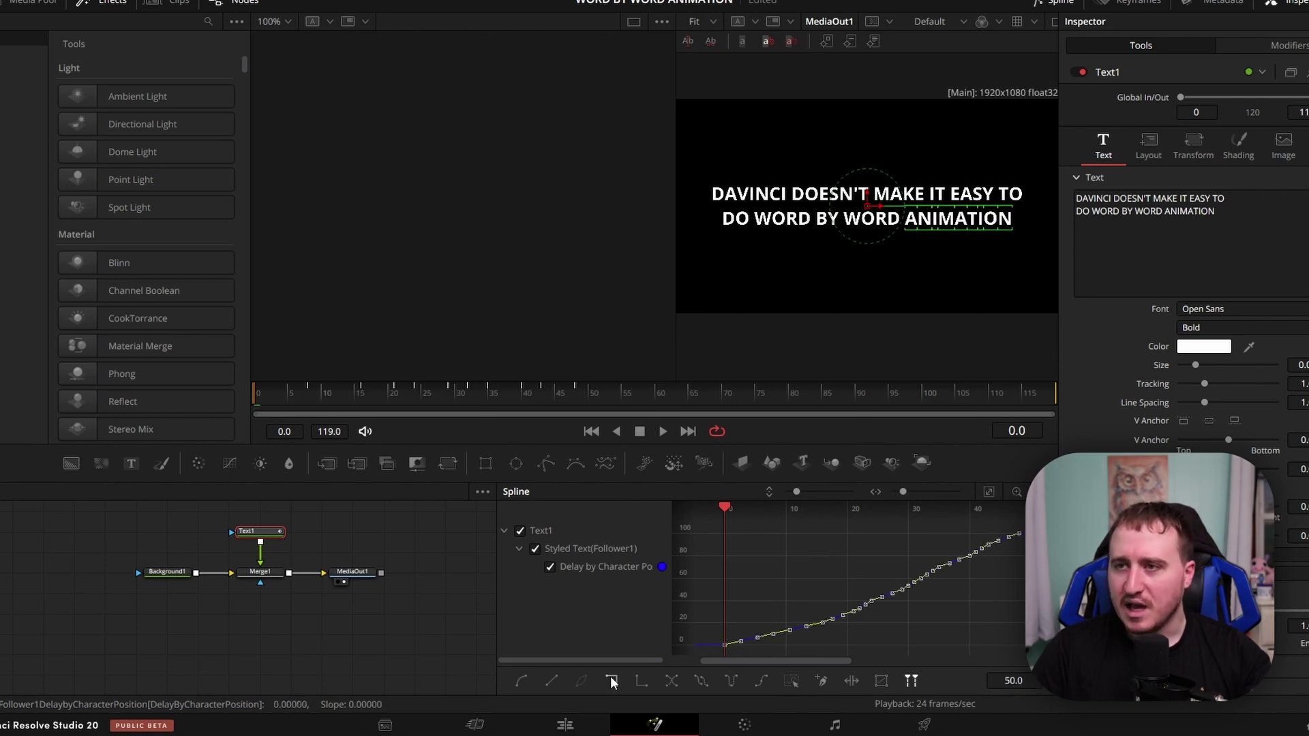
left_click(613, 675)
left_click(784, 560)
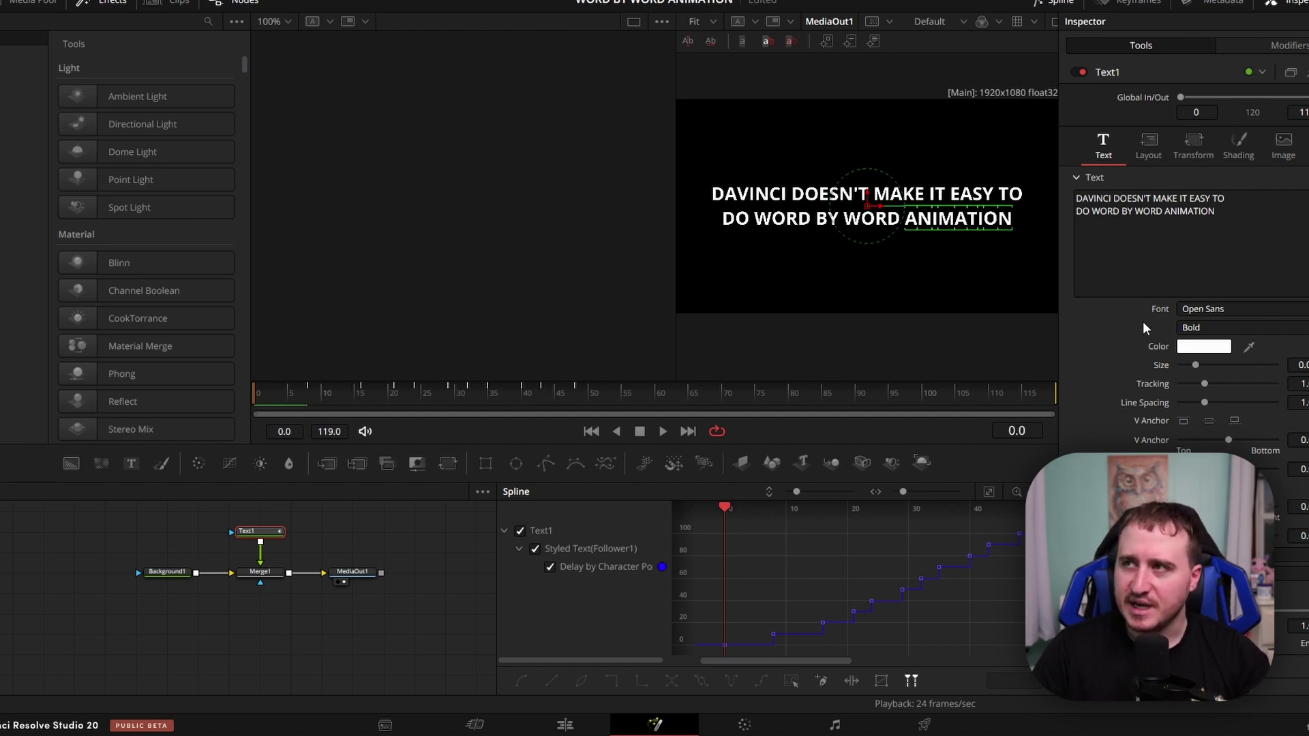
Step: Select DAVINCI's characters in the viewer and show Follower1's Shading settings with opacity
left_click(1275, 47)
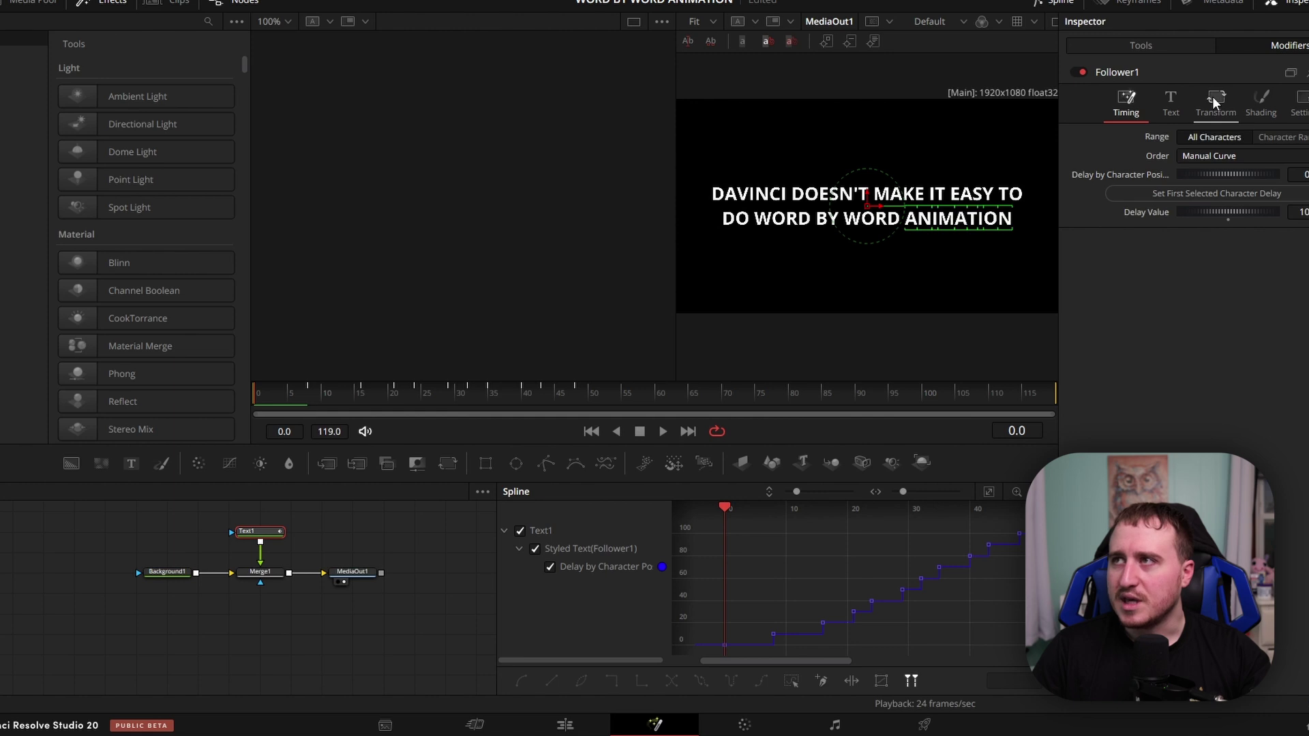
left_click(1261, 101)
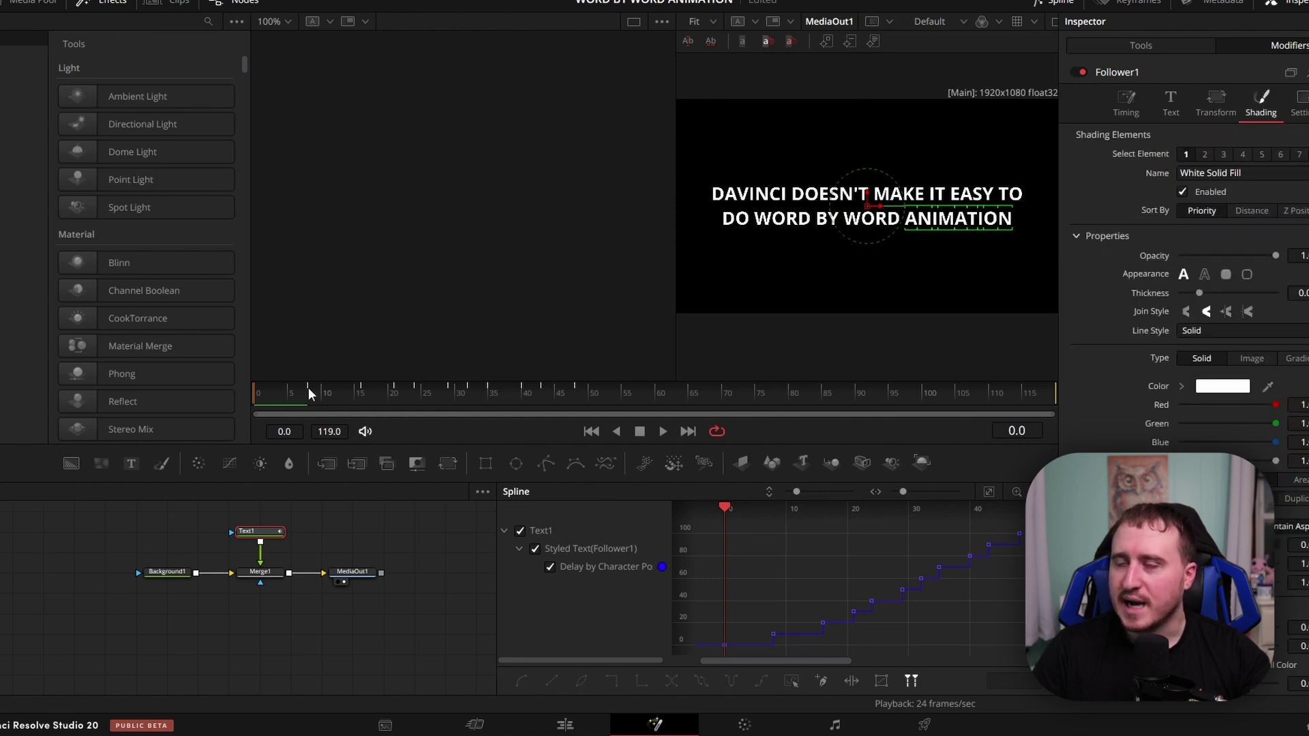
left_click(1143, 101)
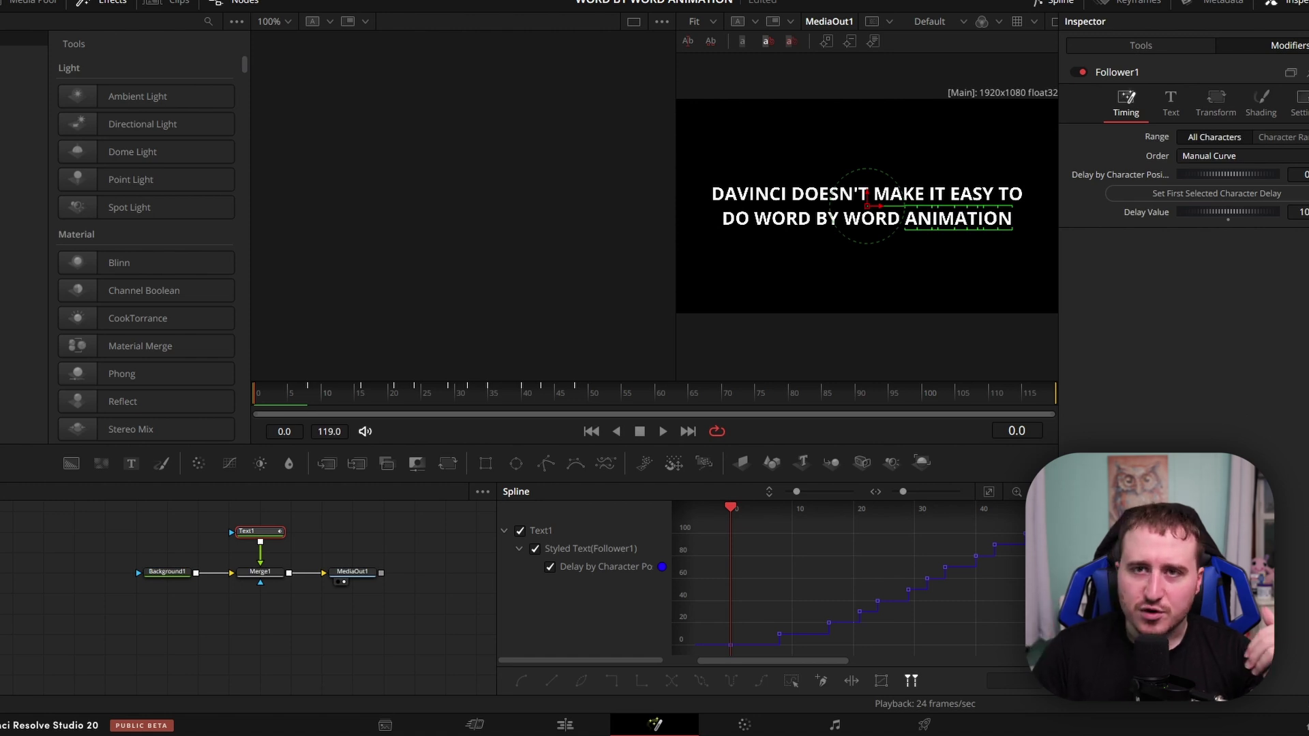
left_click_drag(712, 194, 787, 196)
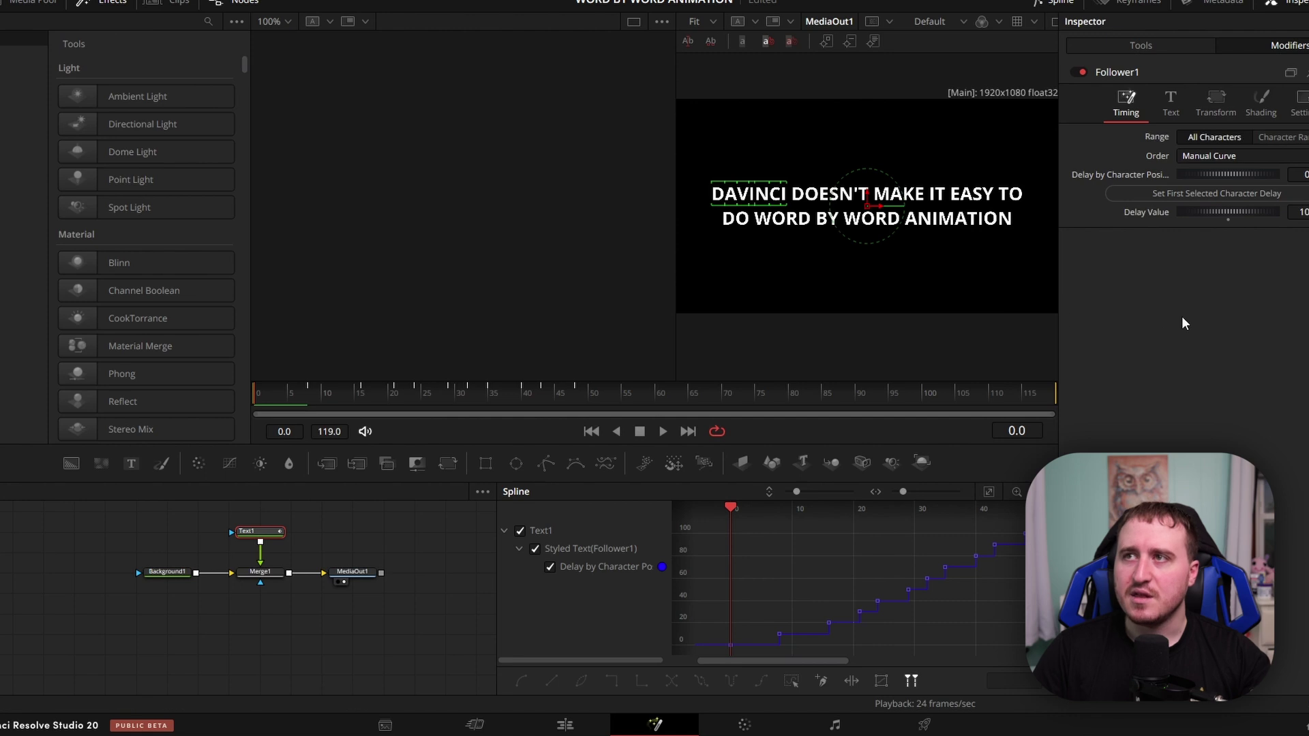
left_click(1259, 104)
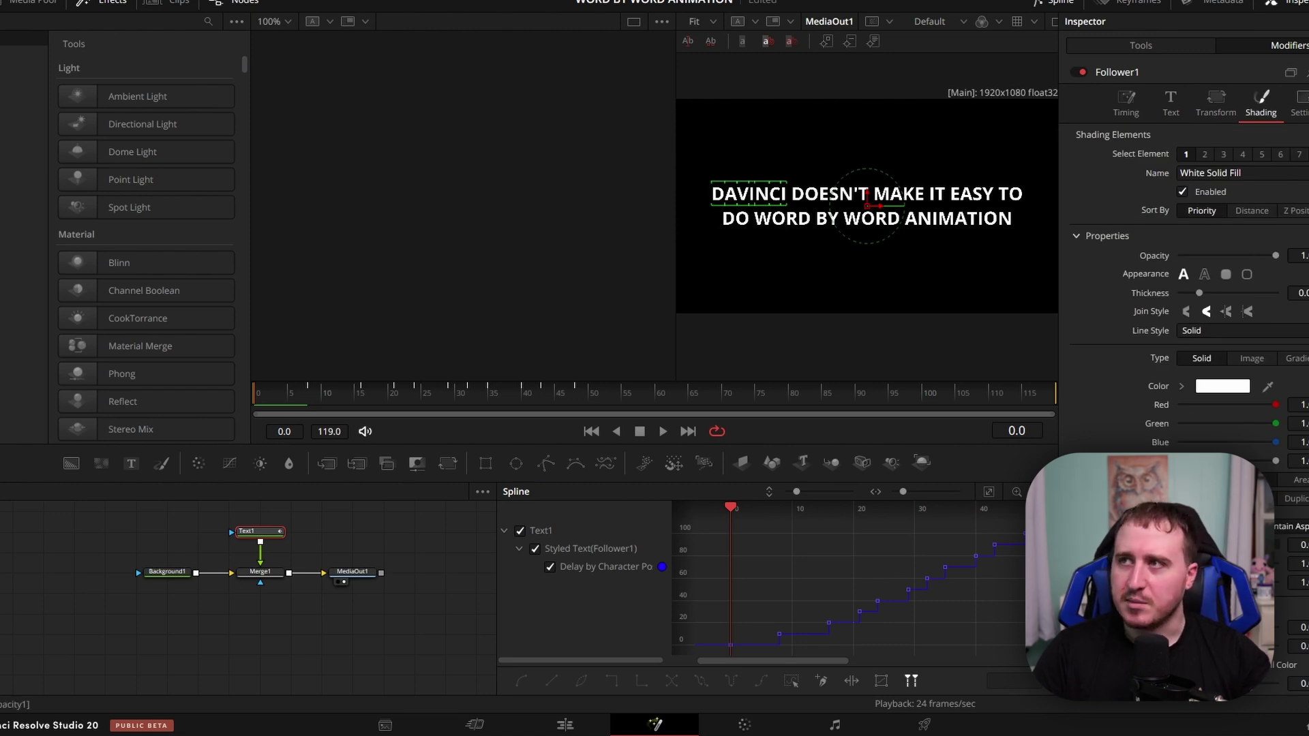
scroll(1229, 325, "down", 5)
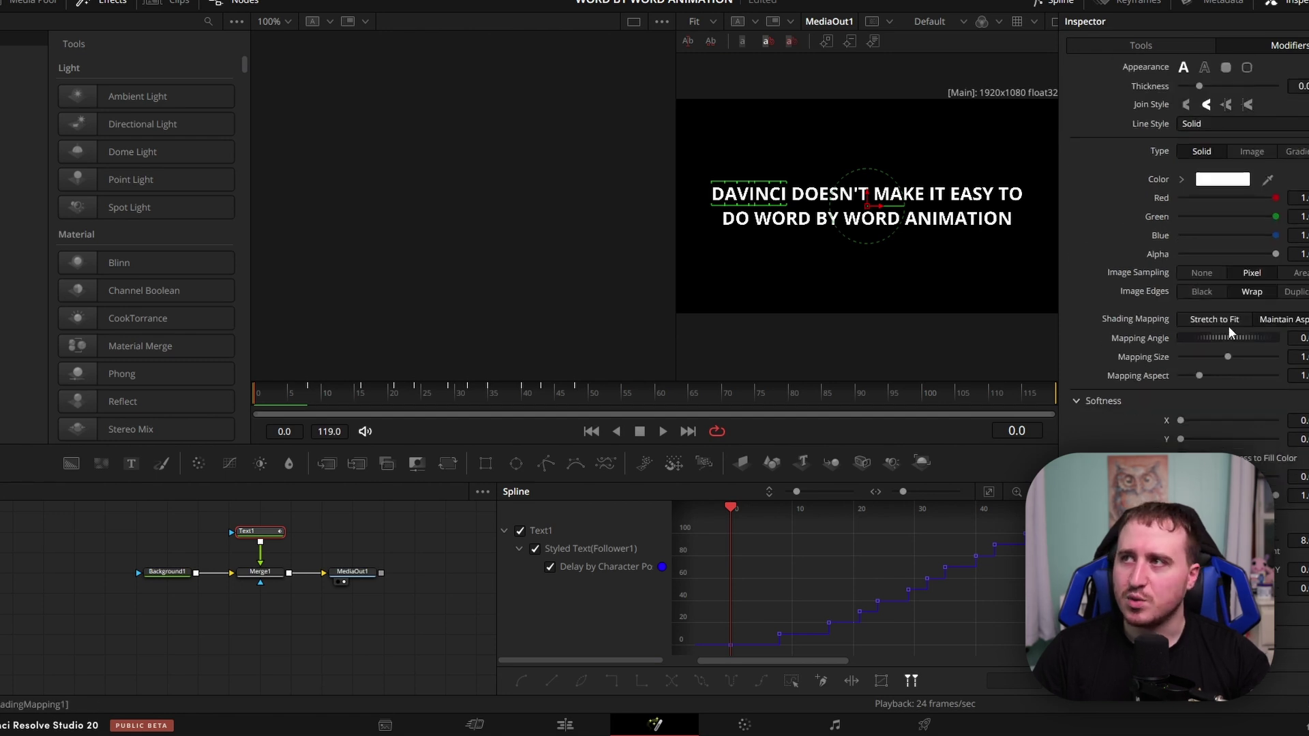
scroll(1228, 325, "up", 5)
left_click(1223, 95)
left_click(1180, 100)
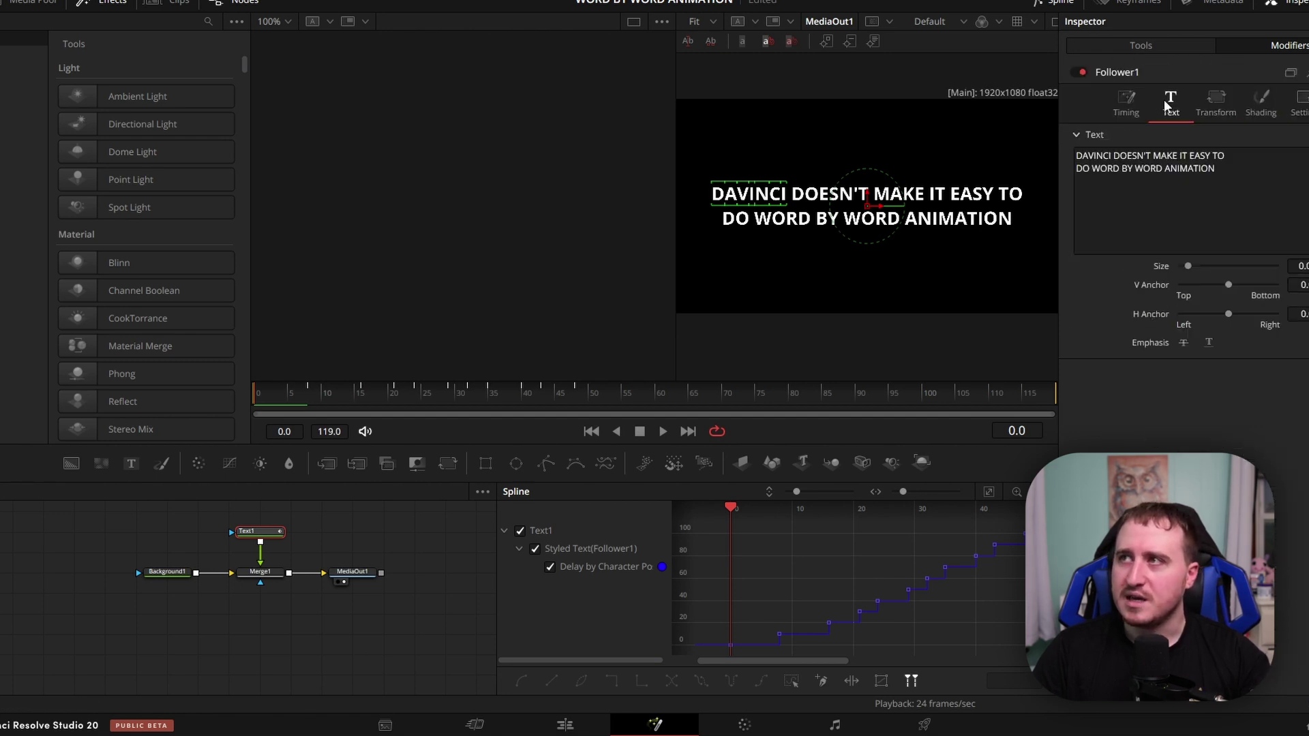
left_click(1260, 109)
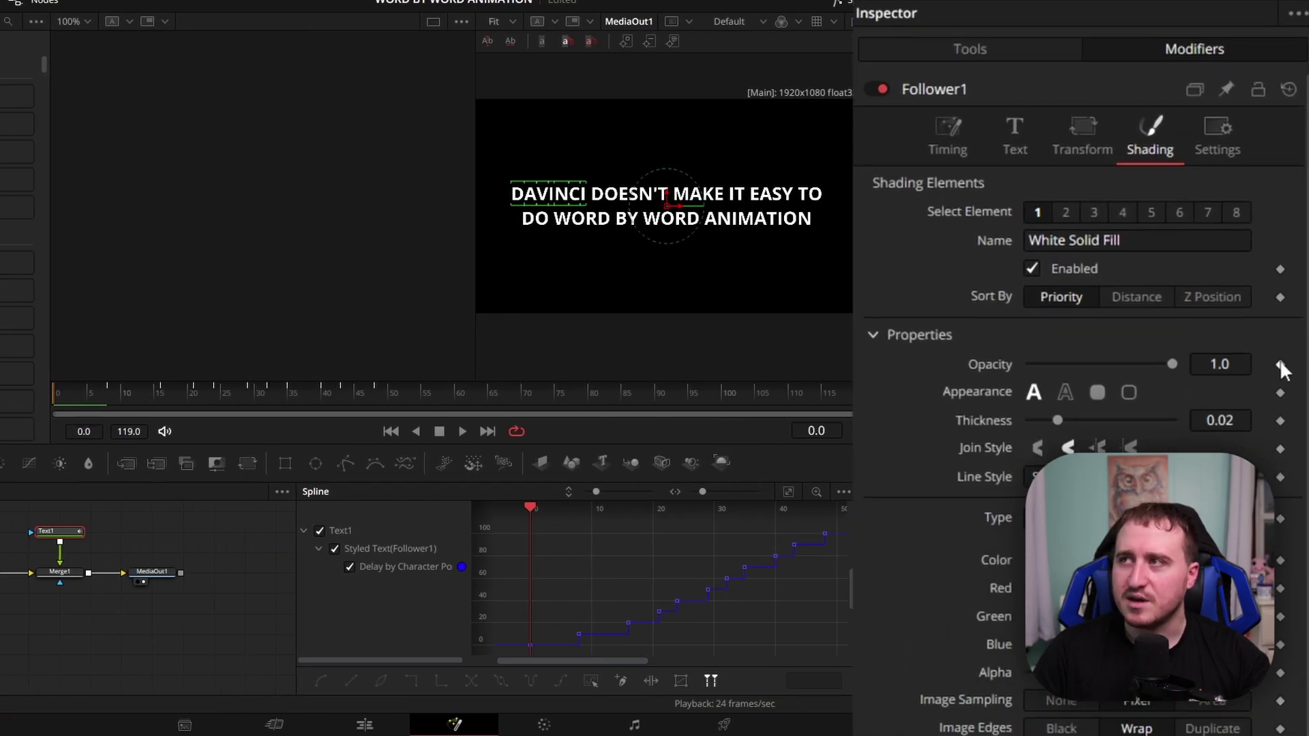
Step: Keyframe Follower1 opacity at 1.0 on frame 10 and 0.0 on frame 0
left_click(1280, 365)
left_click_drag(83, 394, 124, 402)
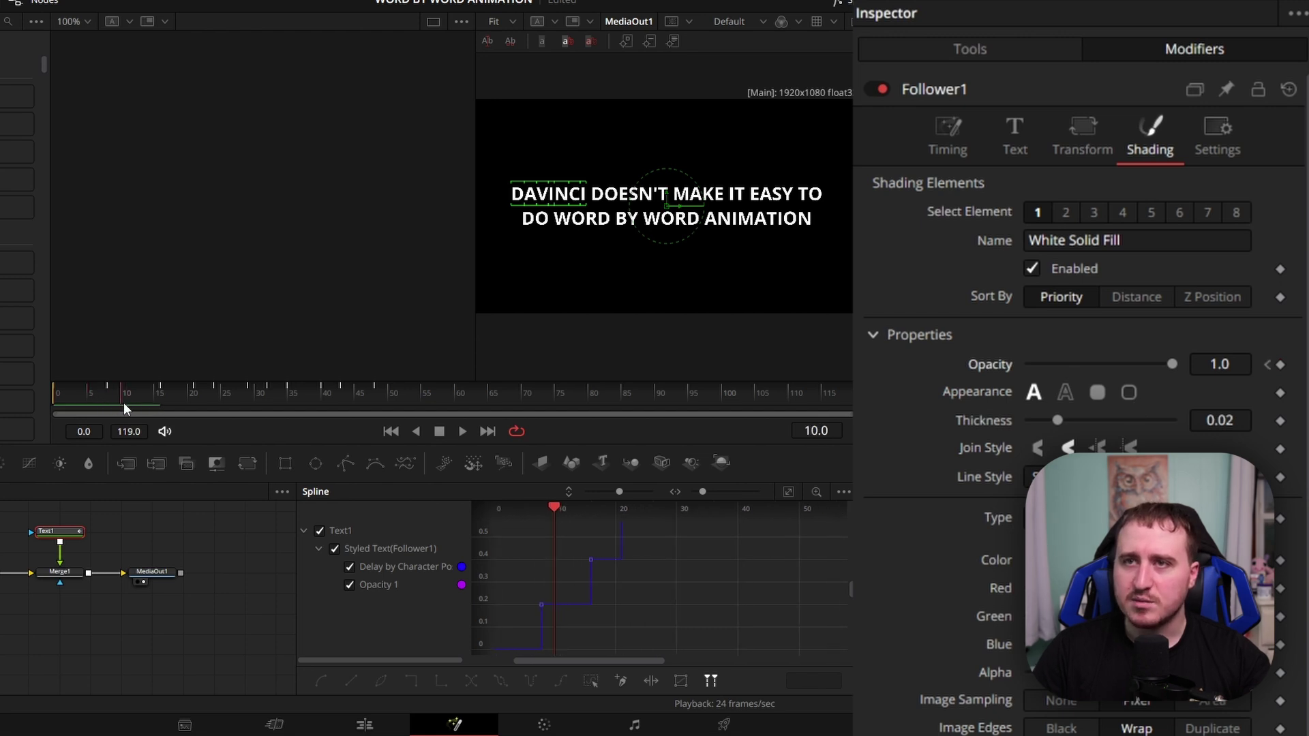
left_click(1279, 365)
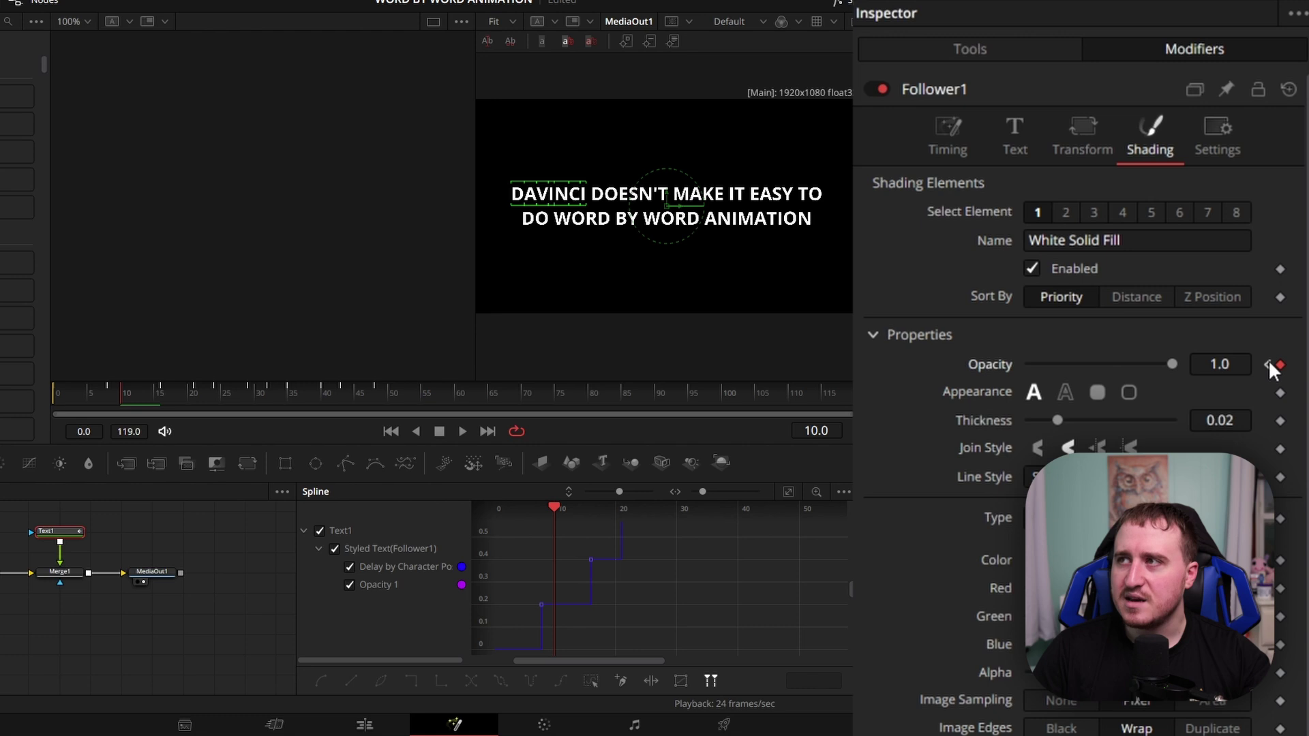
left_click(1268, 365)
left_click_drag(1171, 365, 722, 266)
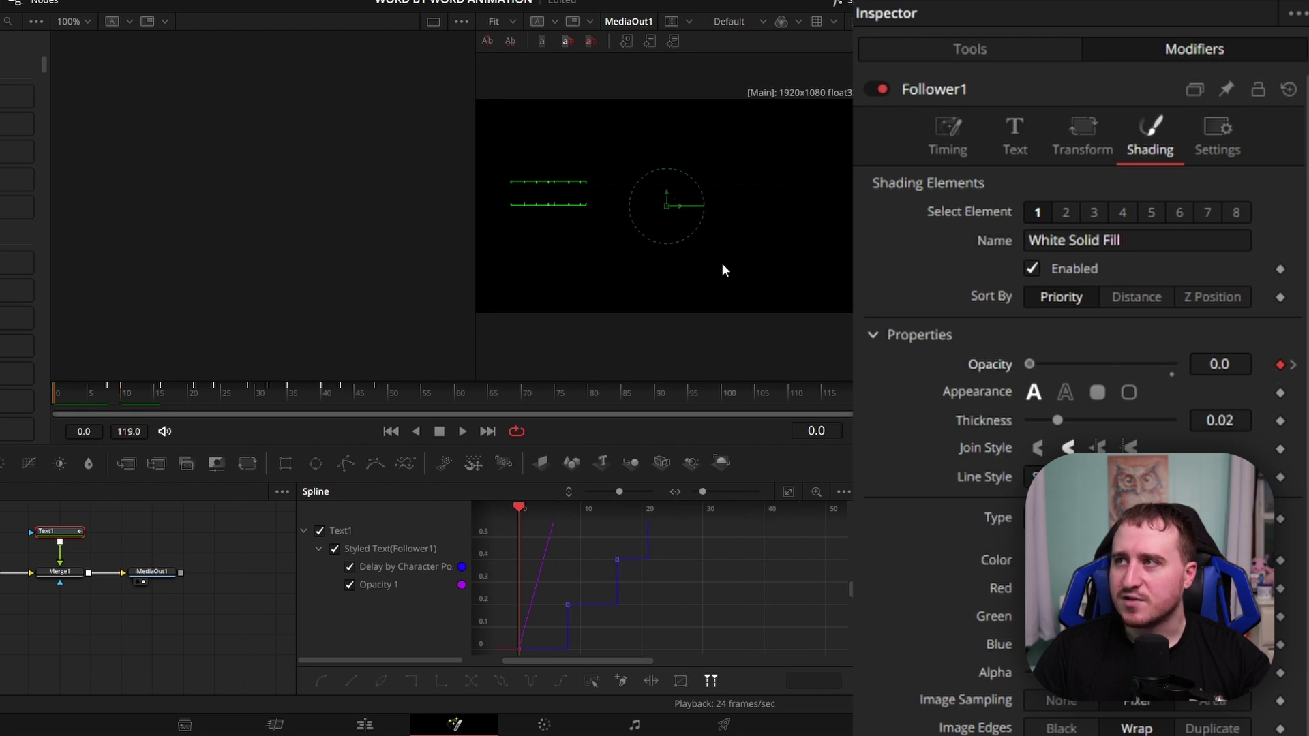
Step: Scrub to preview DAVINCI and DOESN'T fading in, then reselect Text1's Follower timing
left_click(145, 529)
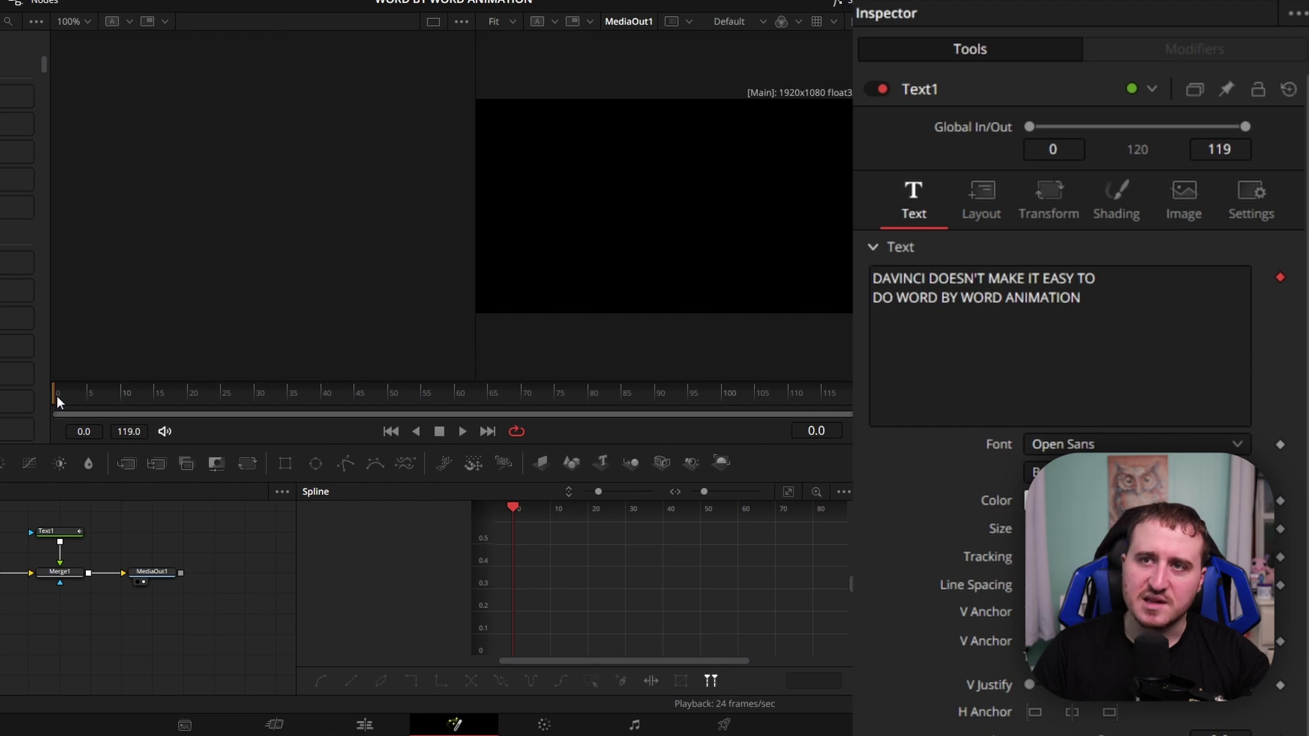
left_click_drag(56, 395, 125, 417)
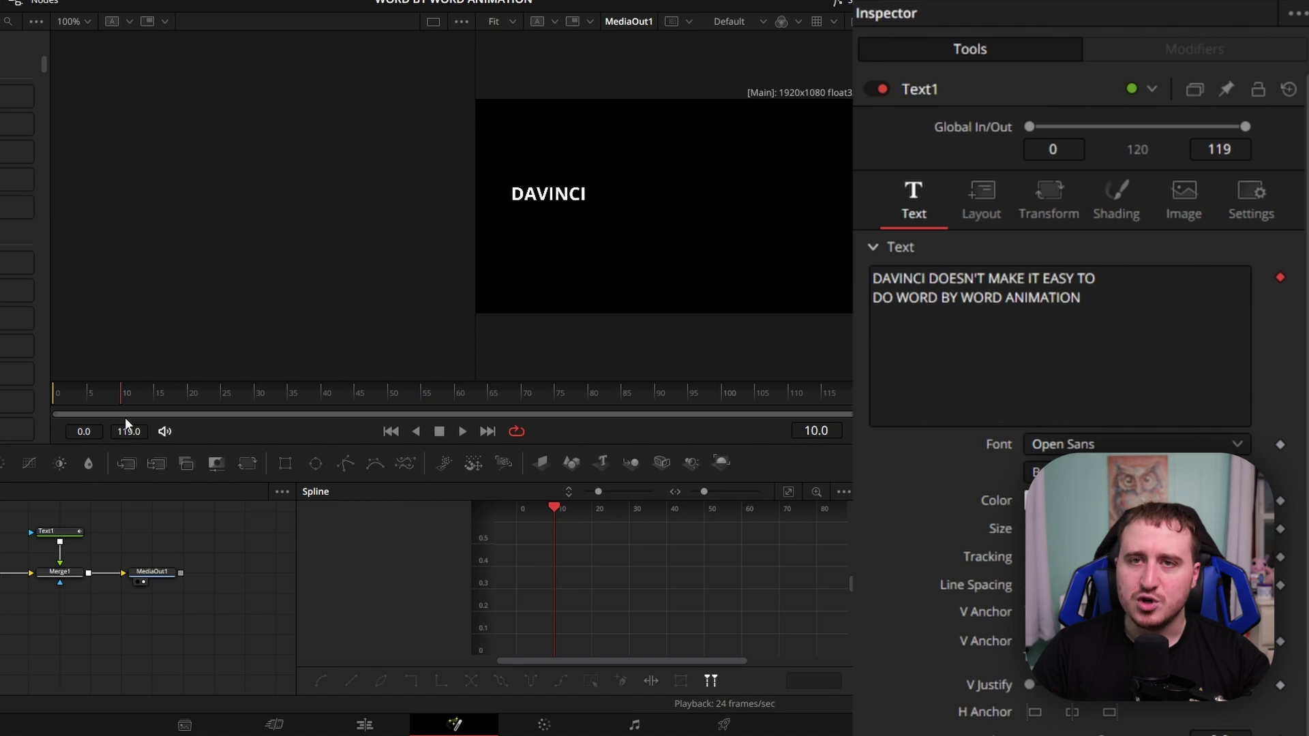
mouse_move(125, 417)
left_mouse_down()
mouse_move(137, 419)
mouse_move(122, 427)
left_mouse_up()
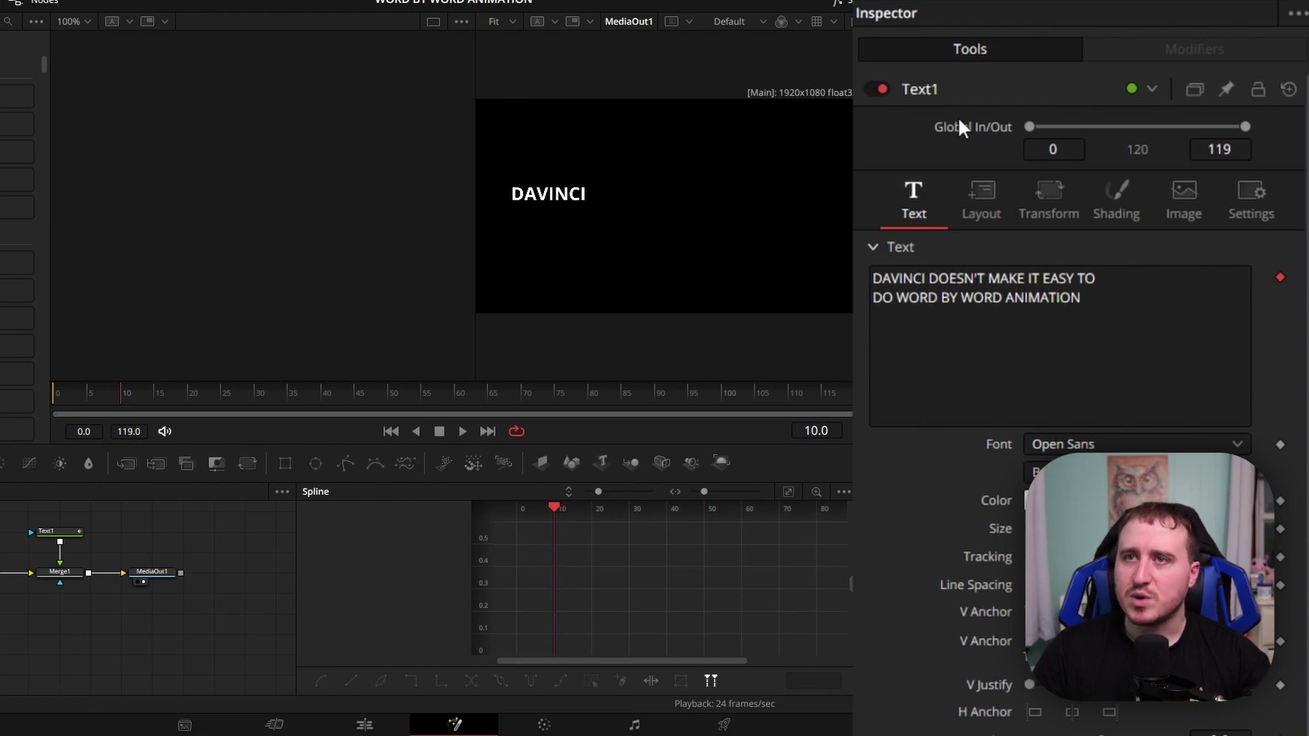
left_click(58, 532)
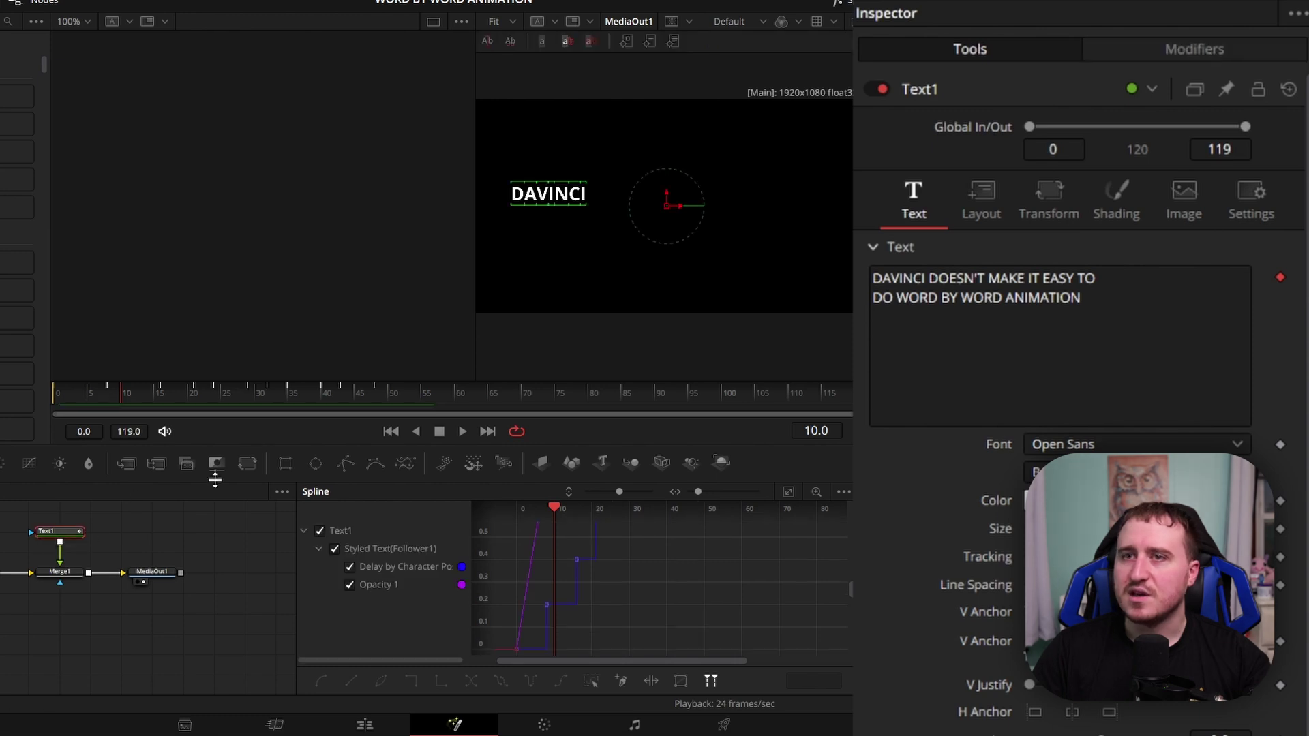
left_click(1176, 50)
left_click(947, 147)
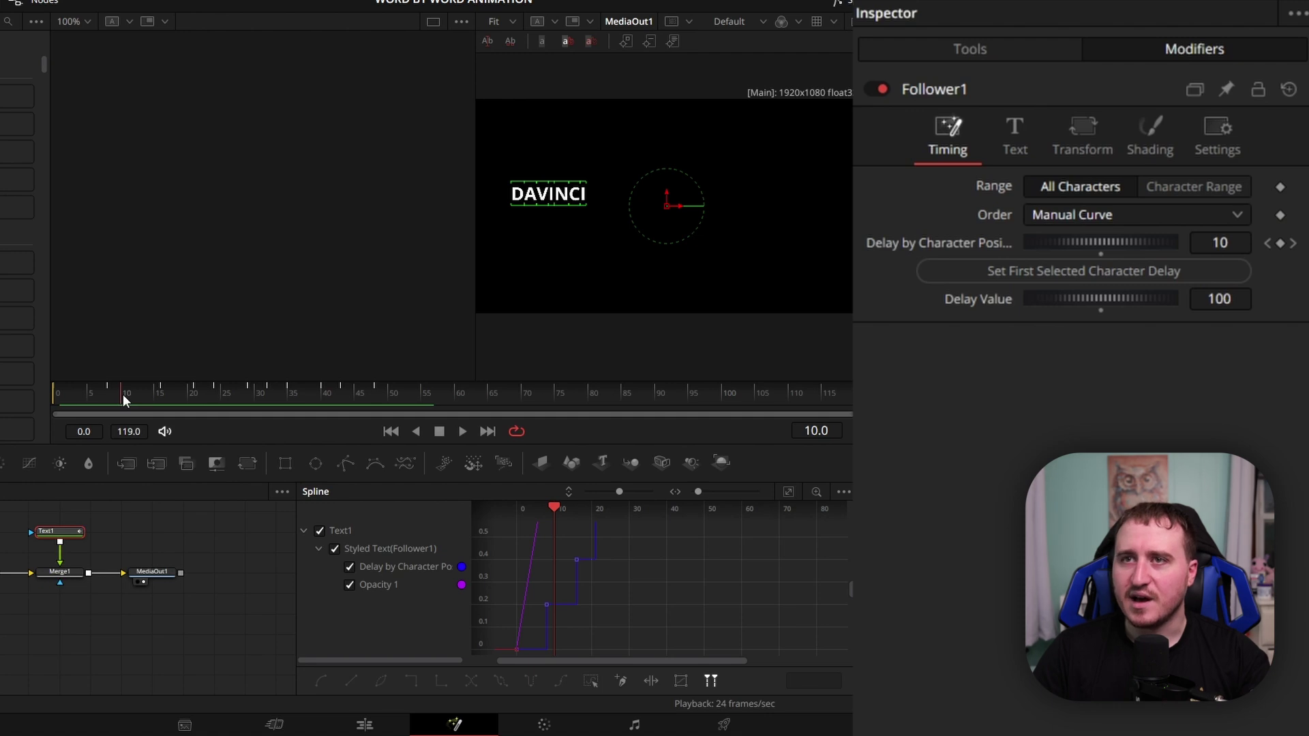
Step: Scrub and play the word-by-word reveal through frame 117, then return to frame 0
left_click_drag(124, 394, 256, 395)
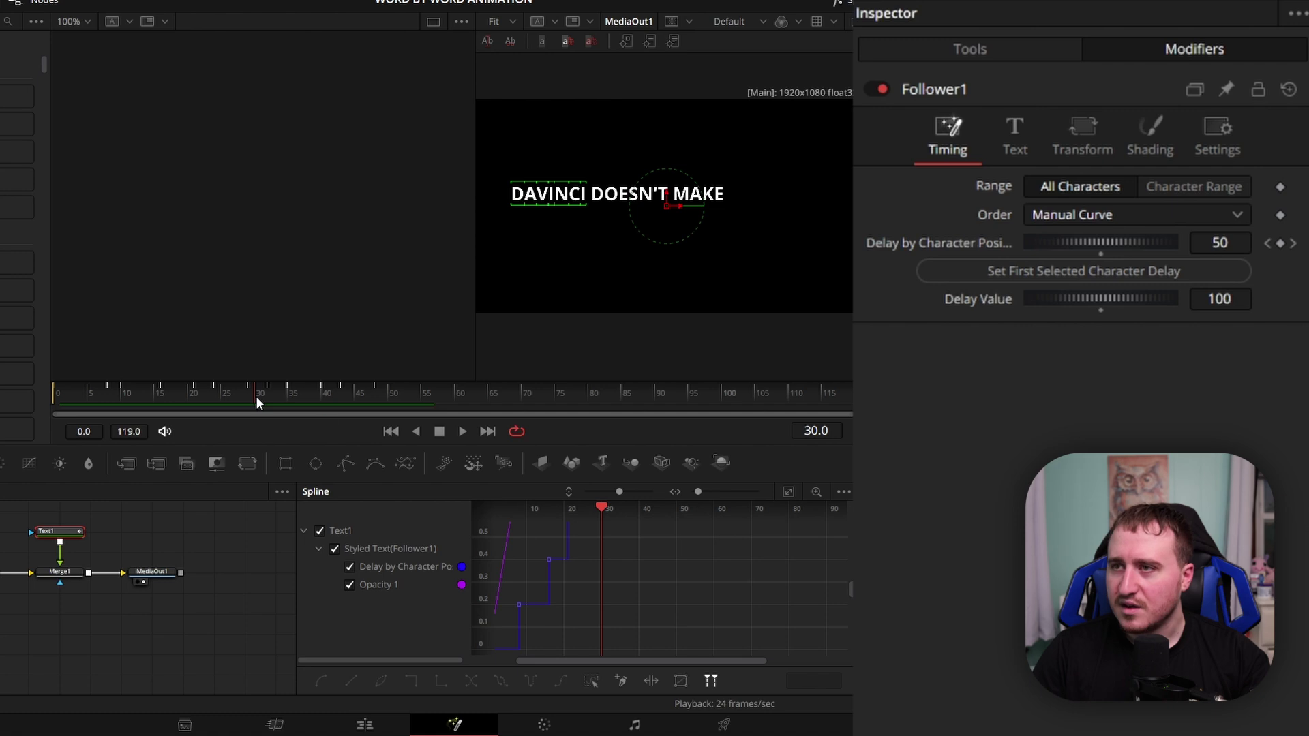
left_click_drag(607, 563, 640, 616)
left_click_drag(252, 393, 838, 444)
left_click(146, 520)
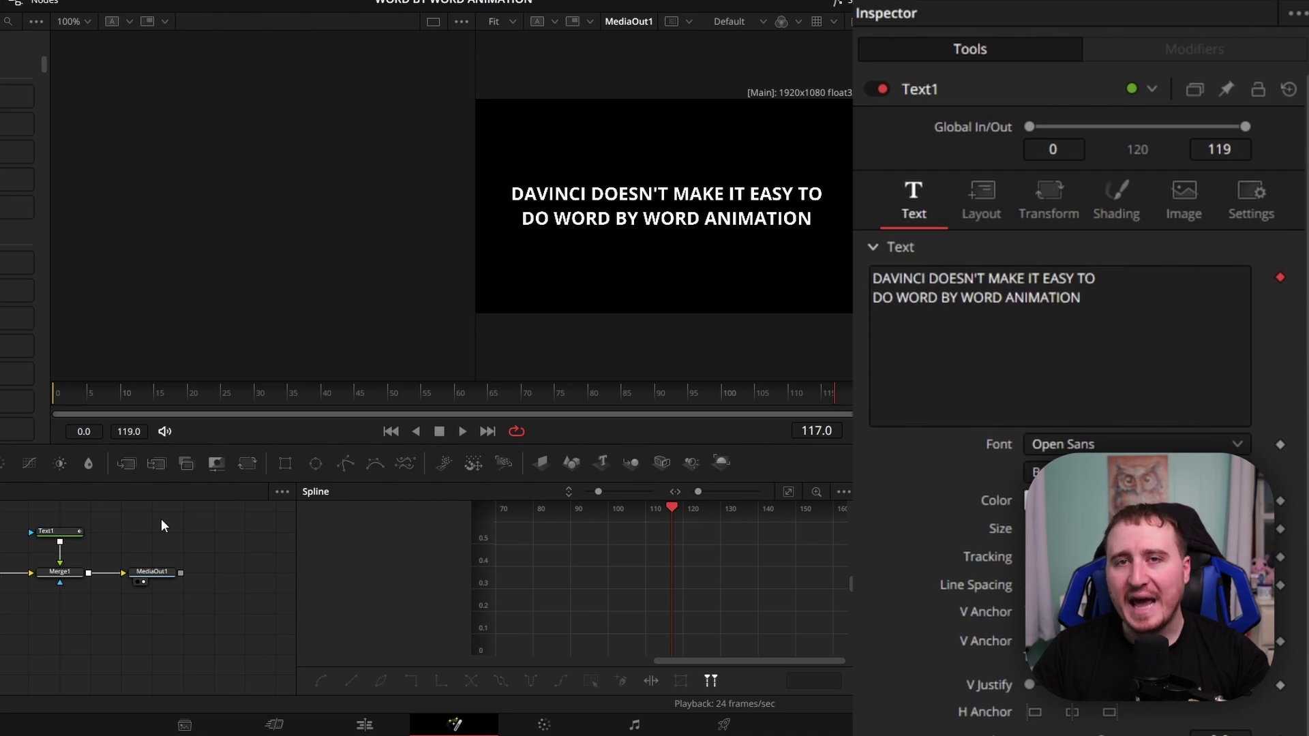
key("Home")
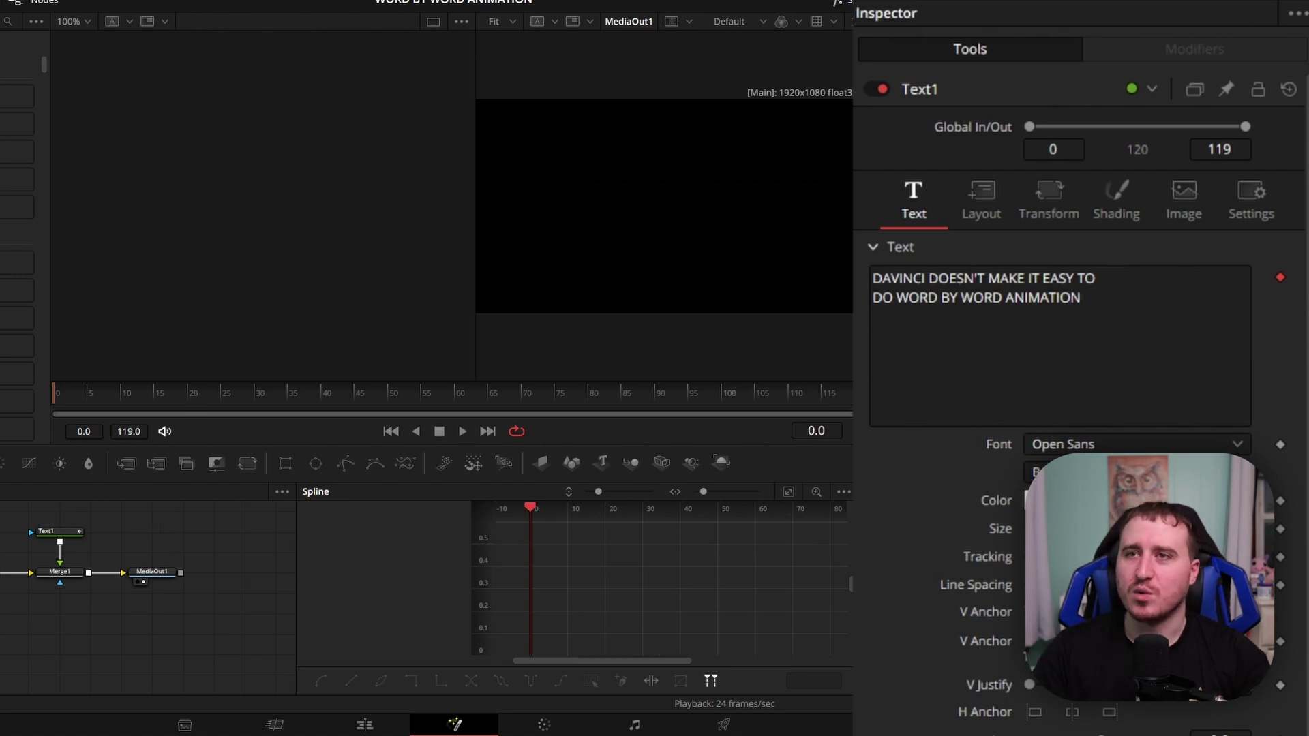
Step: Keyframe Follower Size 0 at frame 0, 0.244 at frame 3 and 0.08 at frame 5
left_click(49, 532)
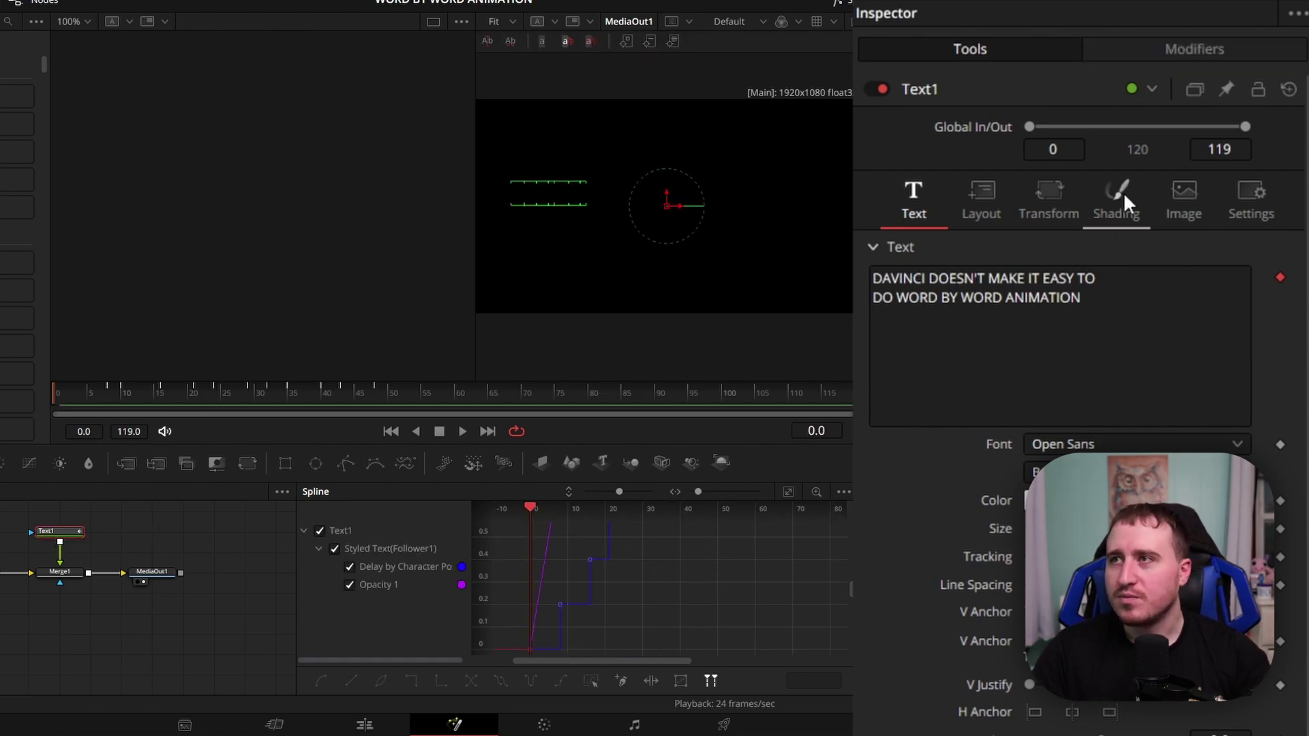
left_click(1186, 52)
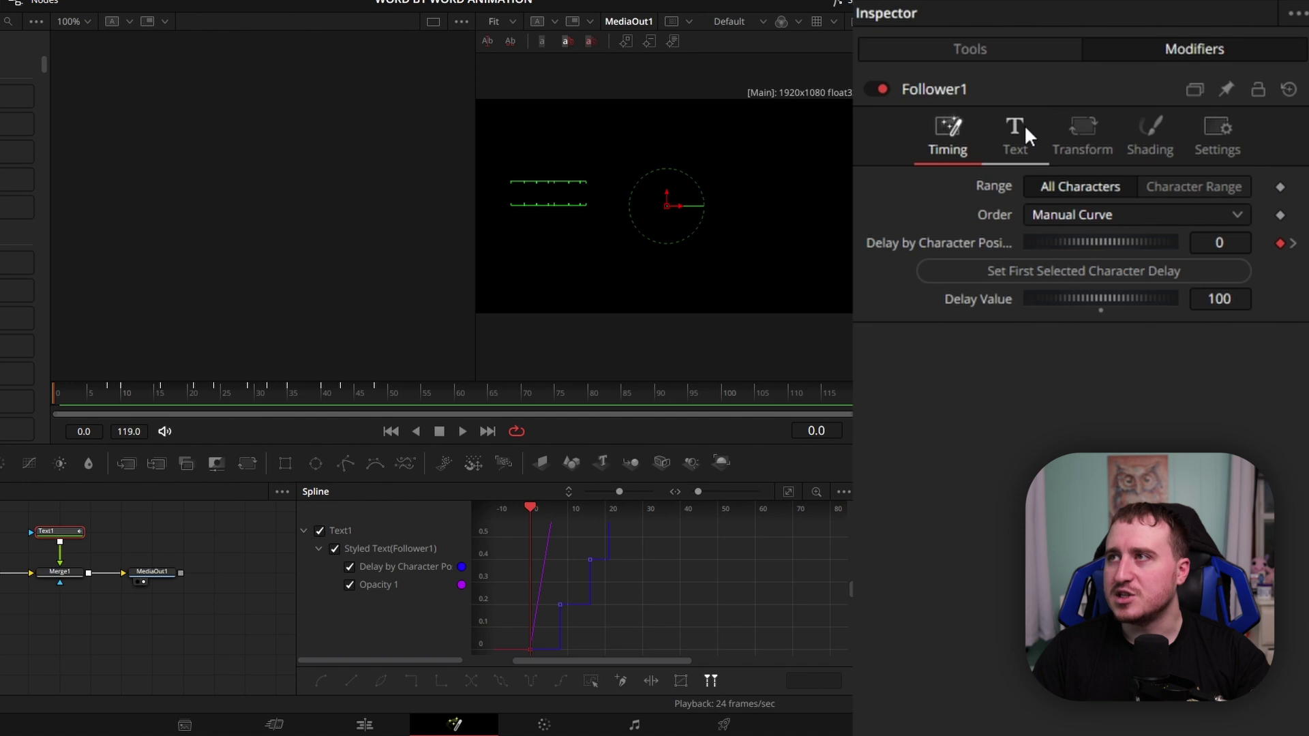
left_click(1079, 131)
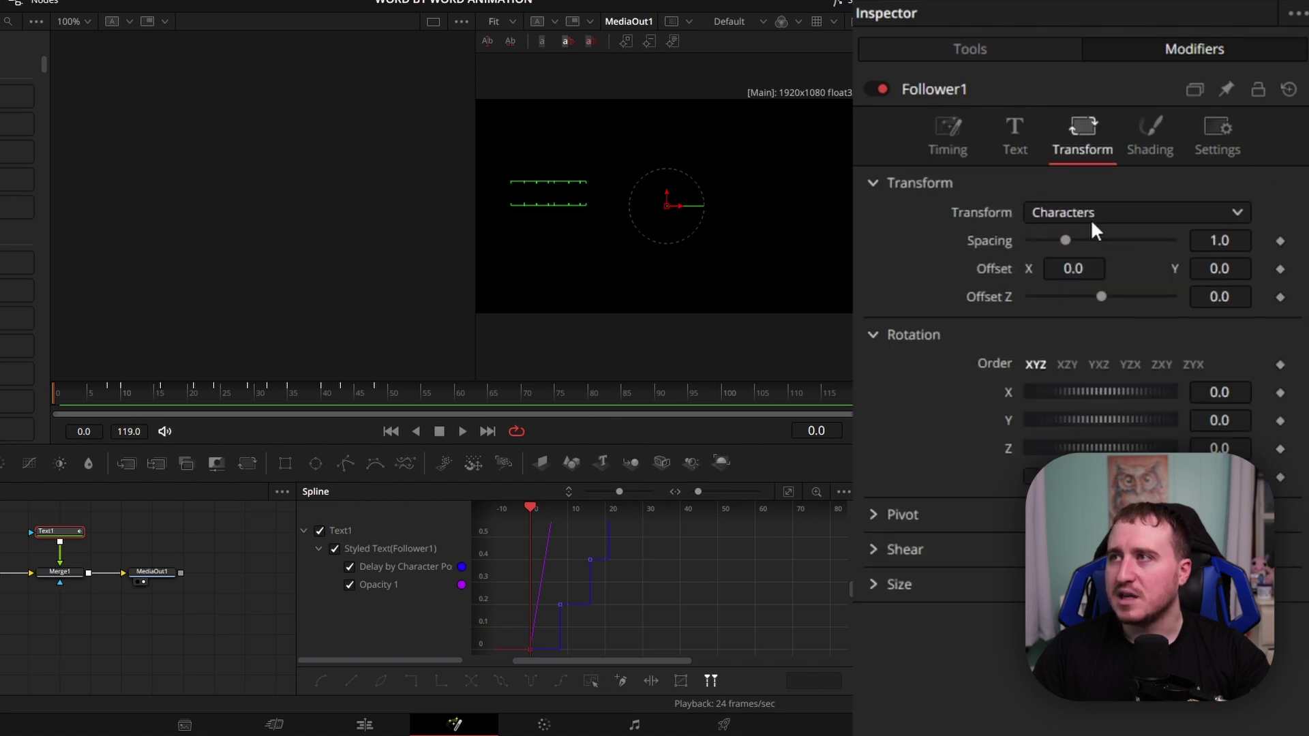
left_click(1021, 123)
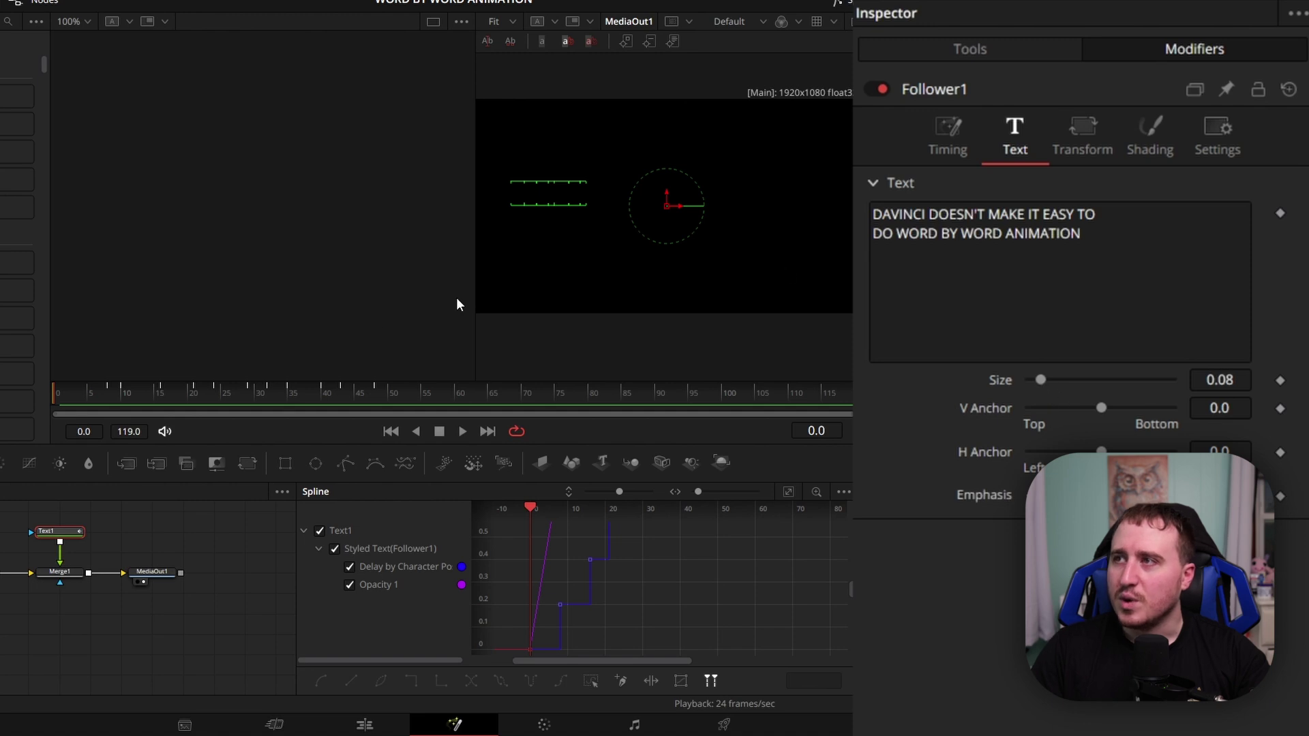
left_click(1280, 380)
left_click_drag(1038, 377, 943, 395)
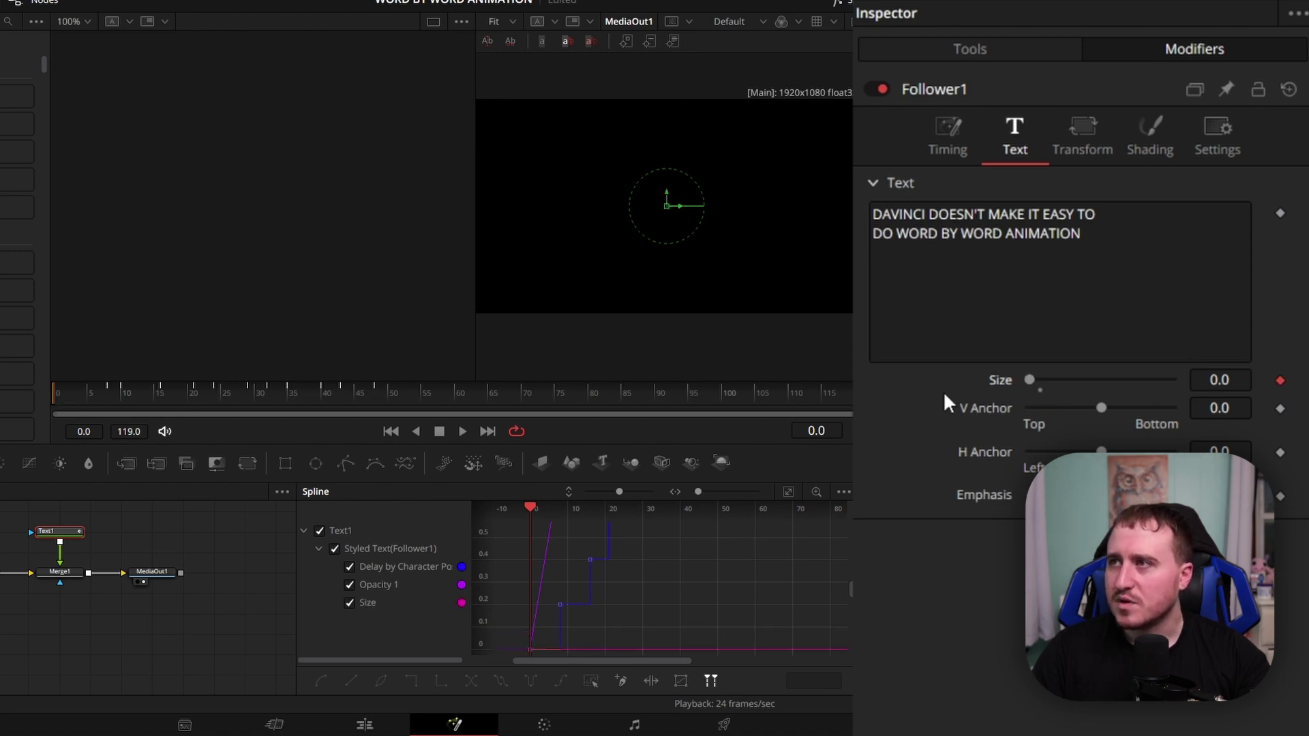
left_click(93, 395)
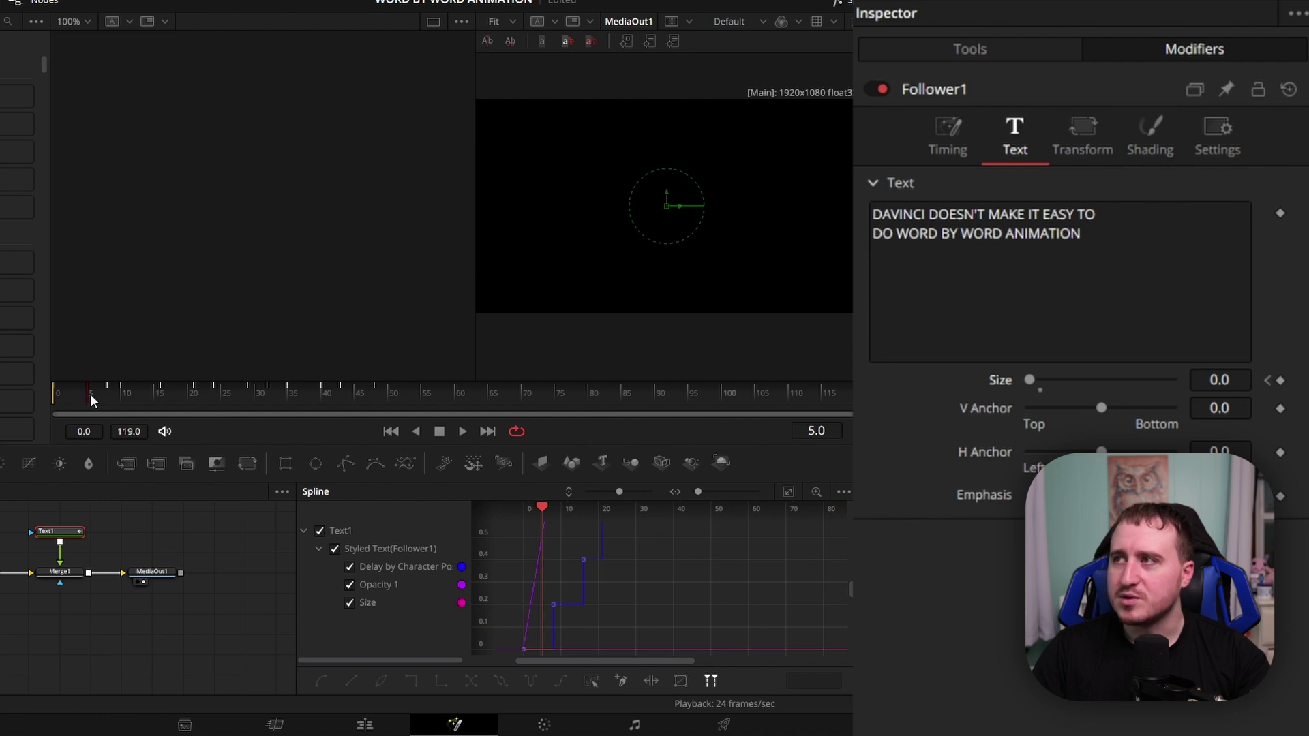
left_click_drag(90, 394, 86, 396)
key("Left")
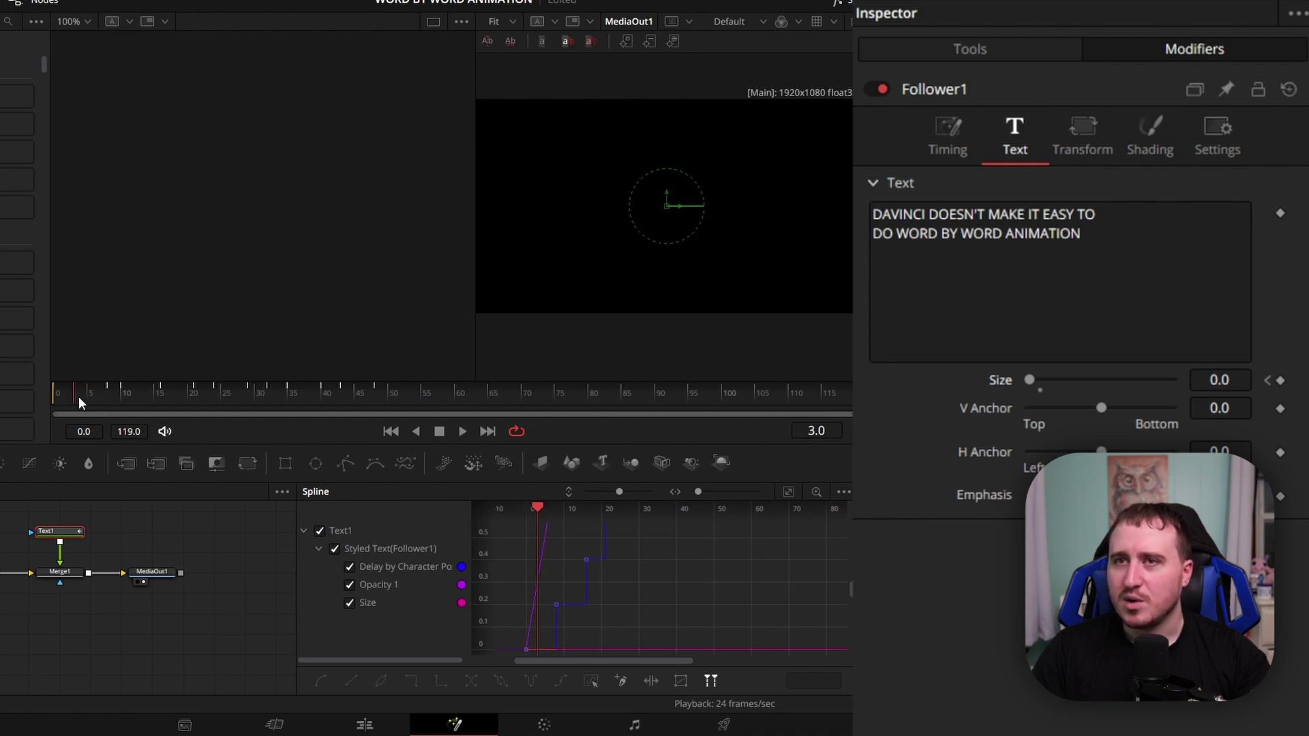
left_click(1280, 381)
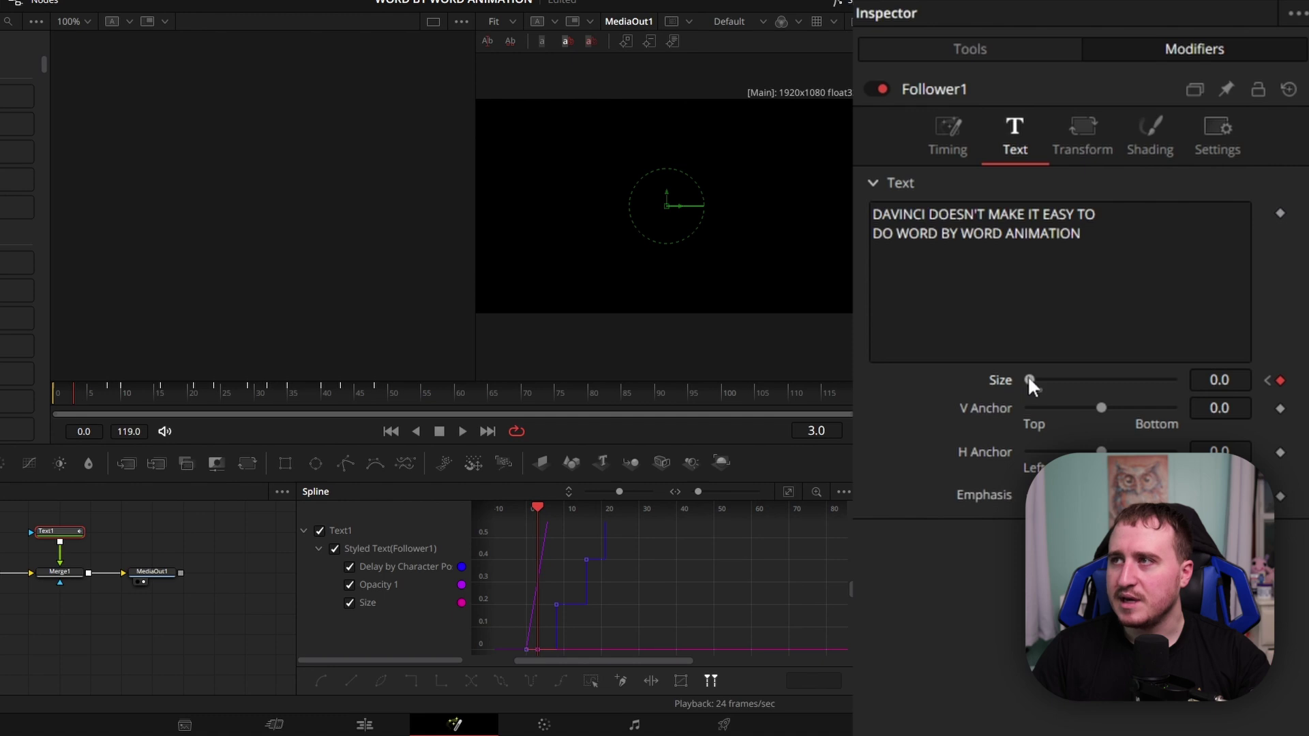
left_click_drag(1029, 380, 1065, 393)
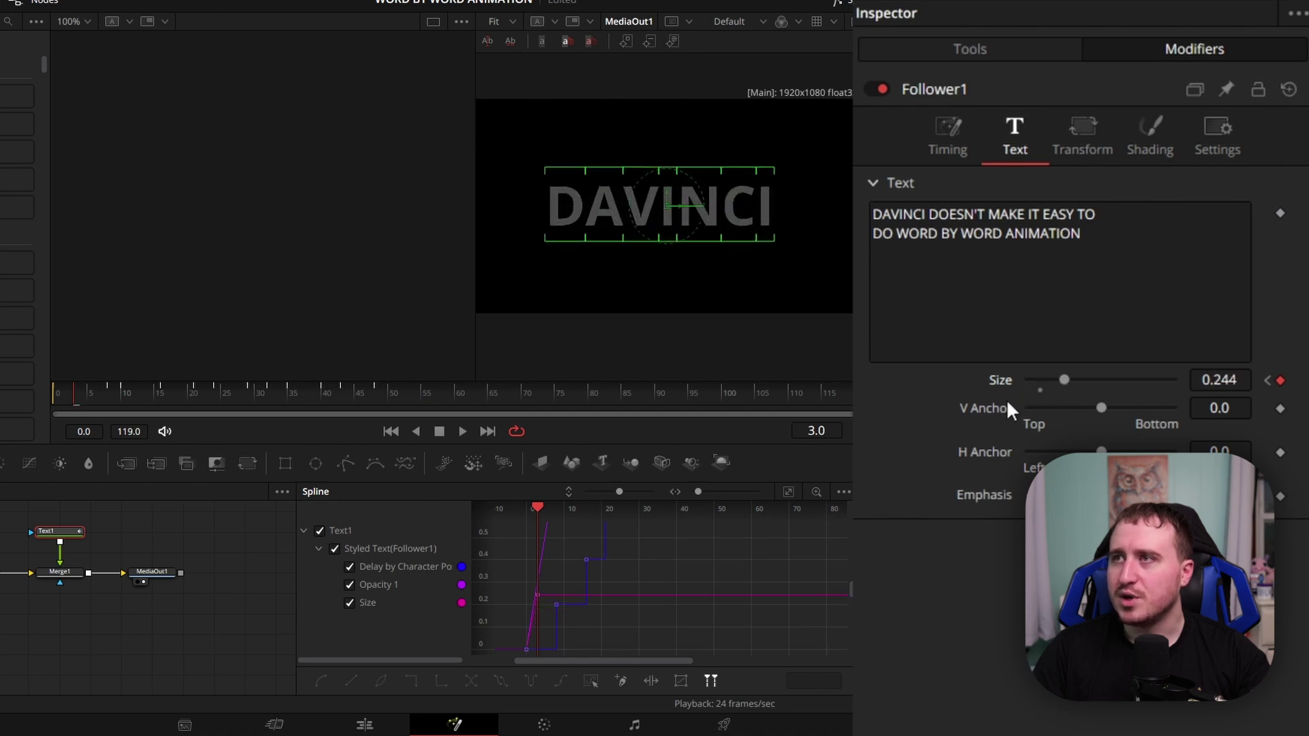
key("Right")
key("Right")
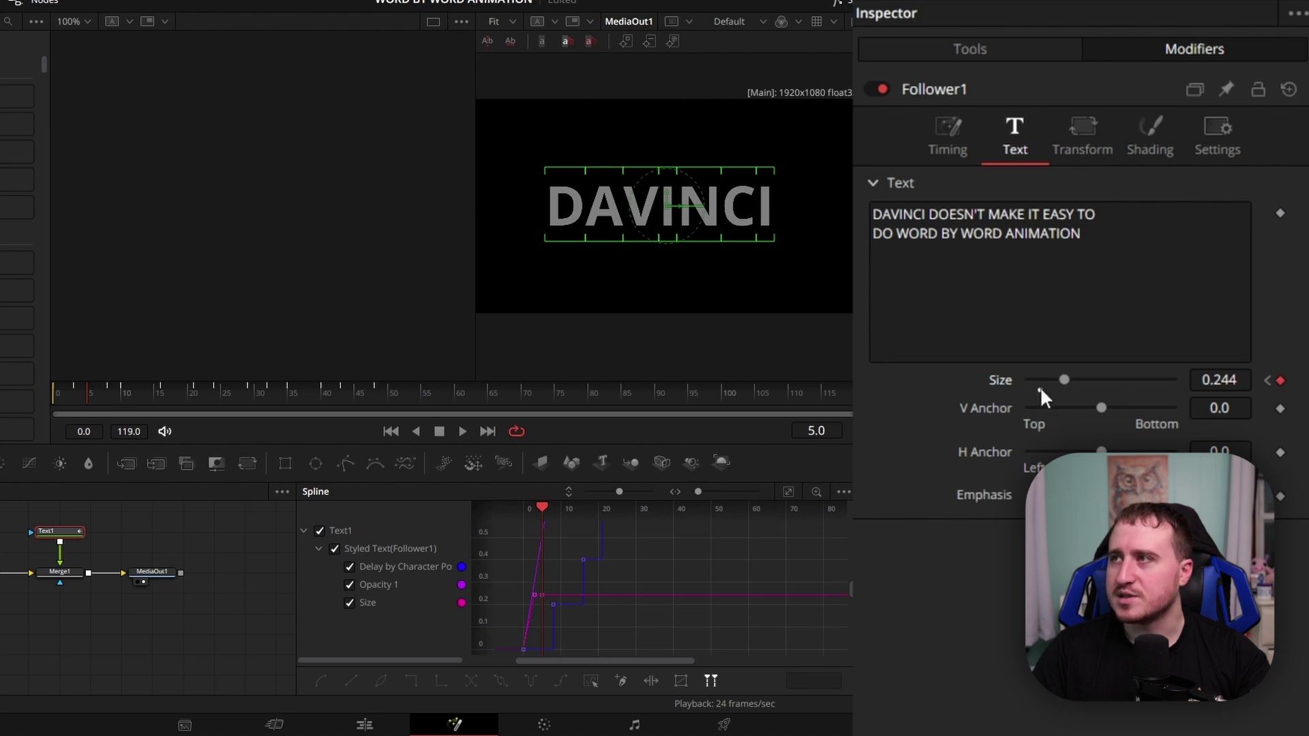
left_click(1039, 384)
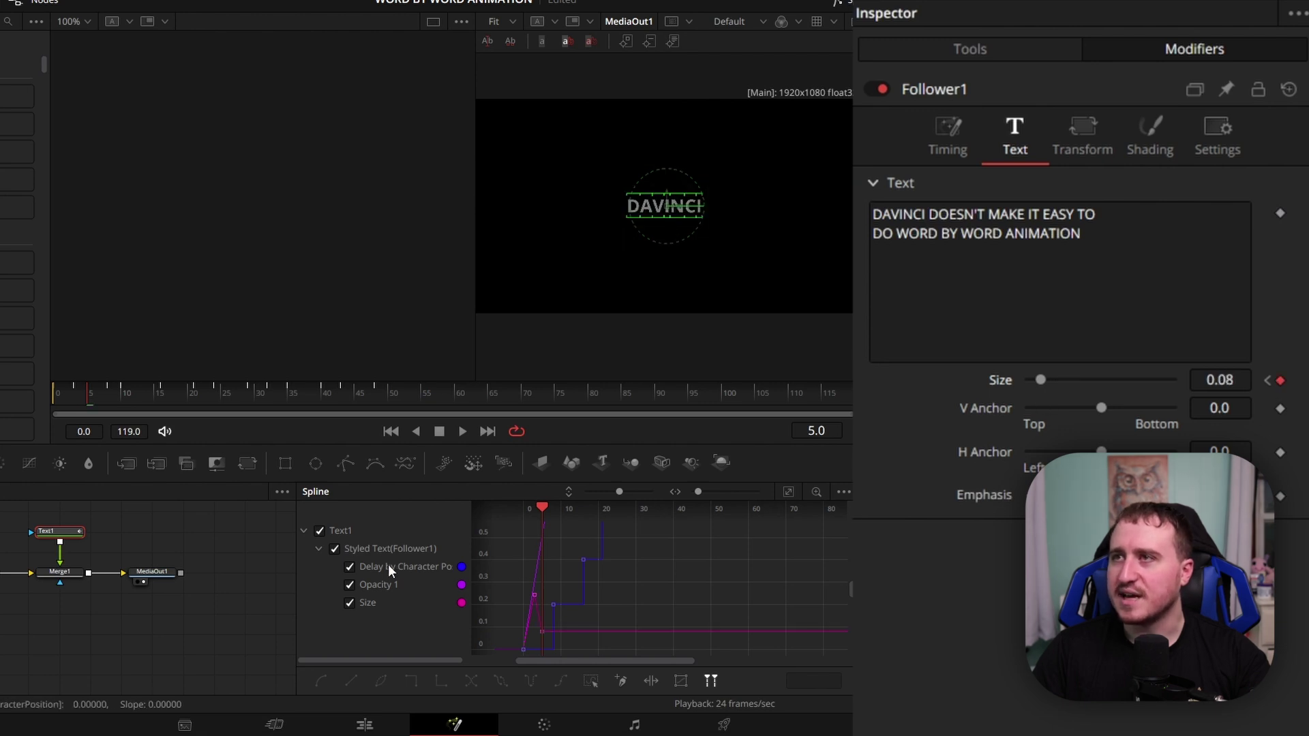
Step: Smooth the Opacity and Size keyframes in the Spline graph and return to frame 0
left_click(335, 548)
left_click(350, 585)
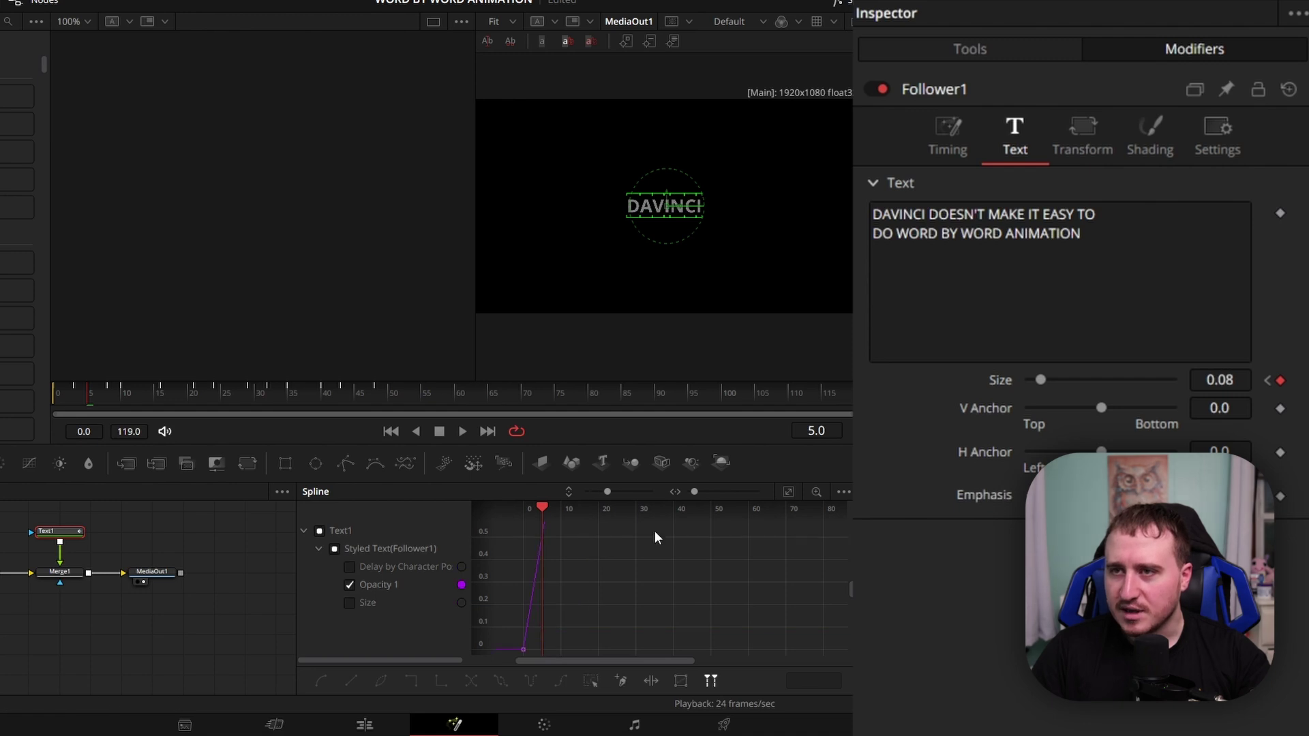
left_click(789, 491)
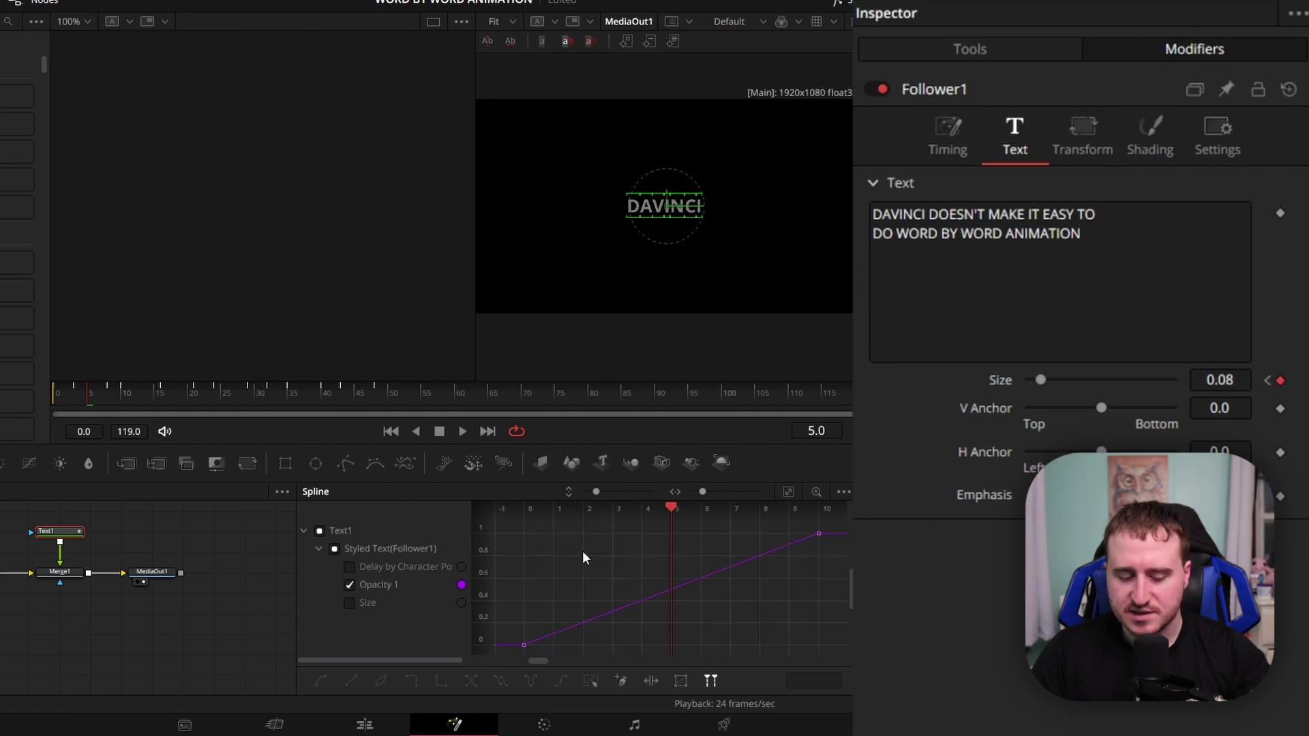
key("ctrl+a")
key("s")
left_click(350, 603)
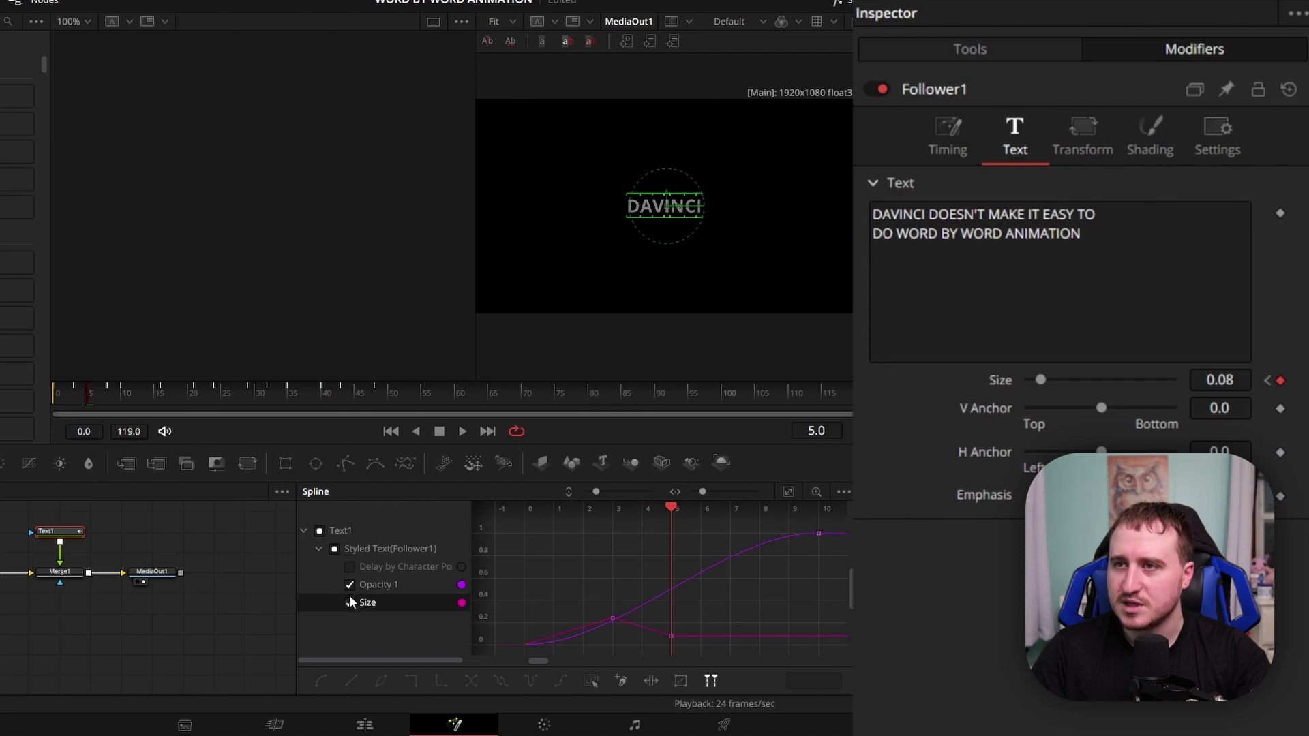
left_click(350, 584)
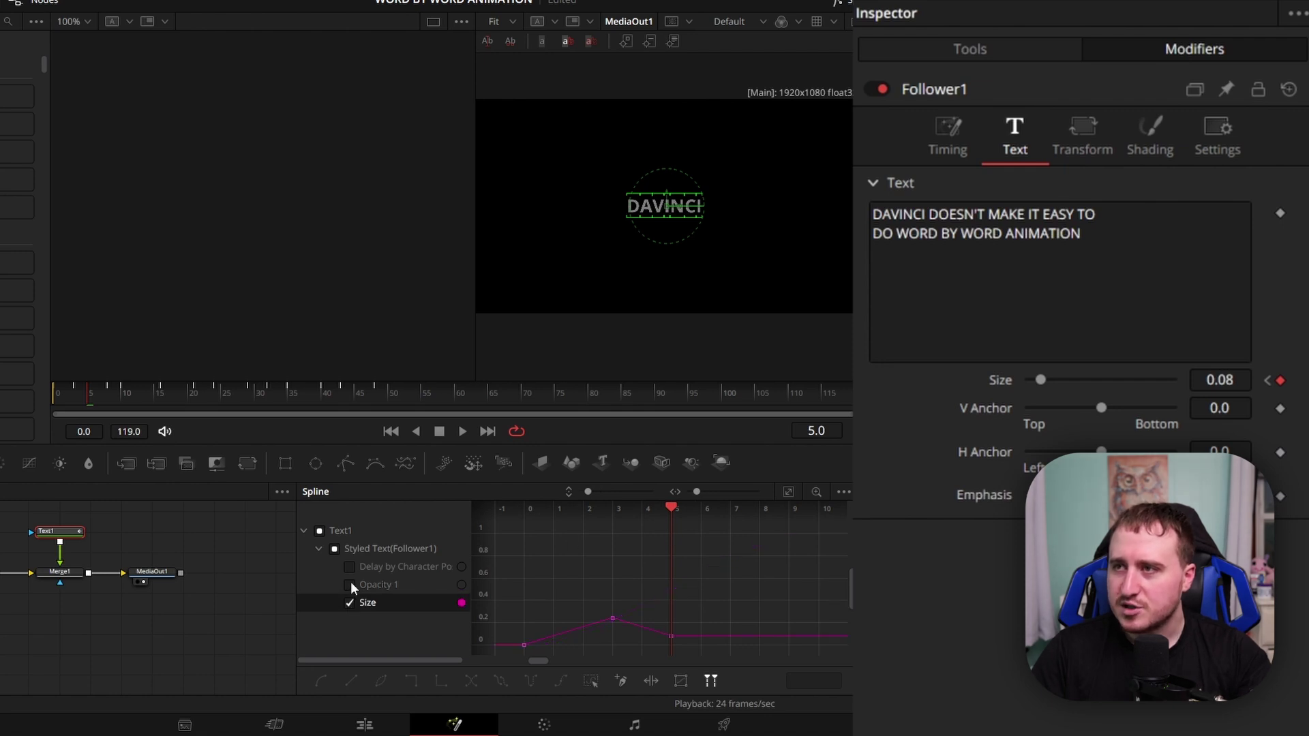
left_click(789, 492)
key("ctrl+a")
key("s")
left_click_drag(152, 394, 0, 406)
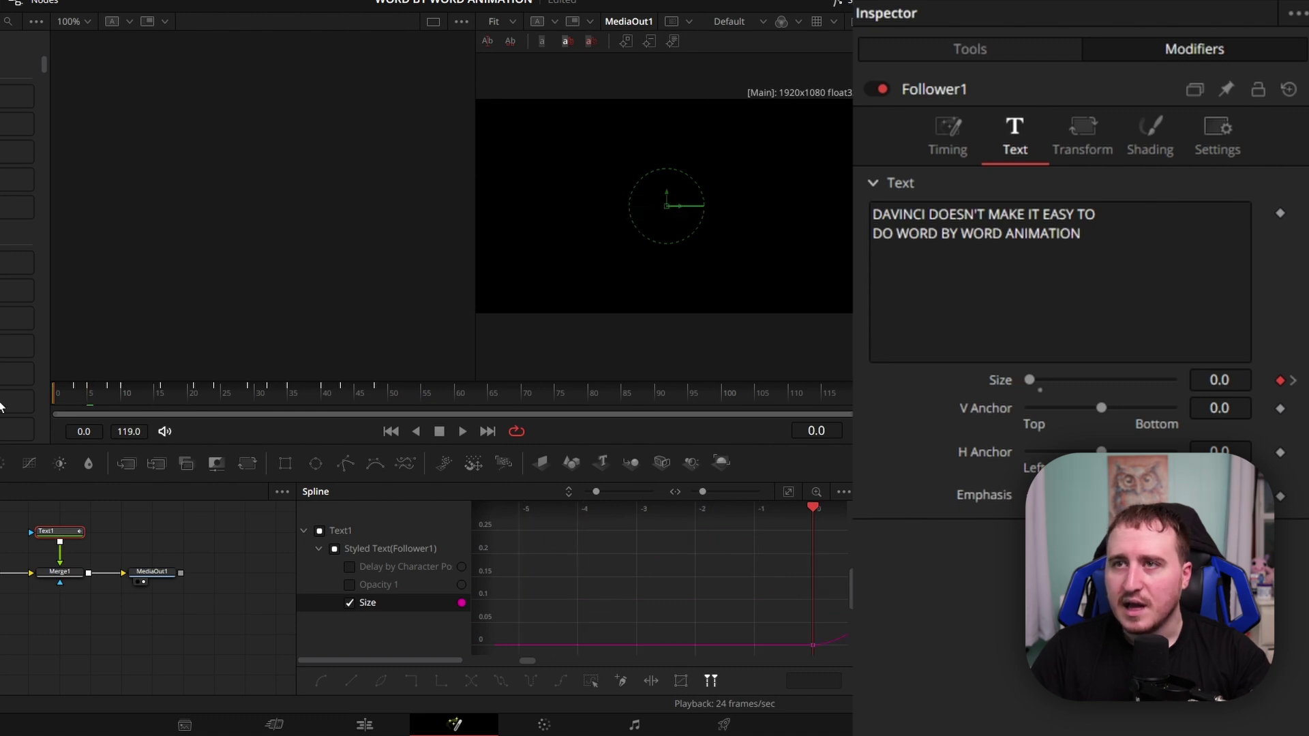
left_click(136, 523)
key("space")
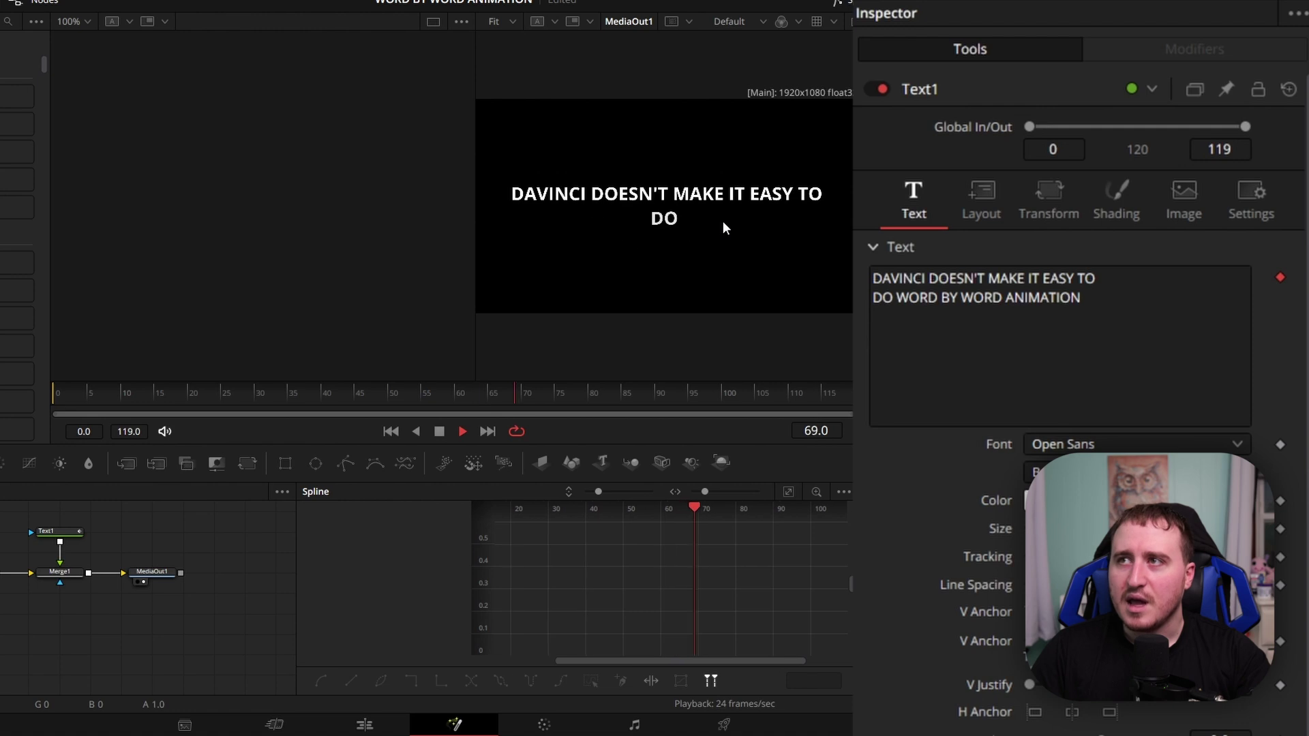
key("space")
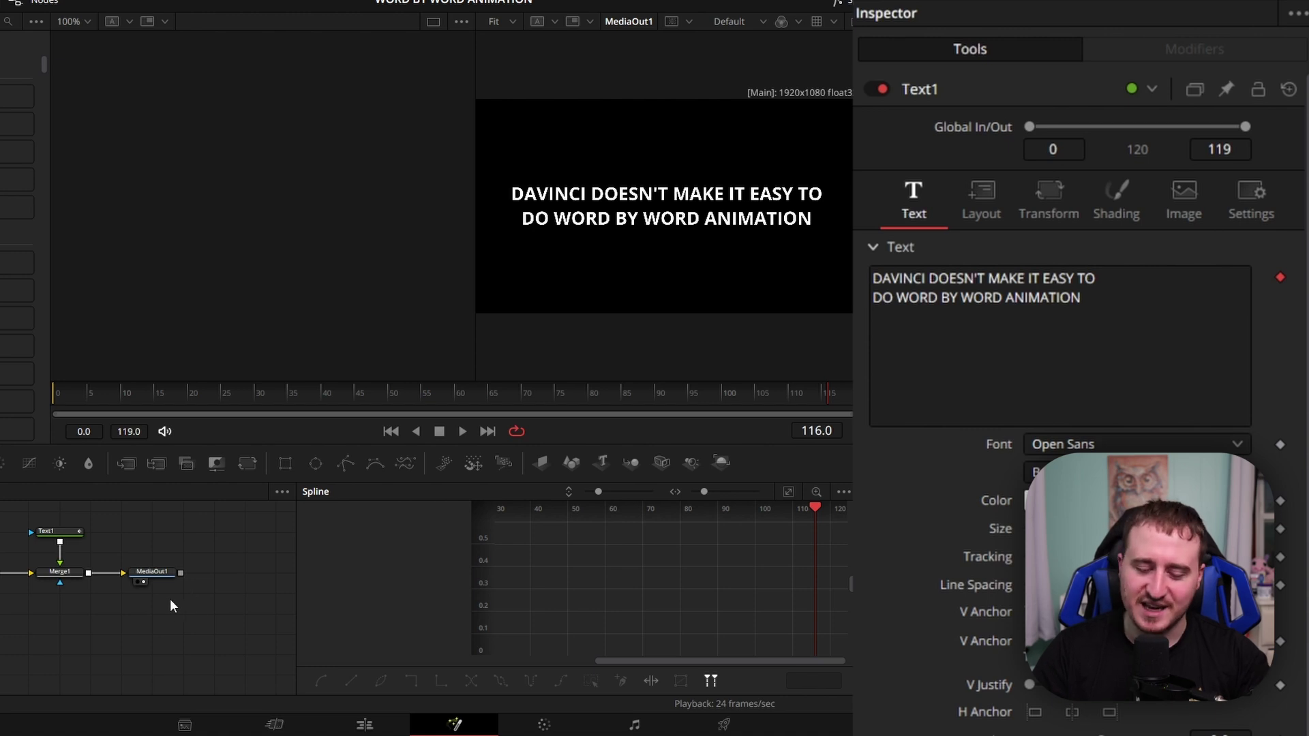
left_click_drag(201, 626, 86, 636)
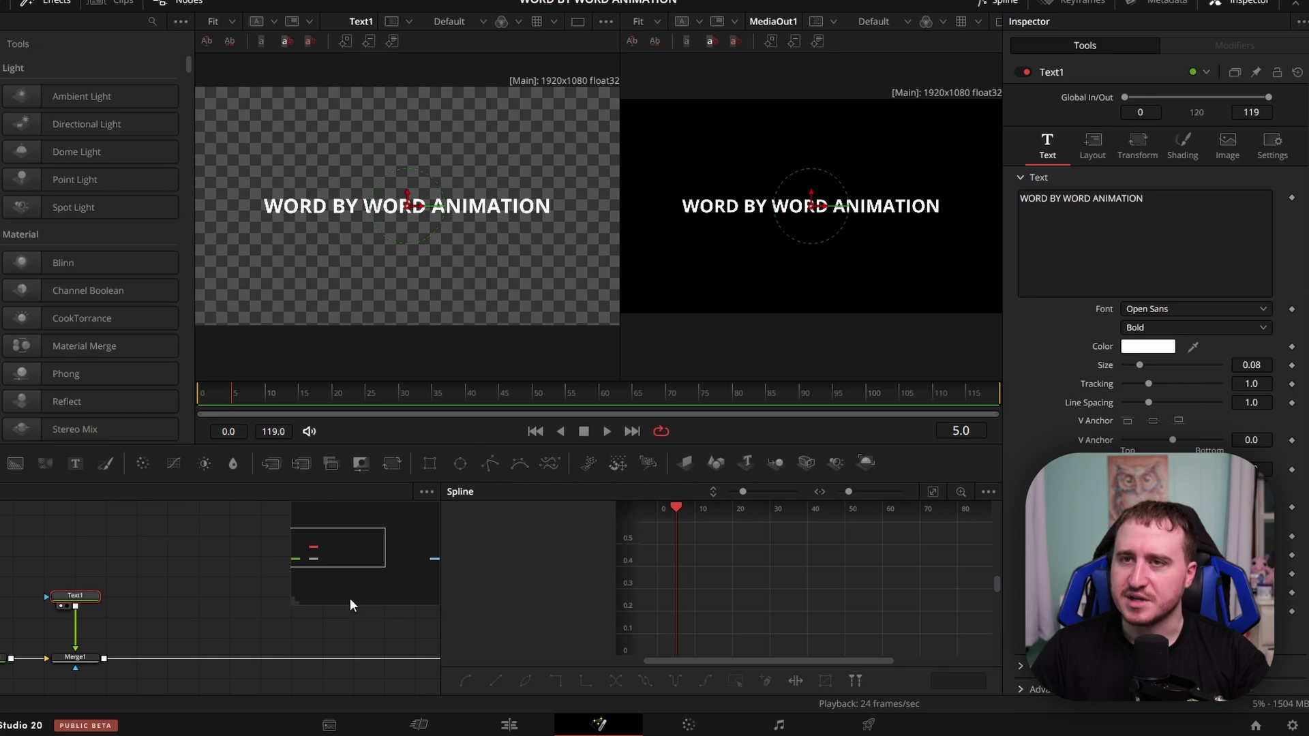
Step: Add a Follower to the new comp's Text1, then undo it to keep the plain one-line title
left_click(102, 620)
left_click(75, 597)
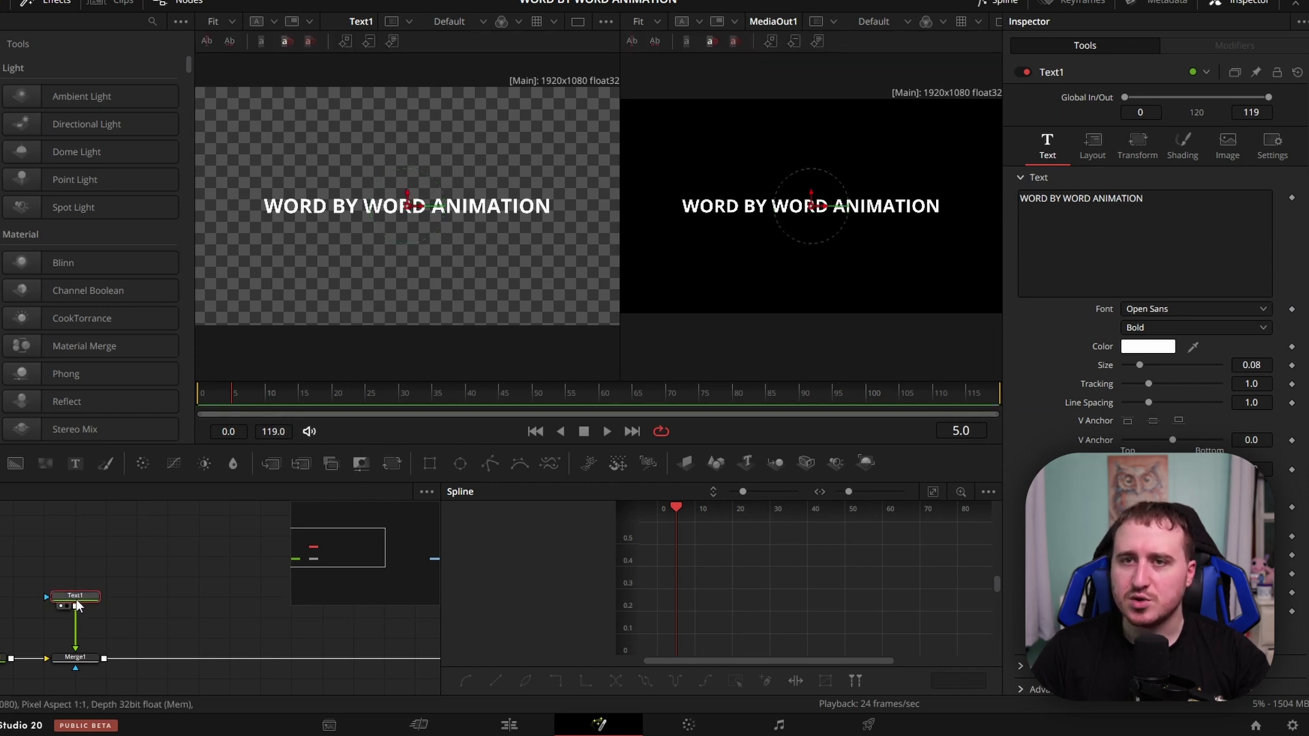
right_click(1188, 234)
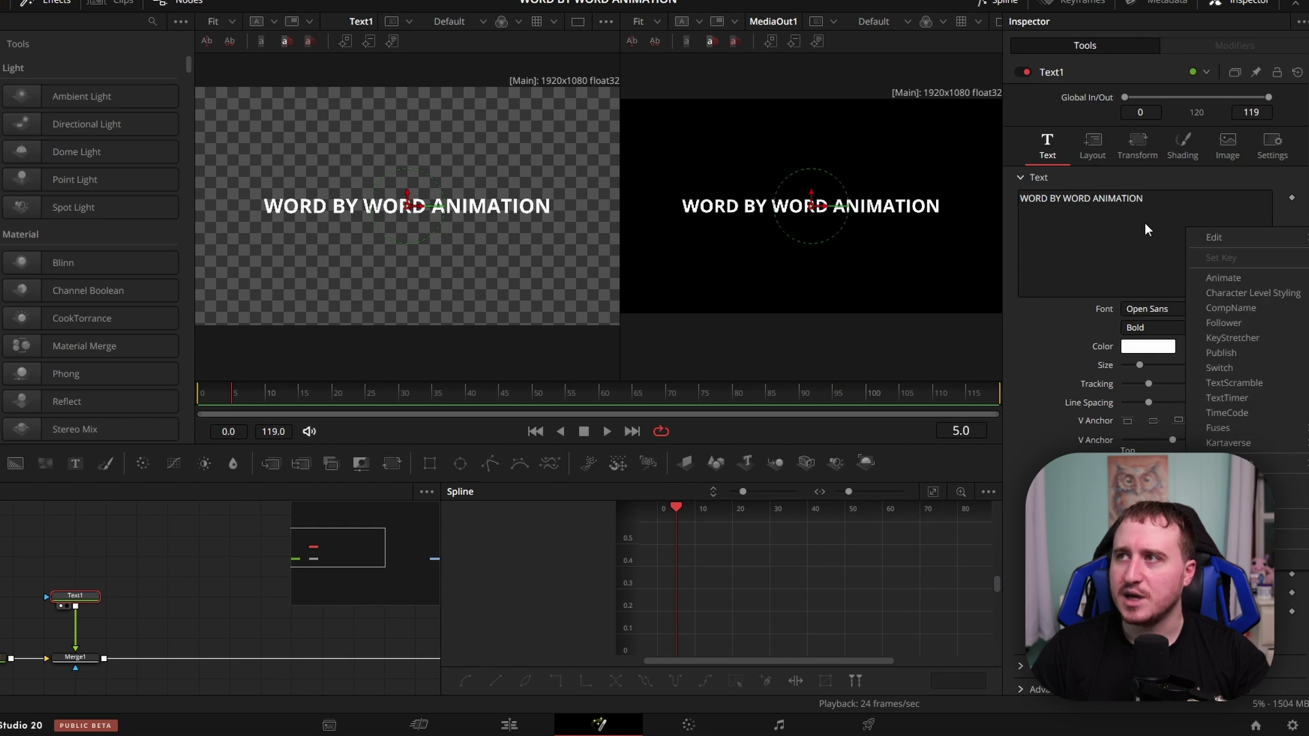
left_click(1226, 325)
right_click(1105, 246)
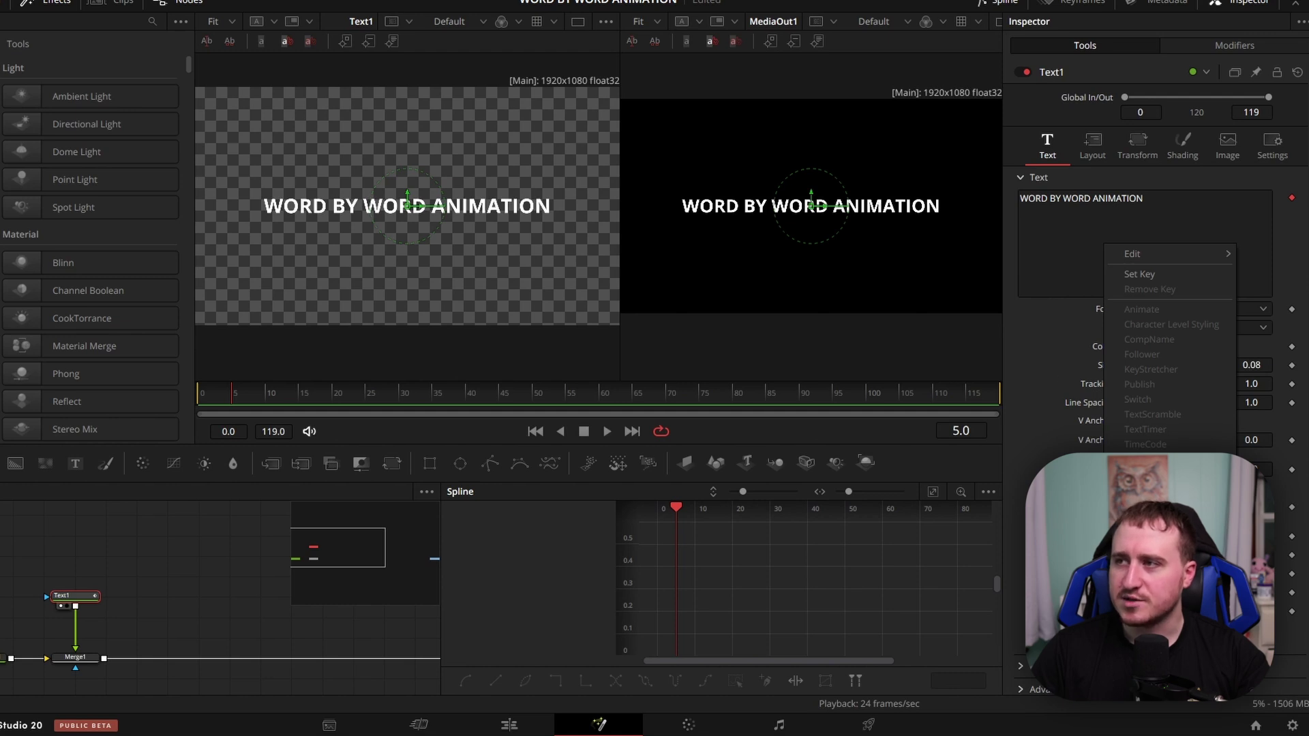
key("Escape")
key("ctrl+z")
left_click(158, 567)
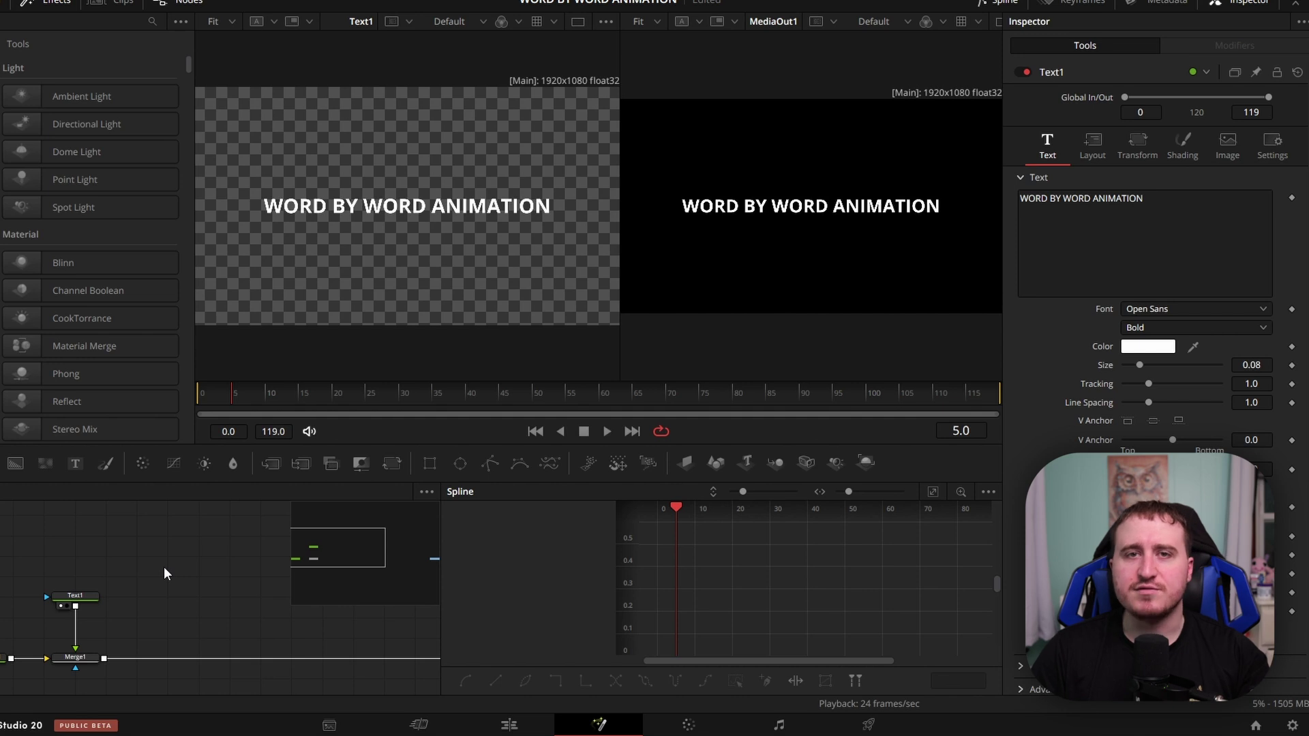
Step: Paste three copies of Text1 as Text1_1 to Text1_3 beside it, then reselect Text1
left_click(76, 598)
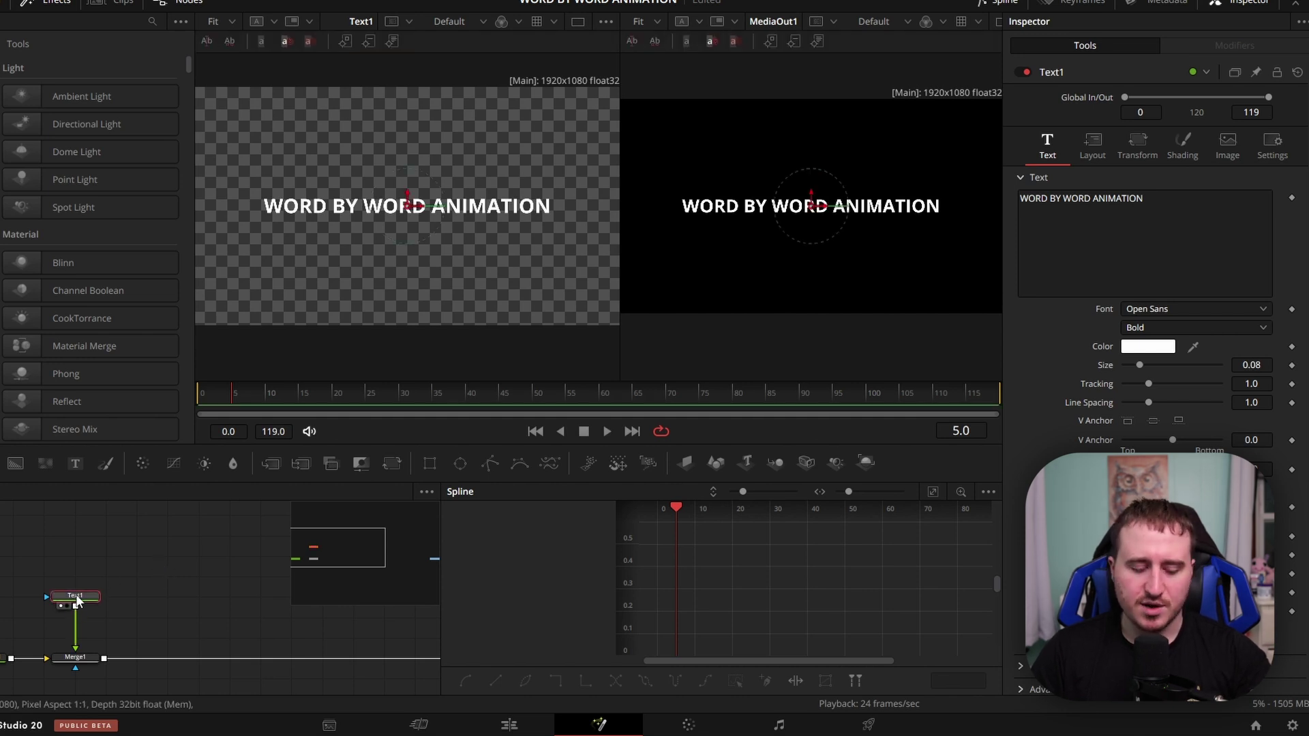
left_click(145, 600)
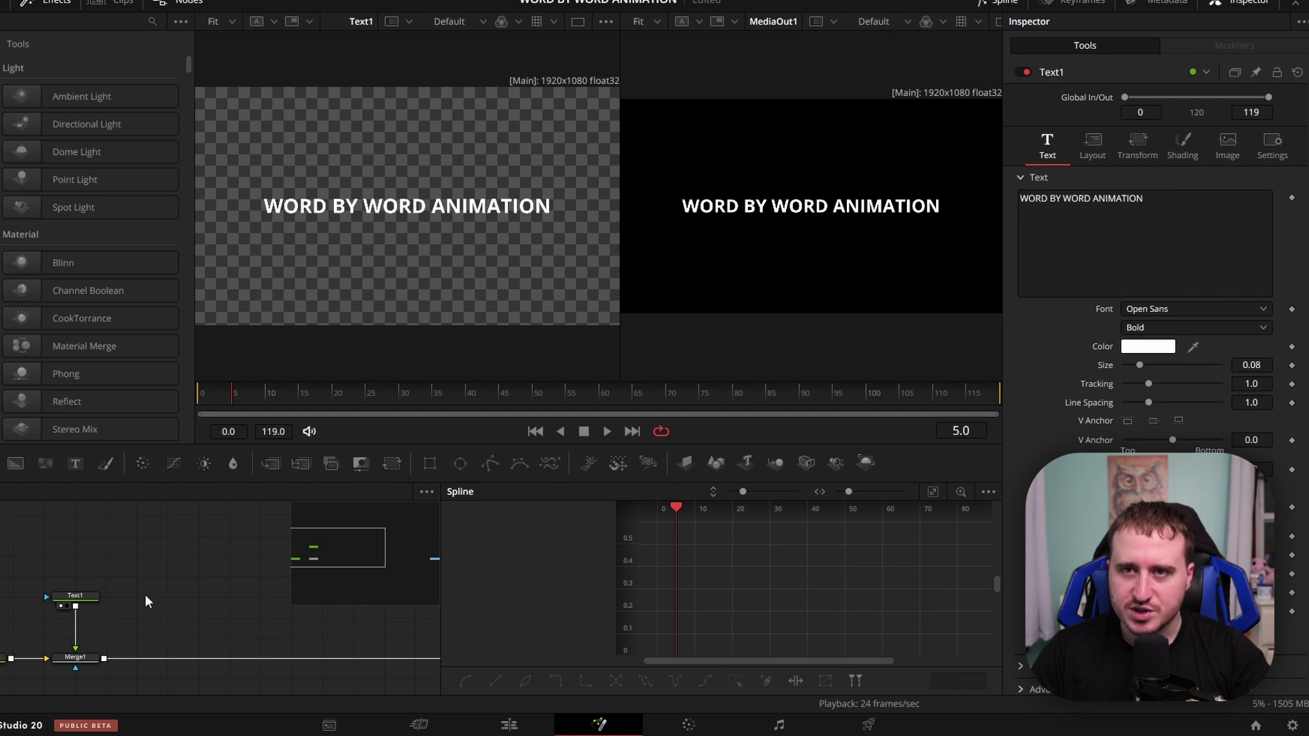
key("ctrl+v")
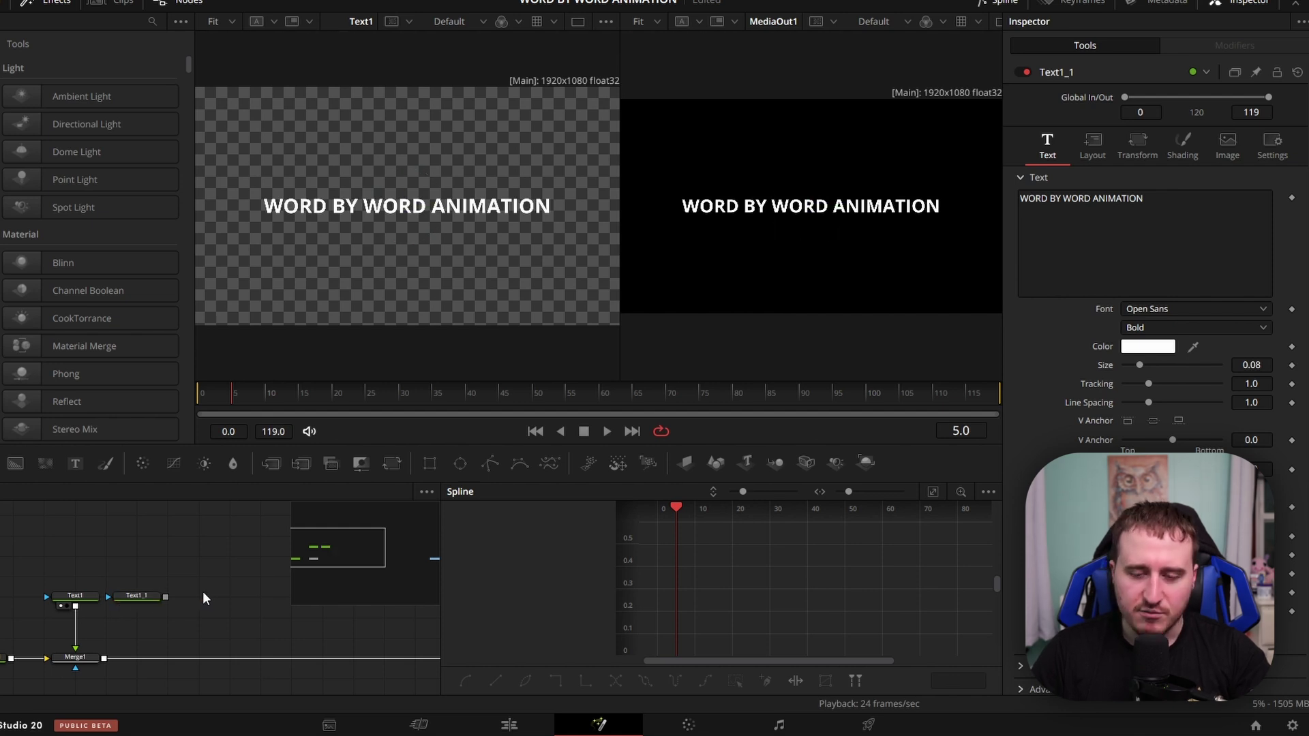
key("ctrl+v")
key("ctrl+v")
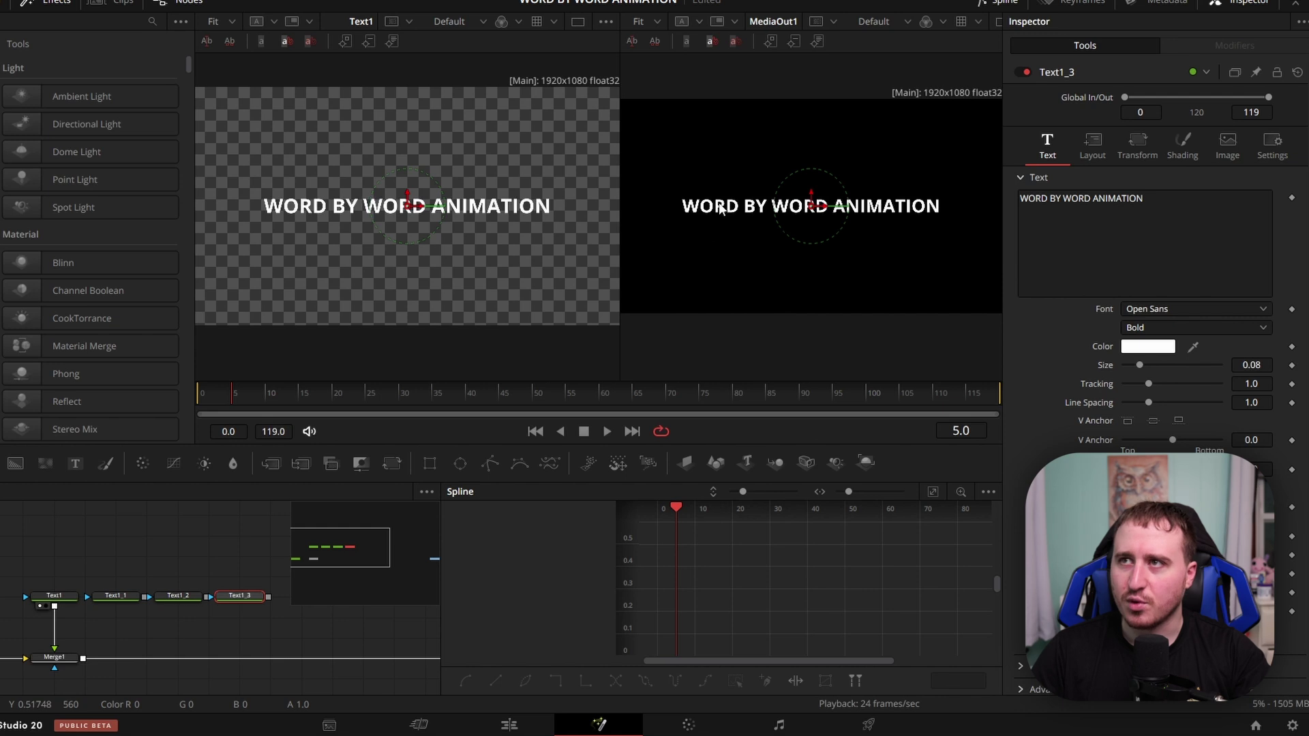
left_click(116, 610)
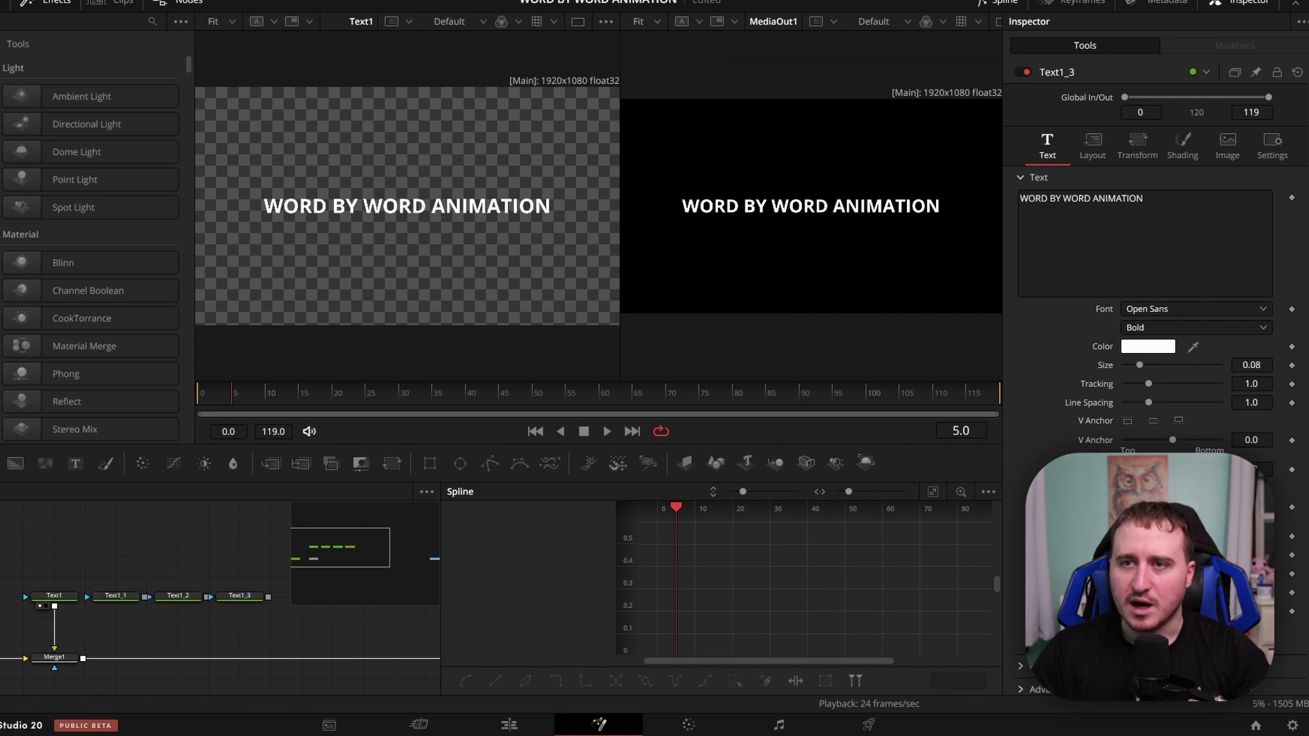
left_click(56, 591)
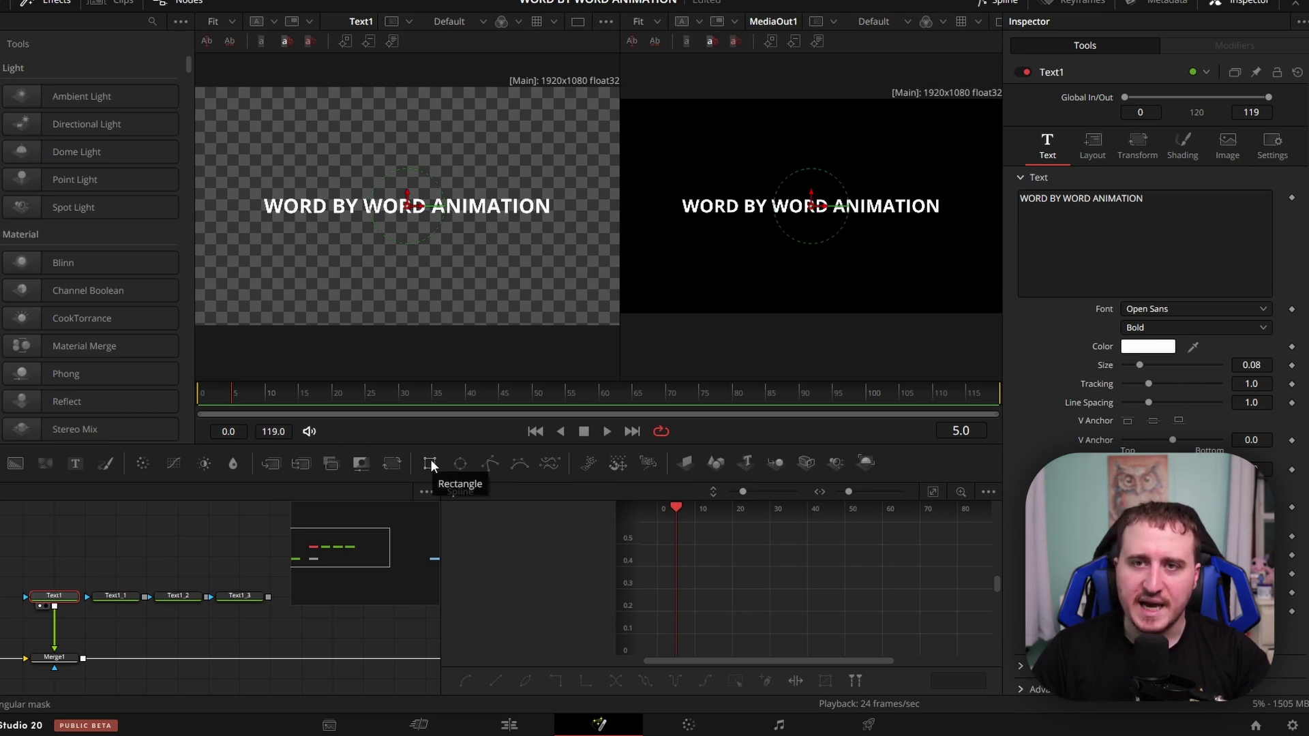
Step: Add a Rectangle1 mask to Text1 at Center X 0.238, width 0.164, showing only WORD
left_click(431, 462)
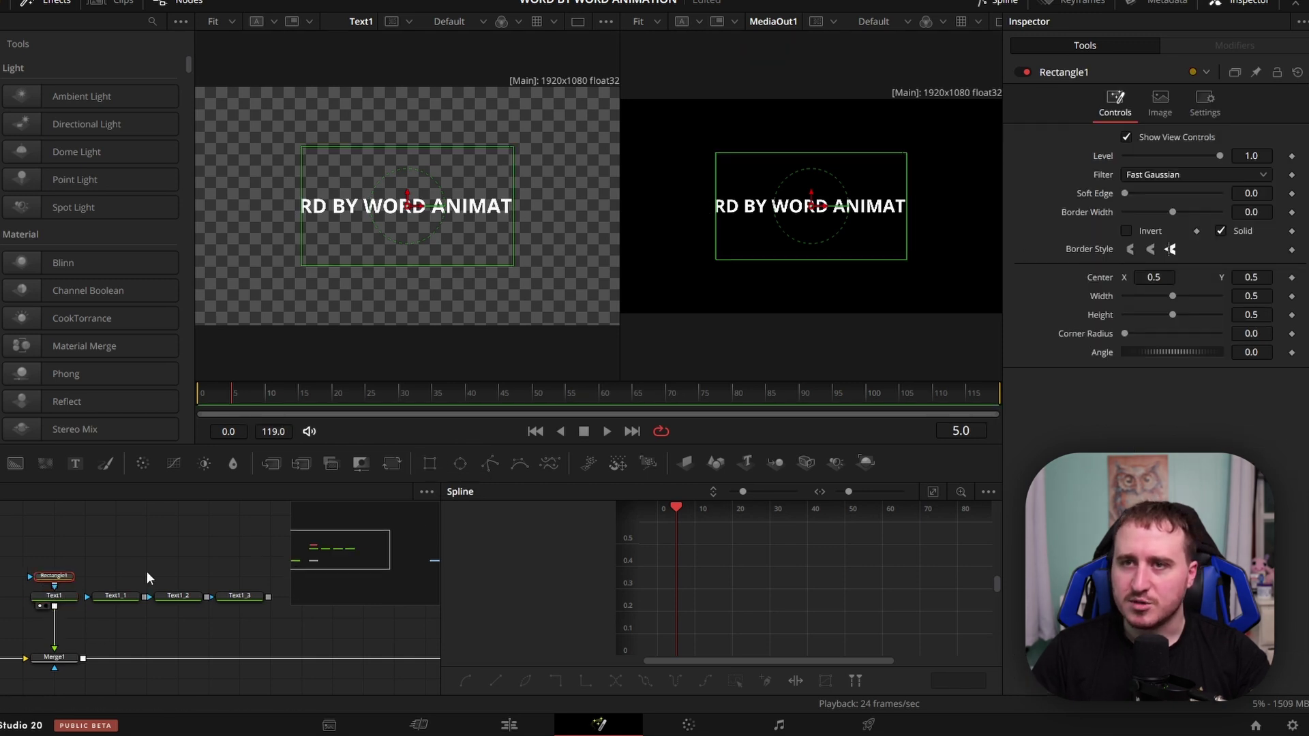
left_click_drag(1157, 275, 978, 274)
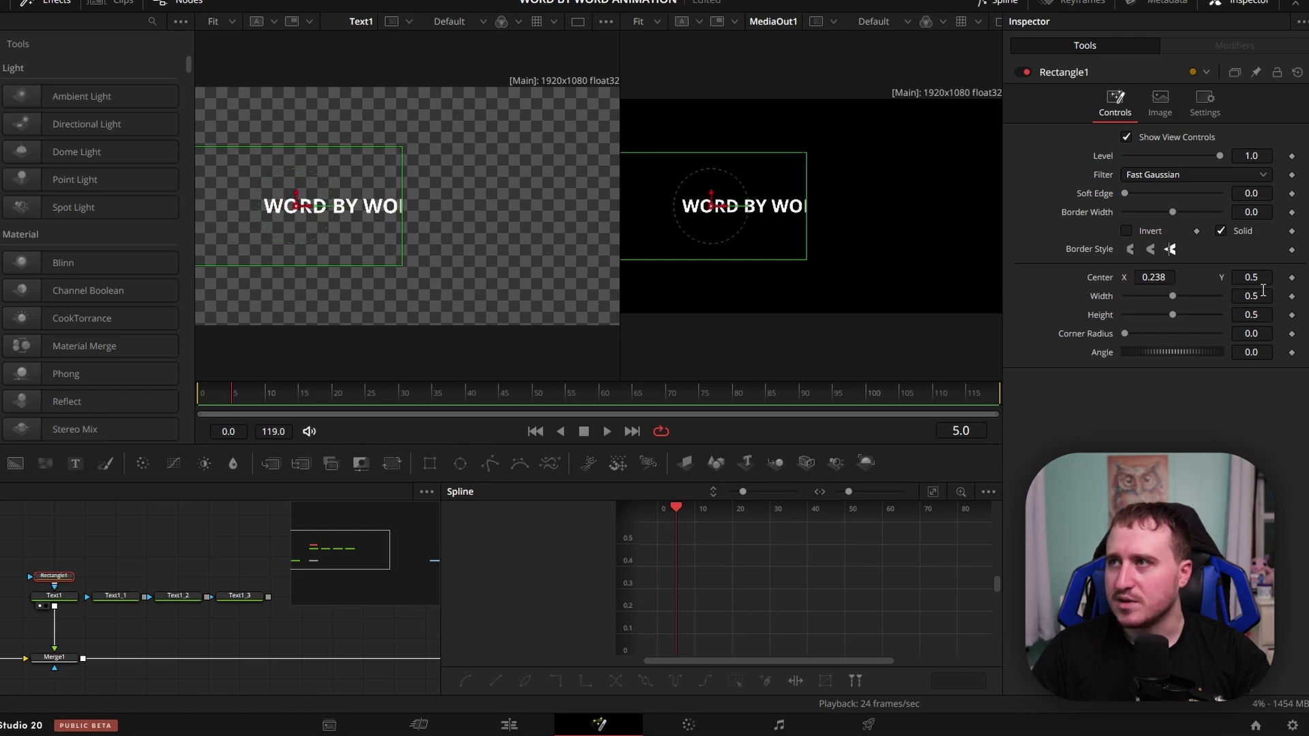
left_click_drag(1263, 291, 1122, 293)
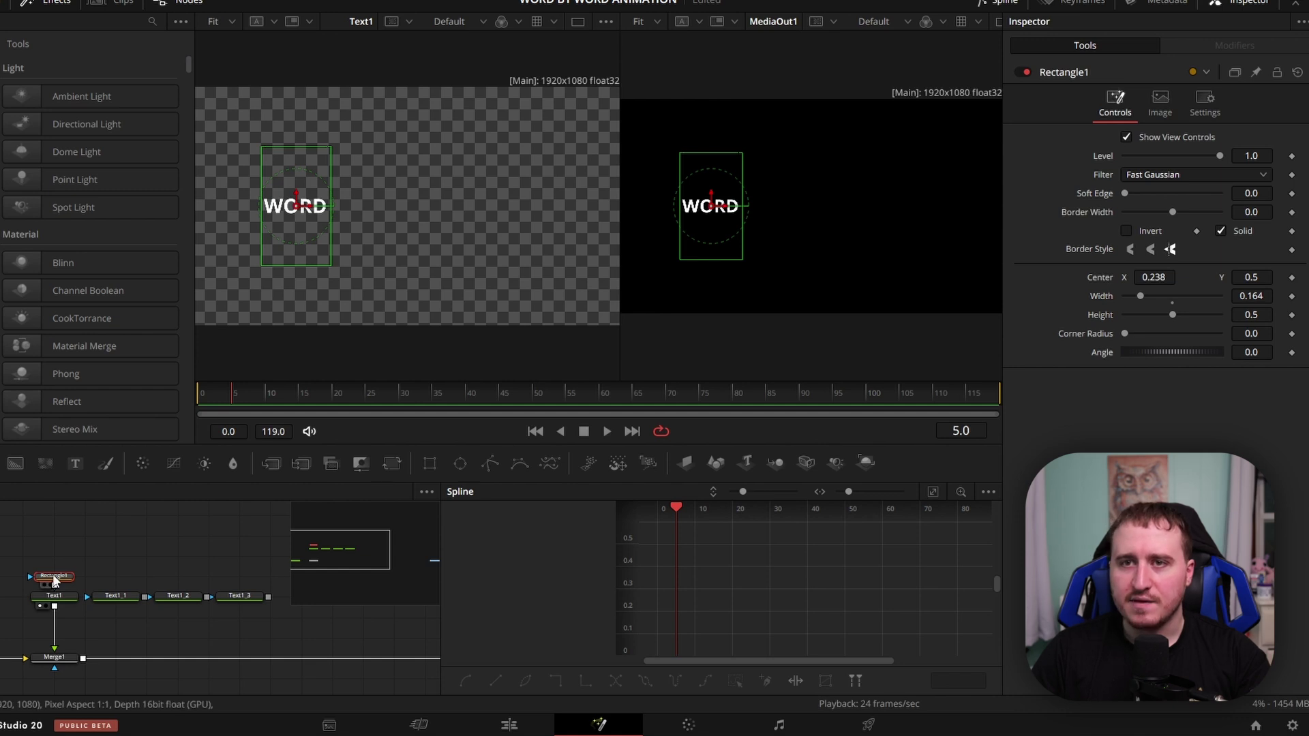
Step: Paste mask copies Rectangle1_1 to Rectangle1_3 and wire each into Text1_1 to Text1_3's mask input
key("ctrl+c")
left_click(105, 567)
key("ctrl+v")
left_click_drag(137, 576, 126, 590)
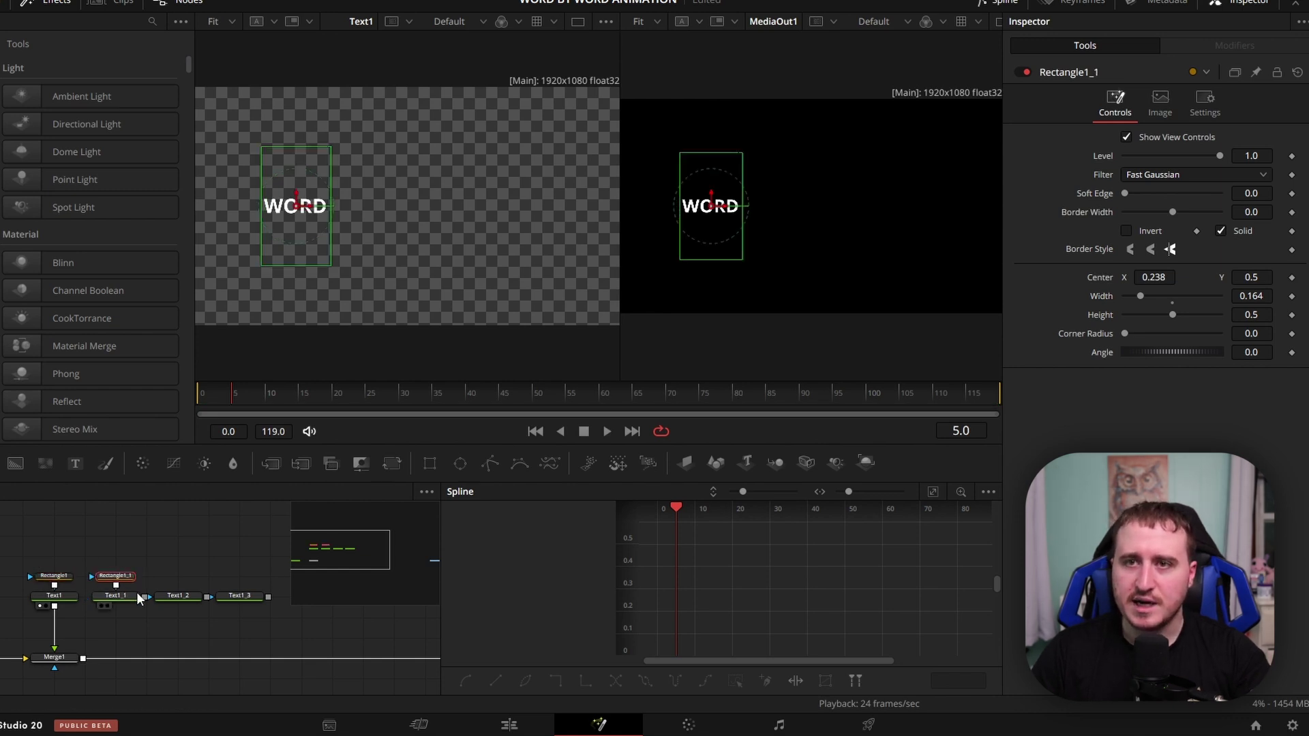
left_click(170, 574)
key("ctrl+v")
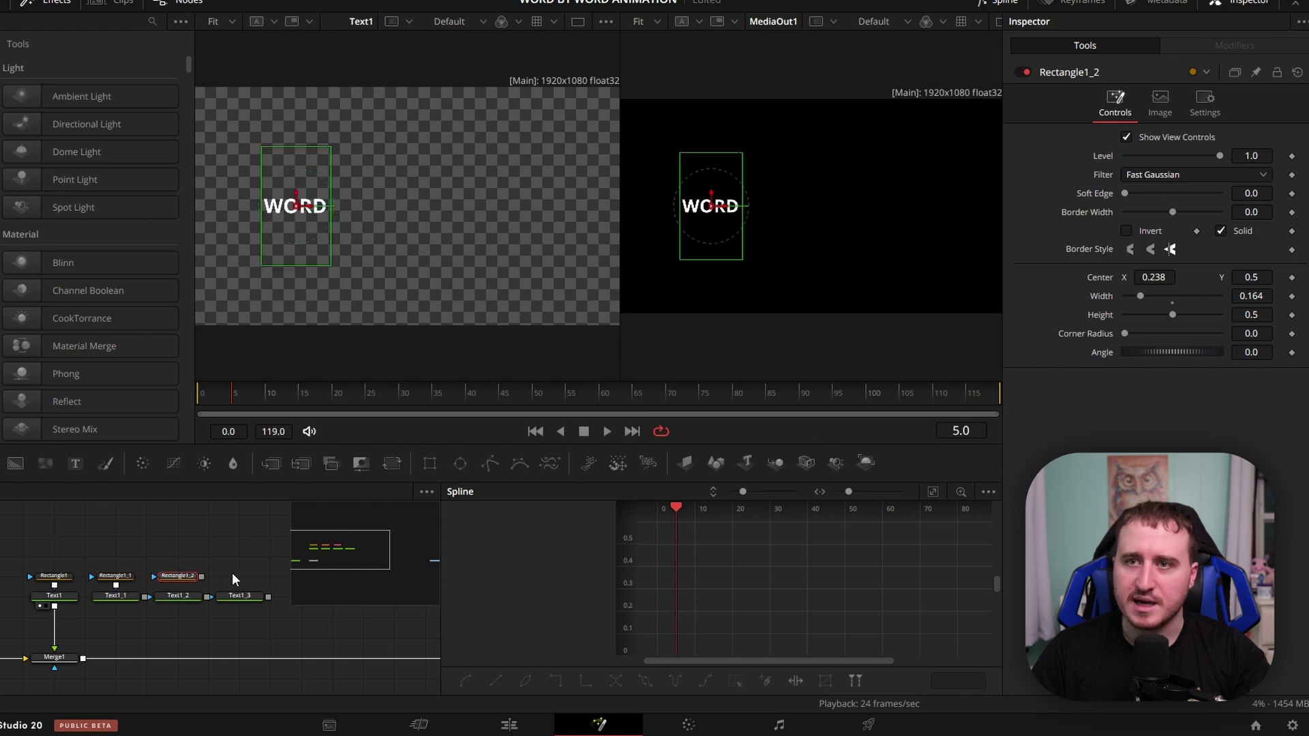
key("ctrl+v")
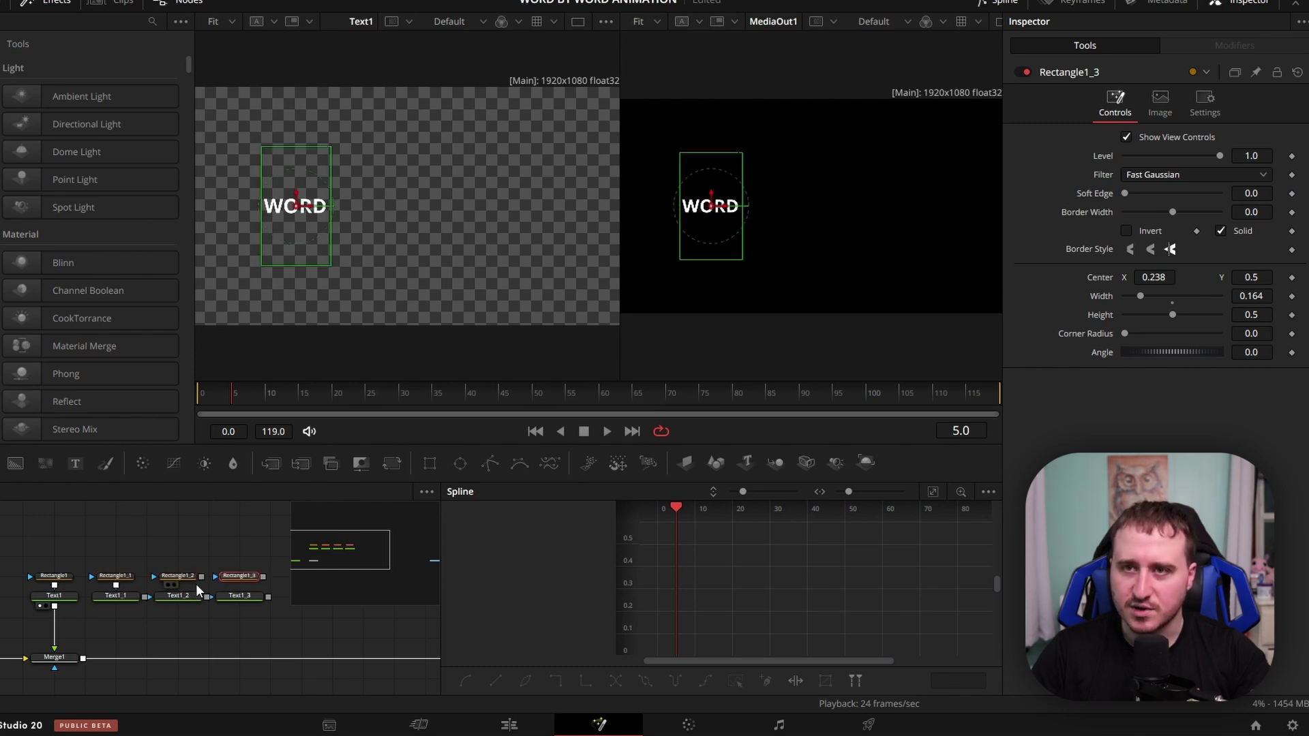
left_click_drag(199, 579, 180, 596)
left_click_drag(262, 577, 247, 599)
Step: Merge Text1_1 into the chain and fit its Rectangle1_1 mask over the word BY
left_click(113, 594)
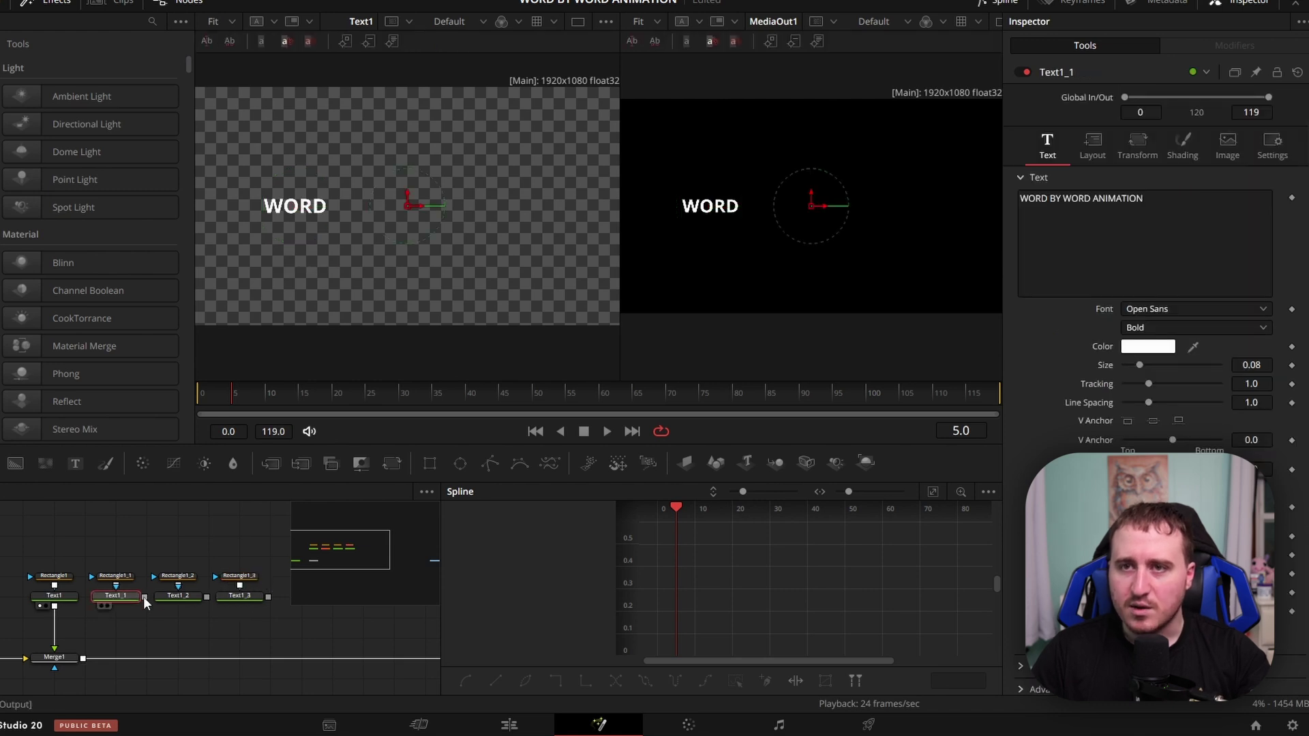
left_click_drag(145, 596, 83, 659)
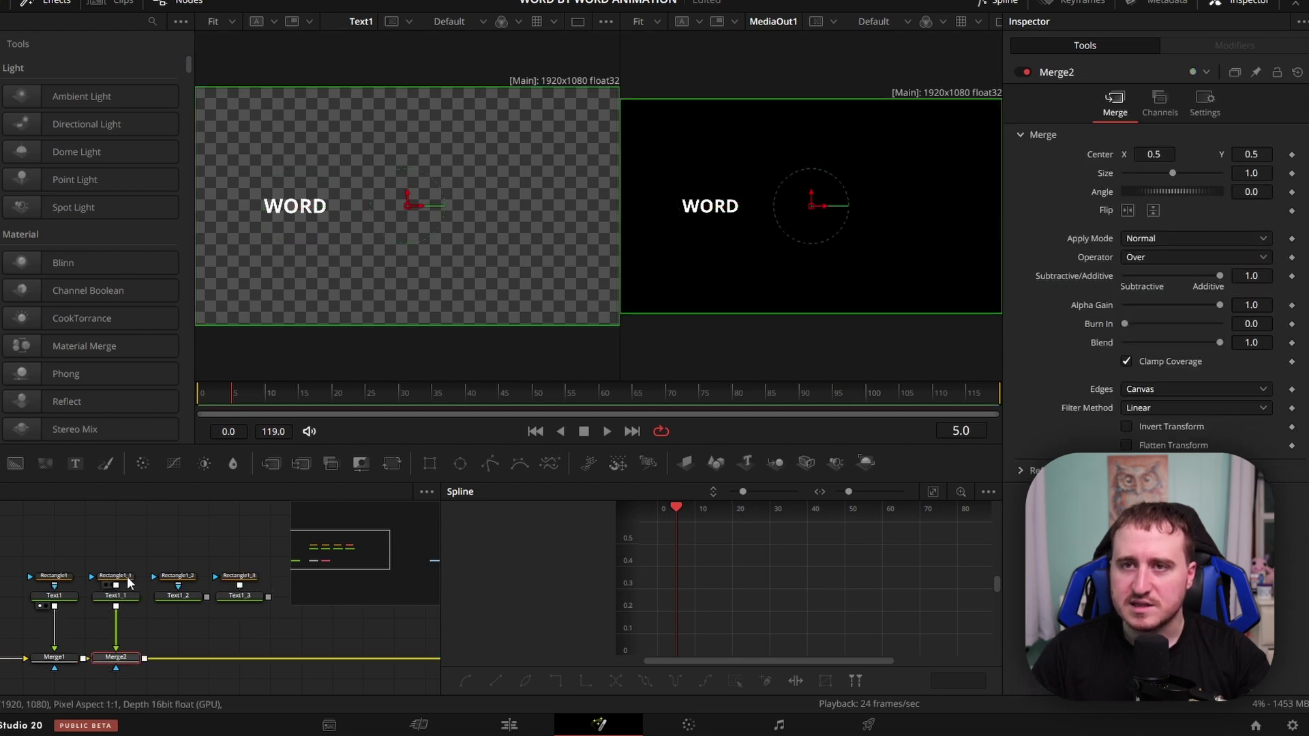
left_click(116, 576)
mouse_move(1171, 280)
left_mouse_down()
mouse_move(1227, 280)
mouse_move(1156, 281)
left_mouse_up()
left_click_drag(1251, 295, 1218, 295)
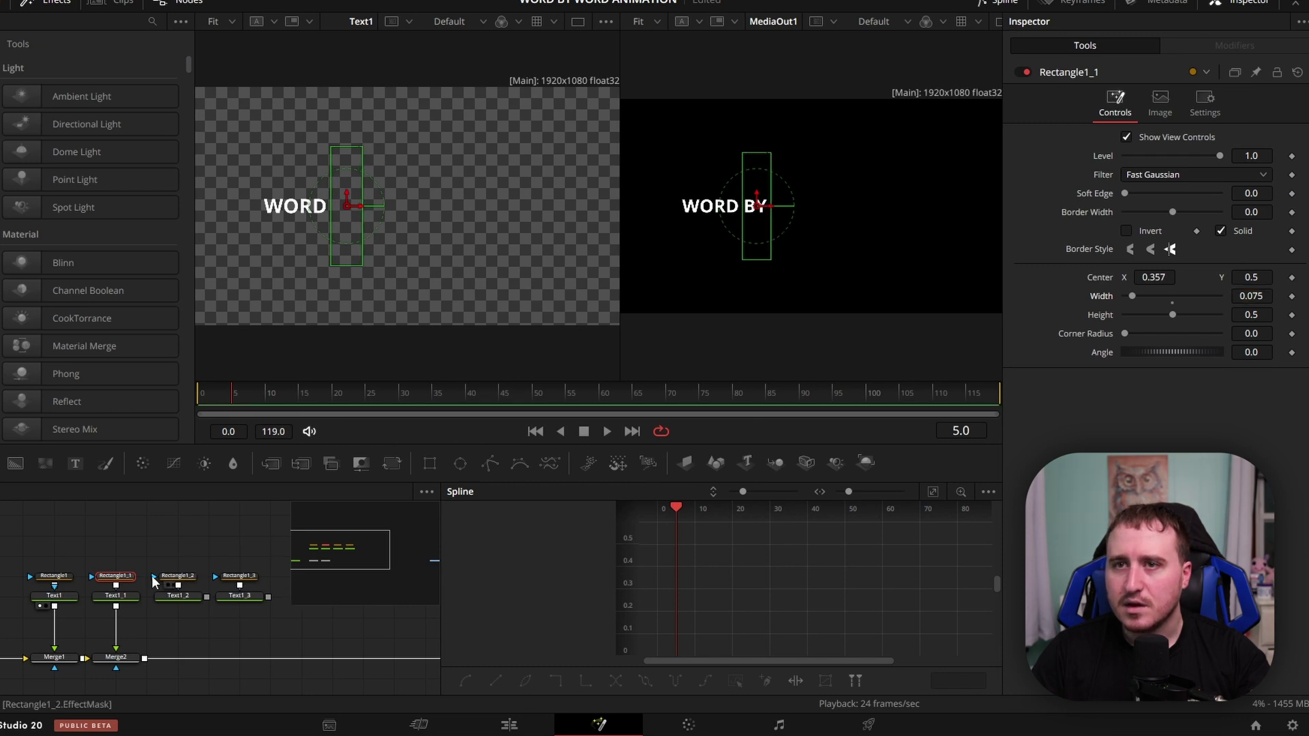
Step: Merge Text1_2 into the chain and slide its mask over the second WORD
left_click_drag(207, 596, 150, 658)
left_click(178, 576)
left_click_drag(1157, 277, 1190, 277)
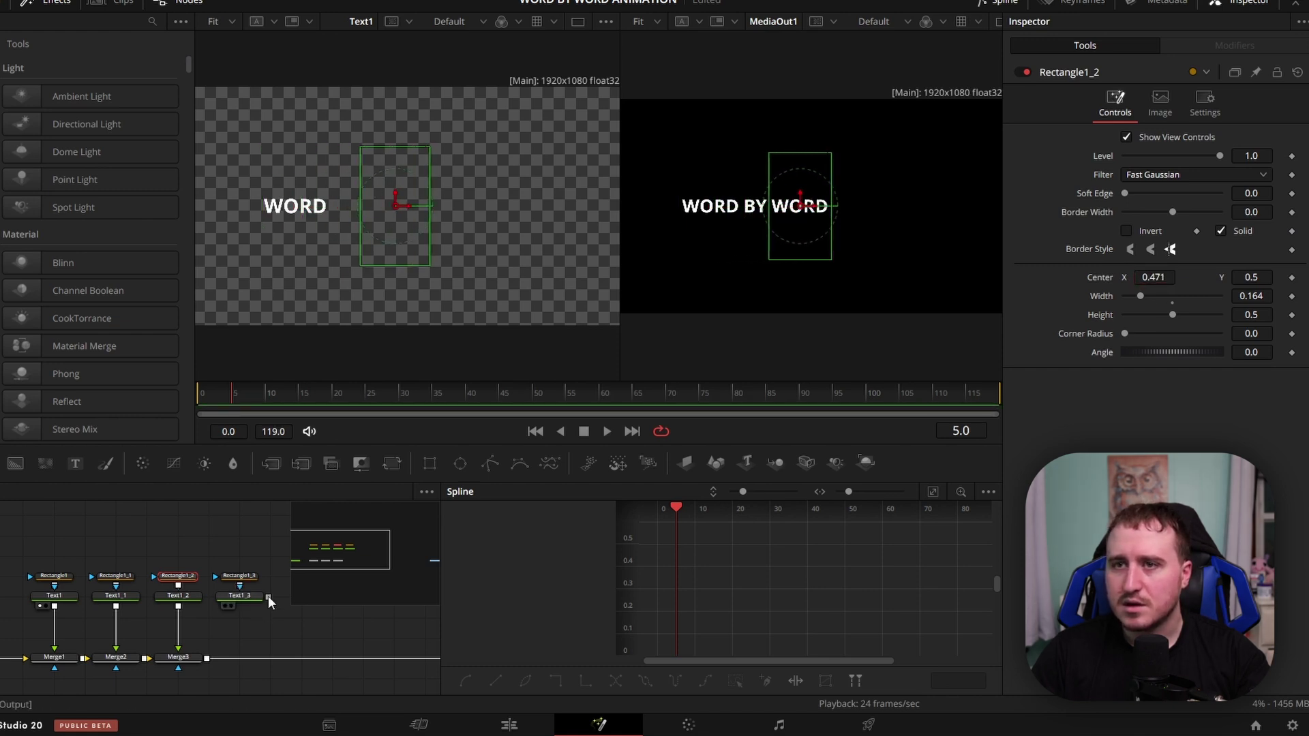
Step: Merge Text1_3 in and frame ANIMATION with its mask at center X 0.762, width 0.424
left_click_drag(268, 596, 206, 658)
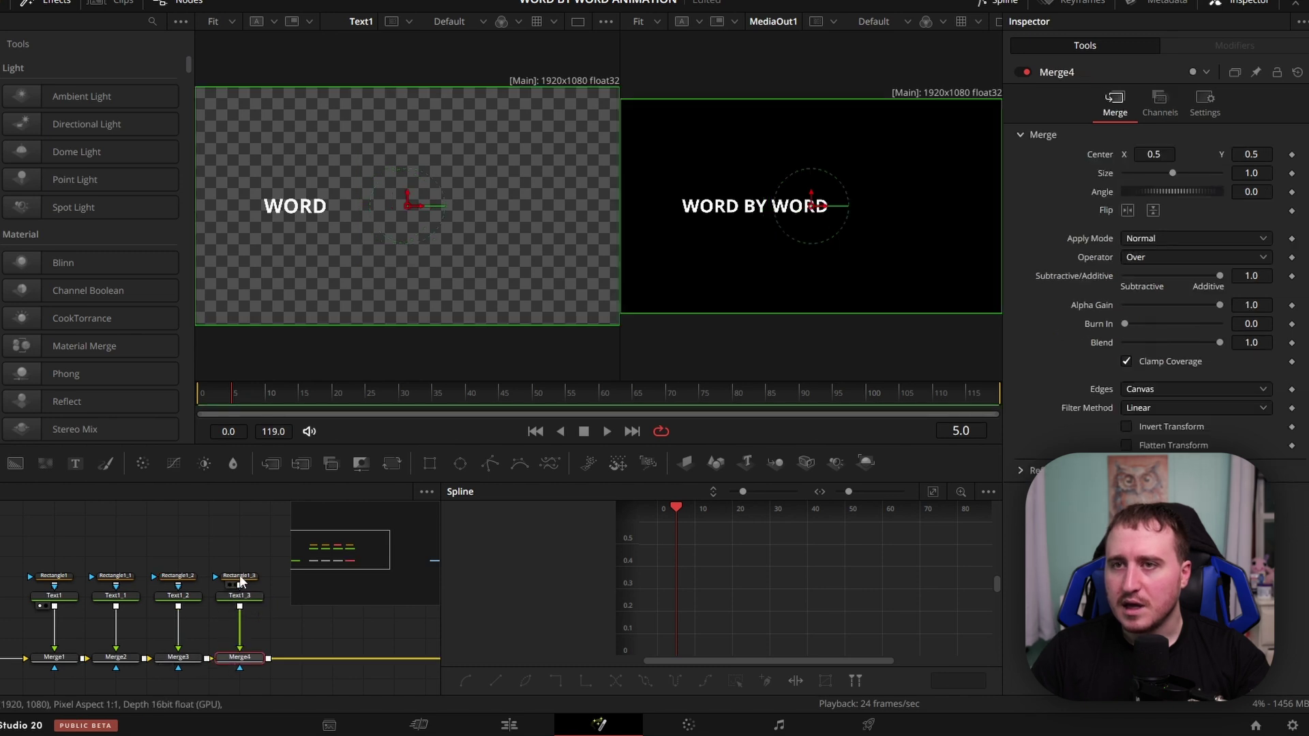
left_click(240, 576)
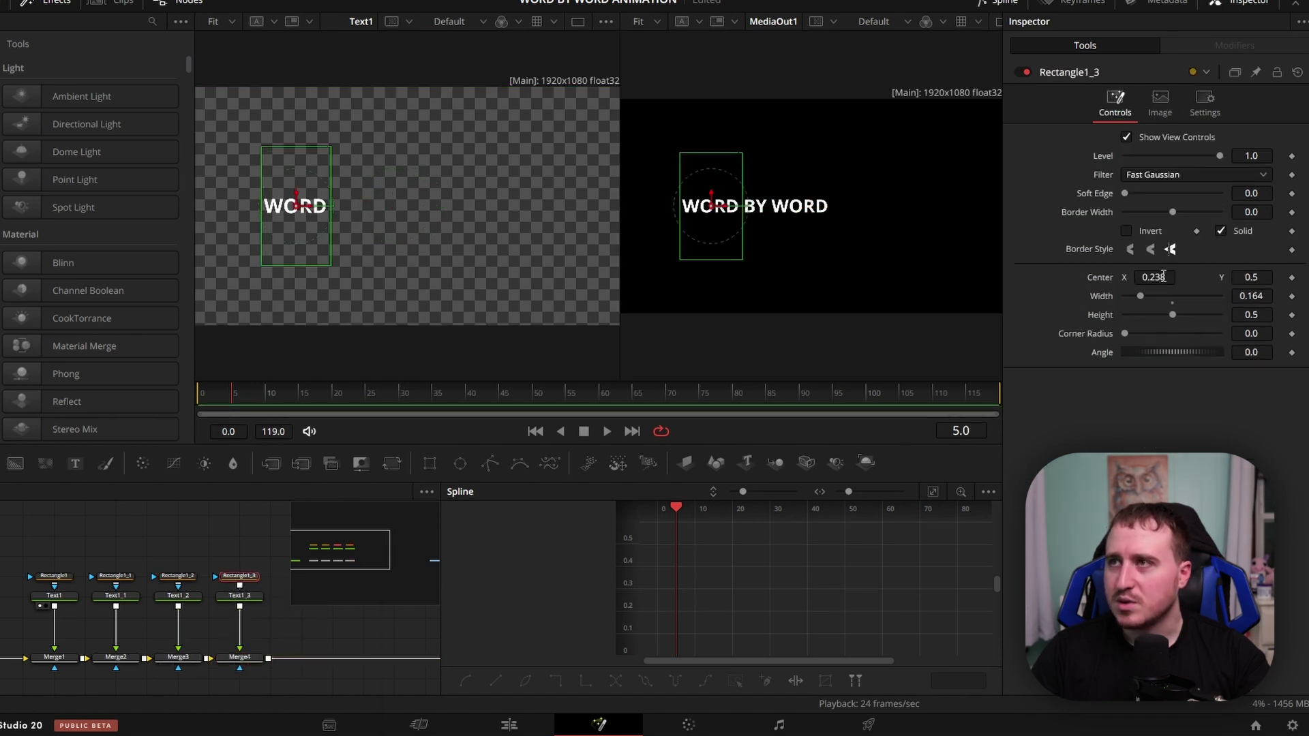
mouse_move(1163, 276)
left_mouse_down()
mouse_move(1157, 304)
mouse_move(1170, 273)
mouse_move(1187, 273)
left_mouse_up()
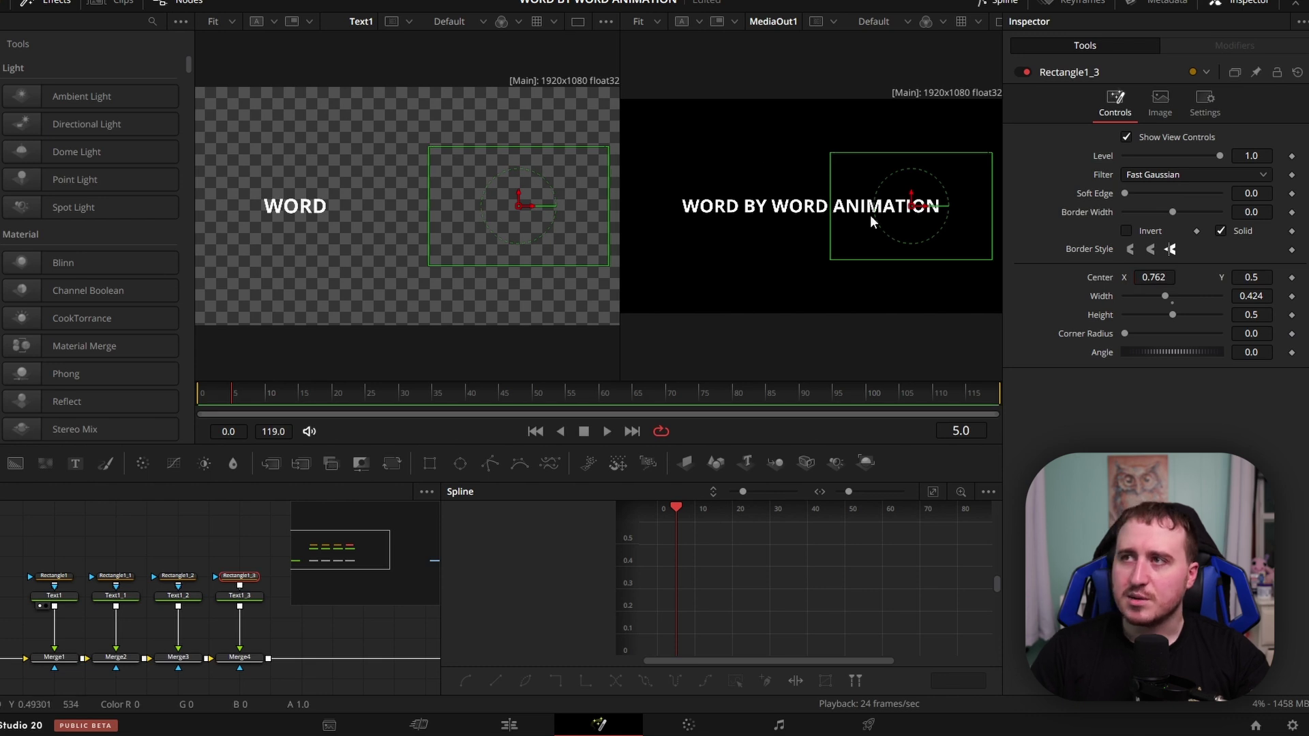
left_click(186, 541)
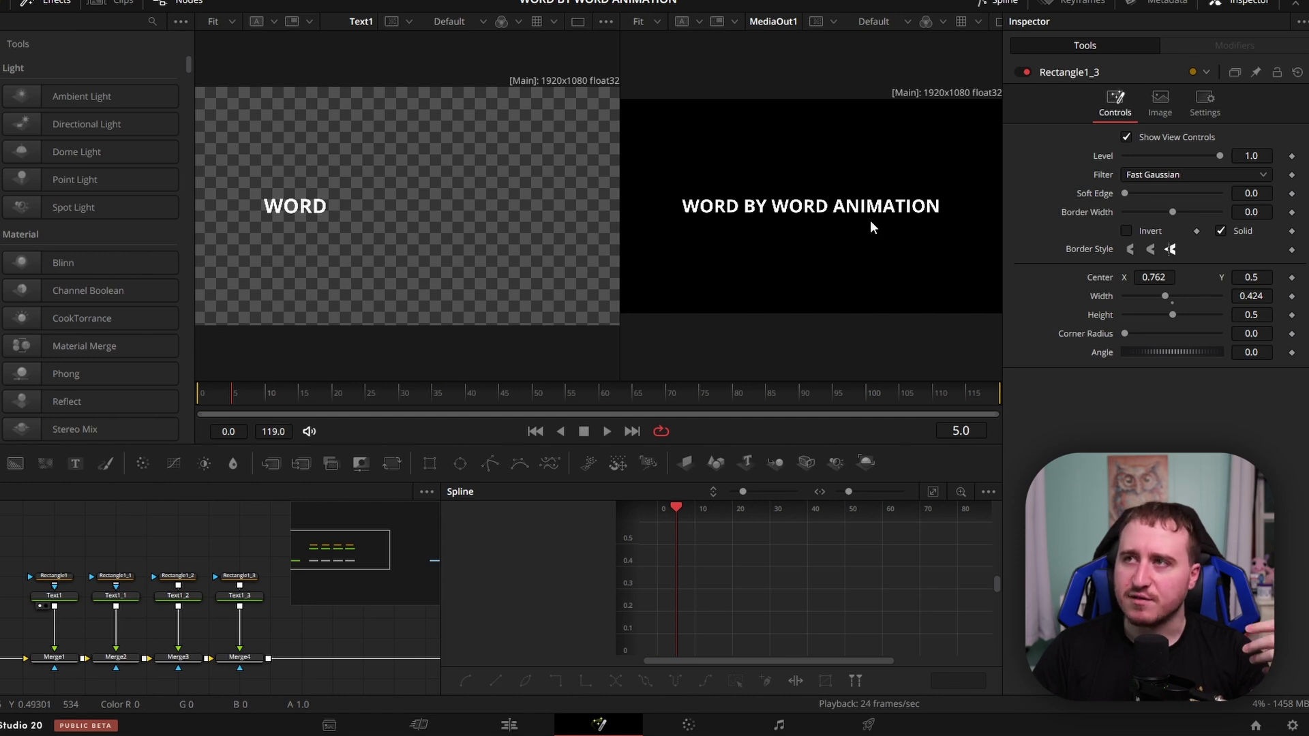
left_click(238, 575)
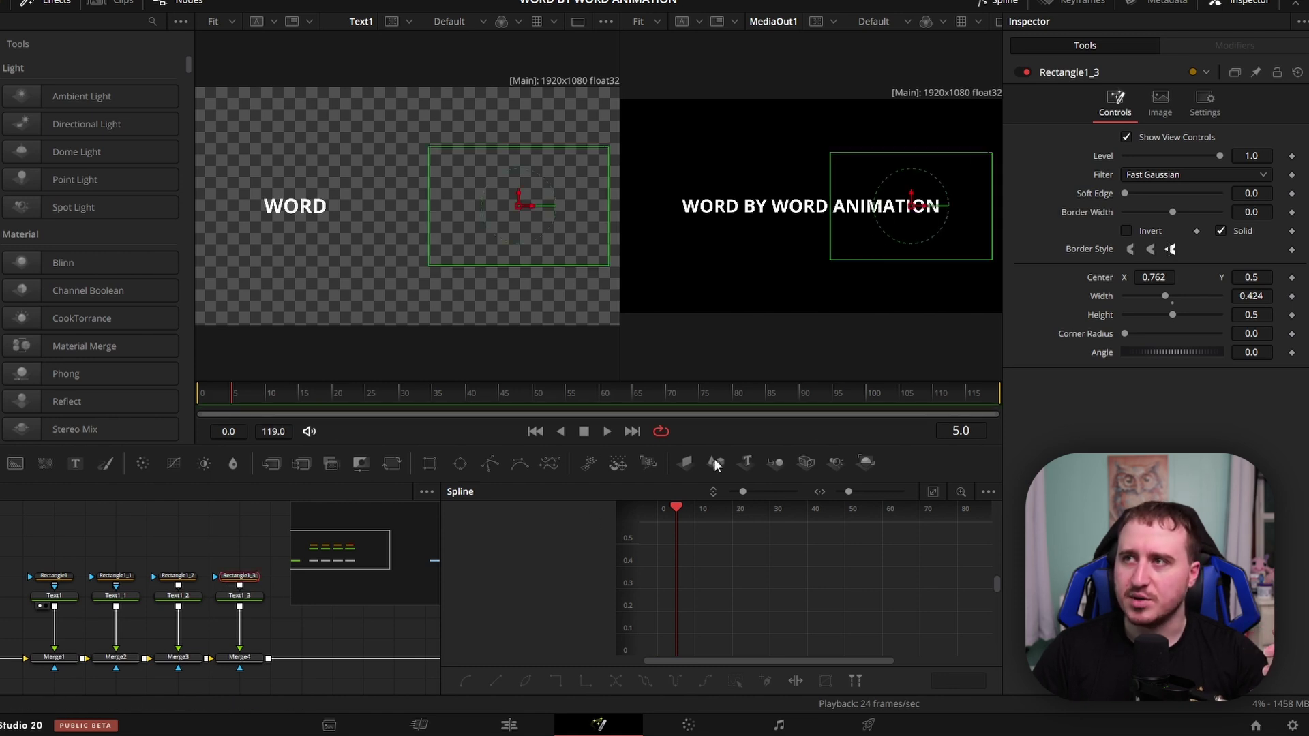
left_click(202, 540)
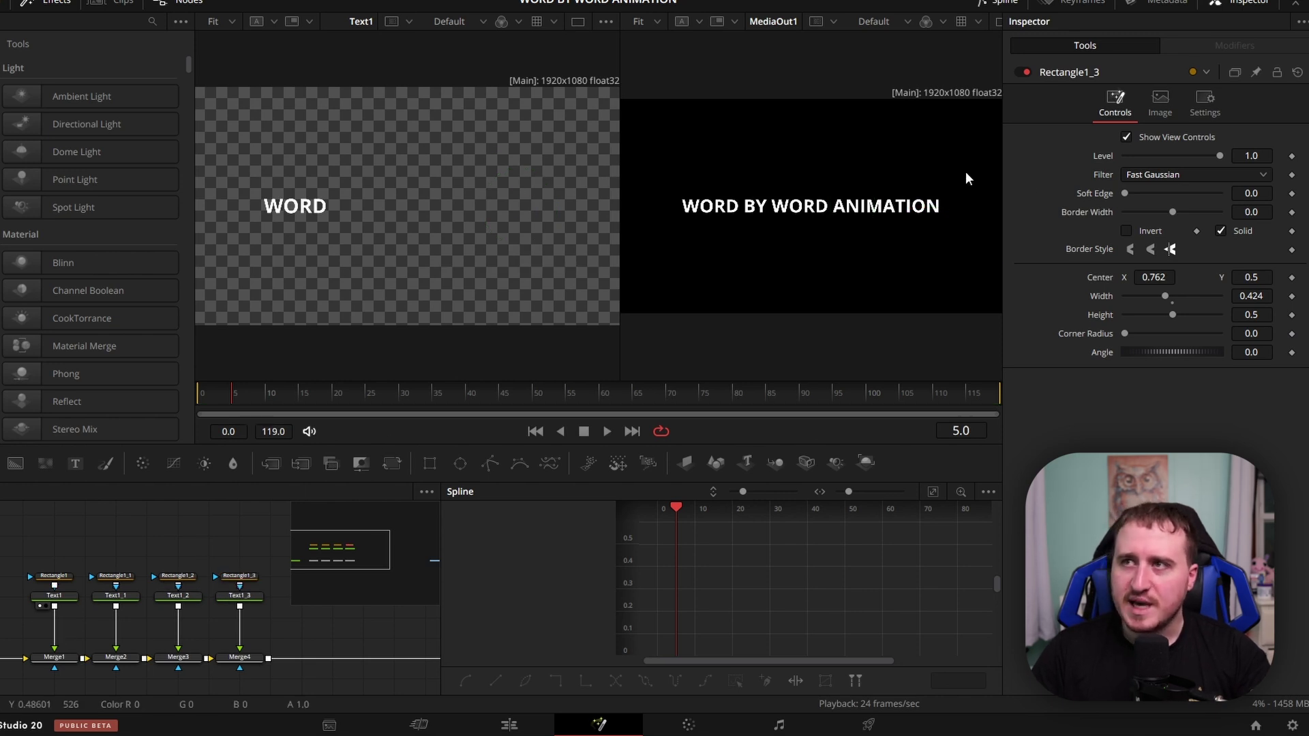
Step: Insert a Transform node after Text1 via the tool search, then return to frame 0
left_click(55, 595)
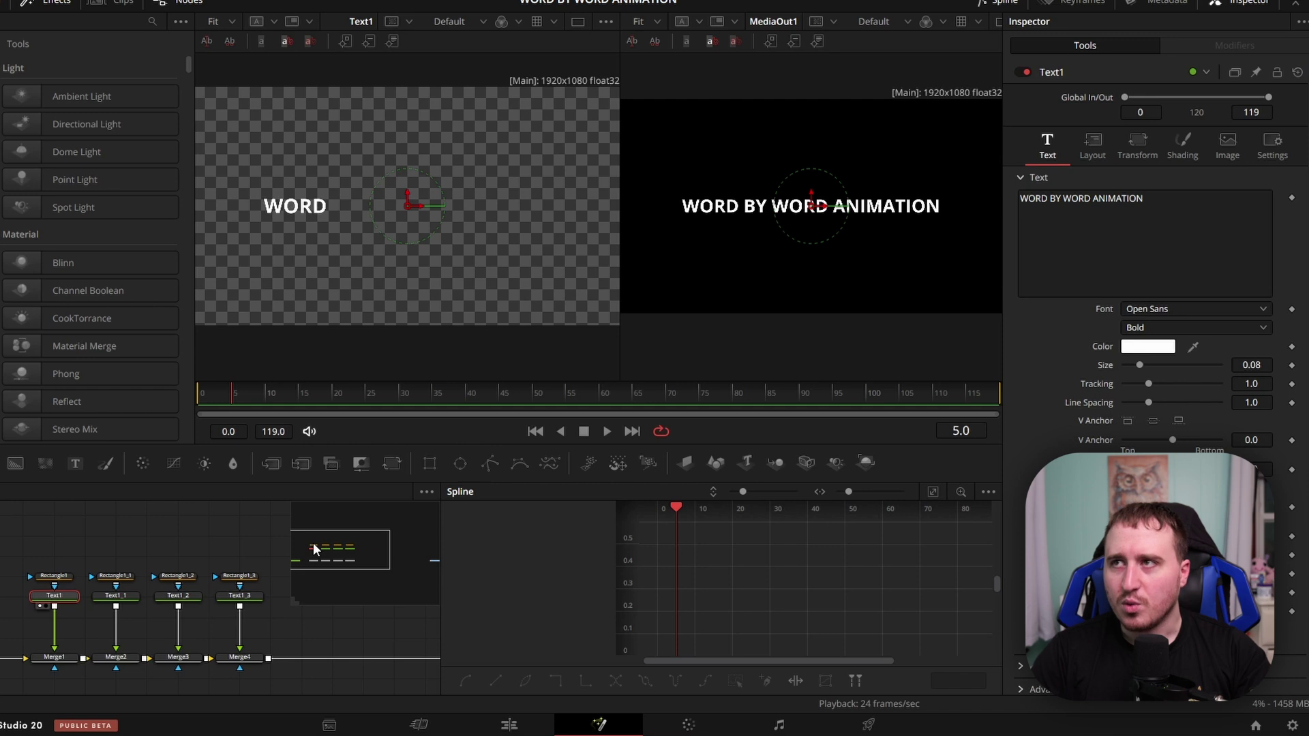
key("shift+space")
type("TRANS")
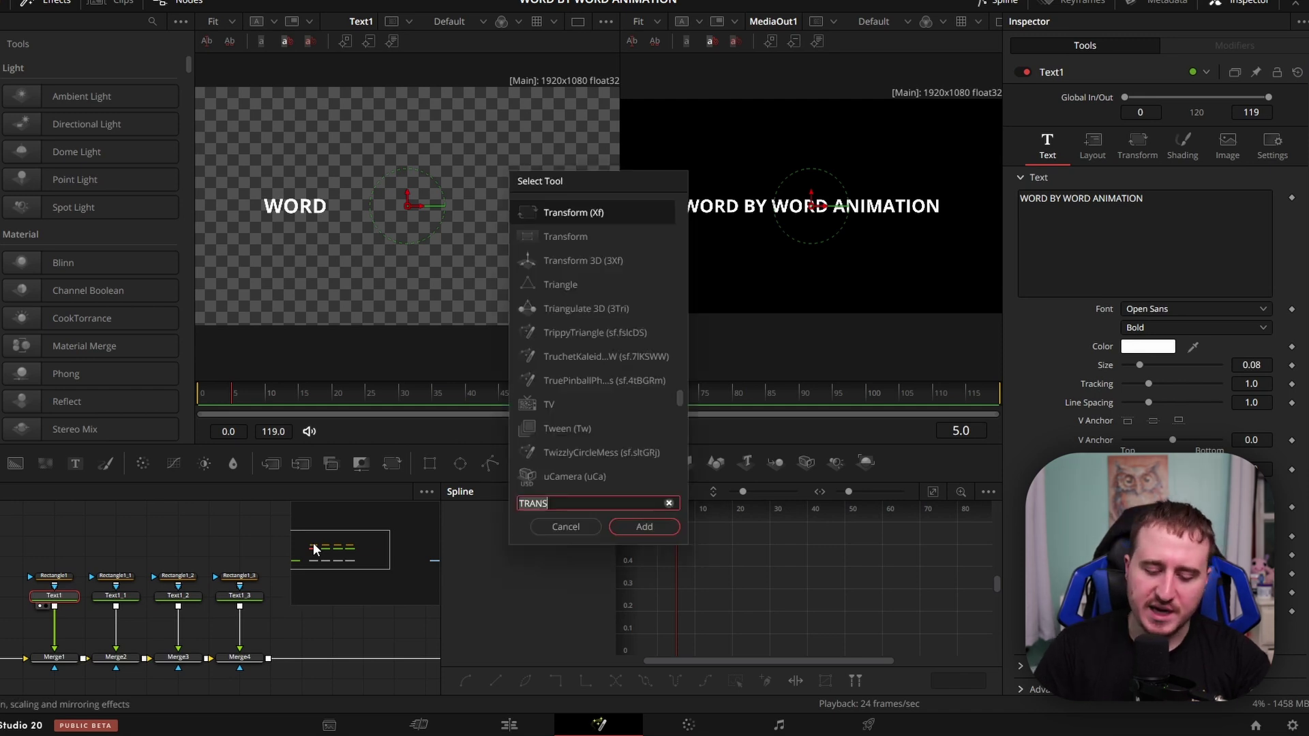
key("BackSpace")
key("BackSpace")
key("BackSpace")
type("ANSF")
key("Return")
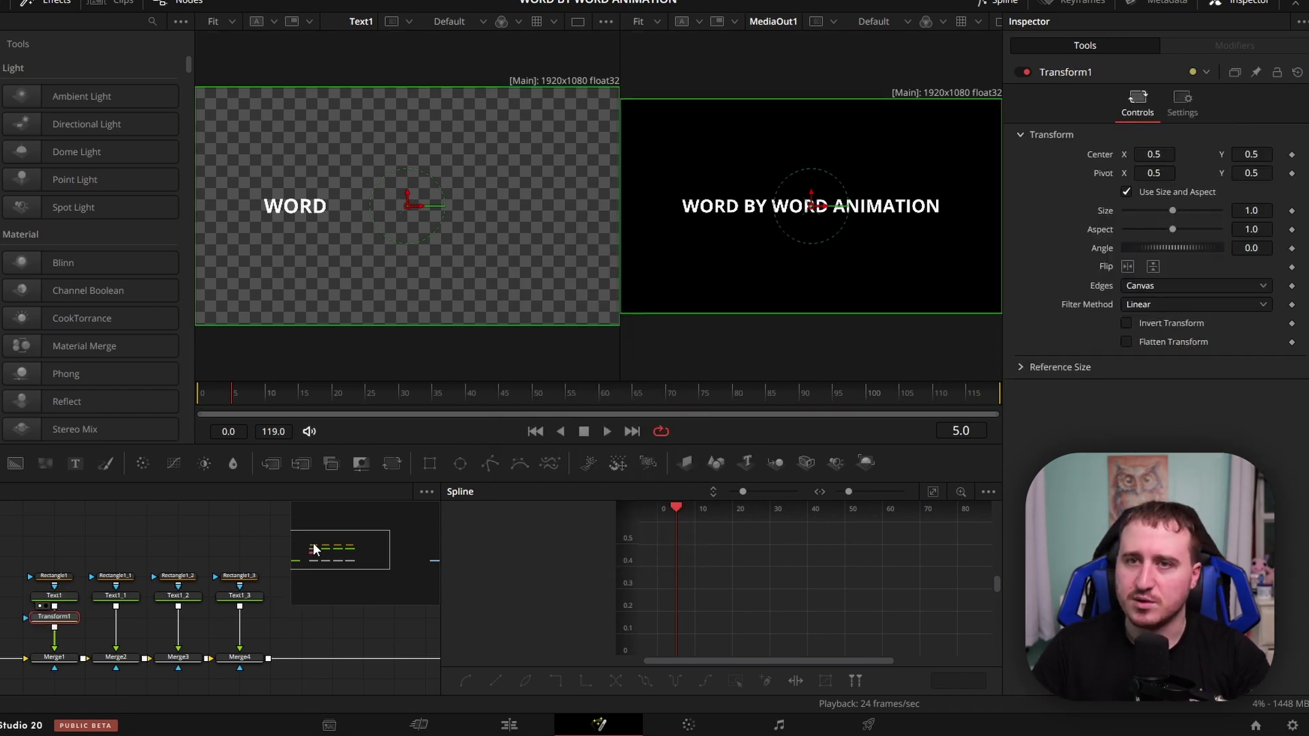
left_click_drag(227, 394, 181, 400)
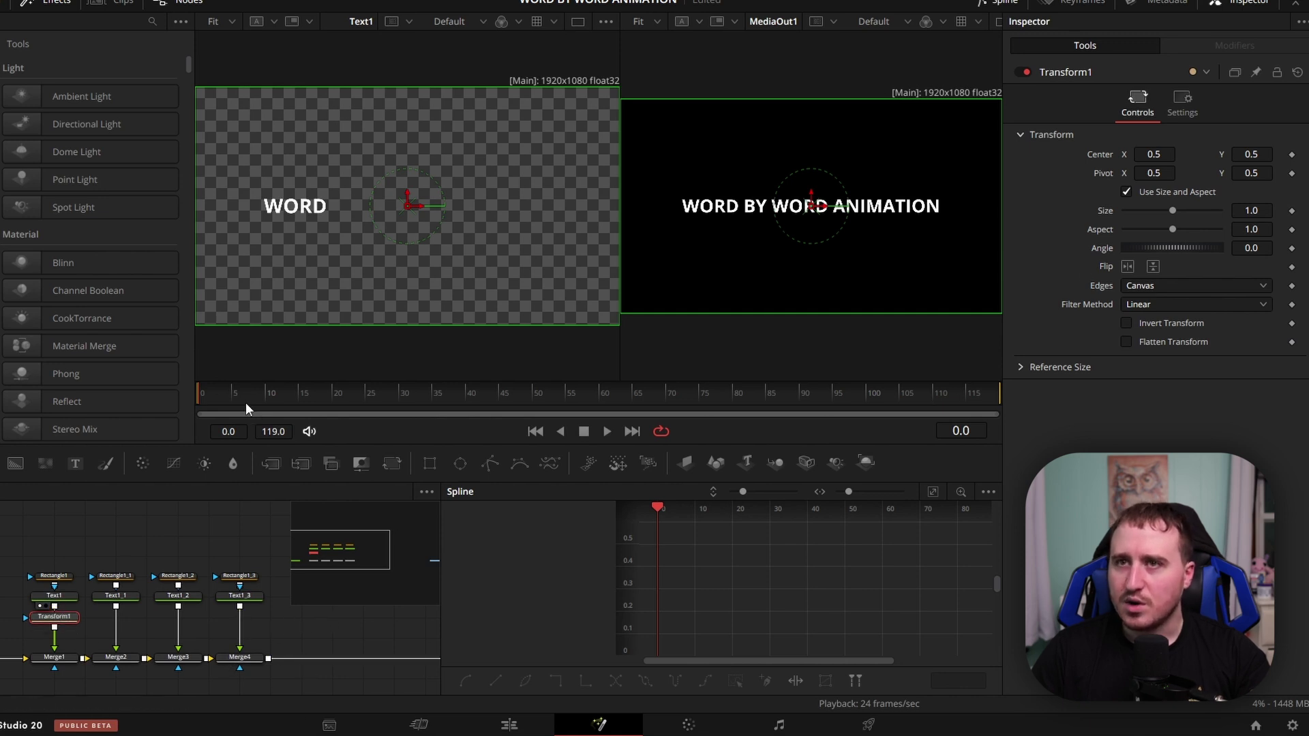
Step: Keyframe Transform1 Size at 0 on frame 0, an overshoot on frame 3, and 1.0 on frame 5
left_click(1292, 212)
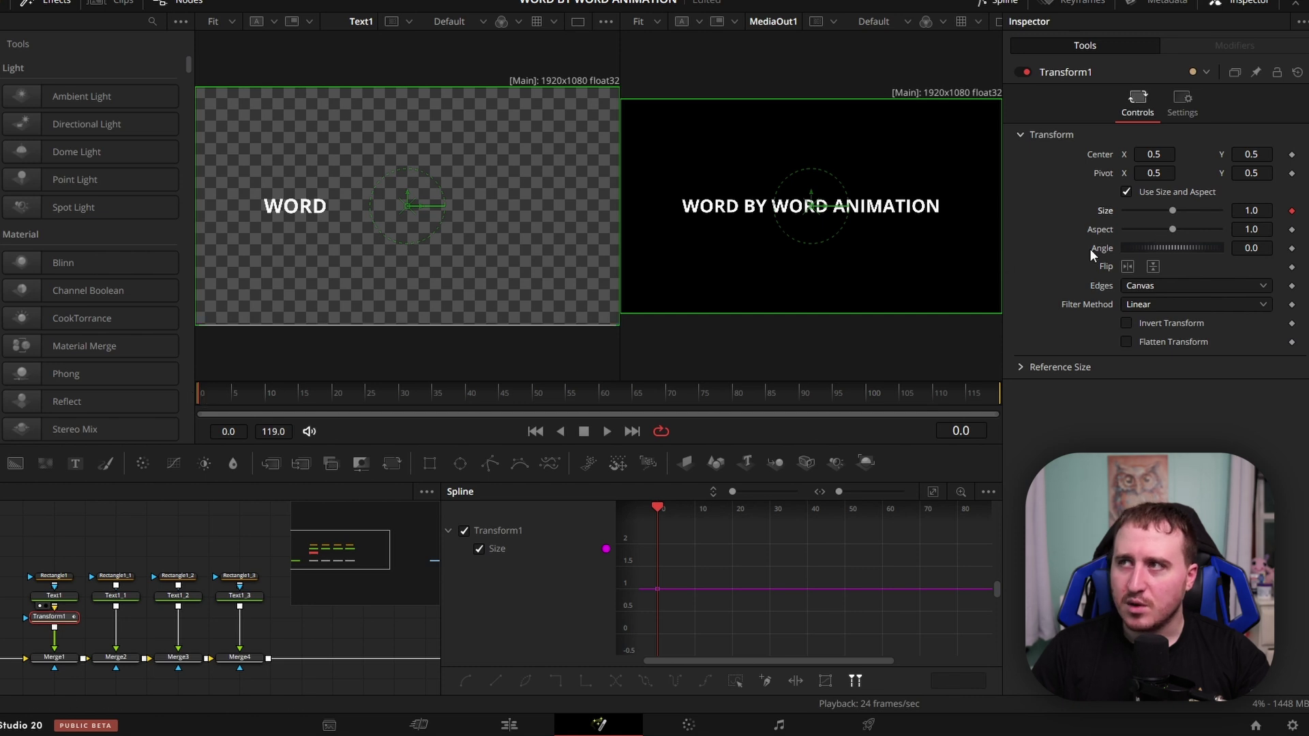
left_click_drag(1168, 212, 574, 330)
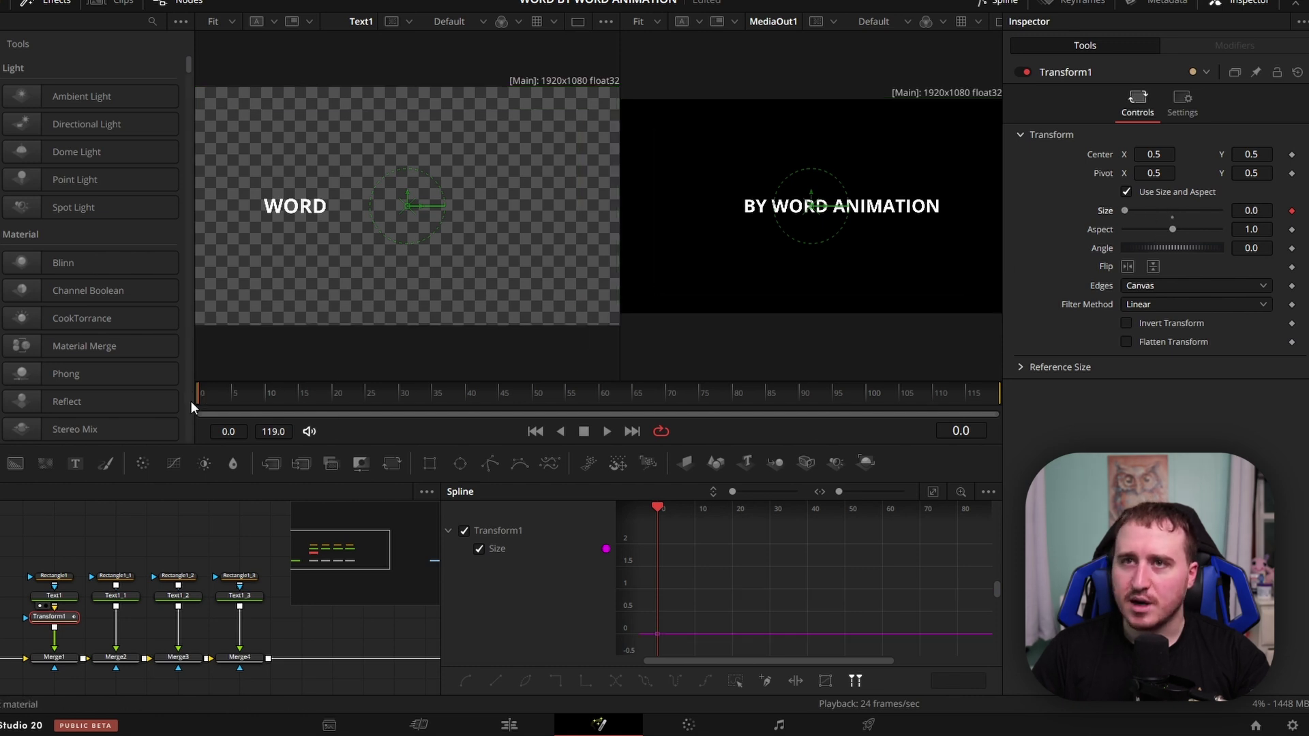
left_click_drag(202, 396, 235, 395)
left_click(1292, 211)
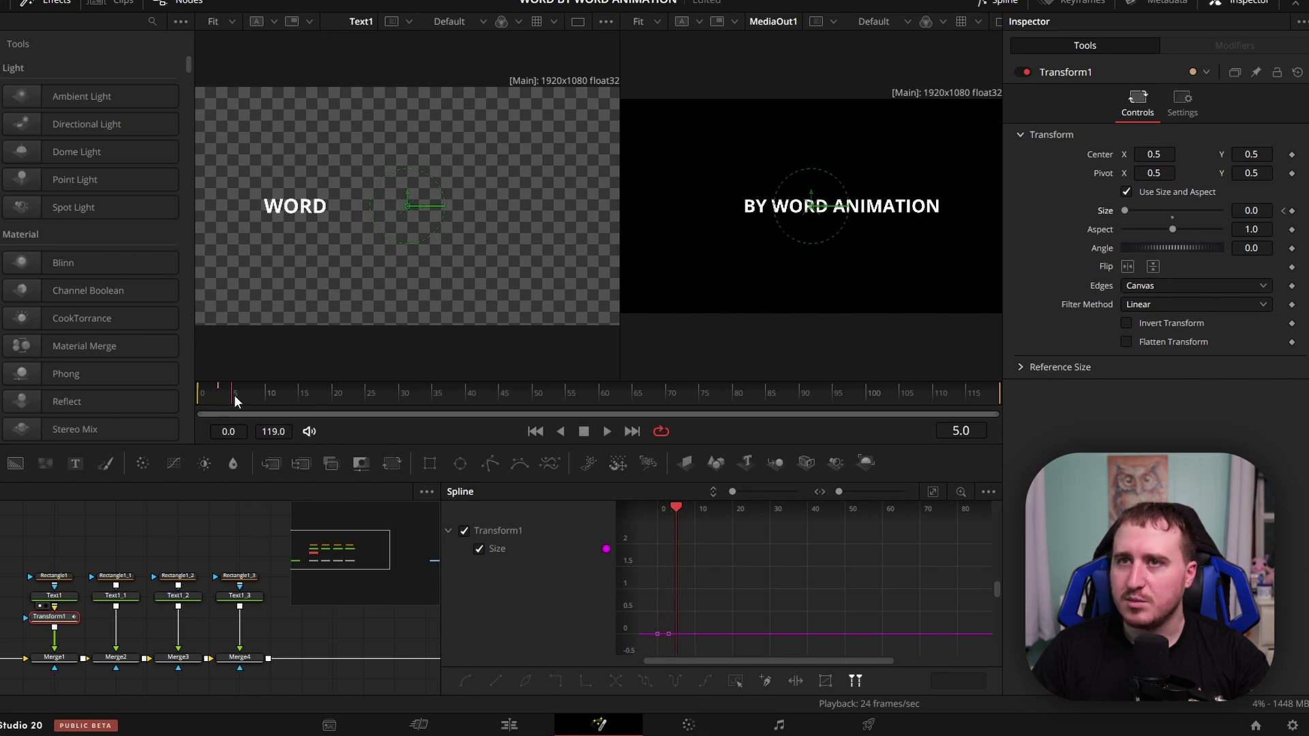
left_click(1283, 211)
left_click(1251, 211)
type("0.049")
left_click_drag(1127, 211, 1180, 211)
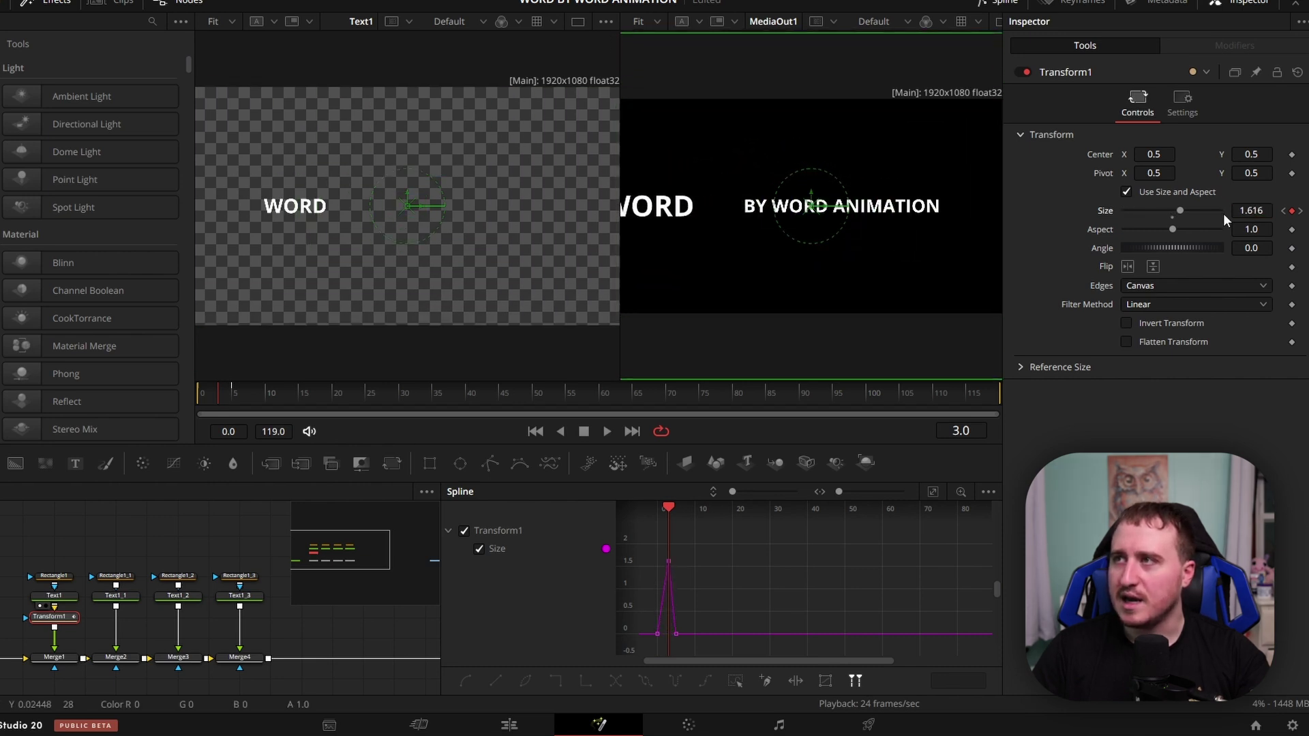
left_click(1301, 212)
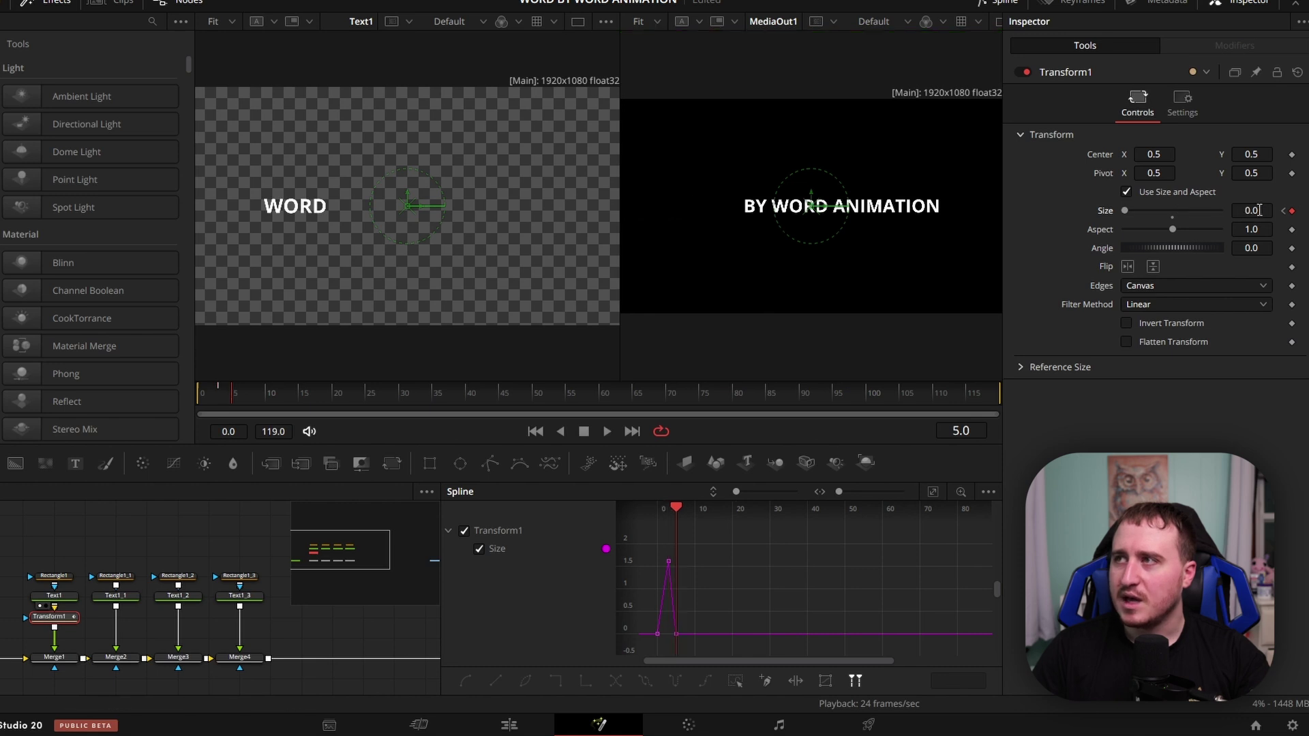
left_click(1170, 218)
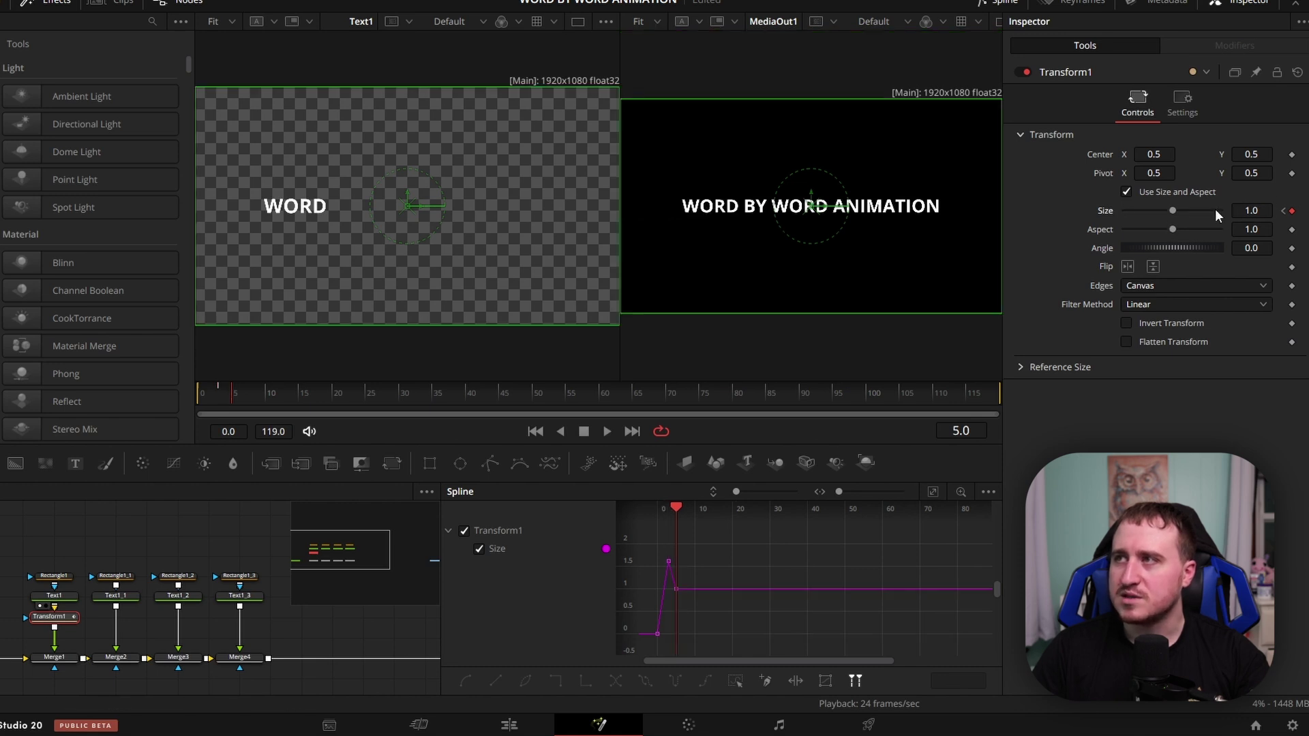
Step: Play back from frame 0 and scrub the first frames to review the pop-in
left_click_drag(233, 394, 184, 398)
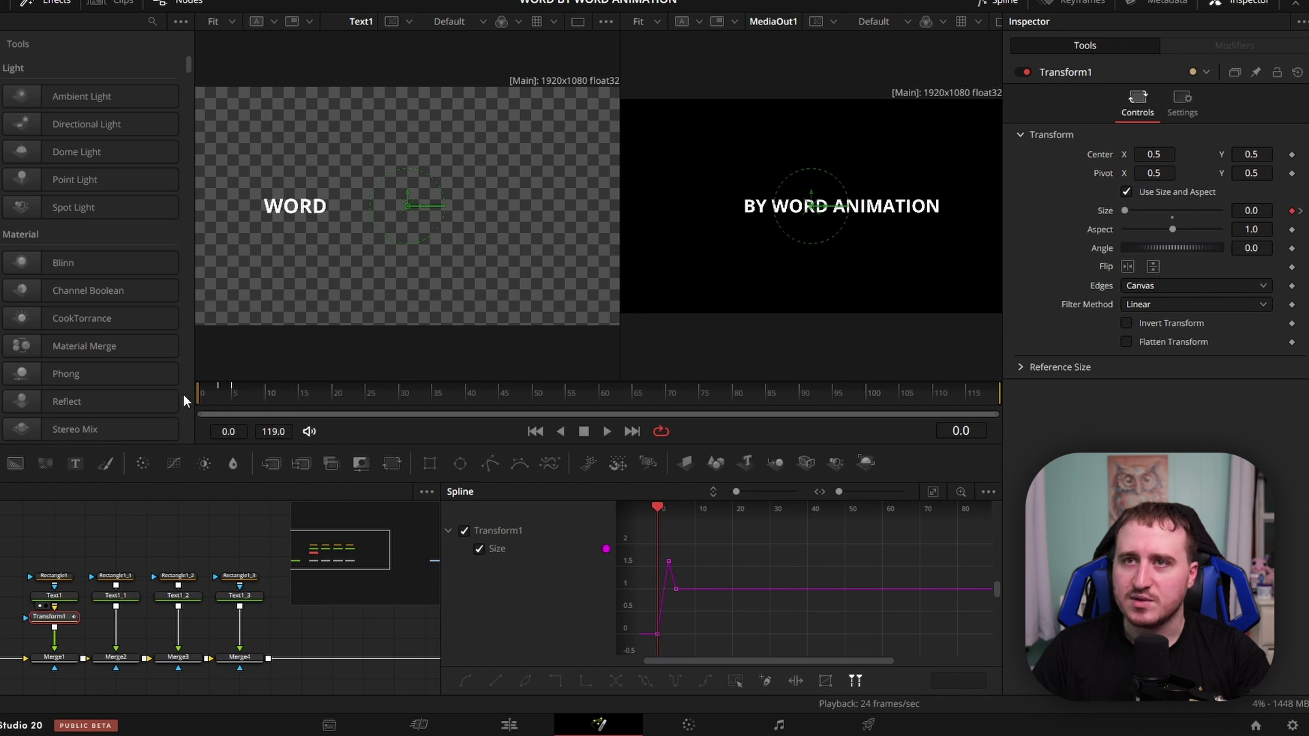
key("space")
left_click_drag(246, 395, 183, 403)
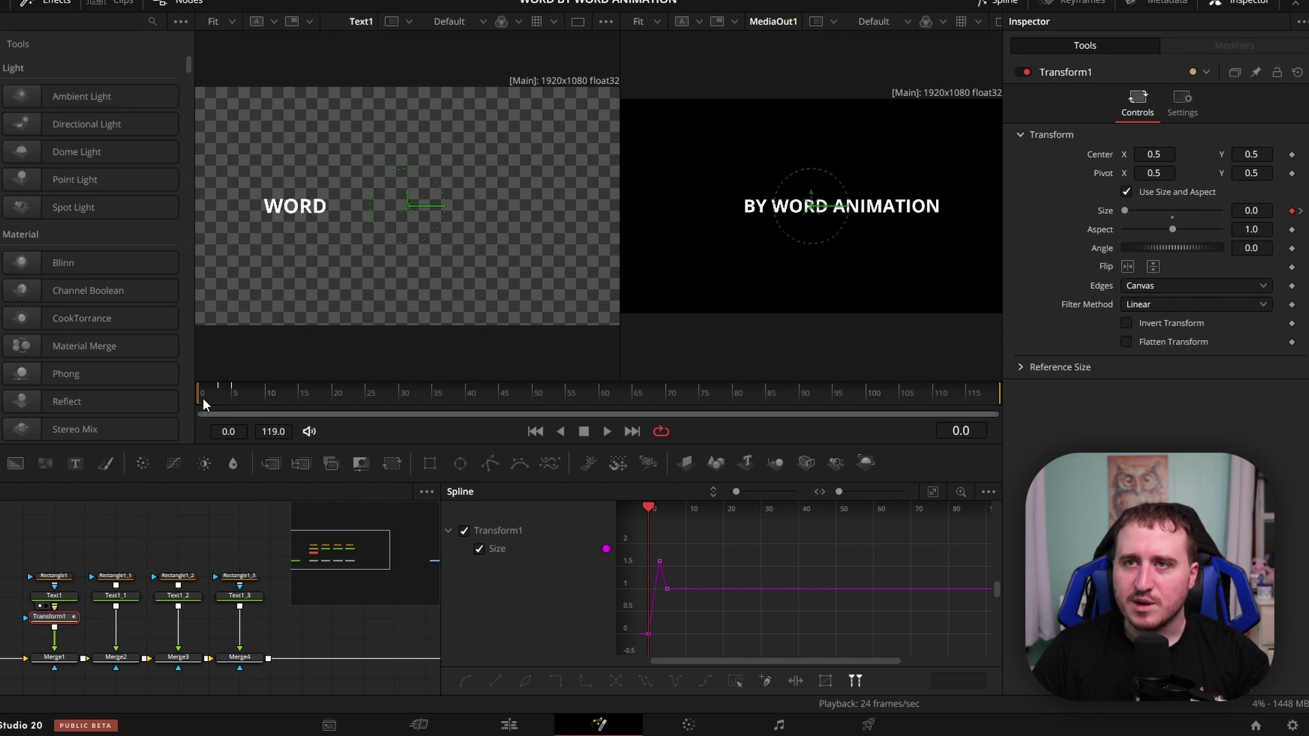
mouse_move(203, 398)
left_mouse_down()
mouse_move(231, 403)
mouse_move(183, 403)
left_mouse_up()
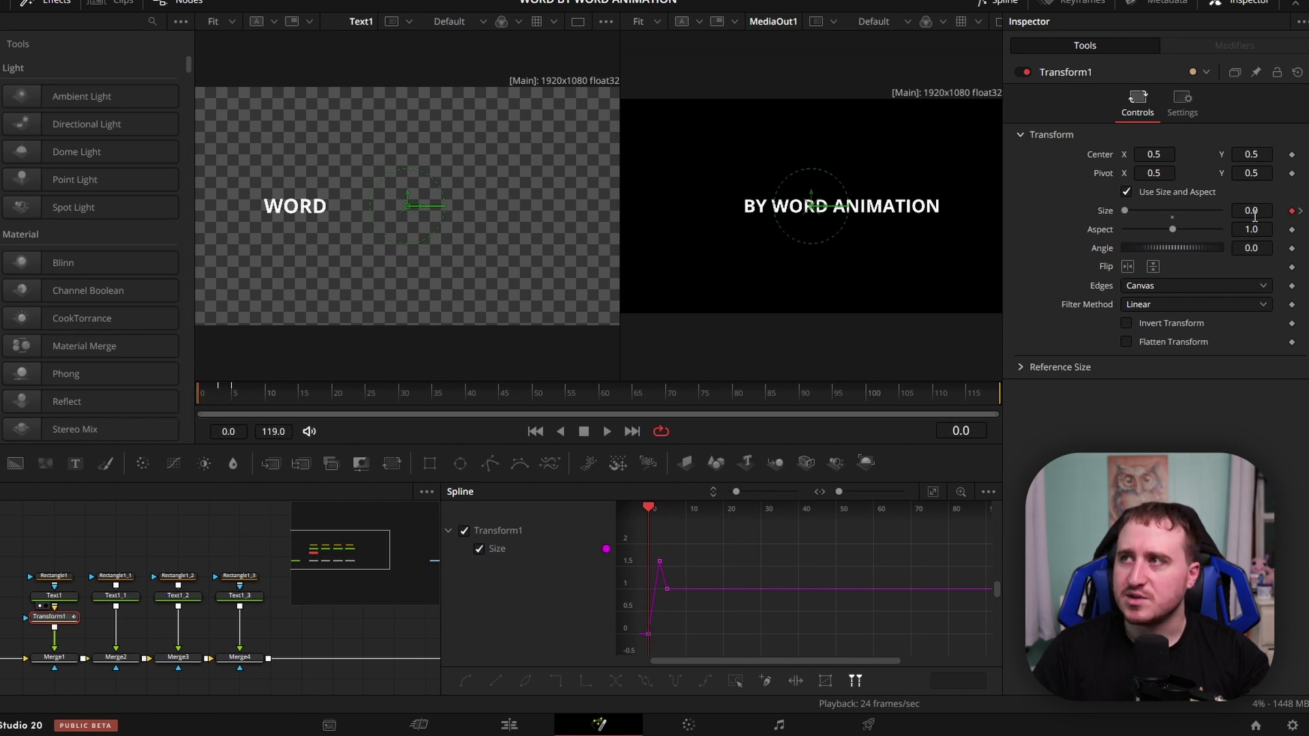
left_click(1302, 215)
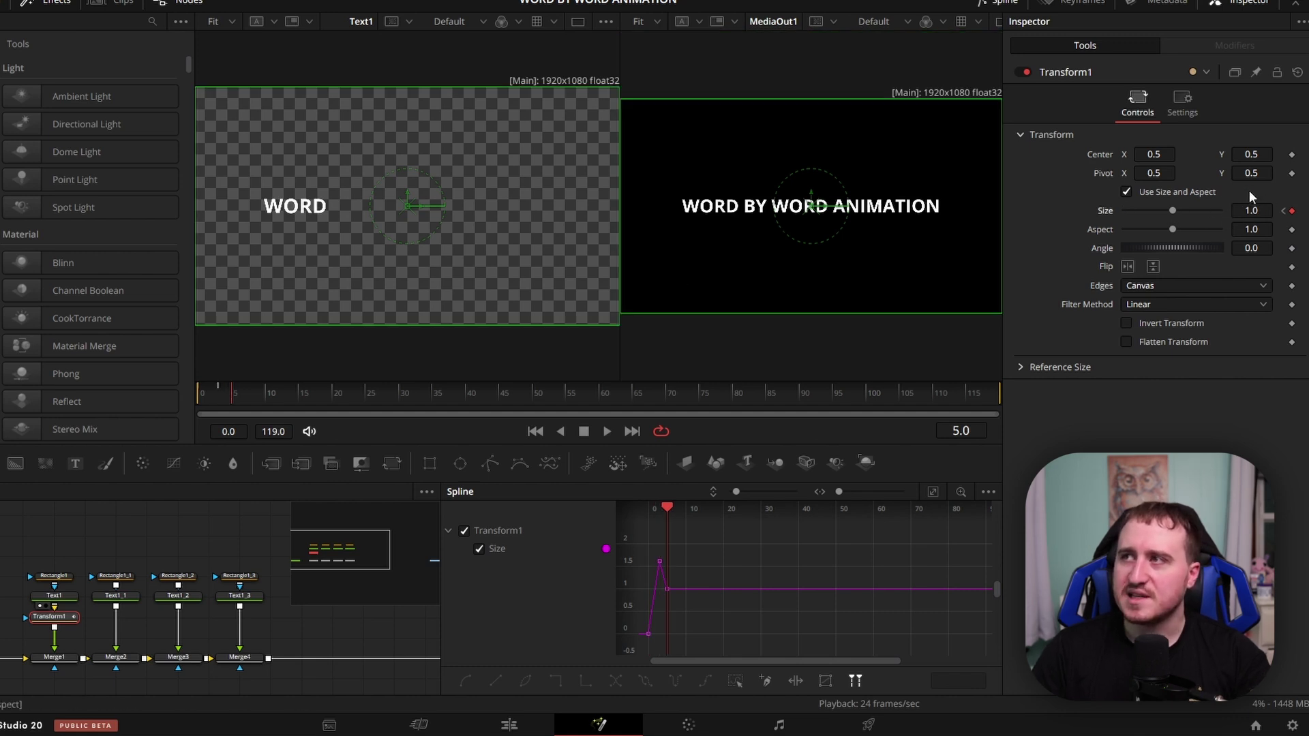
Step: Move Transform1's pivot X to 0.244 so WORD scales from its center
scroll(117, 577, "up", 2)
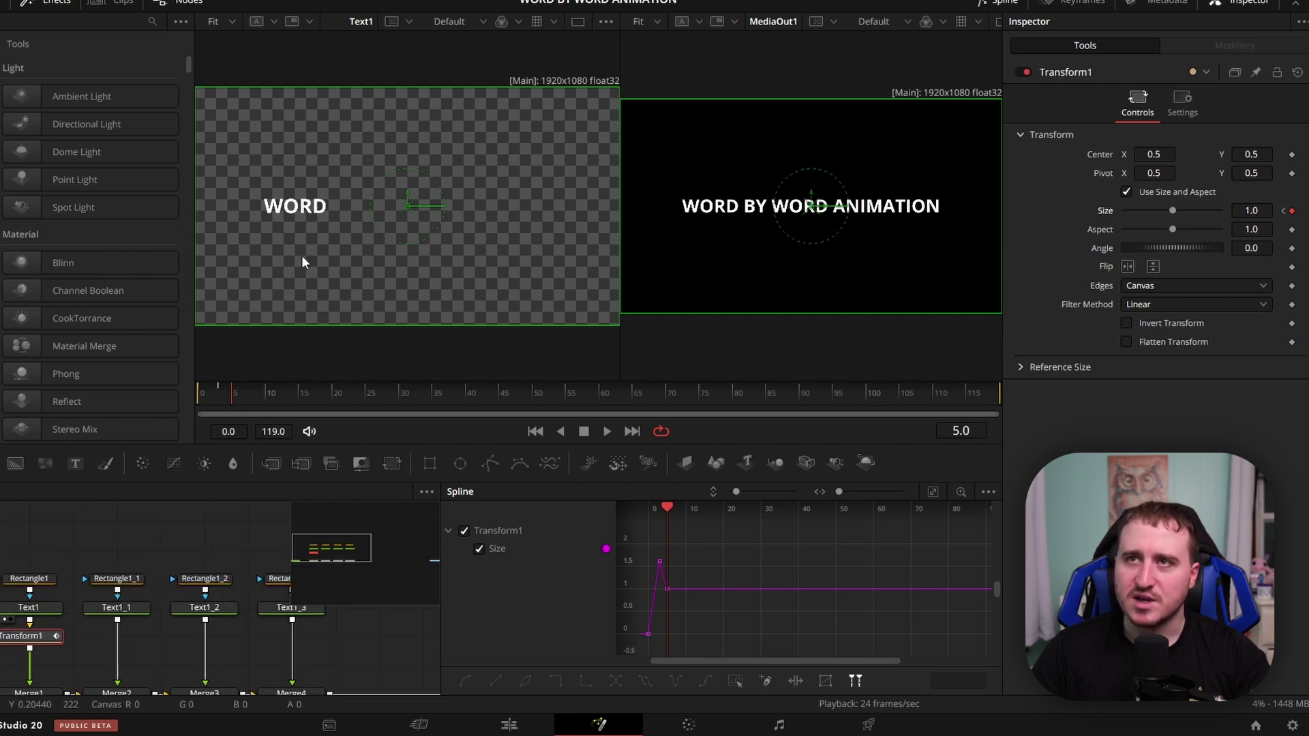
scroll(299, 220, "up", 3)
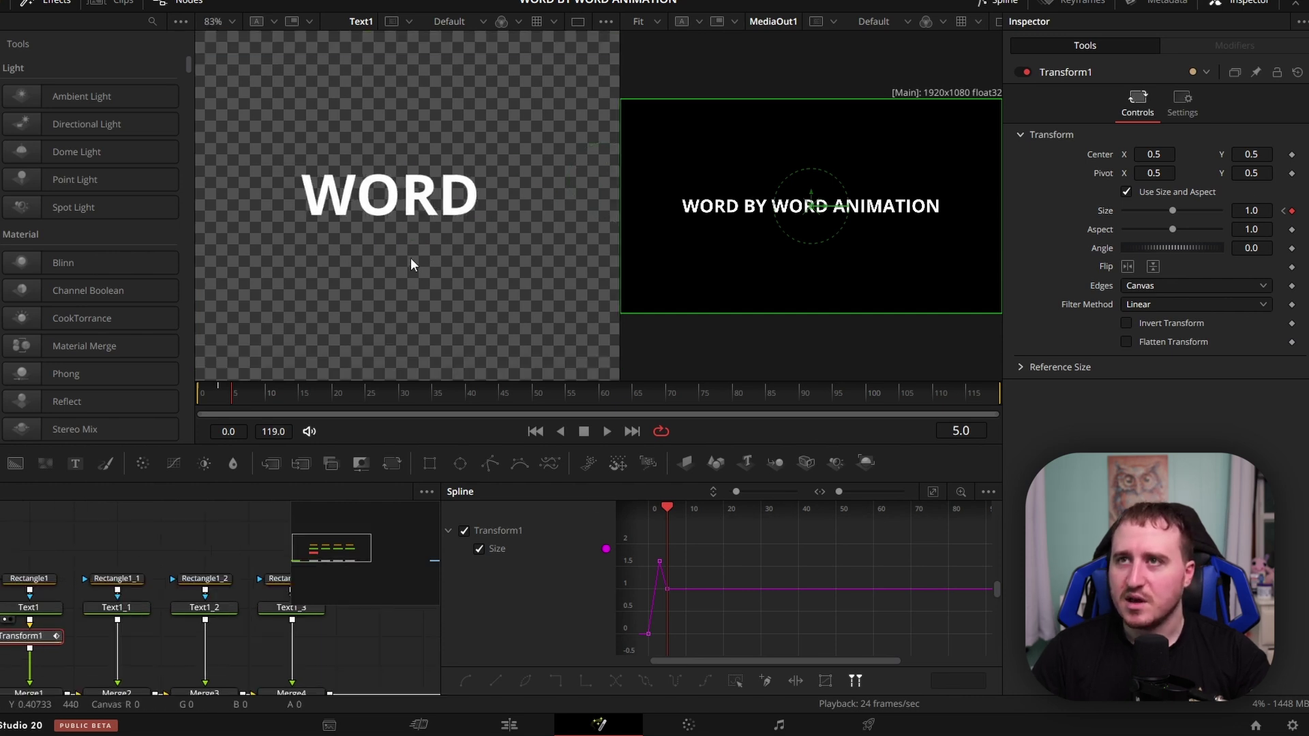
scroll(506, 217, "down", 2)
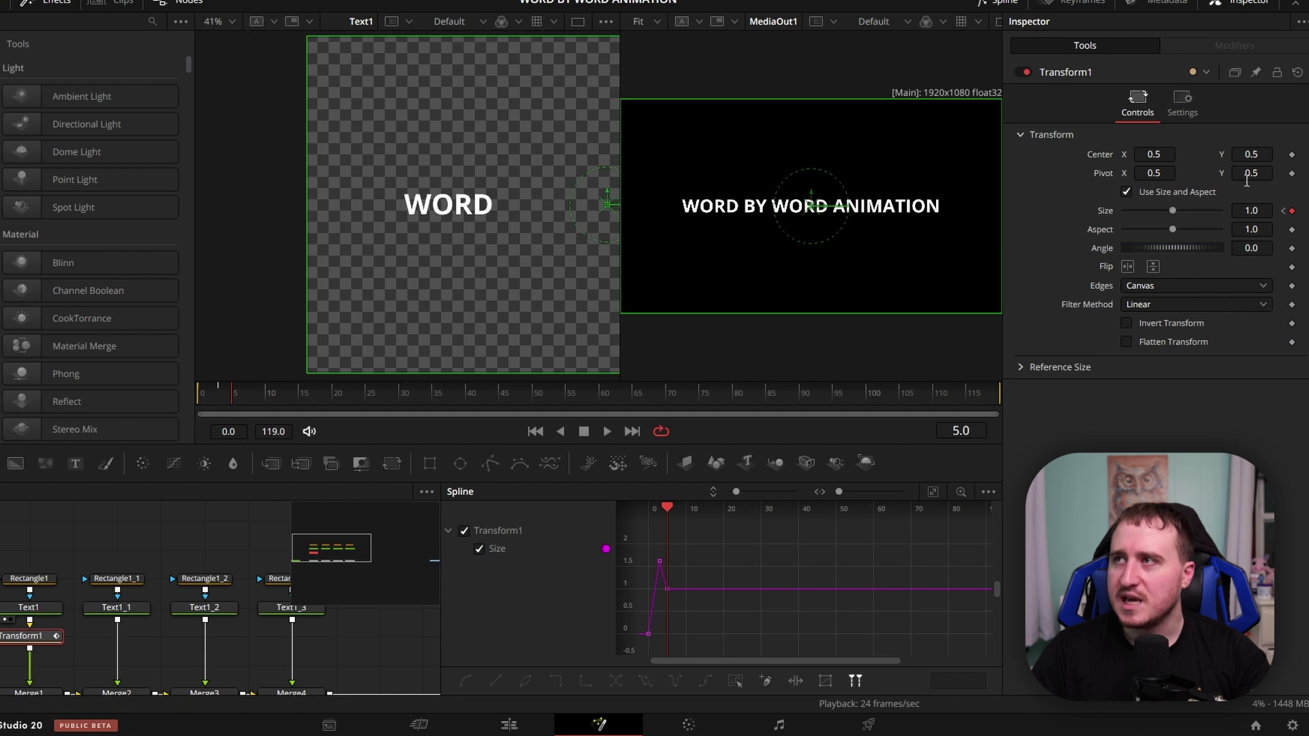
left_click_drag(1166, 173, 955, 181)
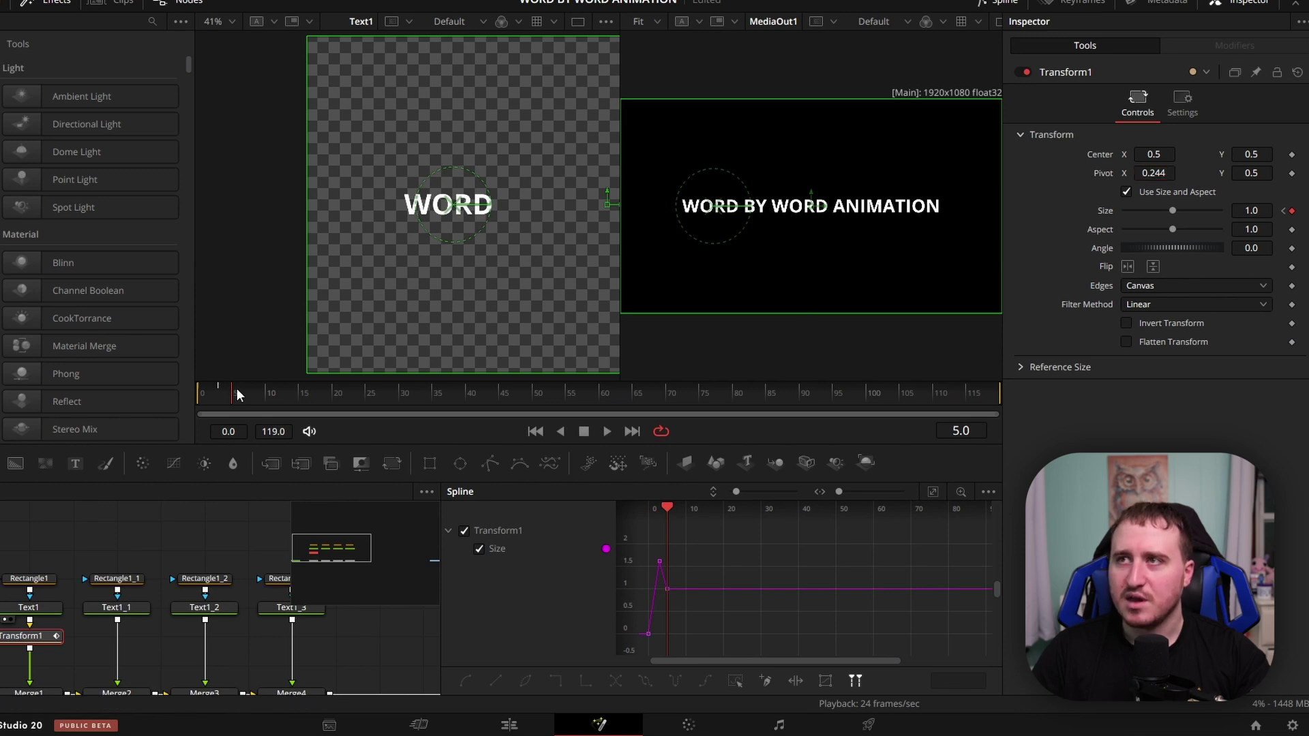
Step: Fit the Size curve in the Spline editor and smooth all its keyframes into eases
left_click(932, 490)
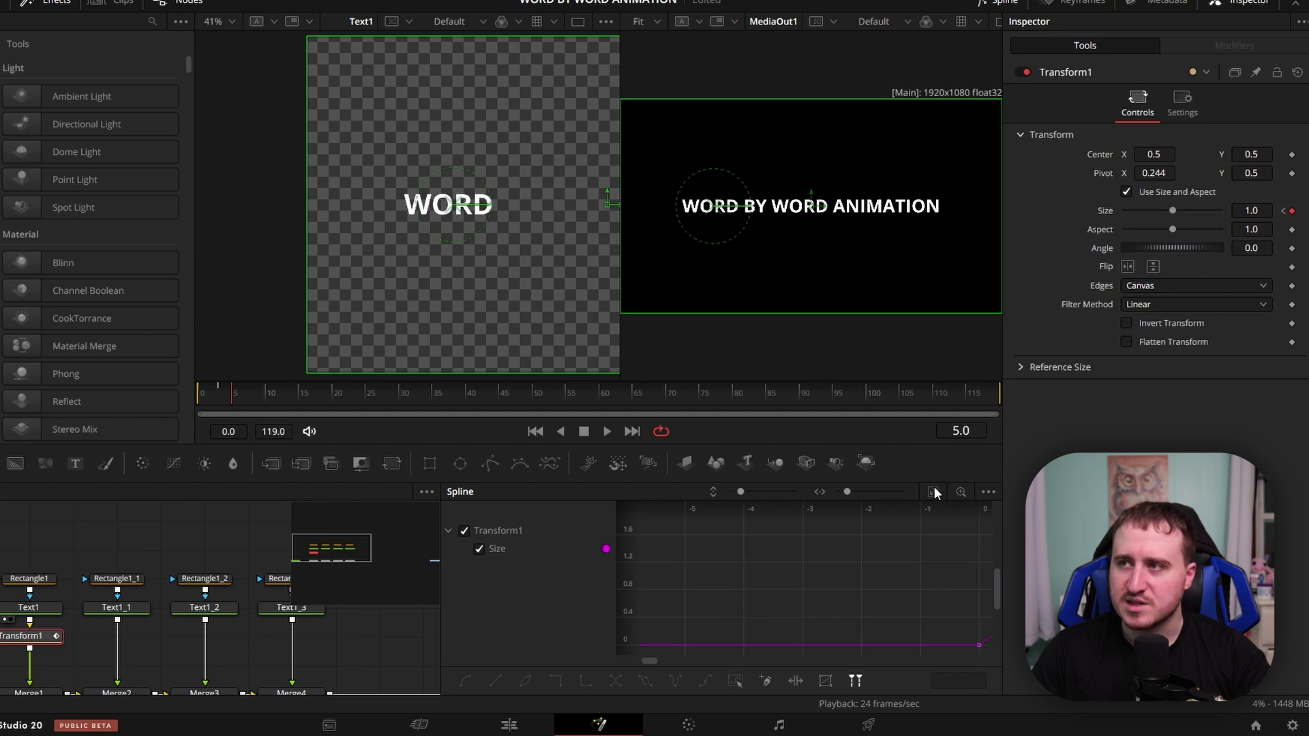
left_click(932, 491)
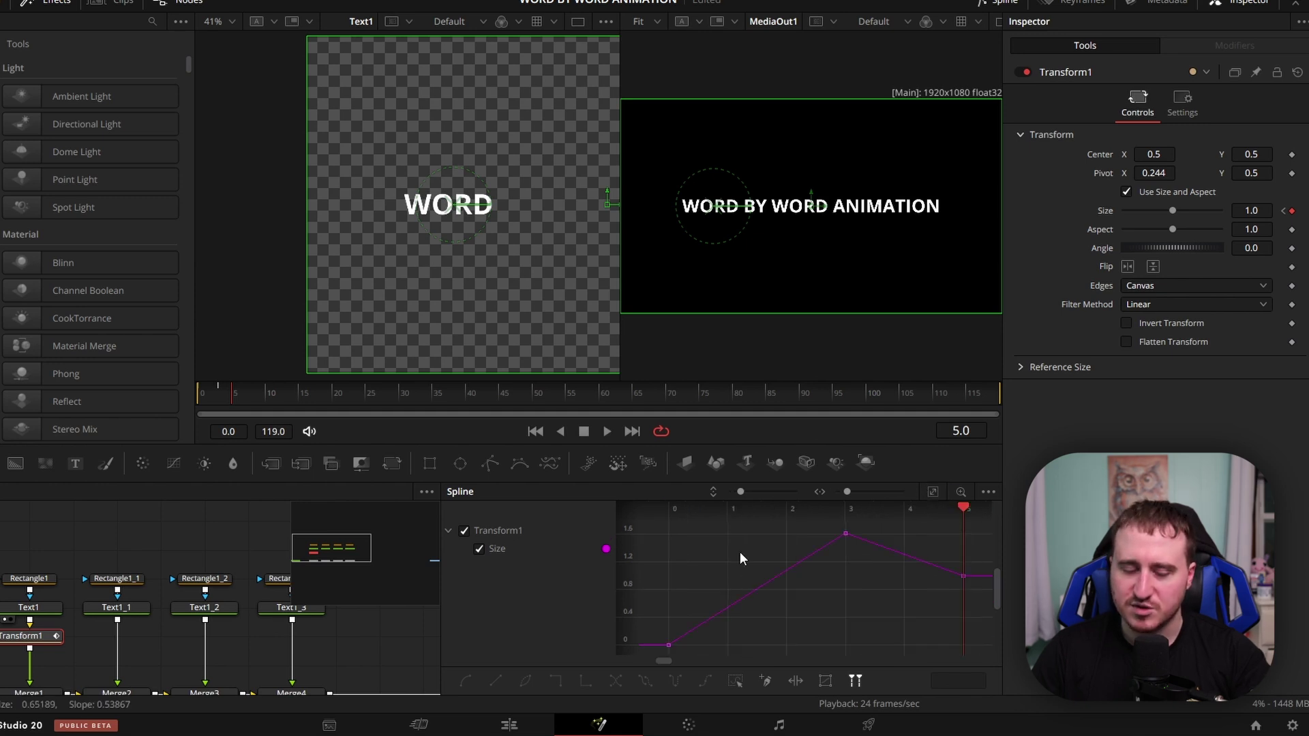
key("ctrl+a")
key("s")
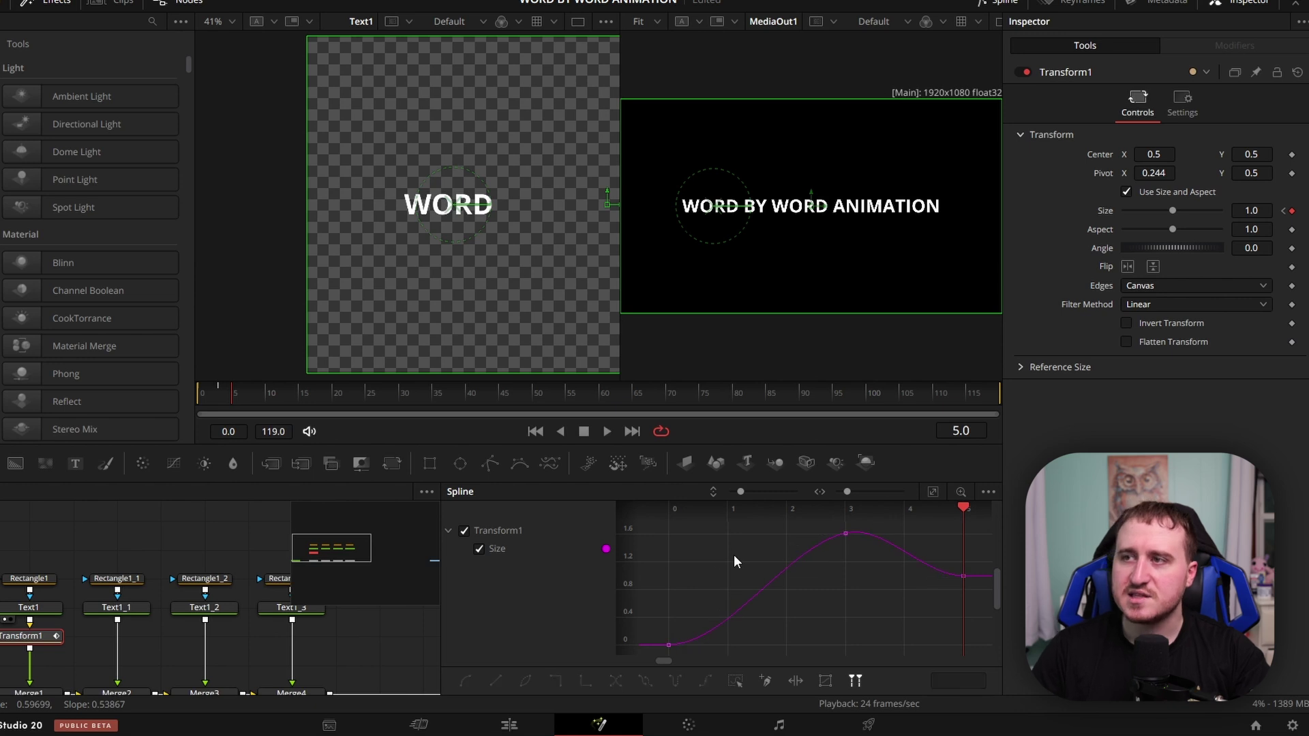
Step: Play the comp from frame 0 to preview the pop-in, then reselect Transform1
left_click(199, 396)
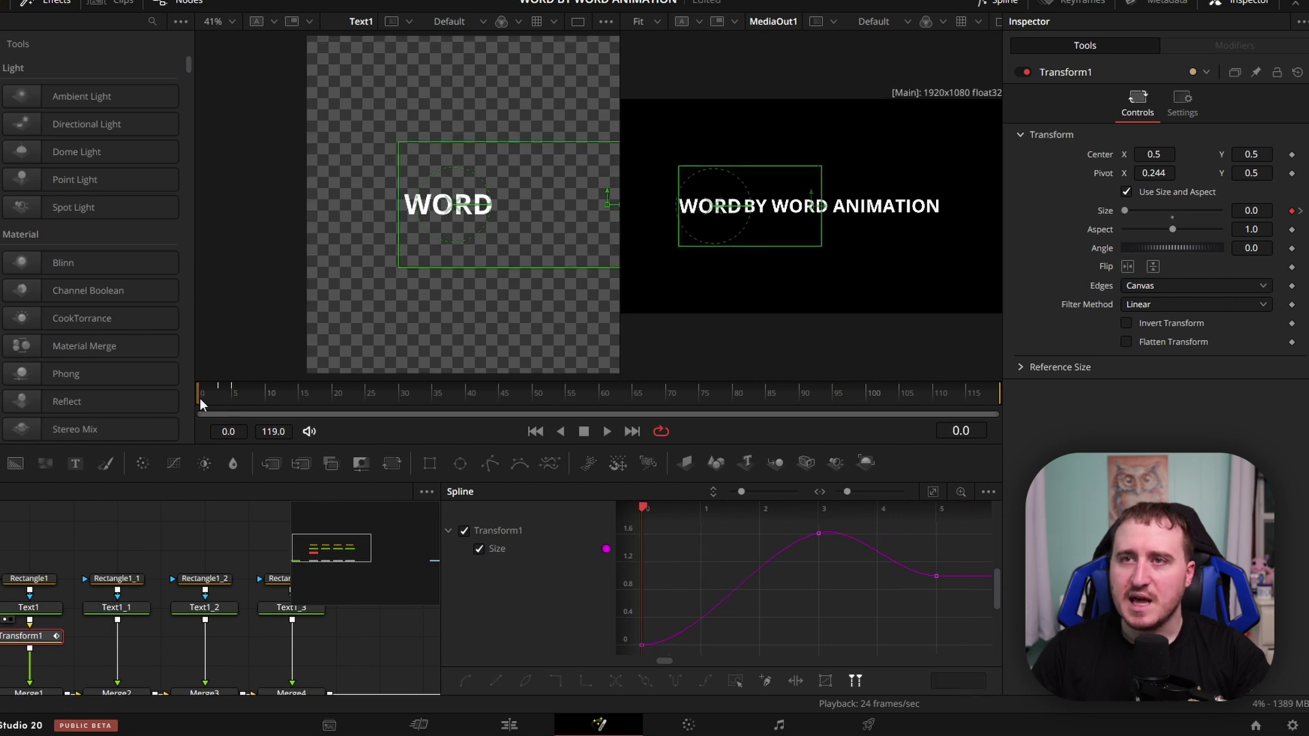
left_click(222, 542)
key("space")
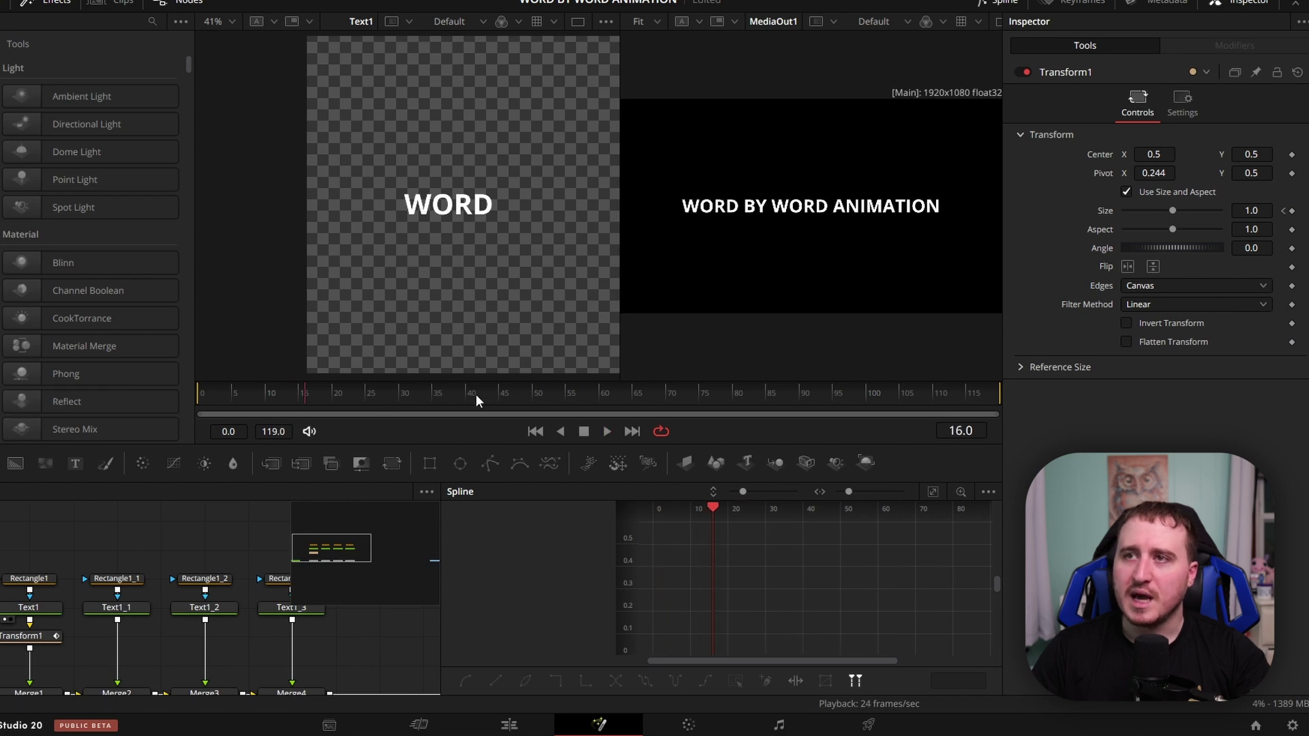
left_click(202, 395)
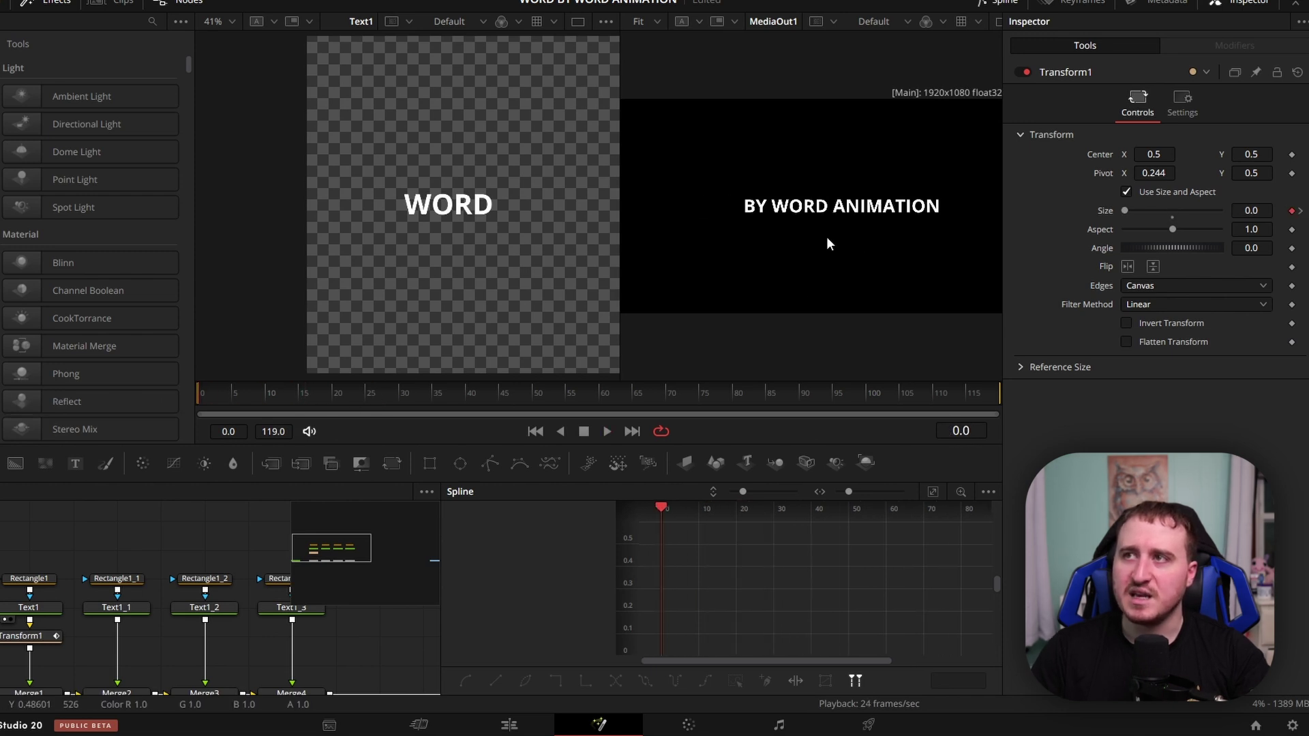
left_click_drag(83, 613, 157, 587)
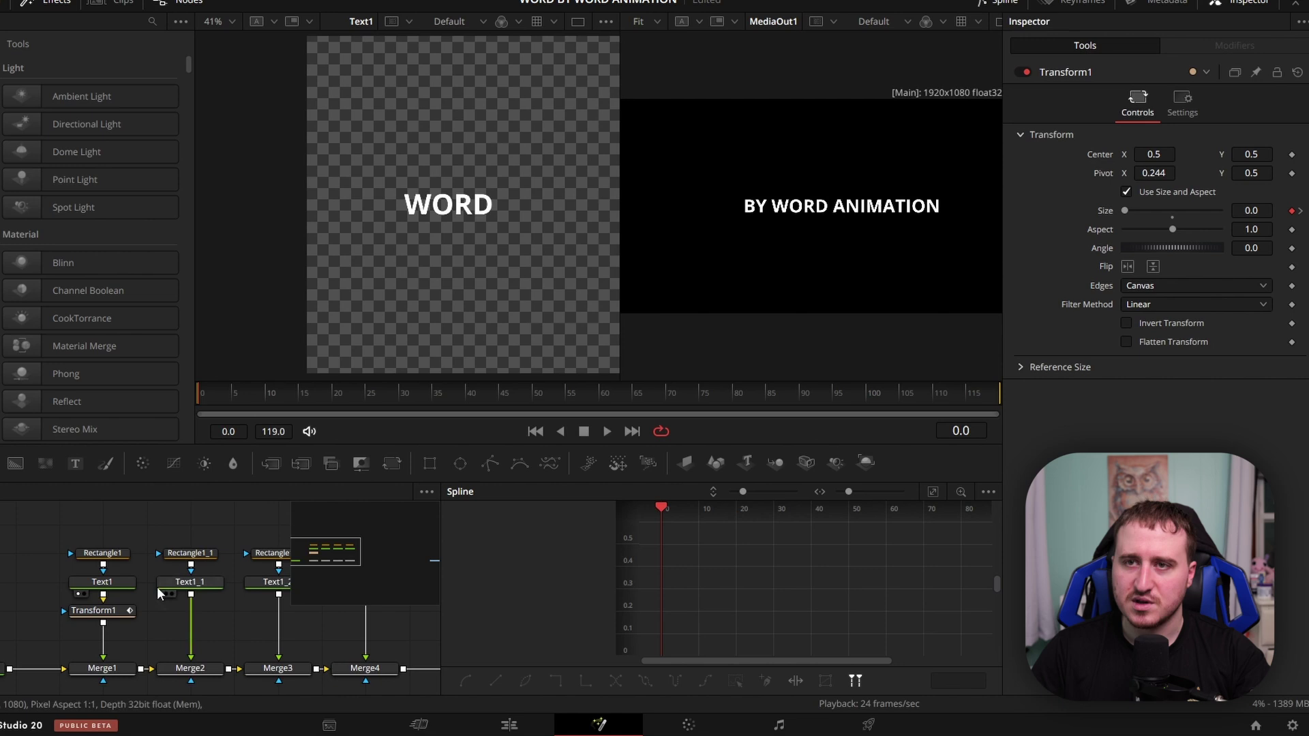
left_click(102, 612)
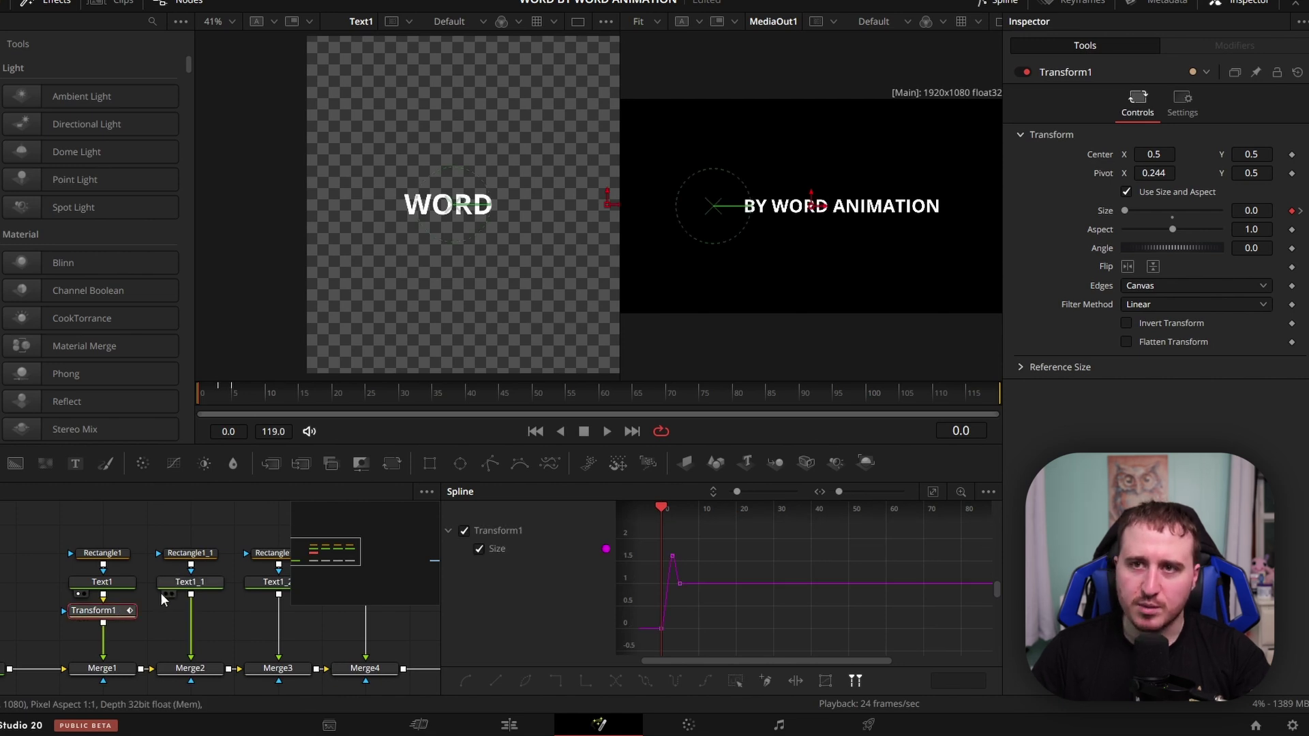
Step: Paste the Transform1 pop-in after Text1_1, Text1_2 and Text1_3 as Transform1_1 to Transform1_3
left_click(221, 621)
left_click(191, 588)
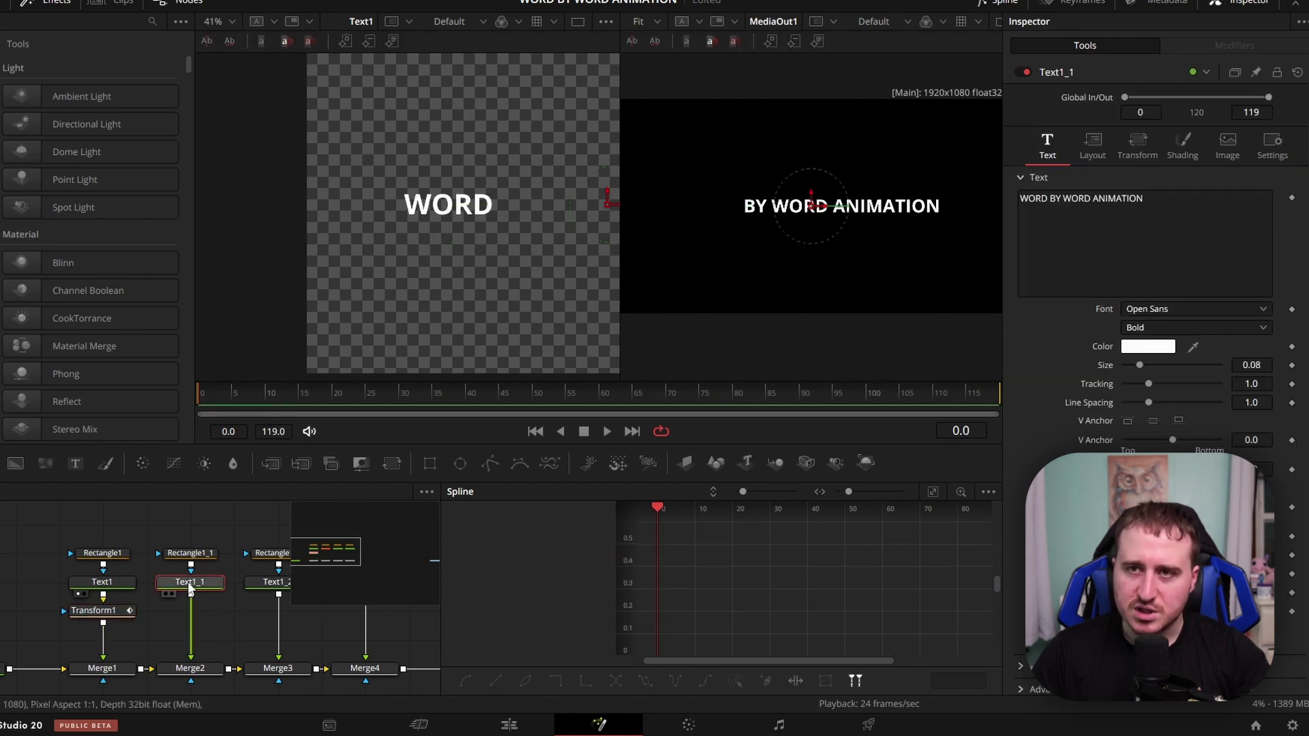
key("ctrl+v")
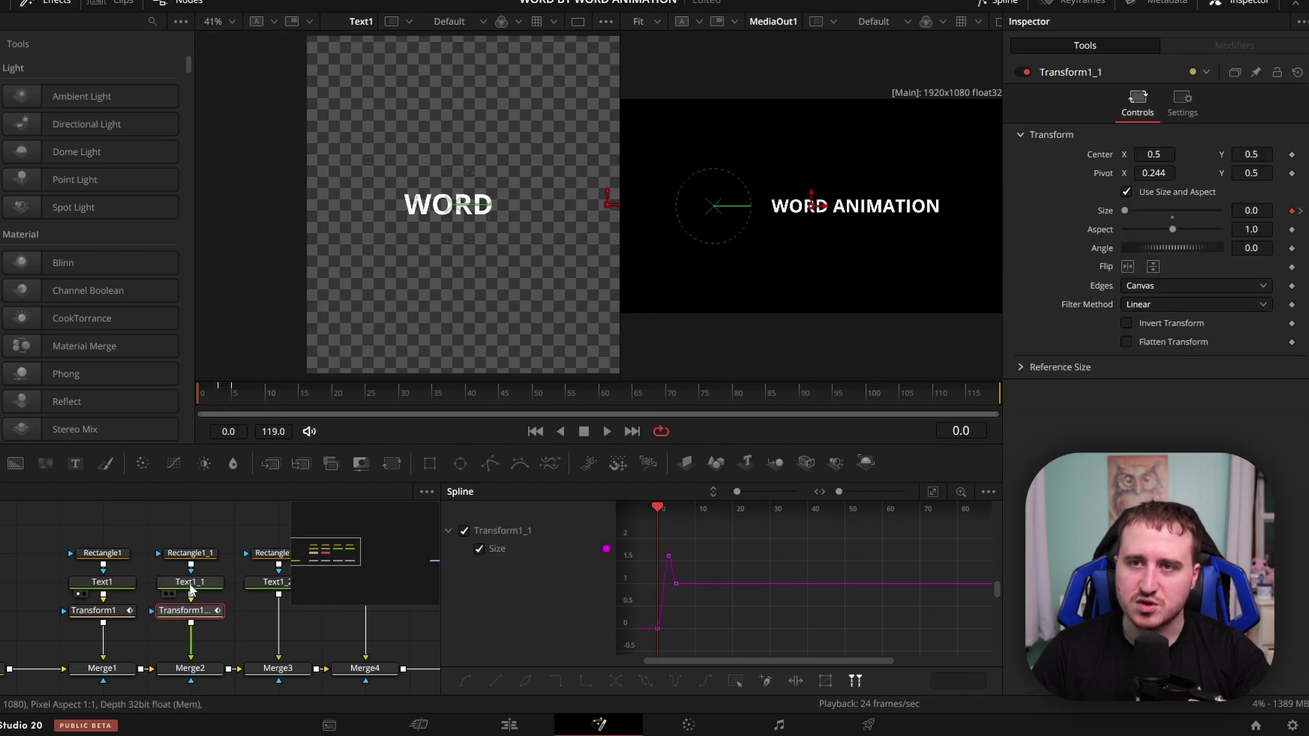
left_click(256, 582)
key("ctrl+v")
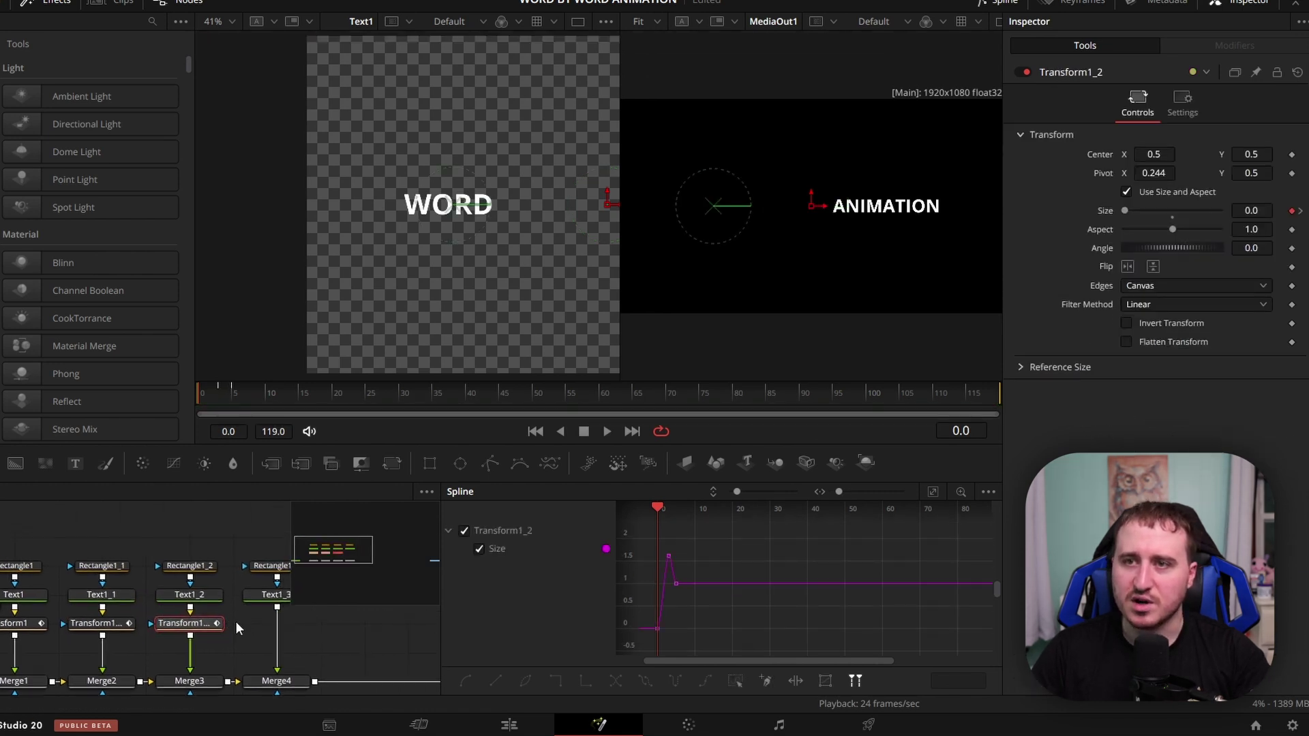
left_click(270, 591)
key("ctrl+v")
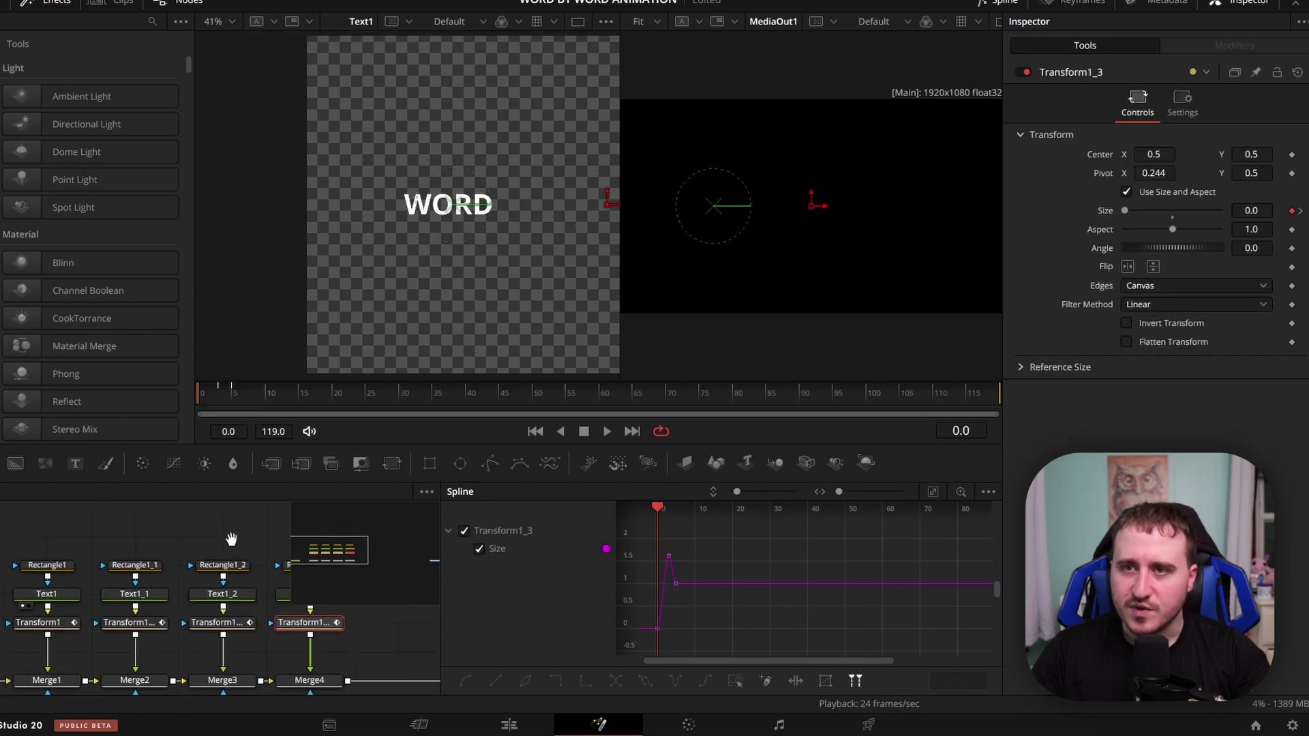
Step: Scrub and play back the word-by-word pop-in animation
left_click_drag(557, 401, 170, 392)
key("space")
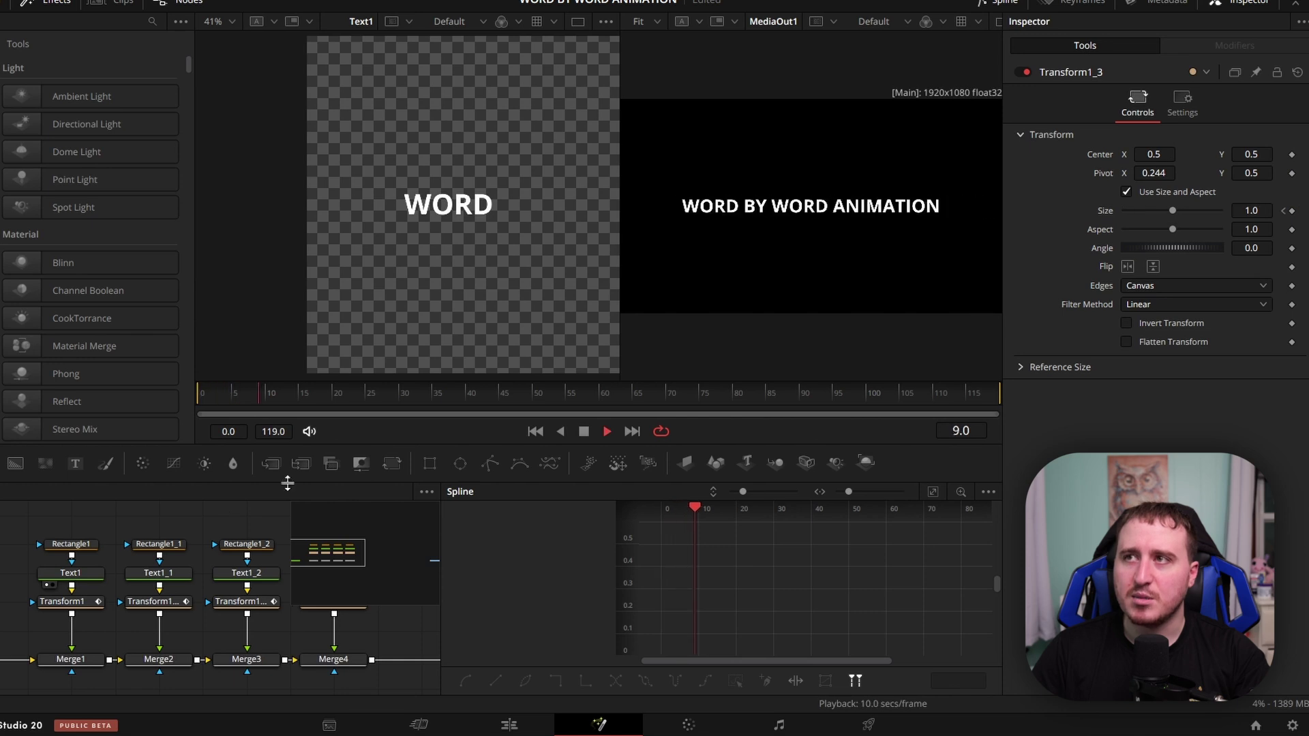
left_click_drag(379, 392, 239, 399)
Step: Set pivot X of Transform1_1, Transform1_2 and Transform1_3 to 0.358, 0.478 and 0.703
left_click(168, 604)
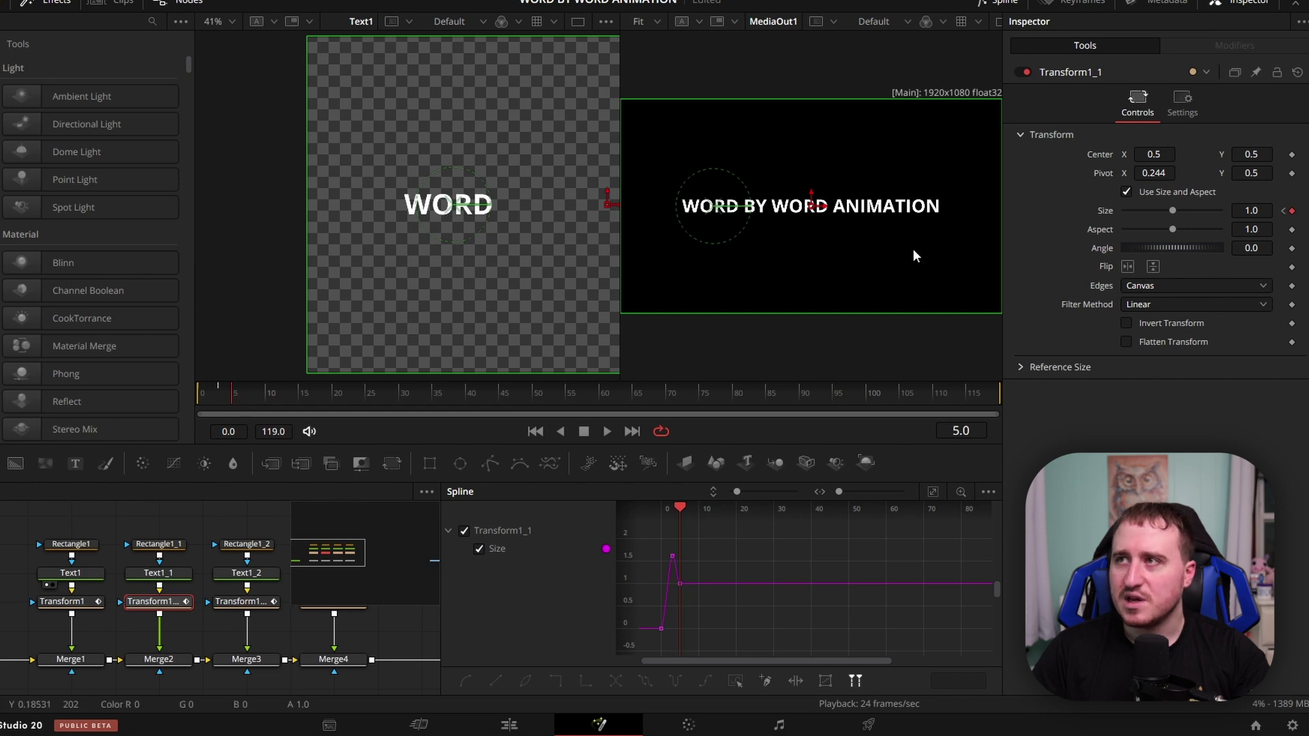
left_click_drag(1156, 172, 1200, 173)
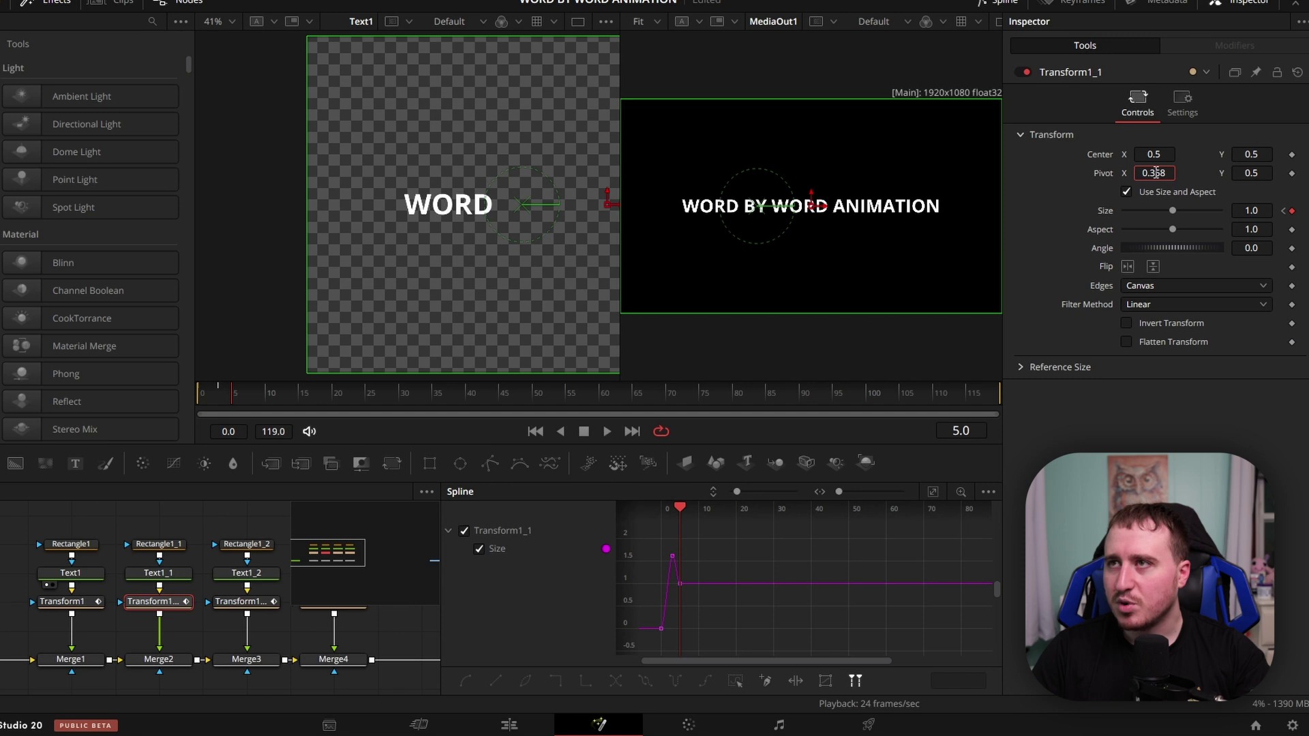
left_click(231, 603)
left_click_drag(1151, 173, 1230, 172)
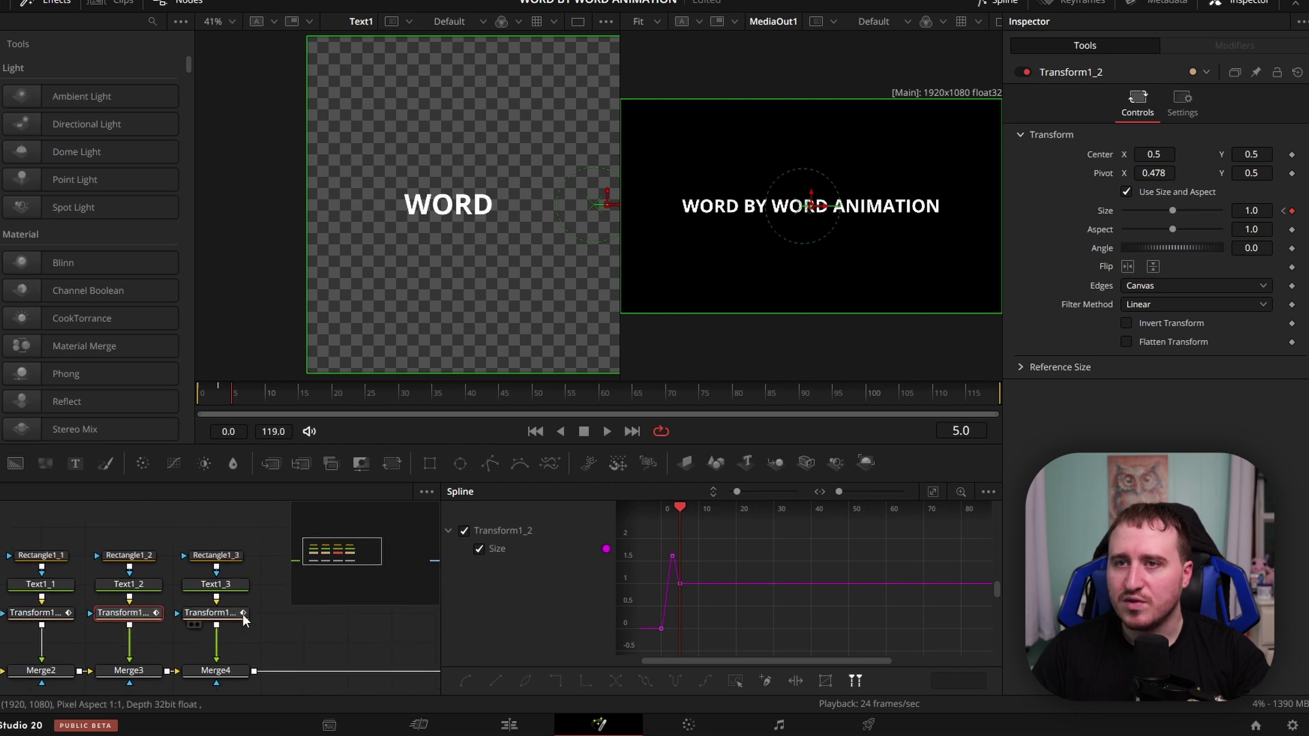
left_click(242, 613)
left_click_drag(1148, 173, 1305, 174)
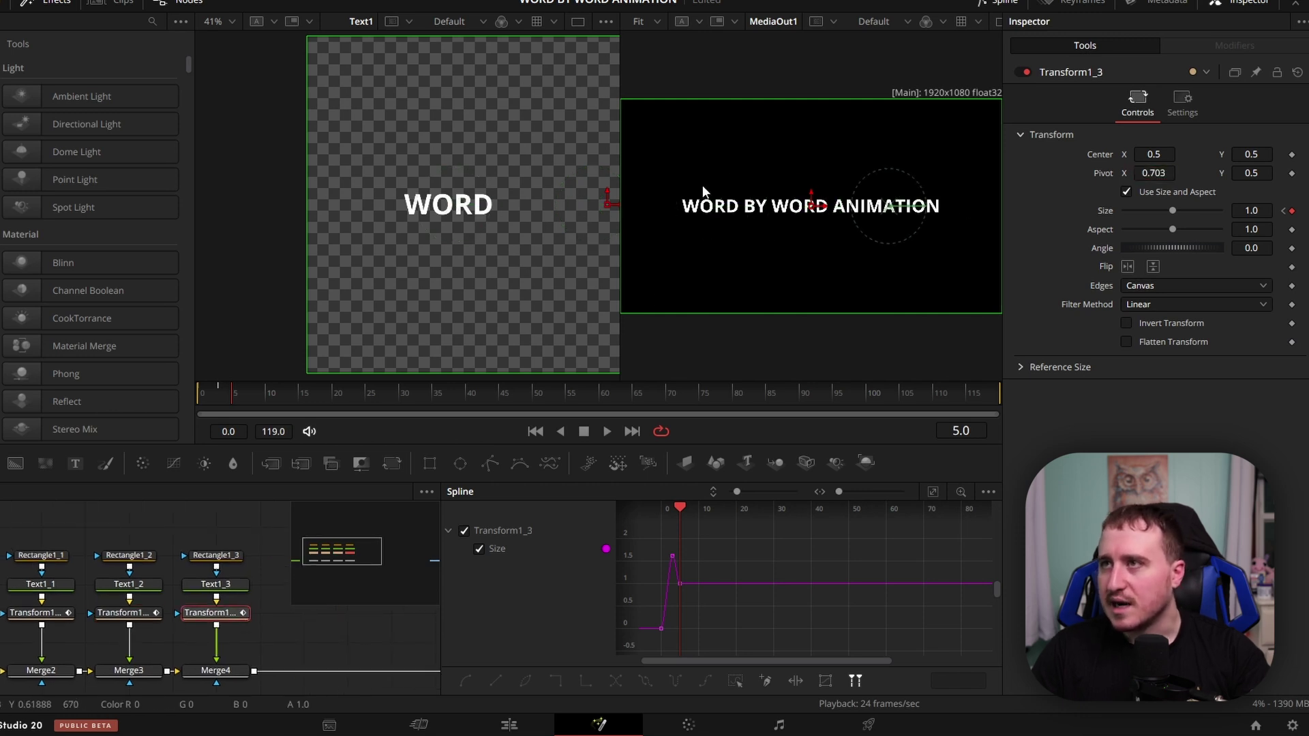
Step: Play the animation to check the pivots, then return to the first frame
key("space")
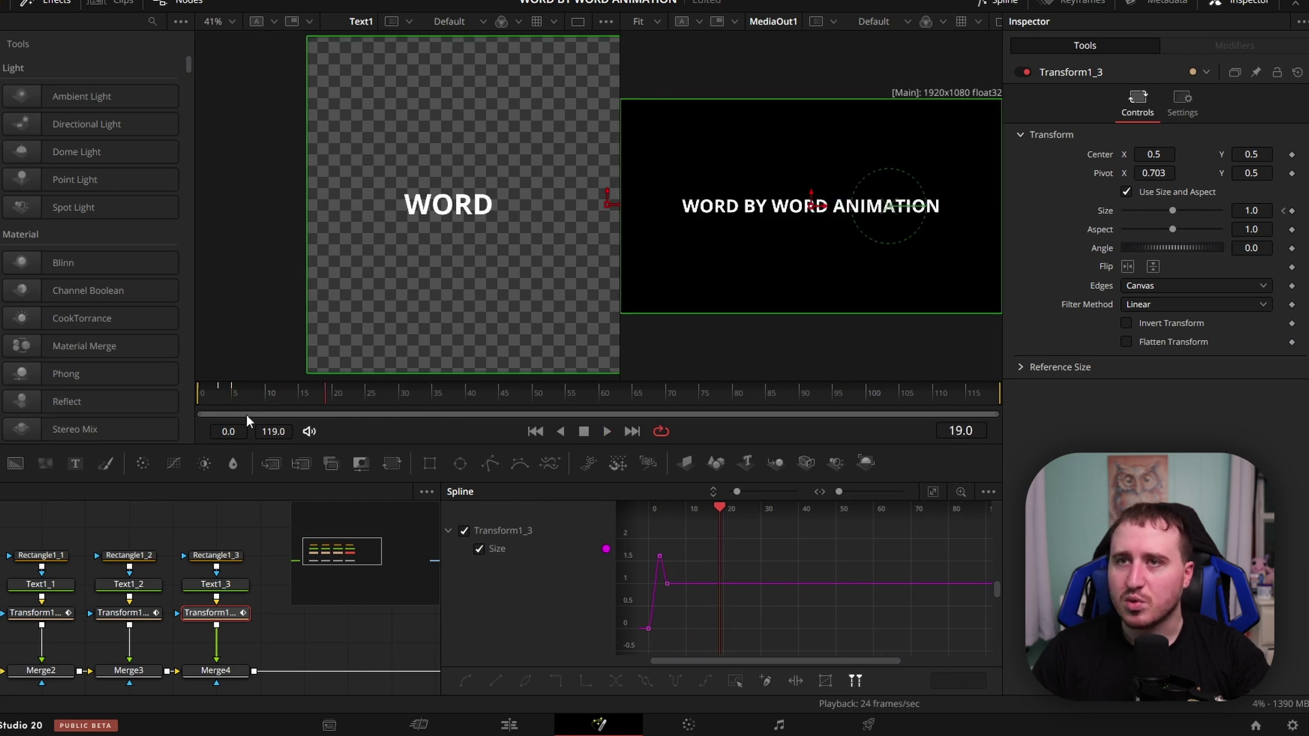
left_click(242, 516)
key("space")
key("Home")
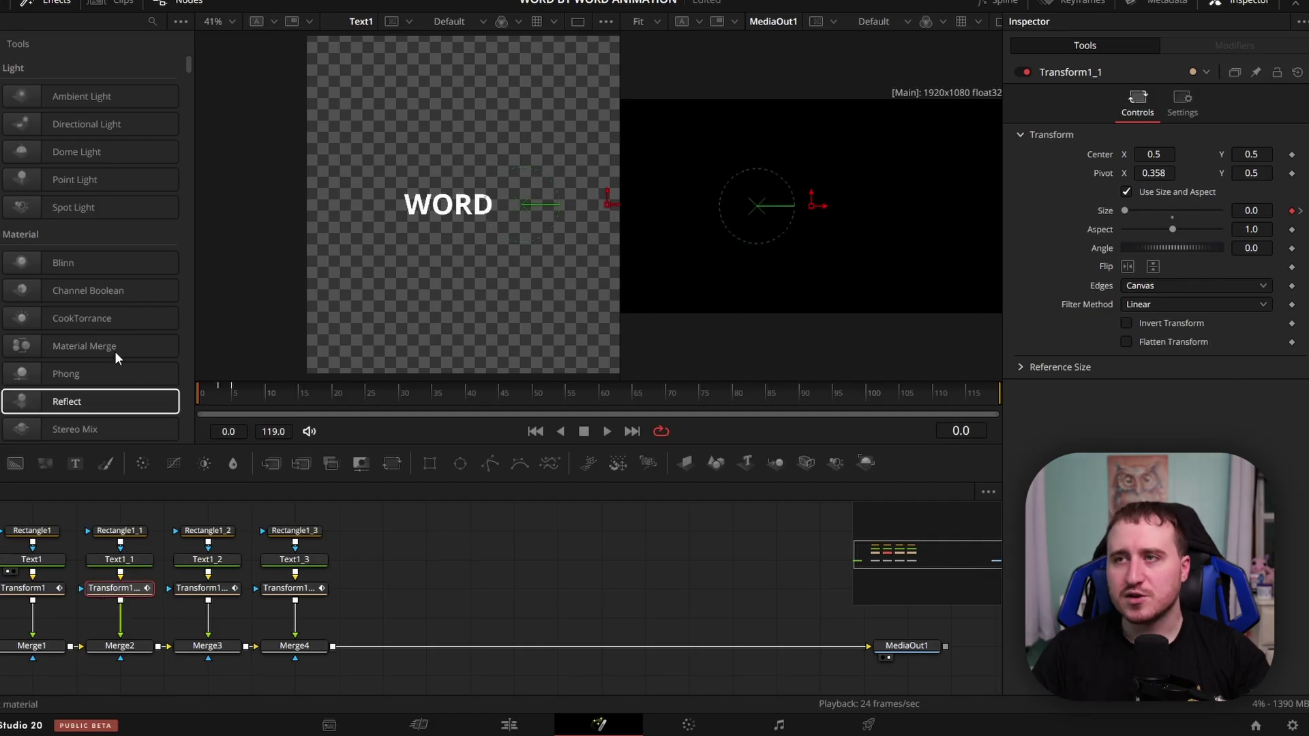
Step: In the Keyframes timeline, delay the BY word's Size keys to around frame 15
left_click(1059, 2)
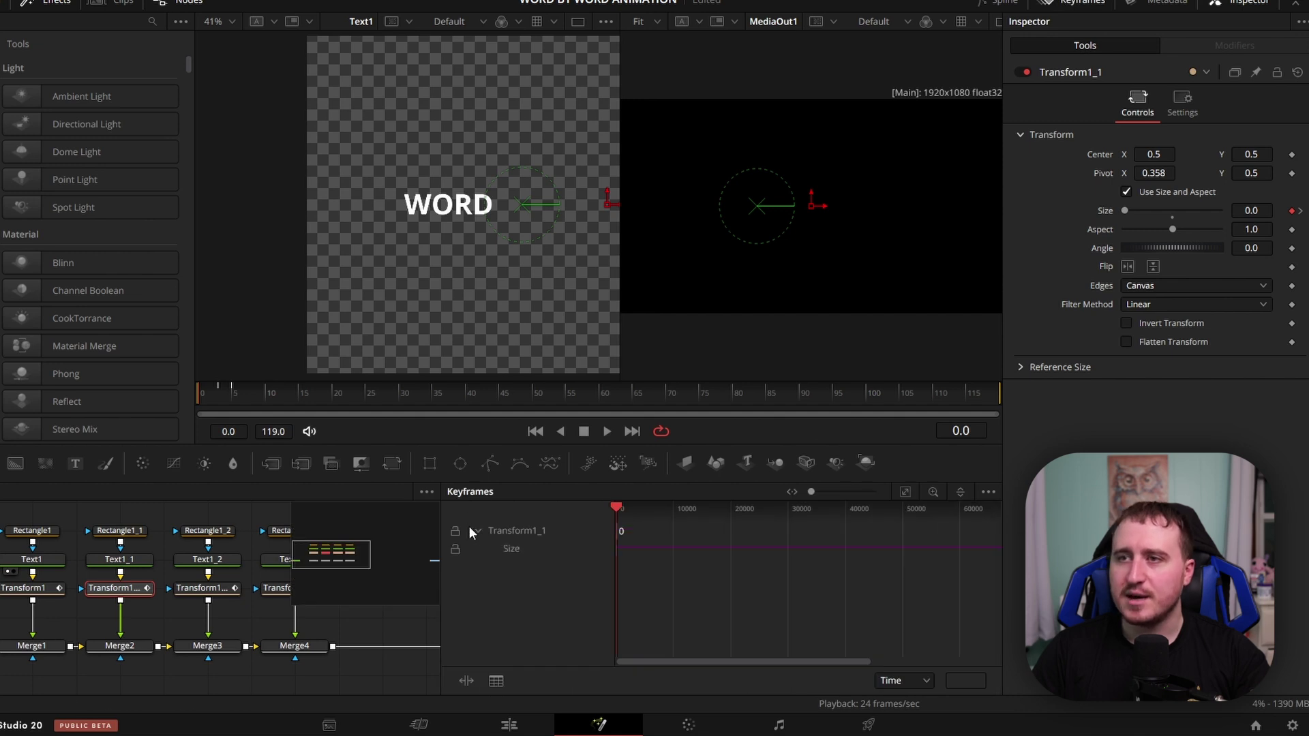
left_click(904, 491)
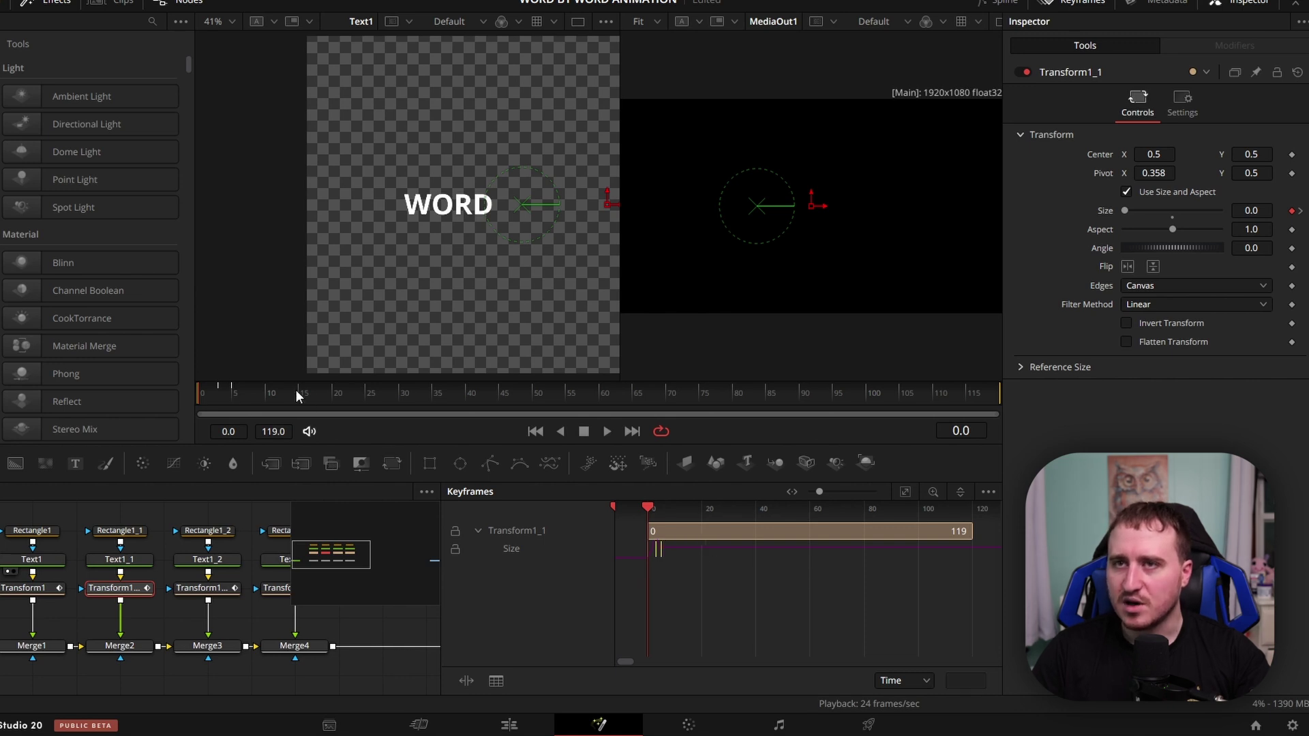
left_click_drag(232, 396, 269, 401)
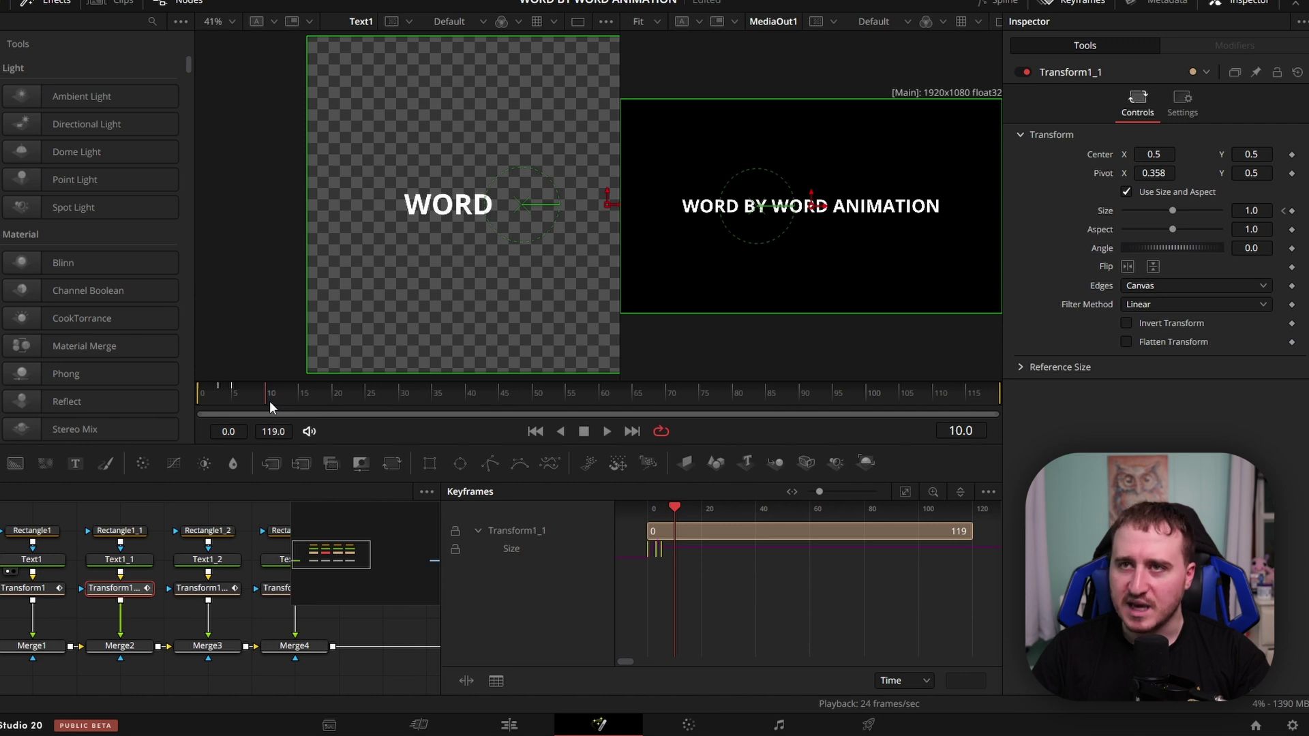
left_click_drag(269, 400, 300, 410)
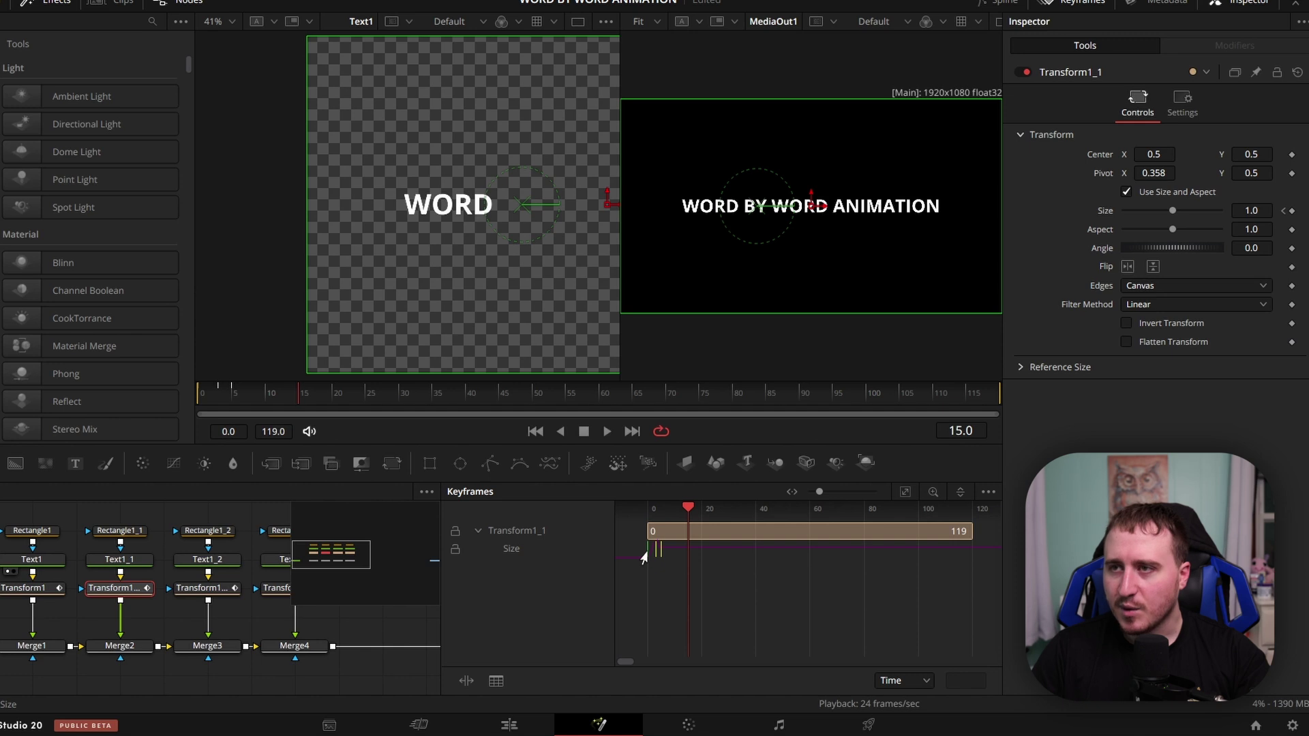
left_click_drag(674, 556, 687, 559)
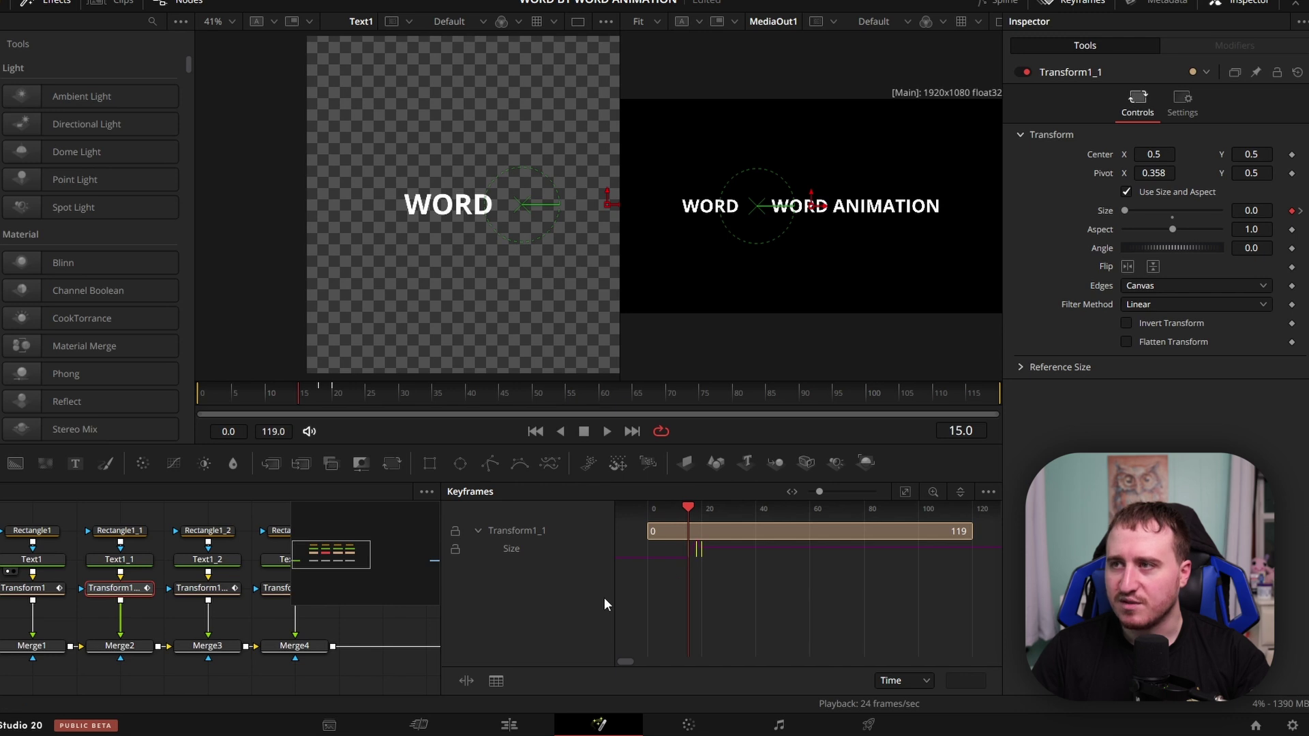
Step: Shift Transform1_2's Size keys so the third word pops at about frame 30
left_click_drag(223, 615, 174, 618)
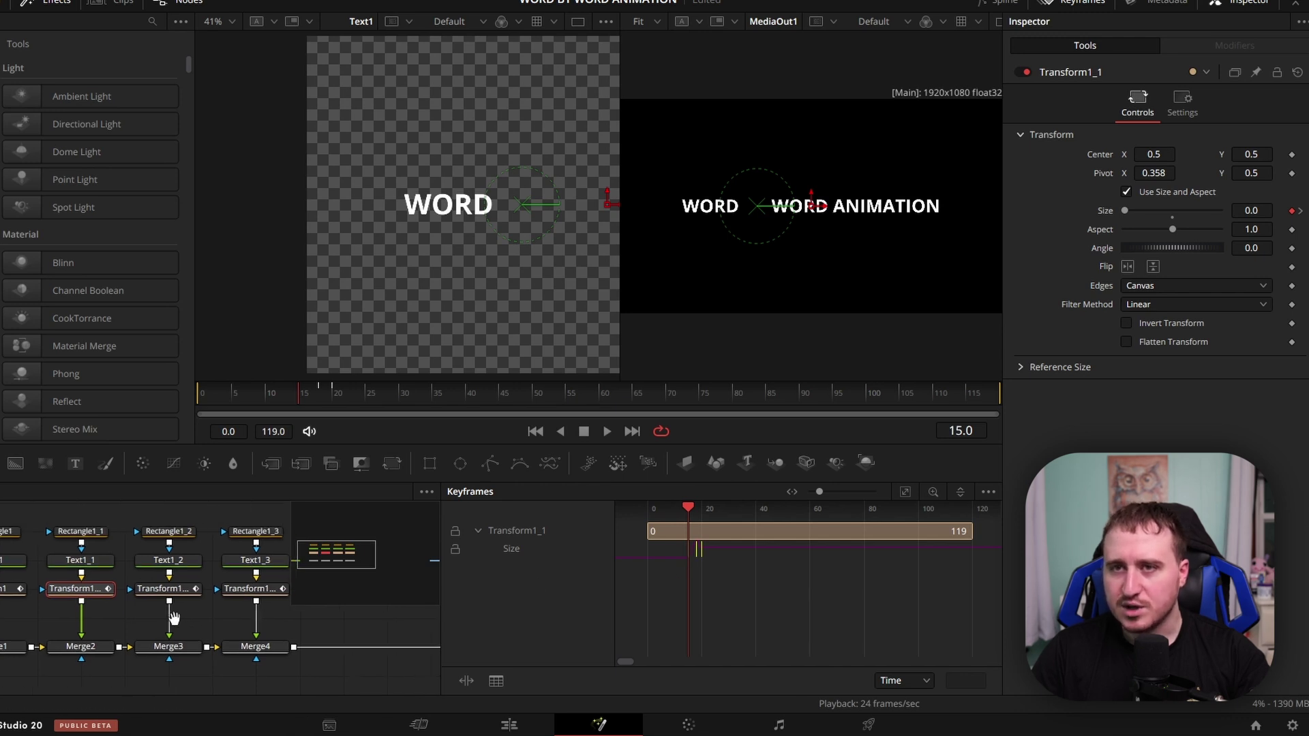
left_click(170, 592)
left_click_drag(302, 401, 404, 404)
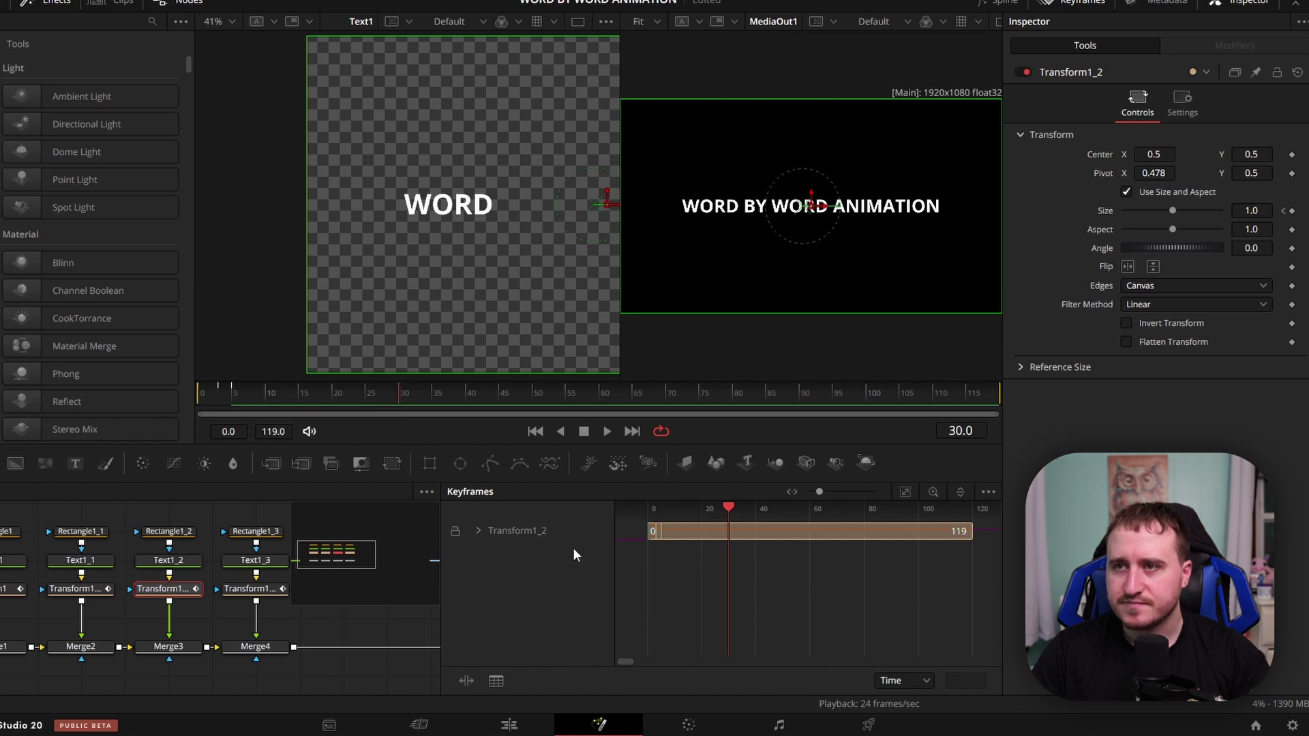
left_click(477, 531)
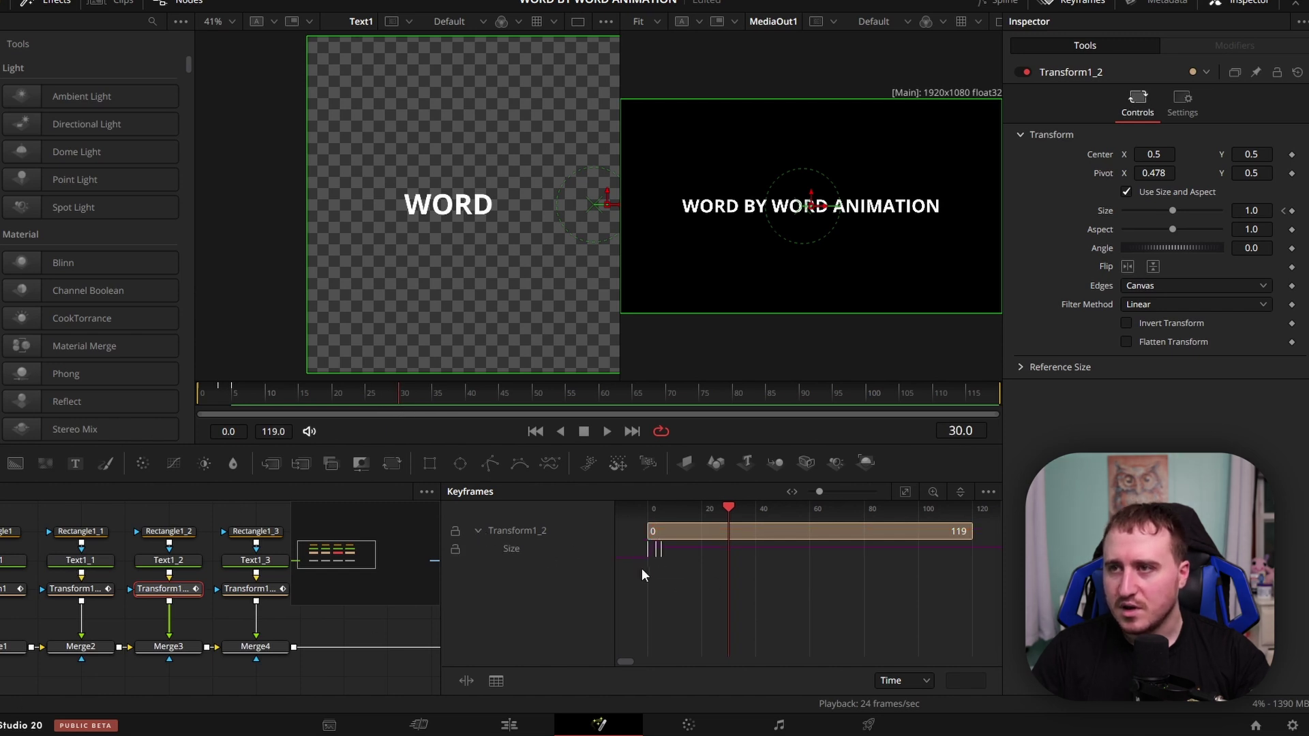
left_click_drag(677, 561, 732, 564)
Step: Shift Transform1_3's Size keys so ANIMATION pops around frame 45
left_click_drag(444, 389, 502, 399)
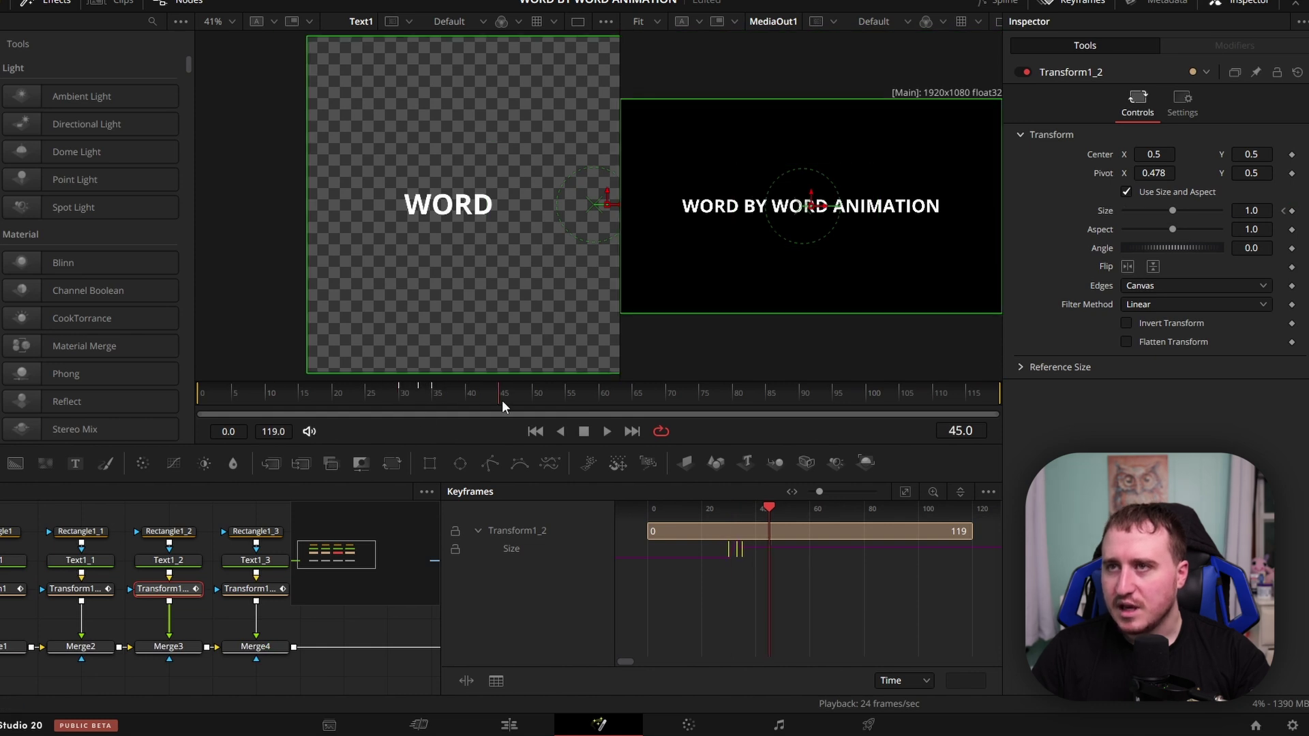
left_click(256, 588)
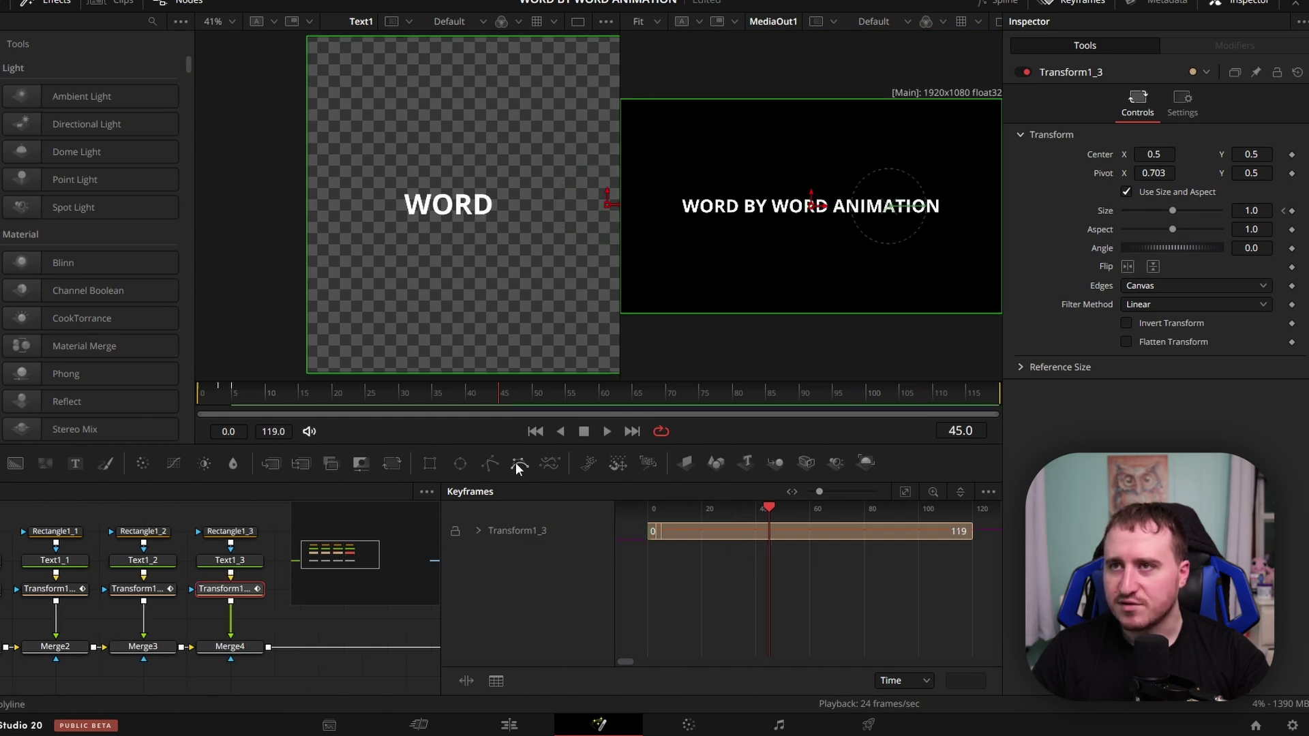
left_click(479, 531)
left_click_drag(658, 551, 772, 557)
left_click(679, 625)
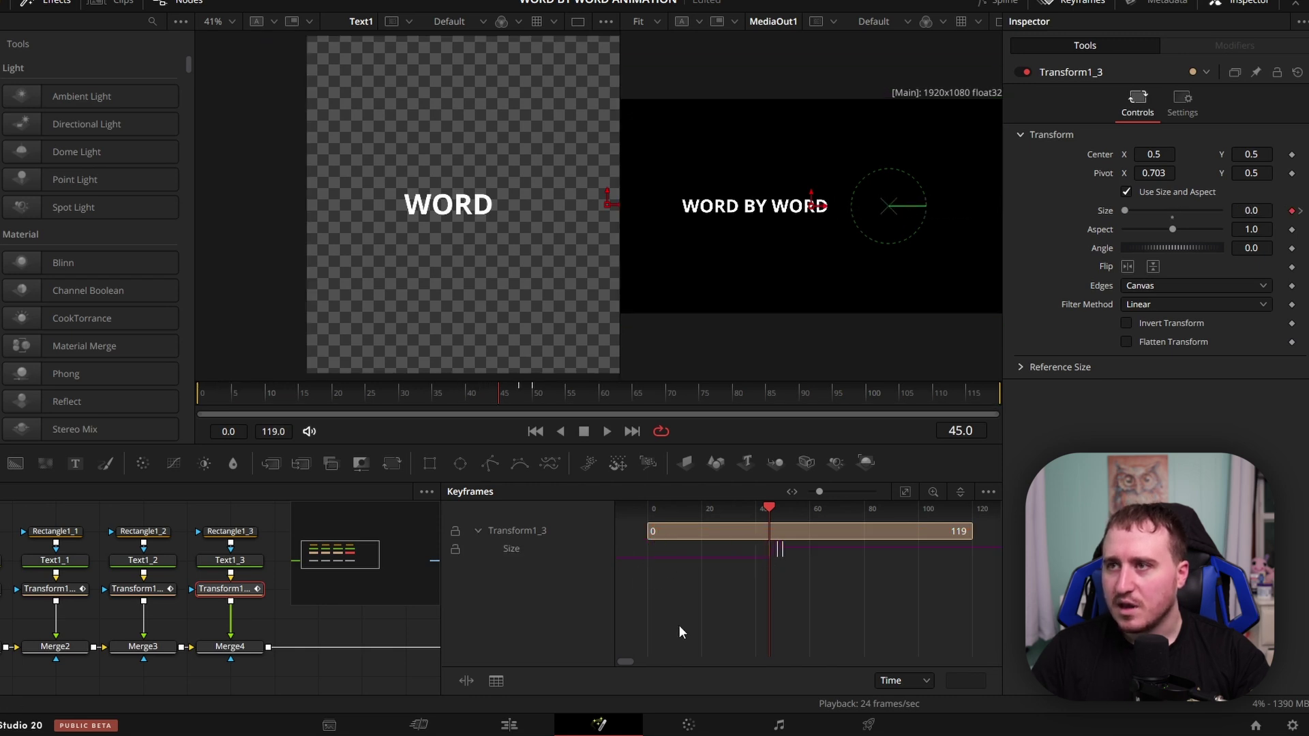
Step: Play the staggered animation from frame 0 and scrub back to frame 39 to check timing
left_click(535, 431)
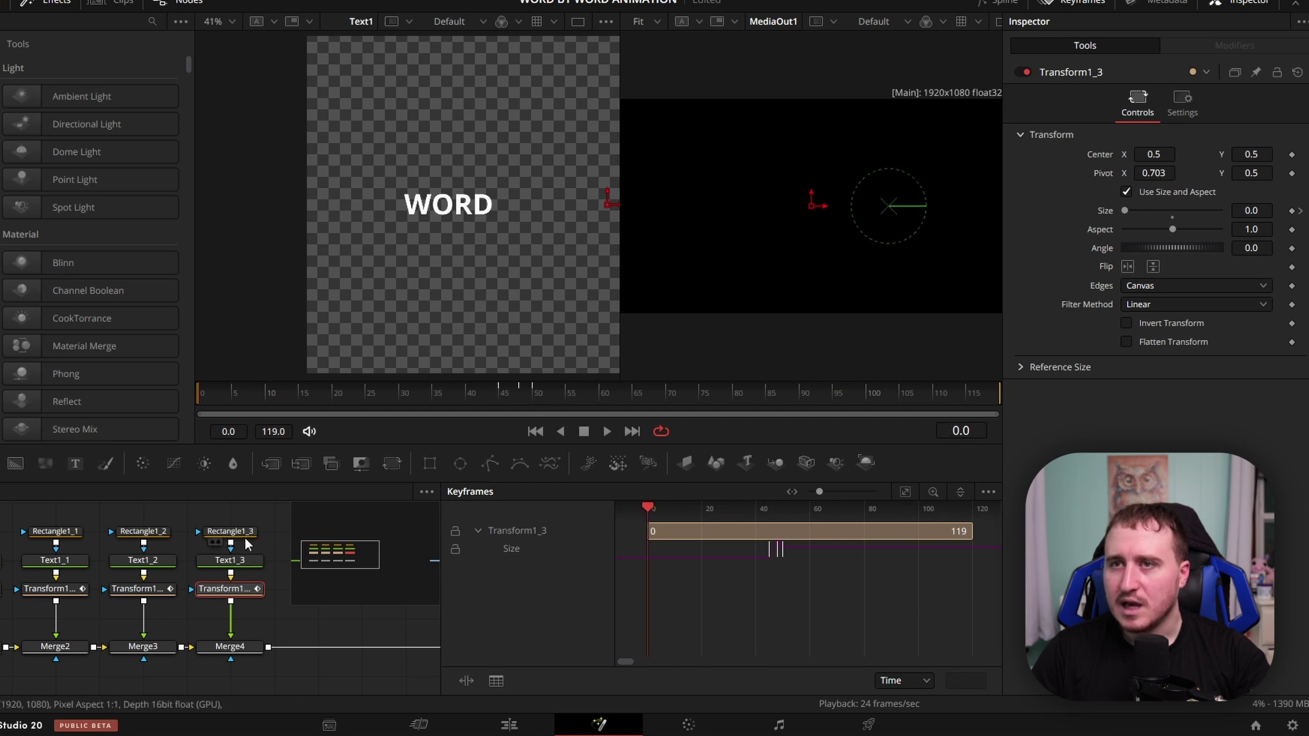
left_click(289, 615)
key("space")
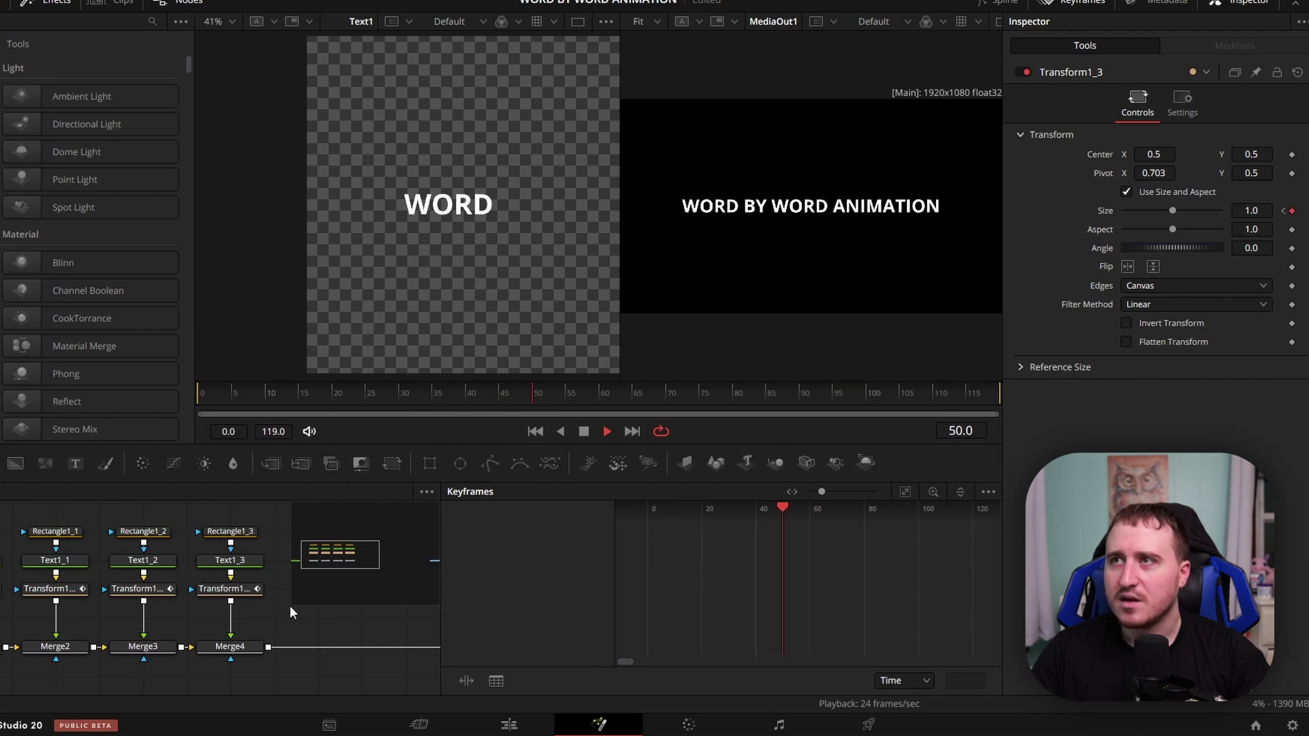
key("space")
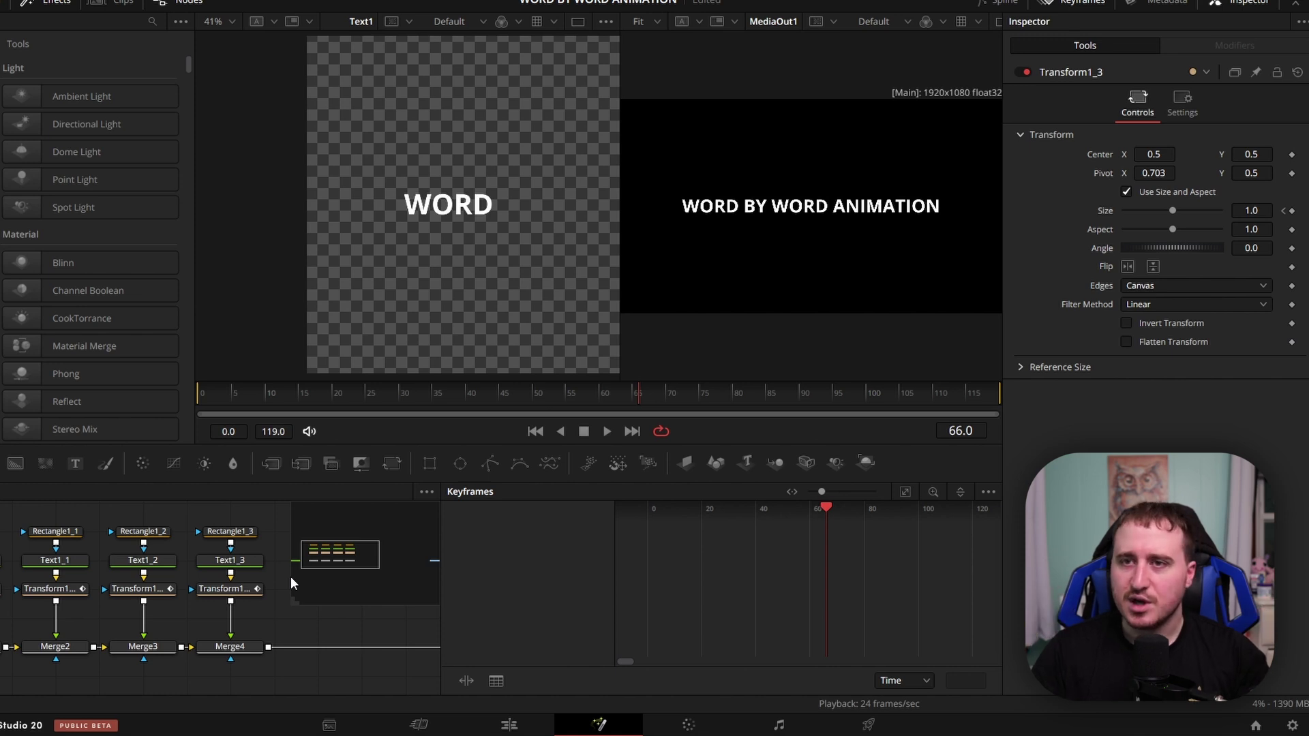
left_click(225, 589)
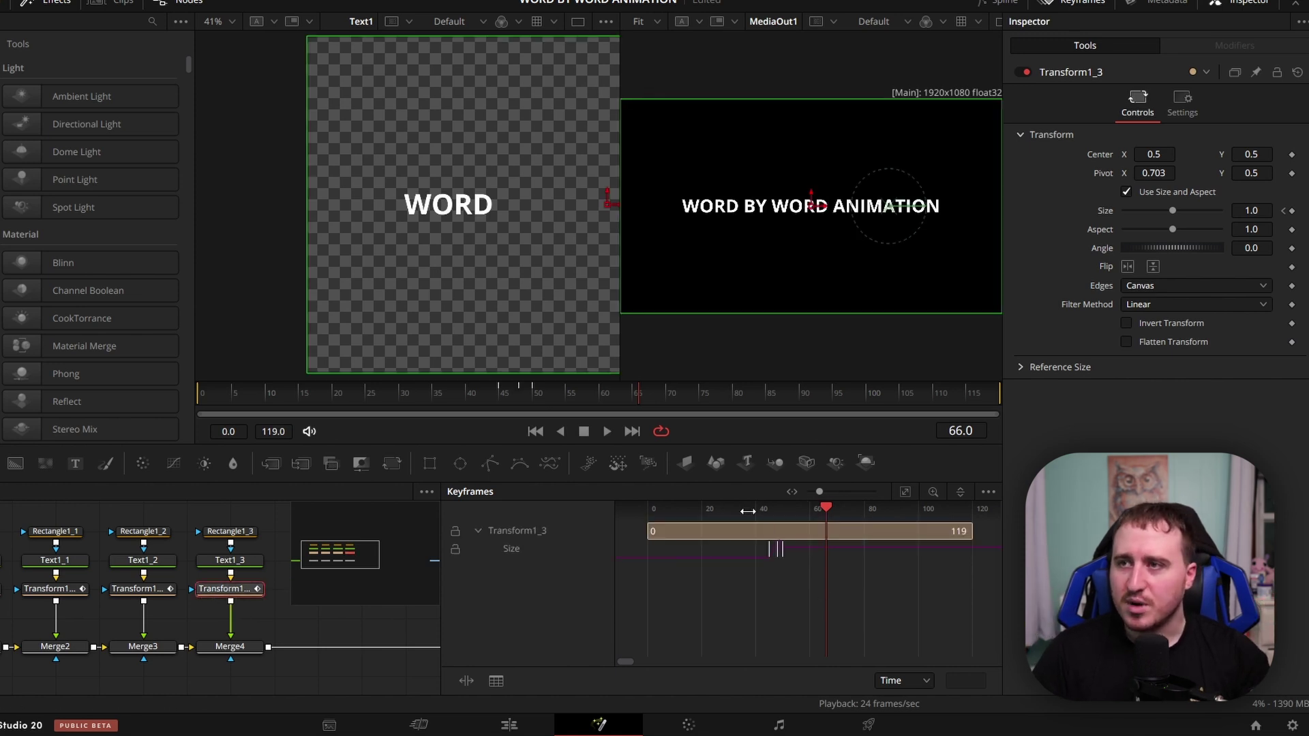
left_click_drag(593, 401, 462, 392)
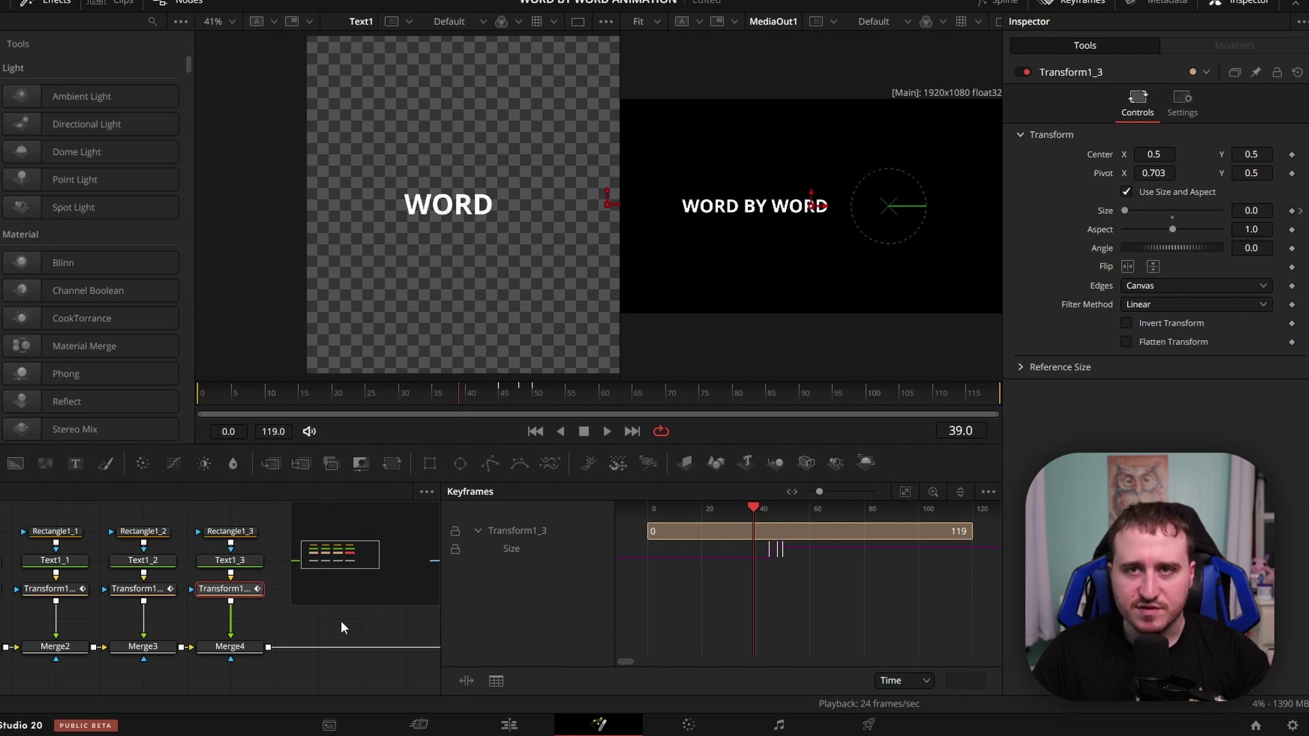
Step: Enable motion blur on the first word's transform with quality 15 and a shorter shutter angle
scroll(130, 599, "left", 3)
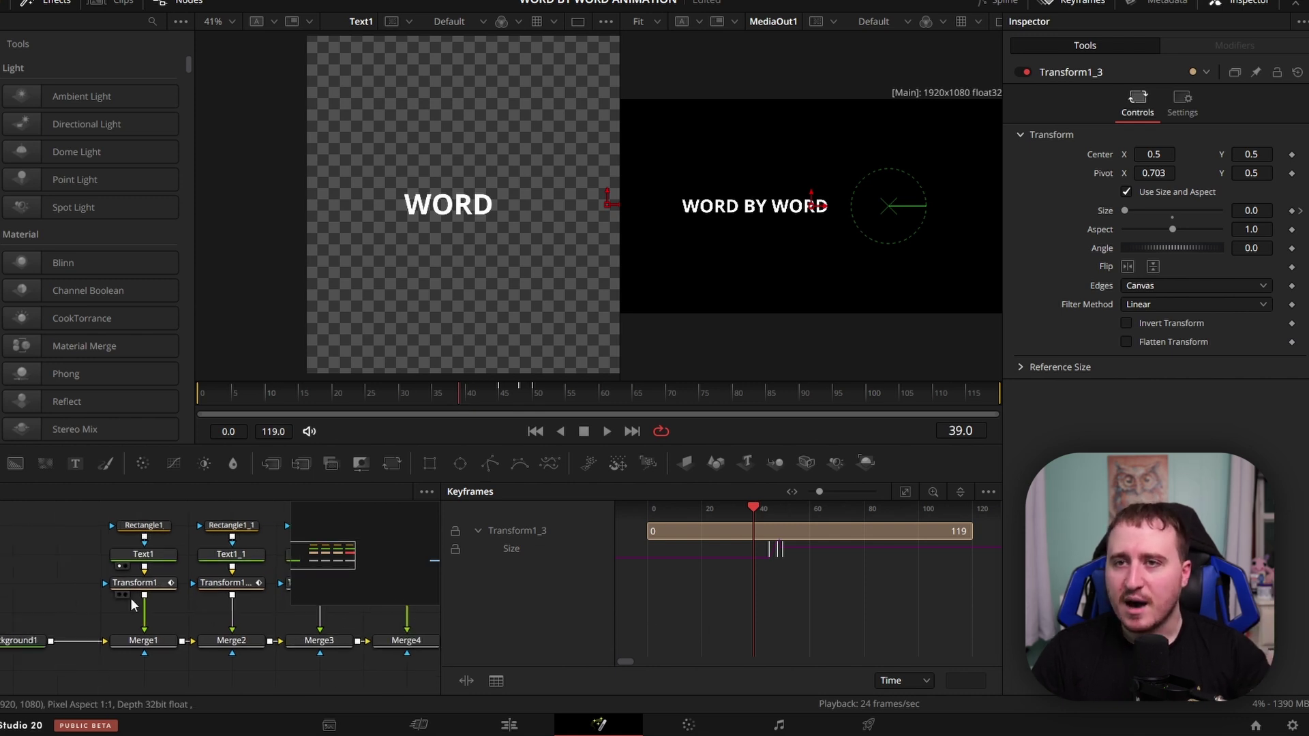
left_click(165, 585)
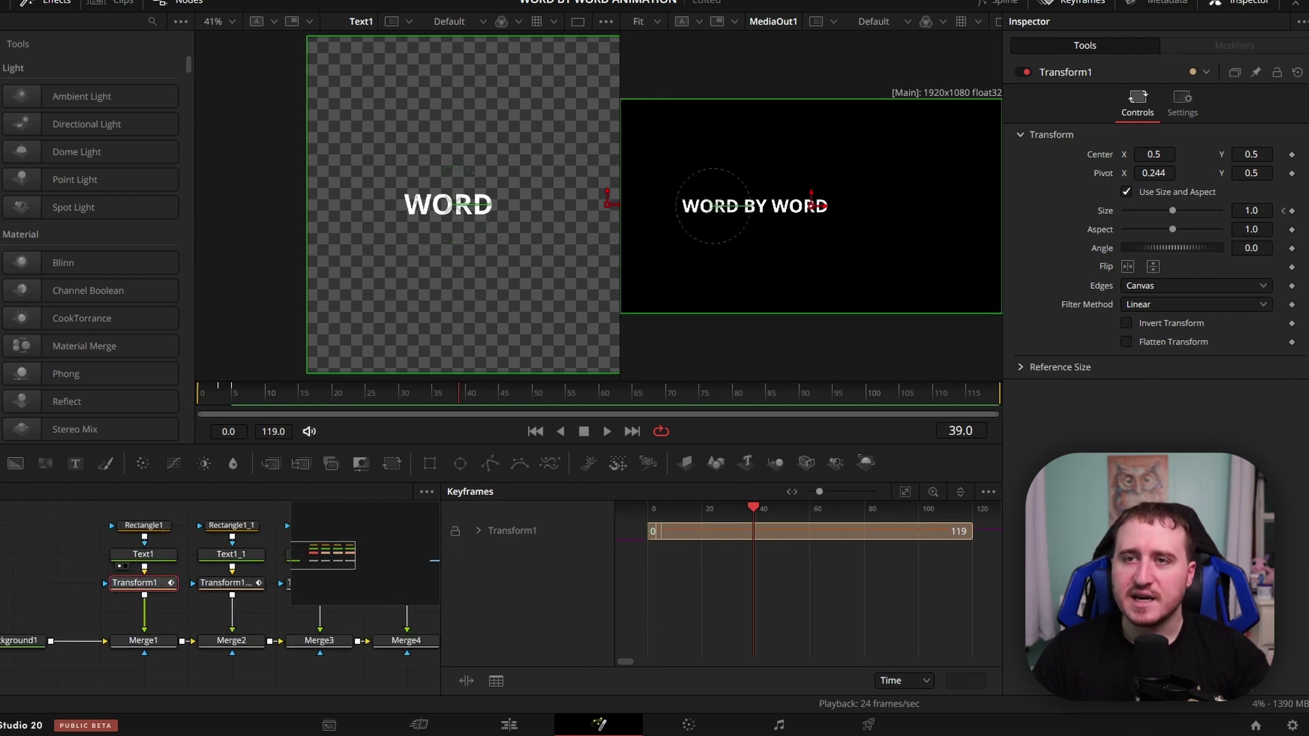
left_click(1201, 108)
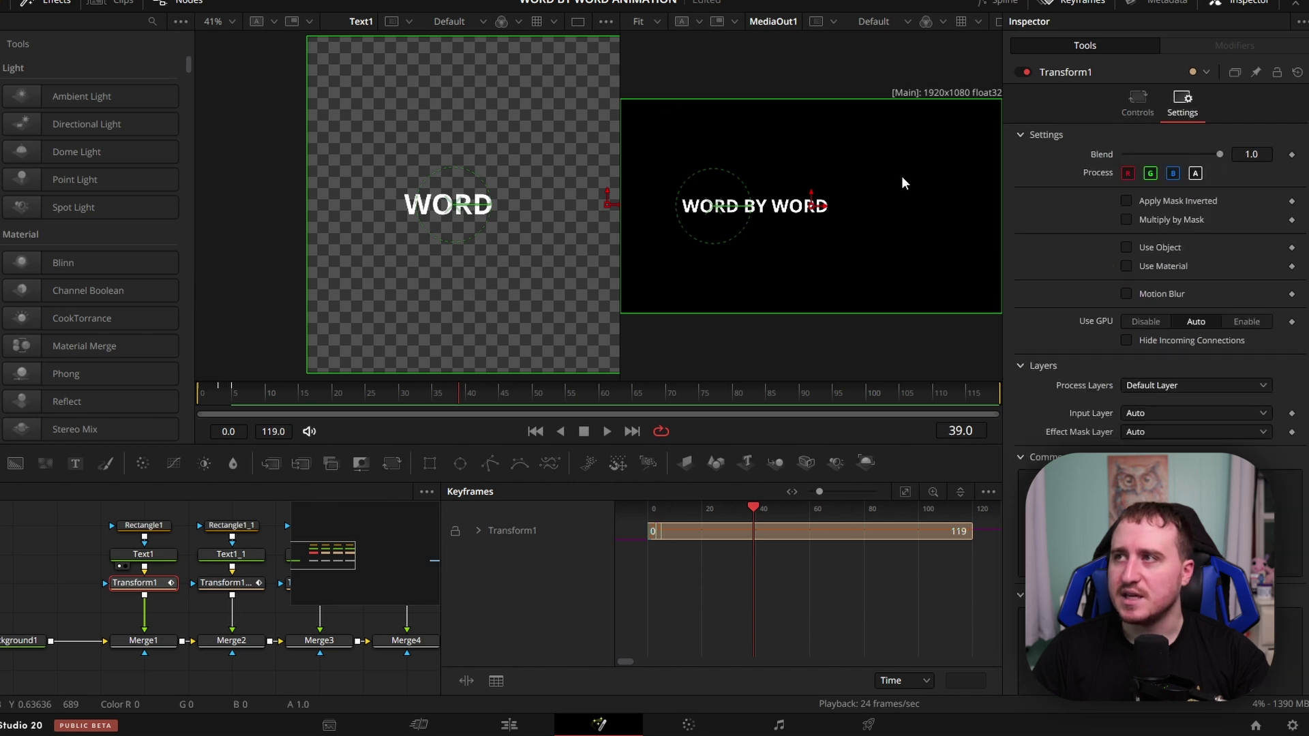
left_click(1129, 293)
left_click_drag(1147, 312, 1220, 314)
key("BackSpace")
type("5")
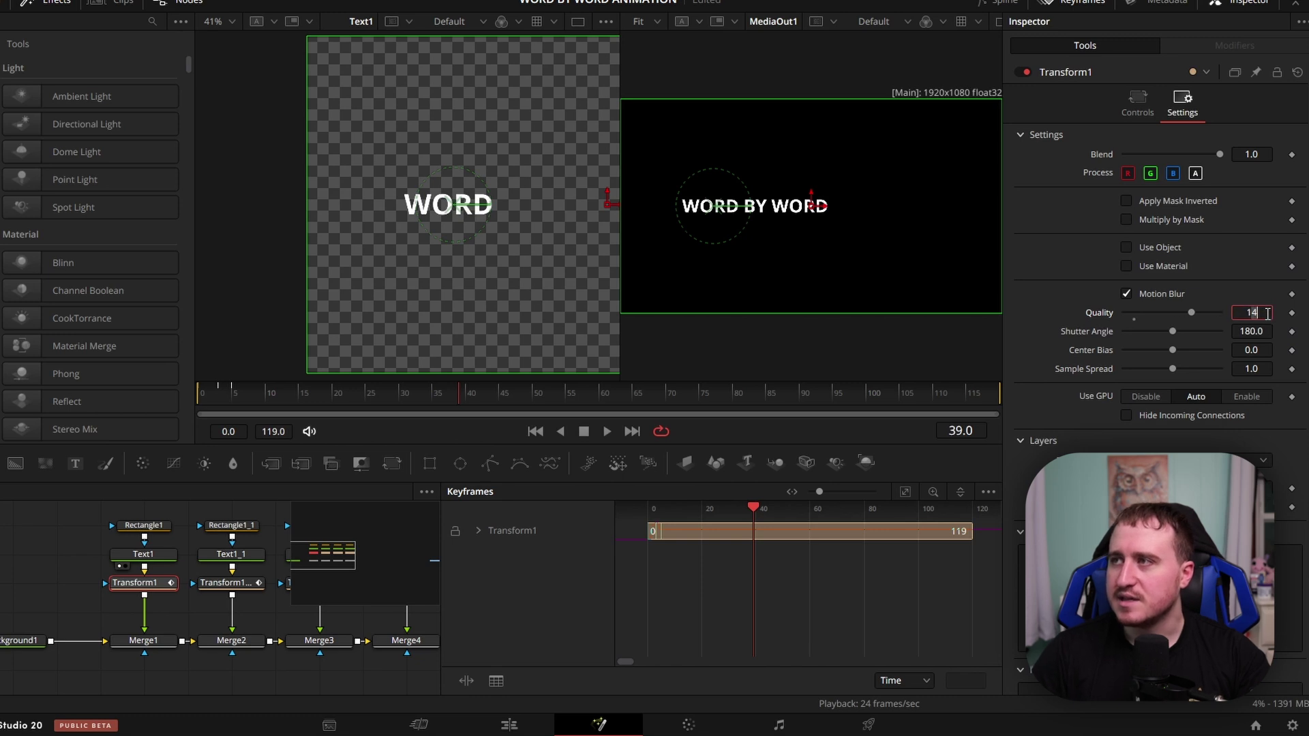
key("Tab")
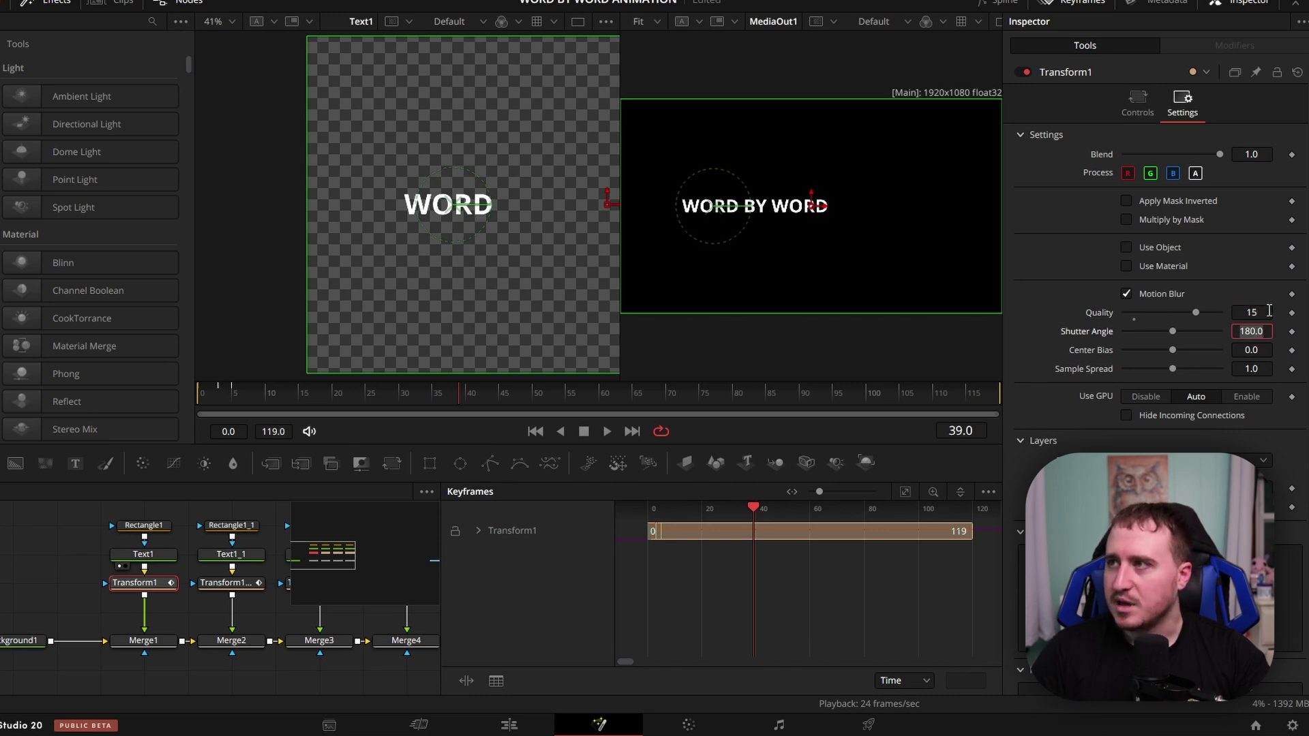
left_click_drag(1172, 332, 1147, 334)
Step: Enable motion blur on the second word's transform with quality 15 and shutter angle 80
left_click(229, 585)
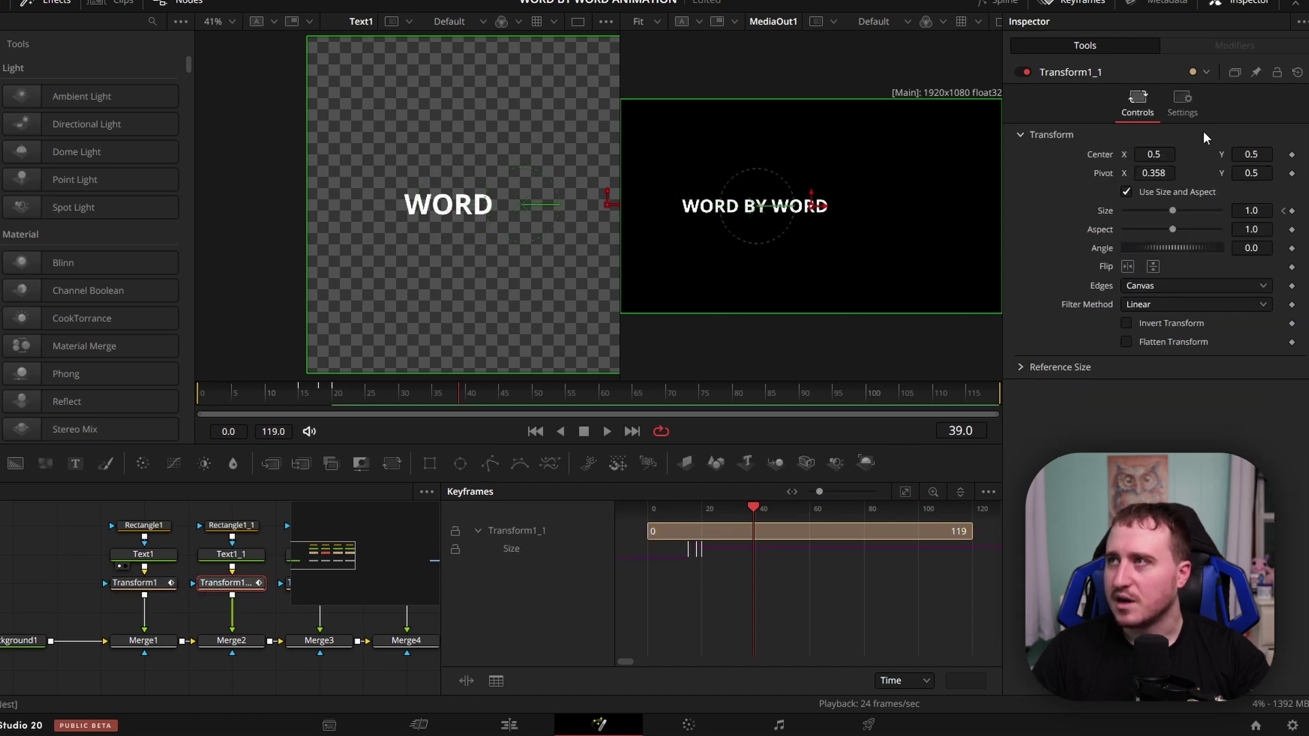
left_click(1185, 110)
left_click(1127, 266)
left_click(1127, 267)
left_click(1127, 293)
left_click(1266, 314)
type("15")
key("Tab")
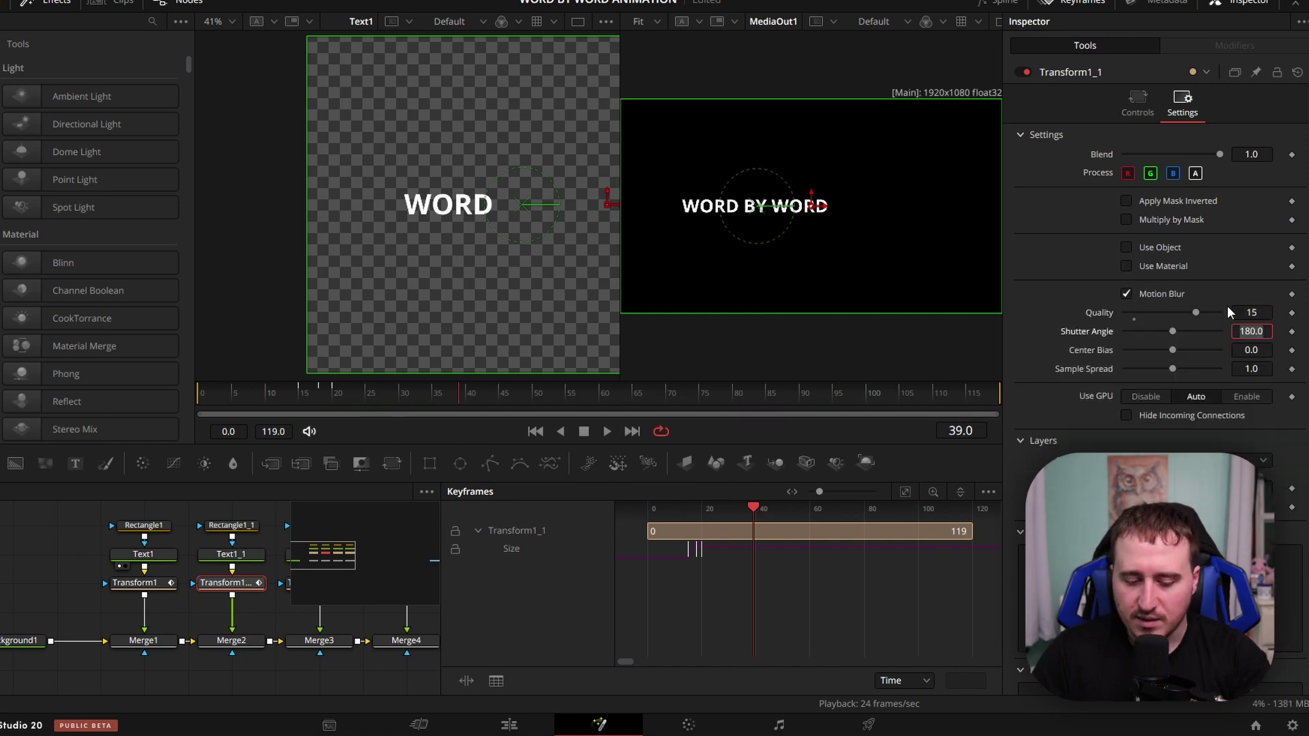
type("80")
key("Tab")
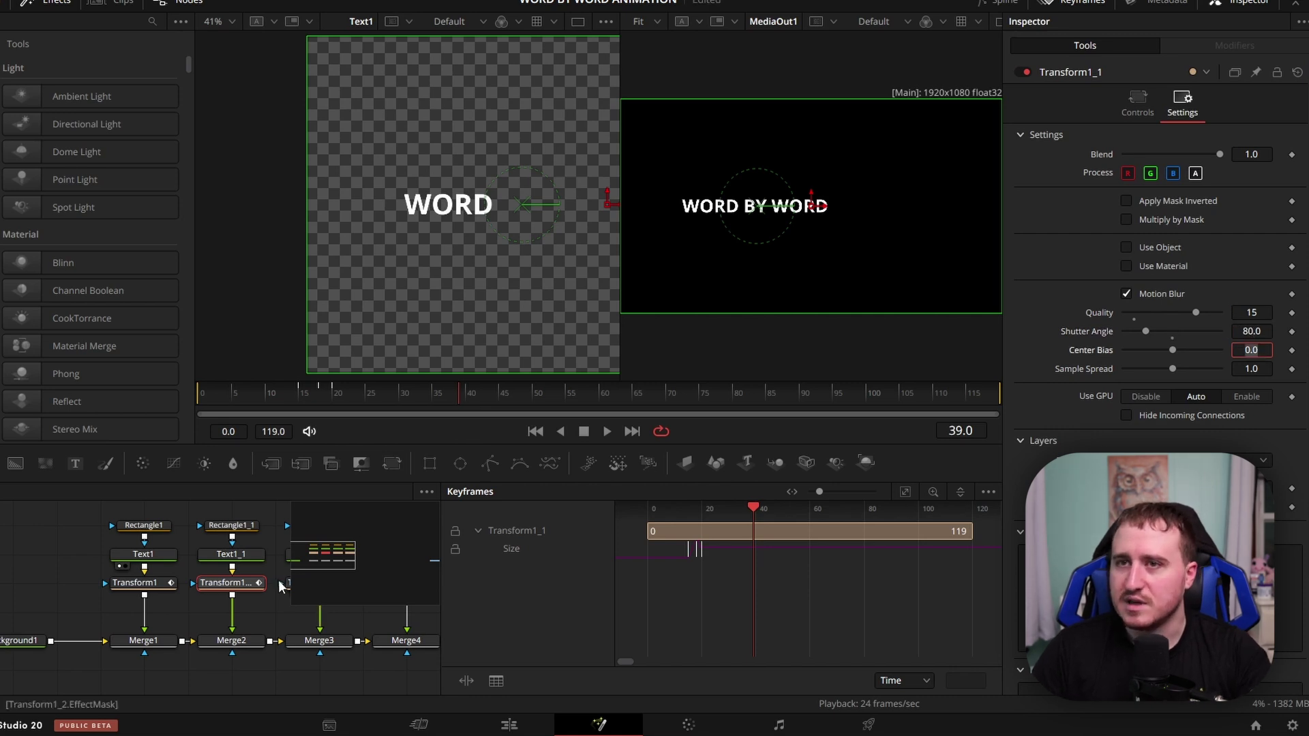
Step: Enable motion blur on the third word's transform with quality 15 and shutter angle 80
left_click(288, 584)
scroll(286, 569, "up", 2)
left_click(1182, 103)
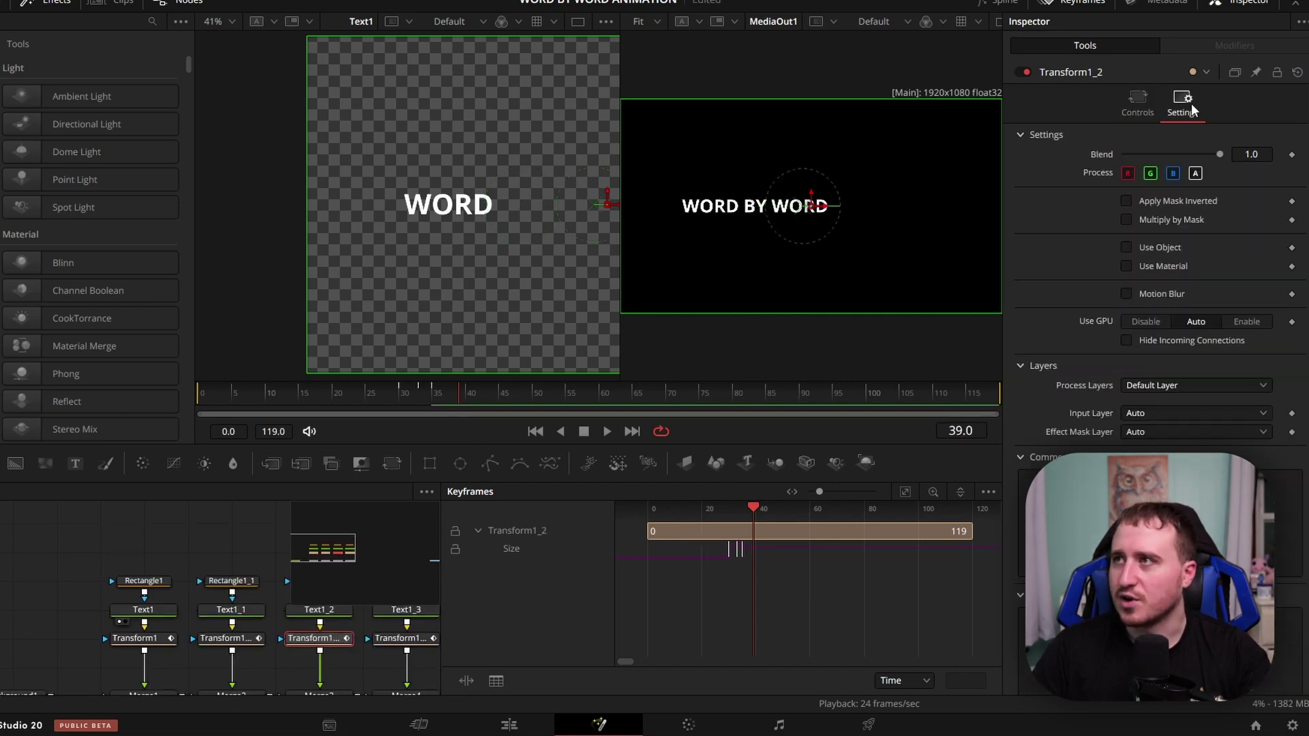
left_click(1127, 294)
left_click(1261, 312)
type("15")
key("Tab")
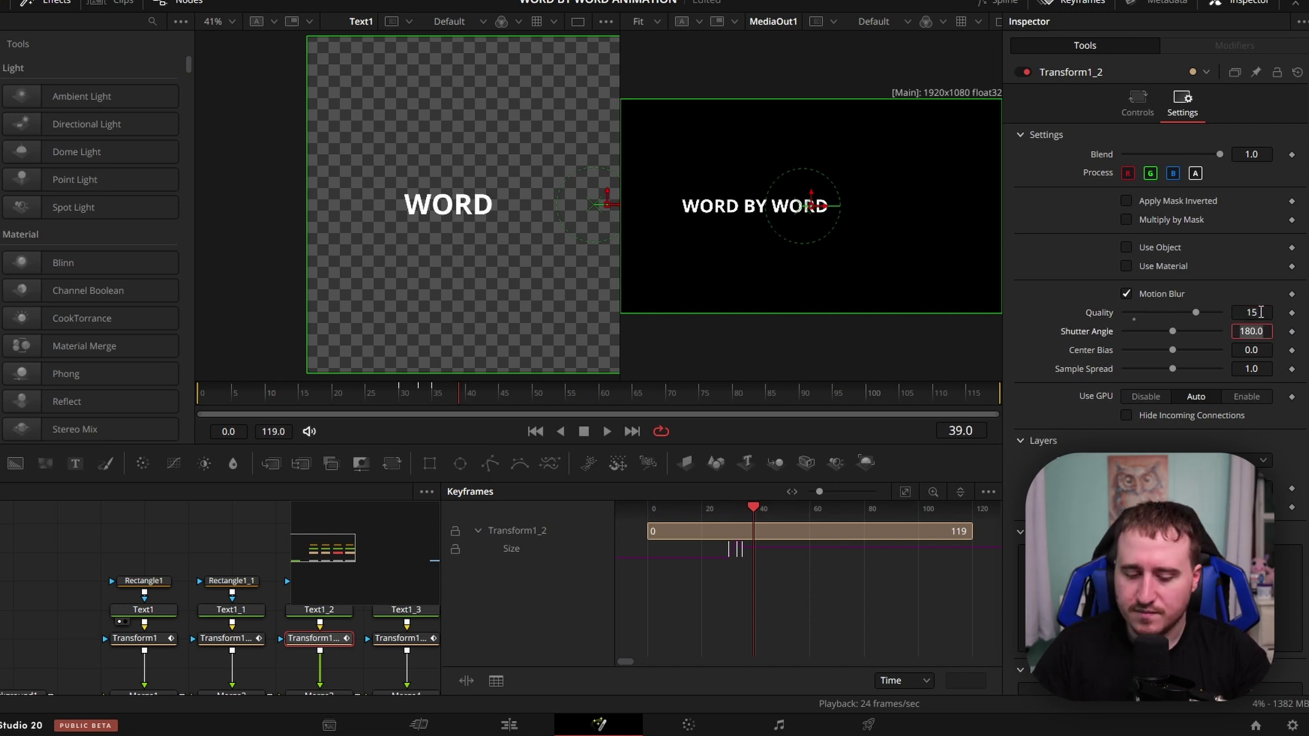
type("80")
key("Tab")
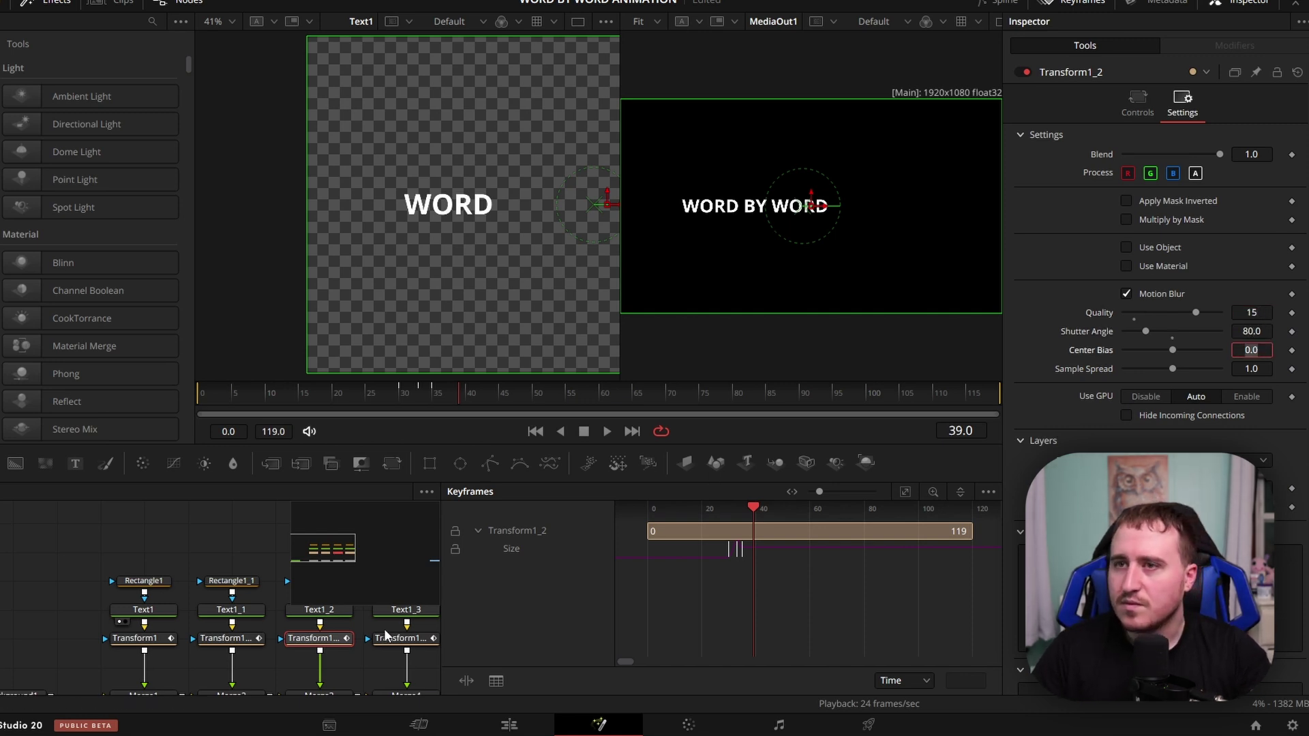
Step: Enable motion blur on the fourth word's transform with quality 15 and shutter angle 80, then deselect it
left_click(401, 638)
left_click(1183, 108)
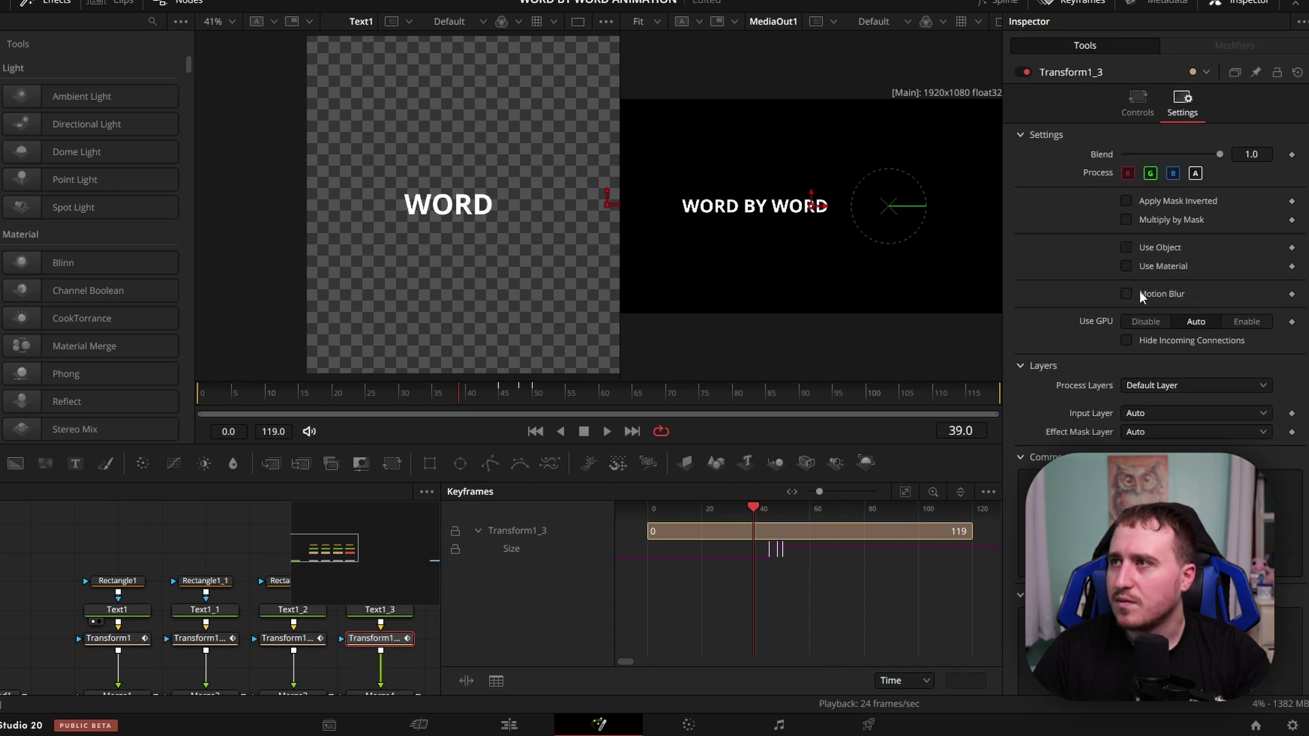
left_click(1126, 294)
left_click(1251, 313)
type("15")
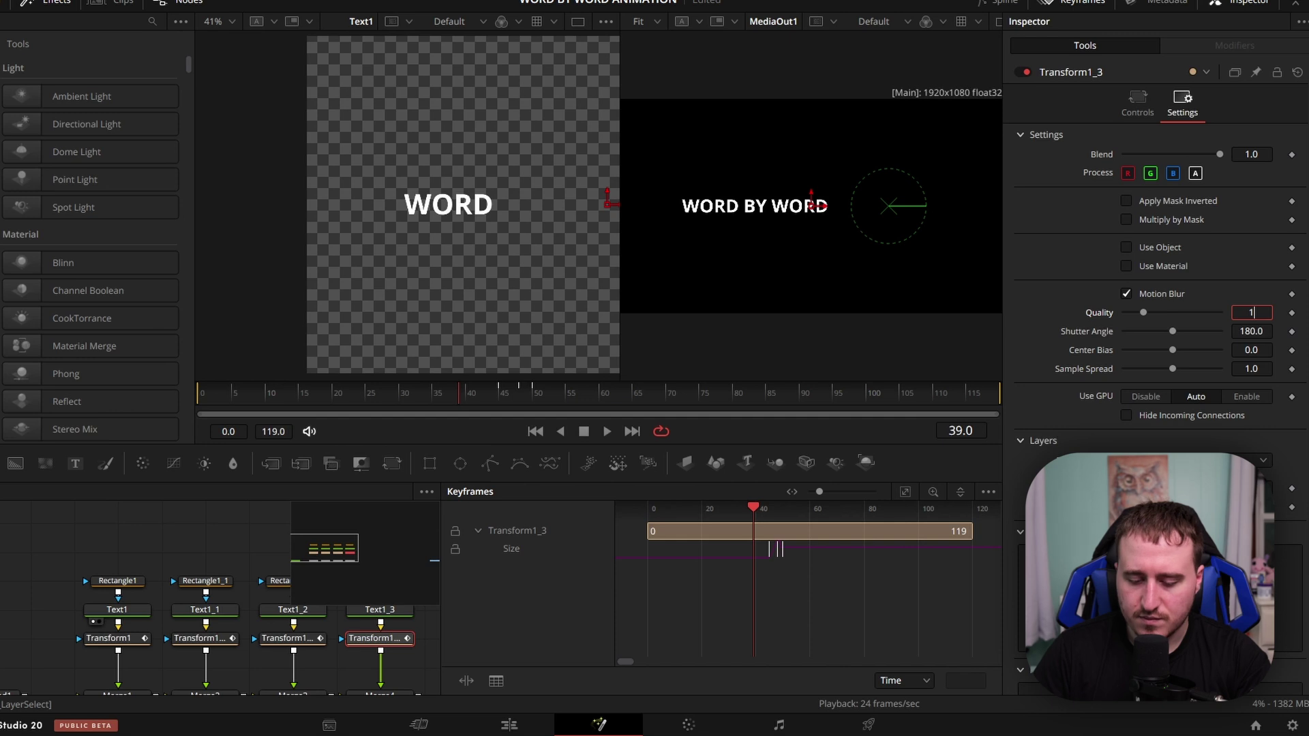
key("Tab")
type("80")
key("Tab")
left_click(199, 574)
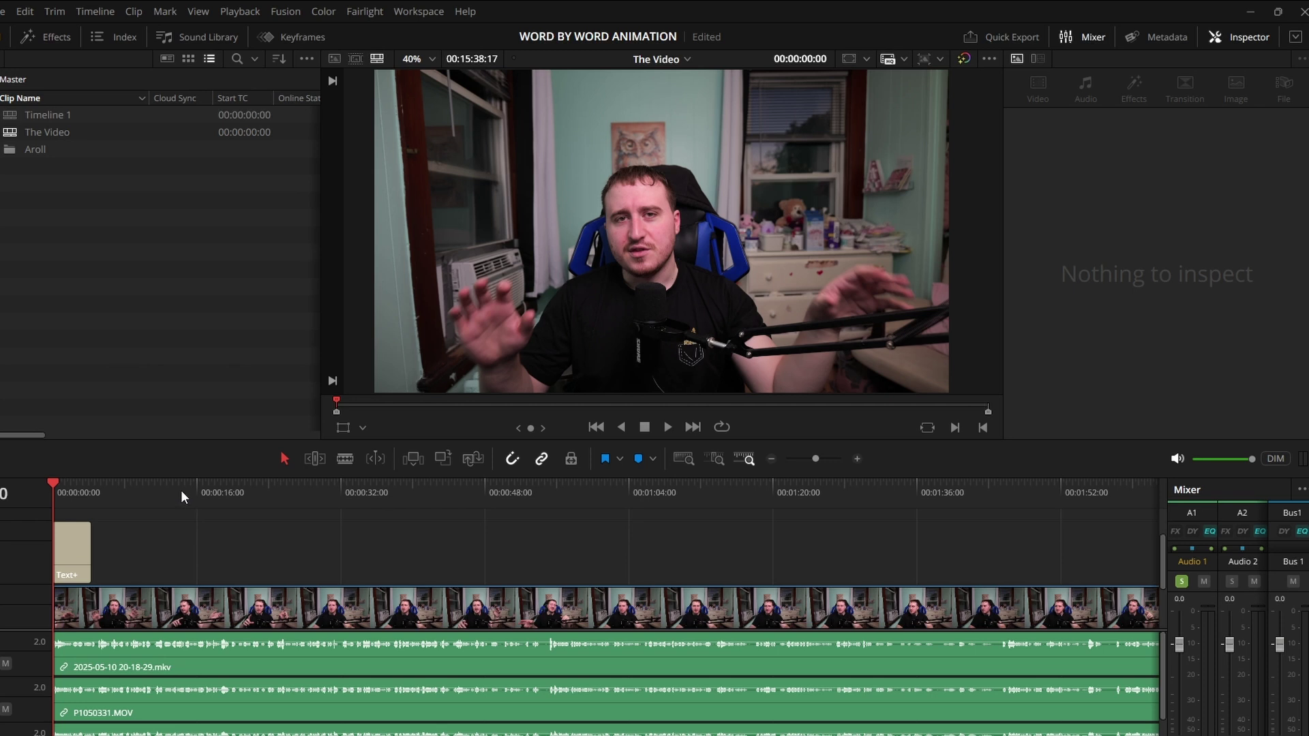
Step: Park the playhead near 00:00:16:14, deselect the clips, and bring up the Timeline menu
left_click(202, 486)
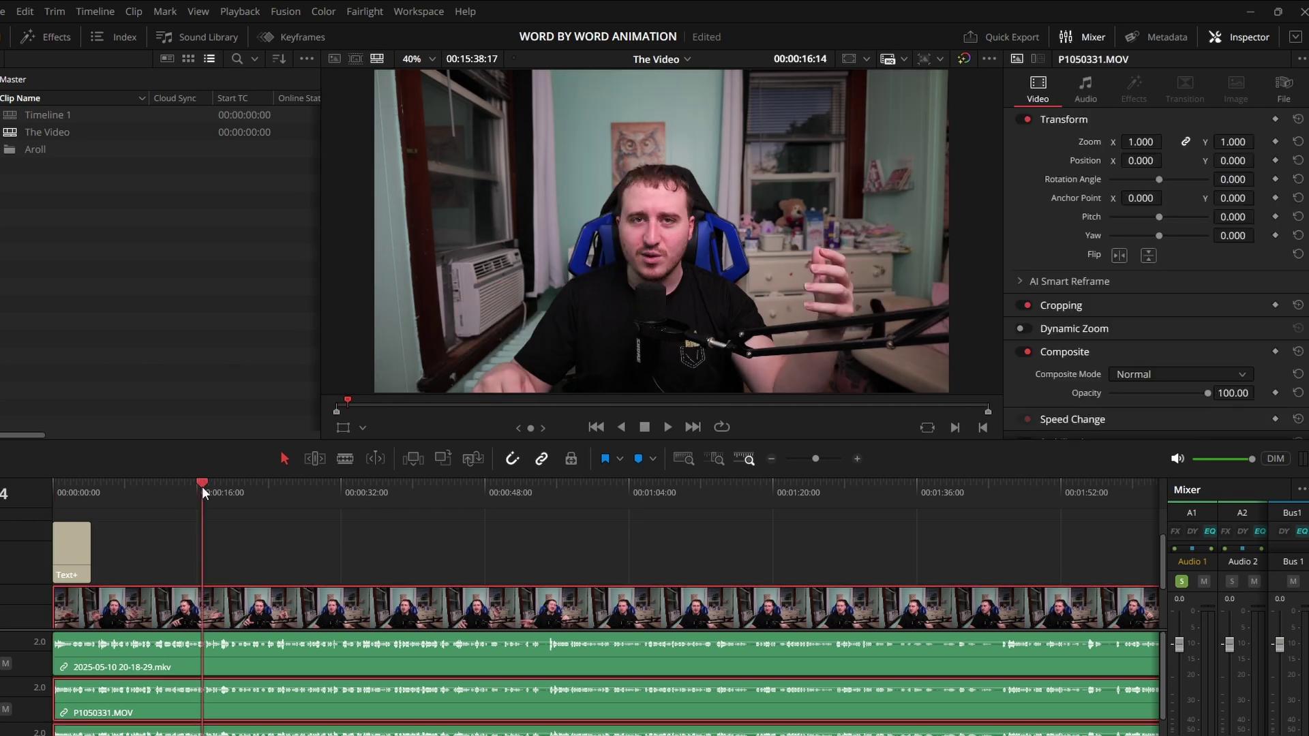
left_click(420, 561)
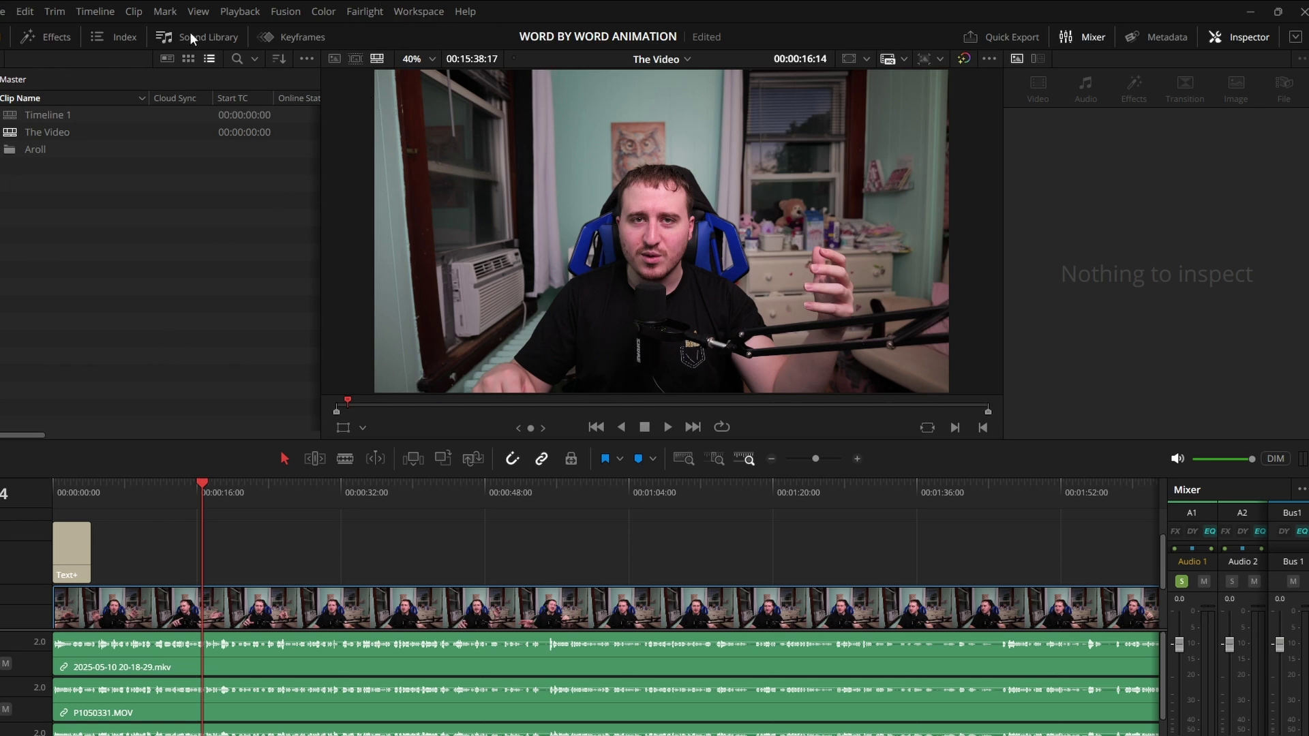
left_click(96, 9)
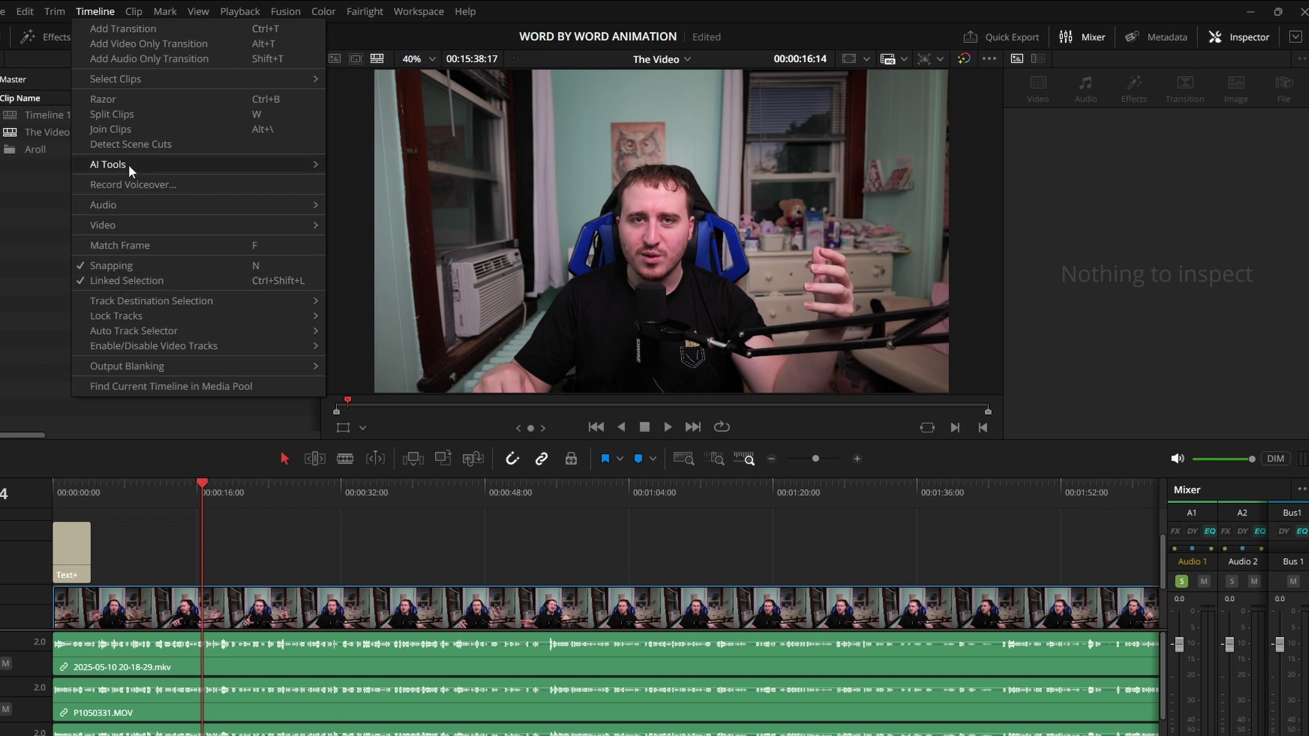
Step: Run AI Tools > Create Subtitles from Audio with an adjusted maximum characters per line
mouse_move(129, 165)
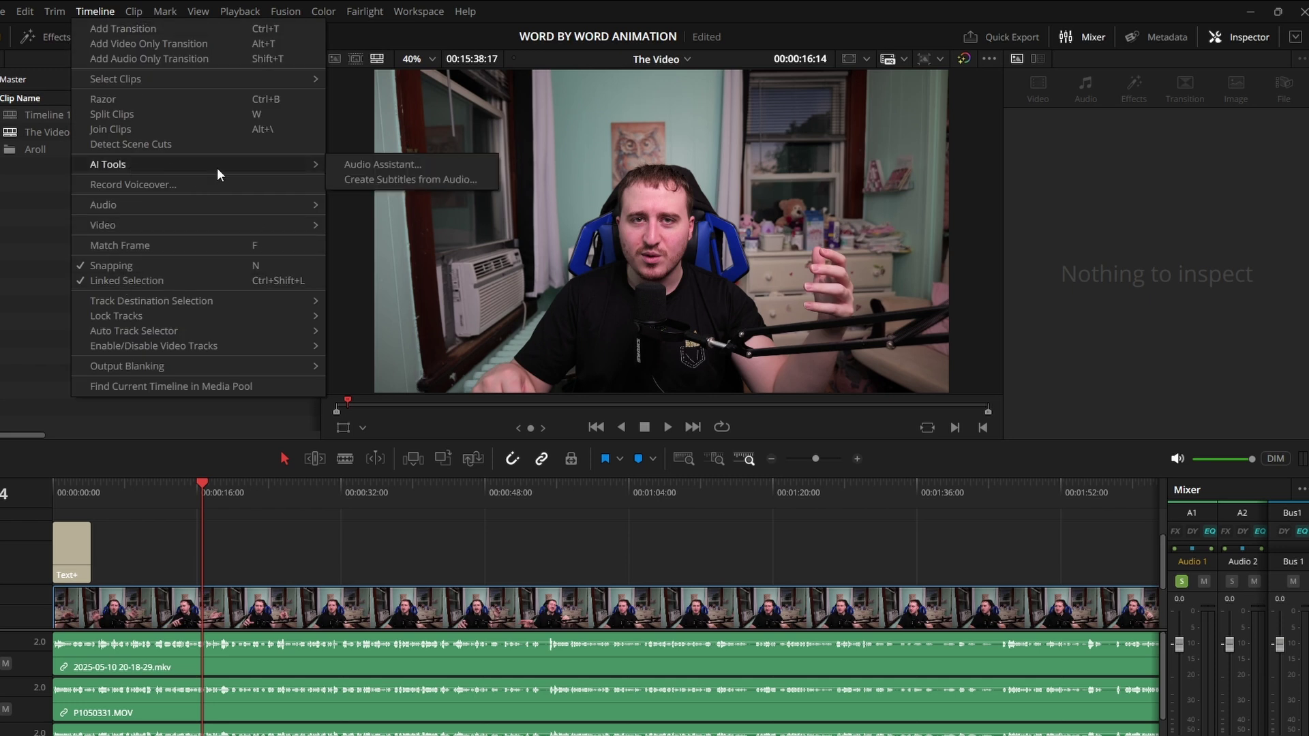
left_click(386, 181)
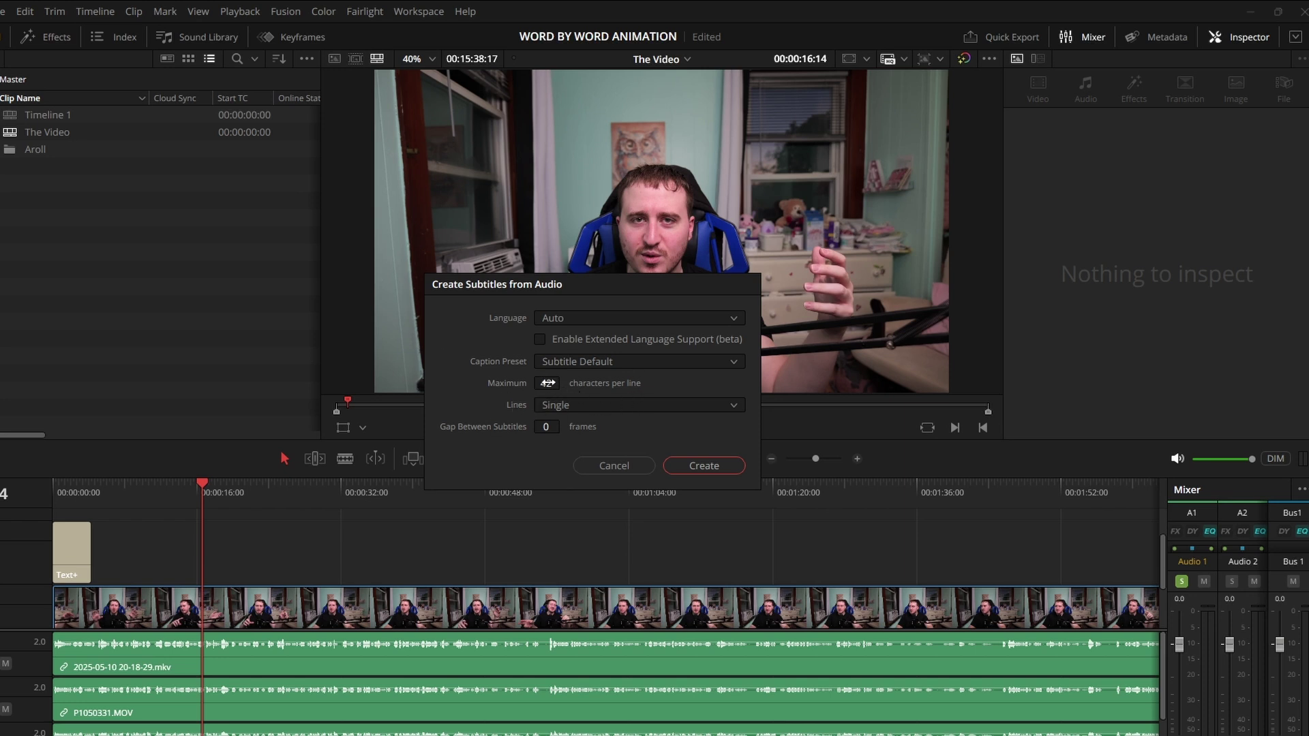
mouse_move(548, 383)
left_mouse_down()
mouse_move(564, 384)
mouse_move(537, 384)
left_mouse_up()
left_click_drag(564, 383, 564, 383)
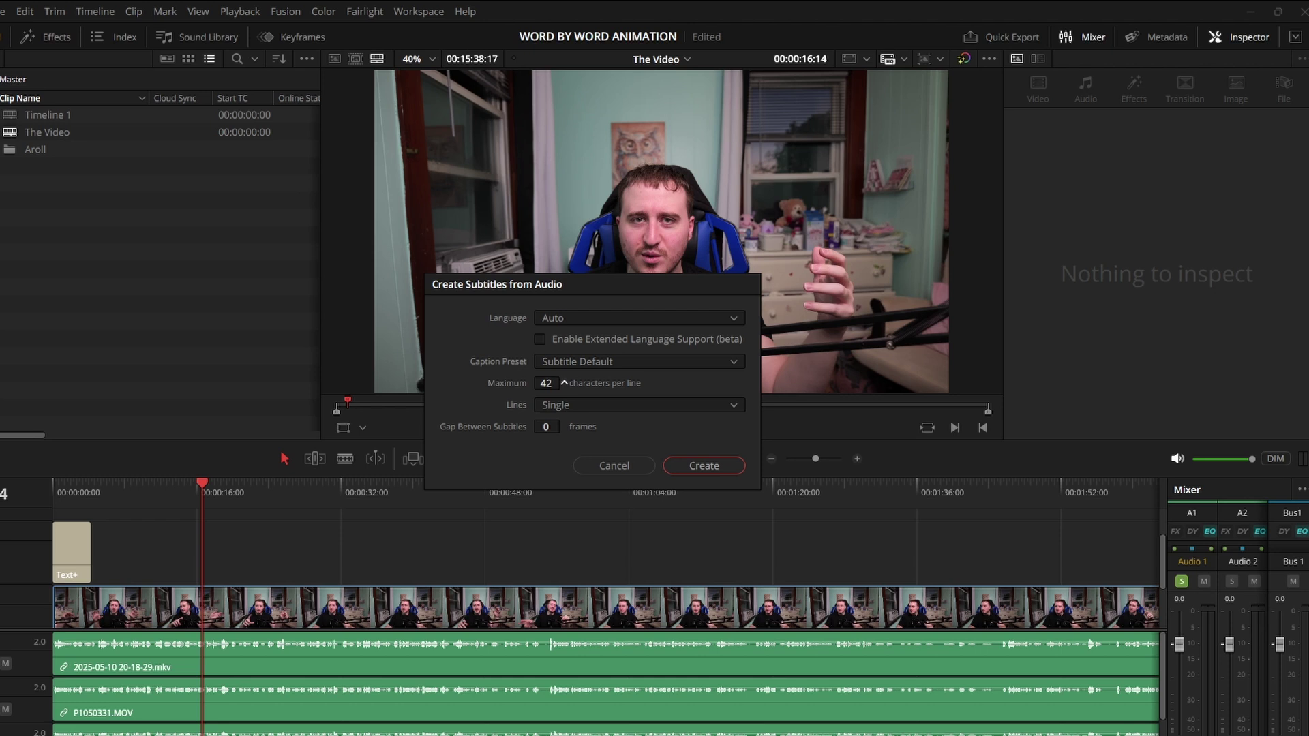
left_click(728, 469)
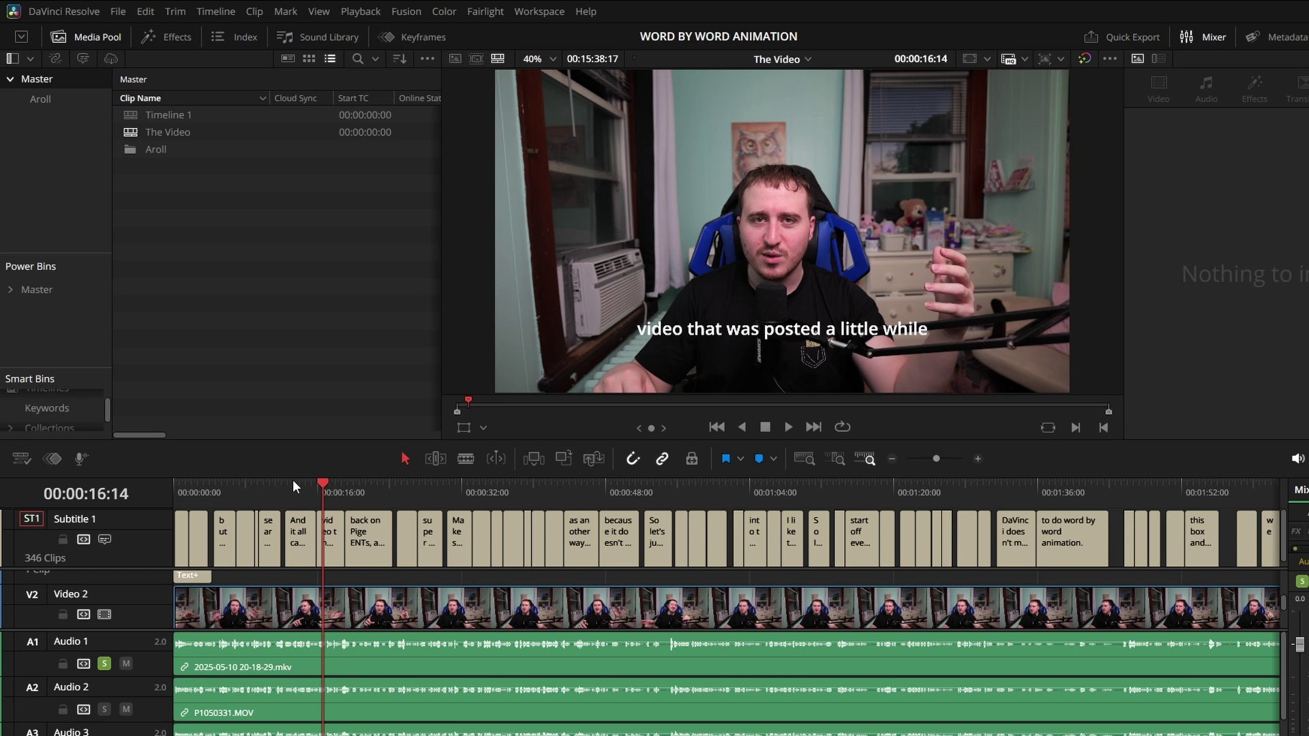
Step: Preview the generated captions around 00:00:30, zoom the timeline in, and show the Effects library
key("ctrl+a")
key("Home")
left_click_drag(181, 486, 443, 505)
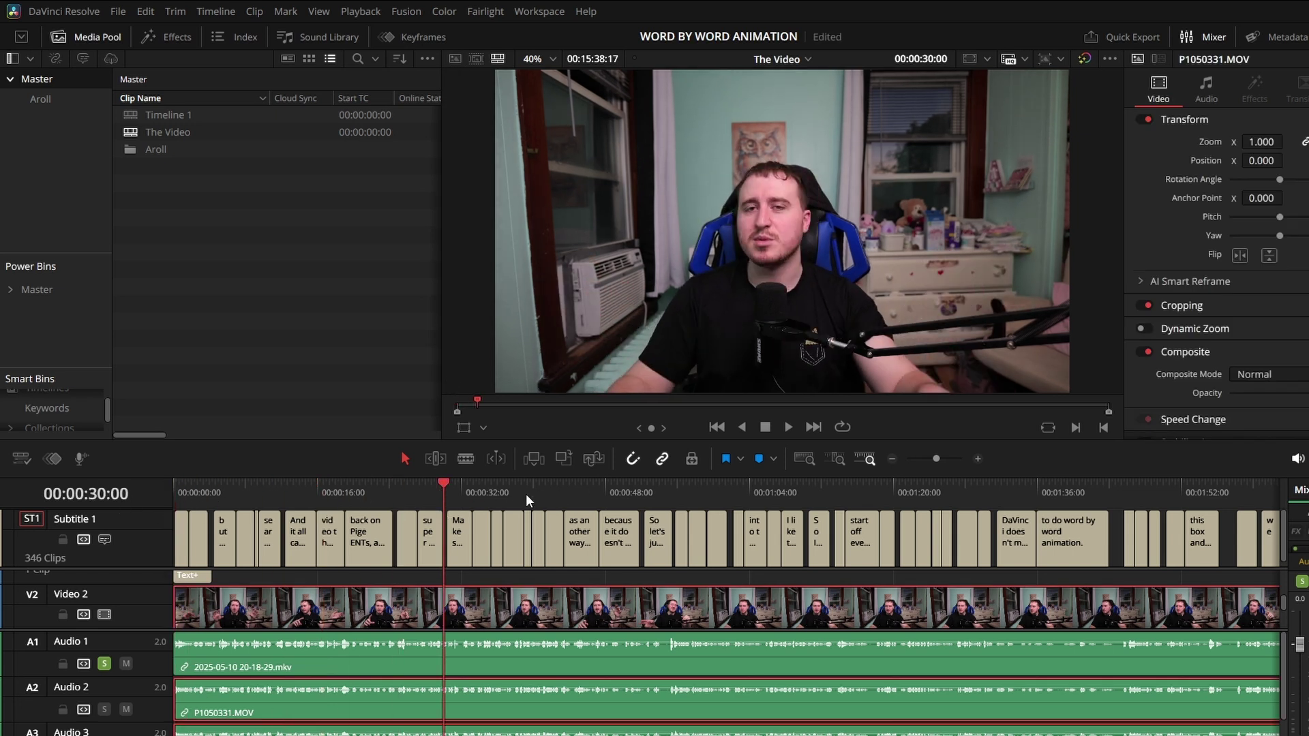
key("space")
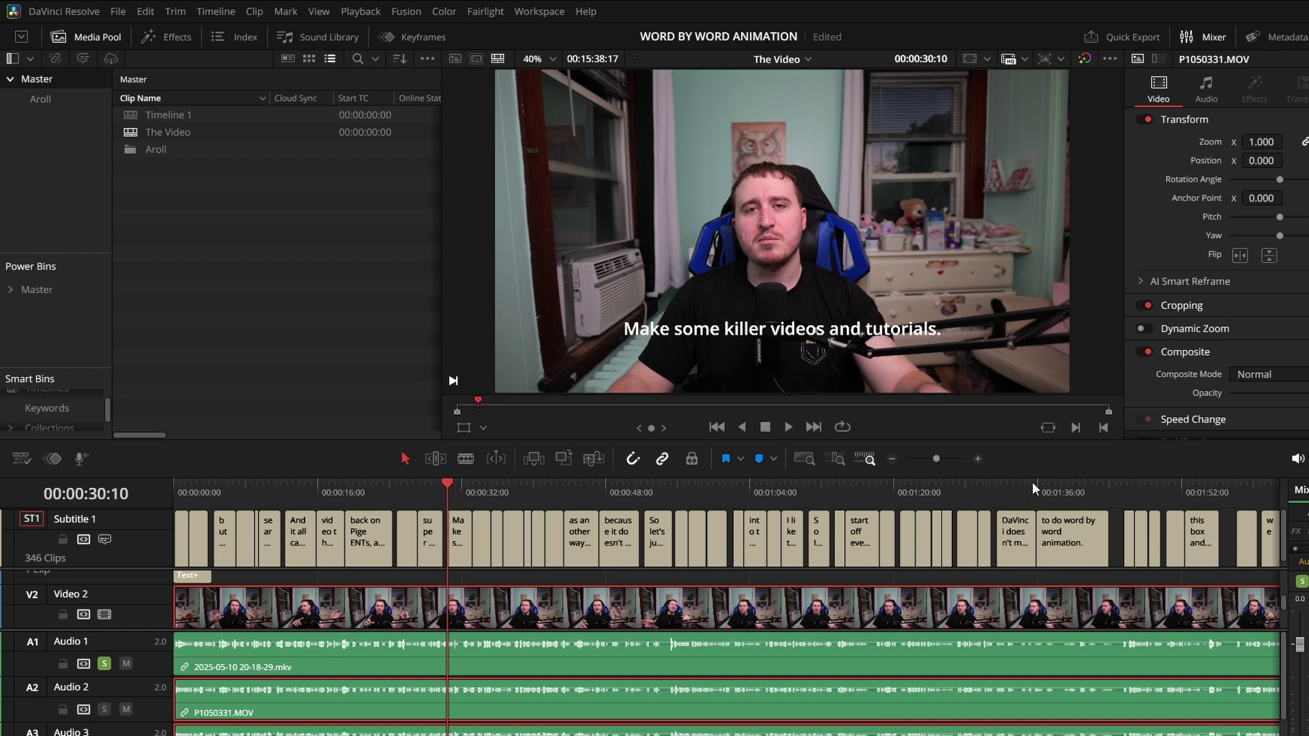
left_click(977, 459)
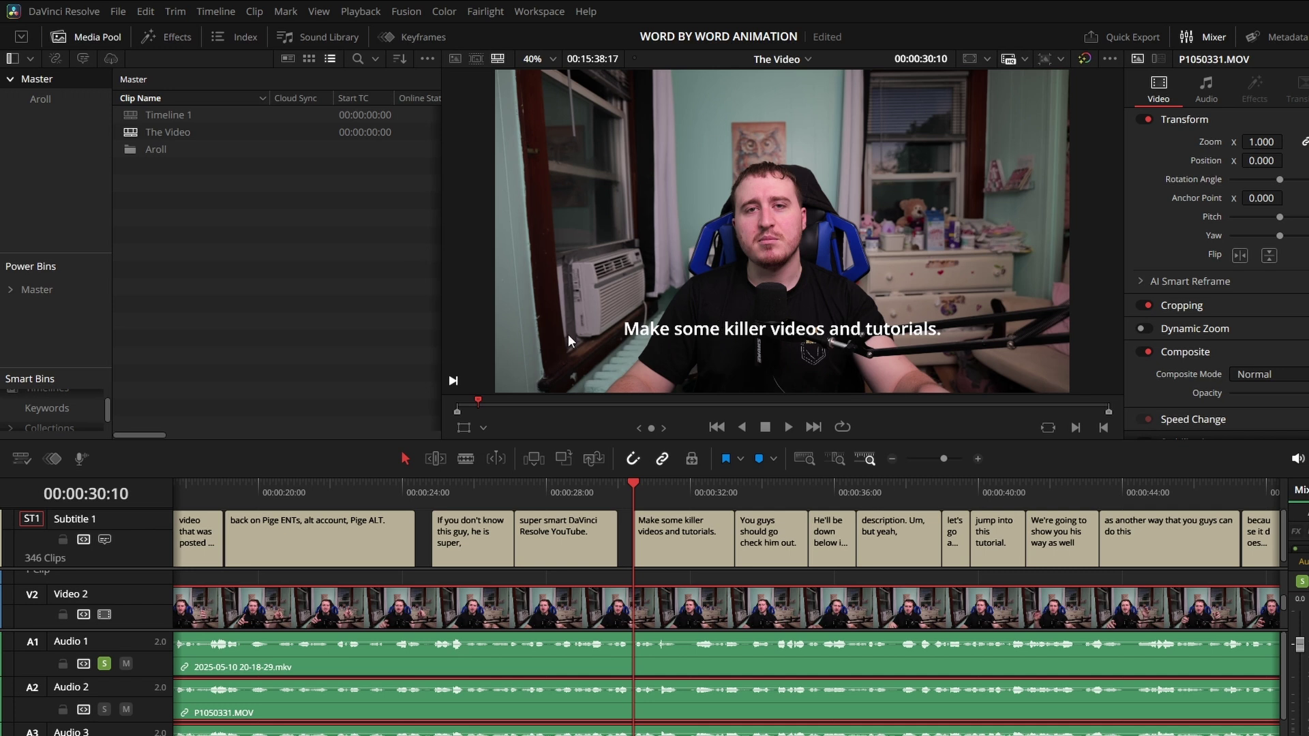
left_click(164, 40)
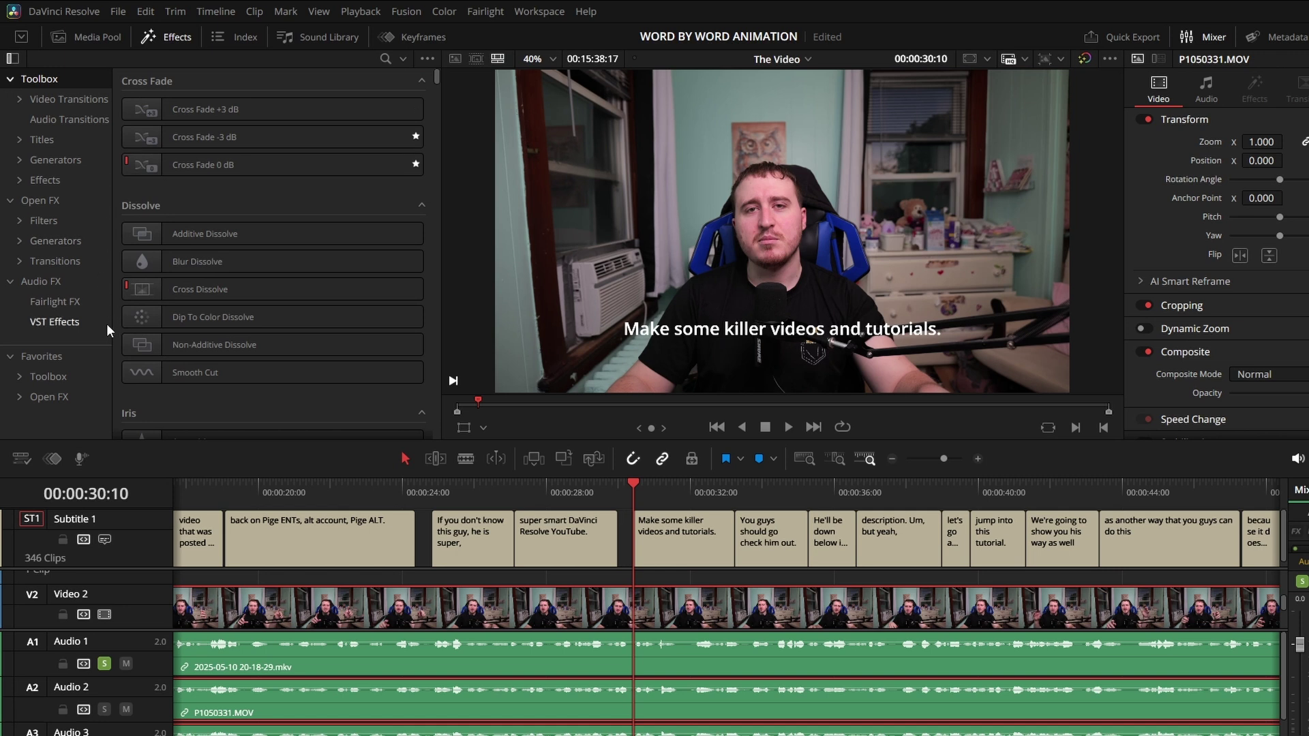
Step: Browse the Effects library to Titles > Subtitles and select the Statement preset
left_click(37, 141)
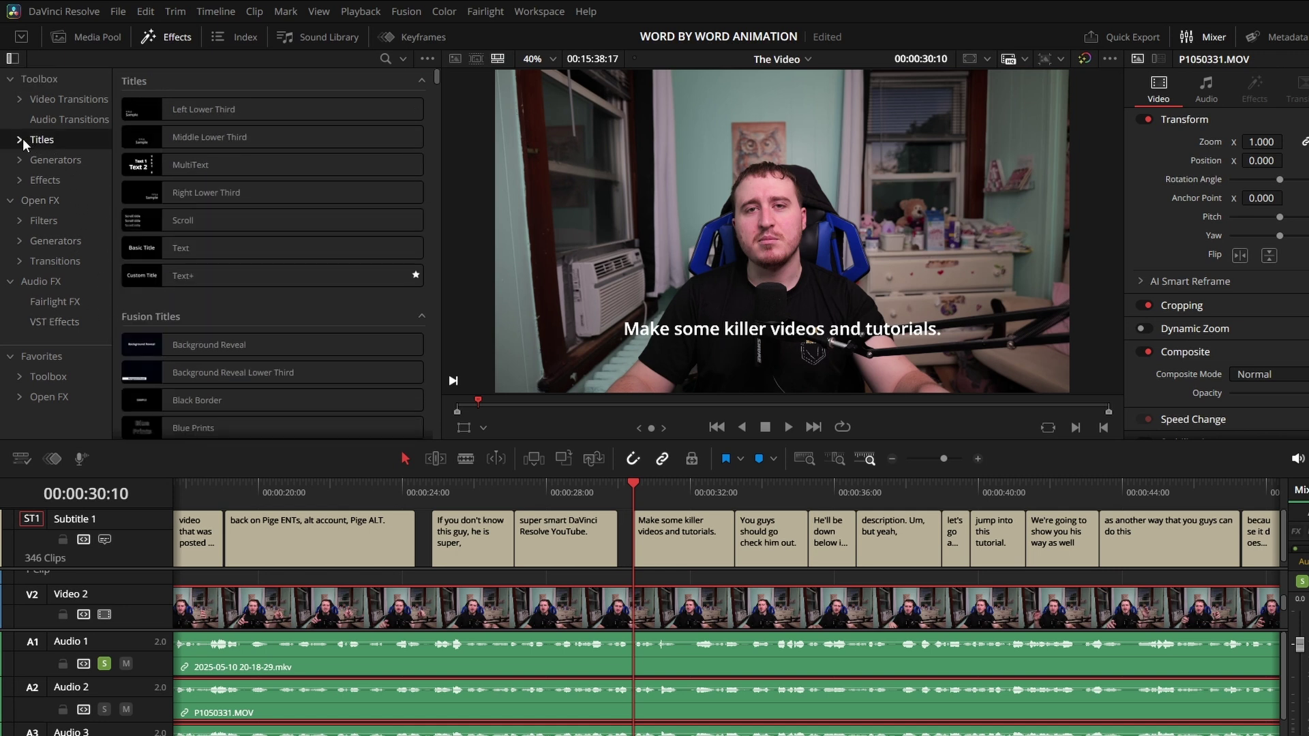
left_click(19, 141)
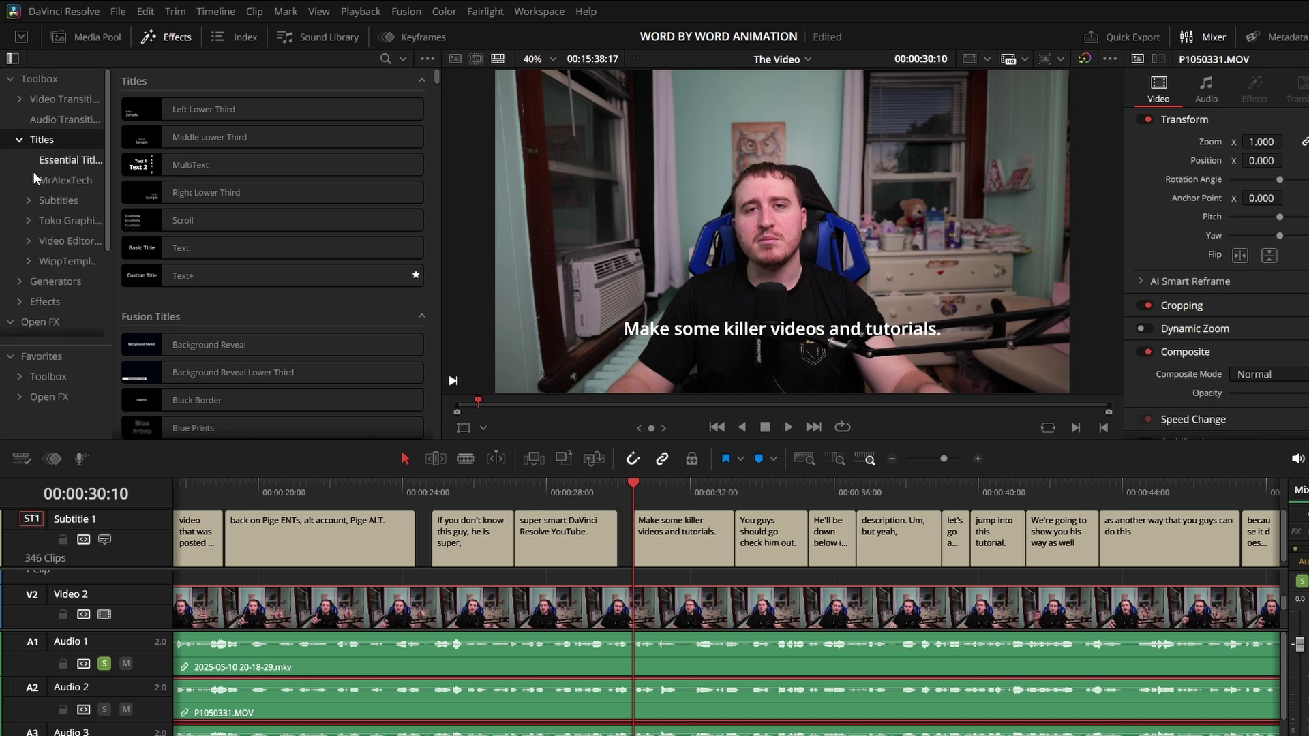
left_click(63, 199)
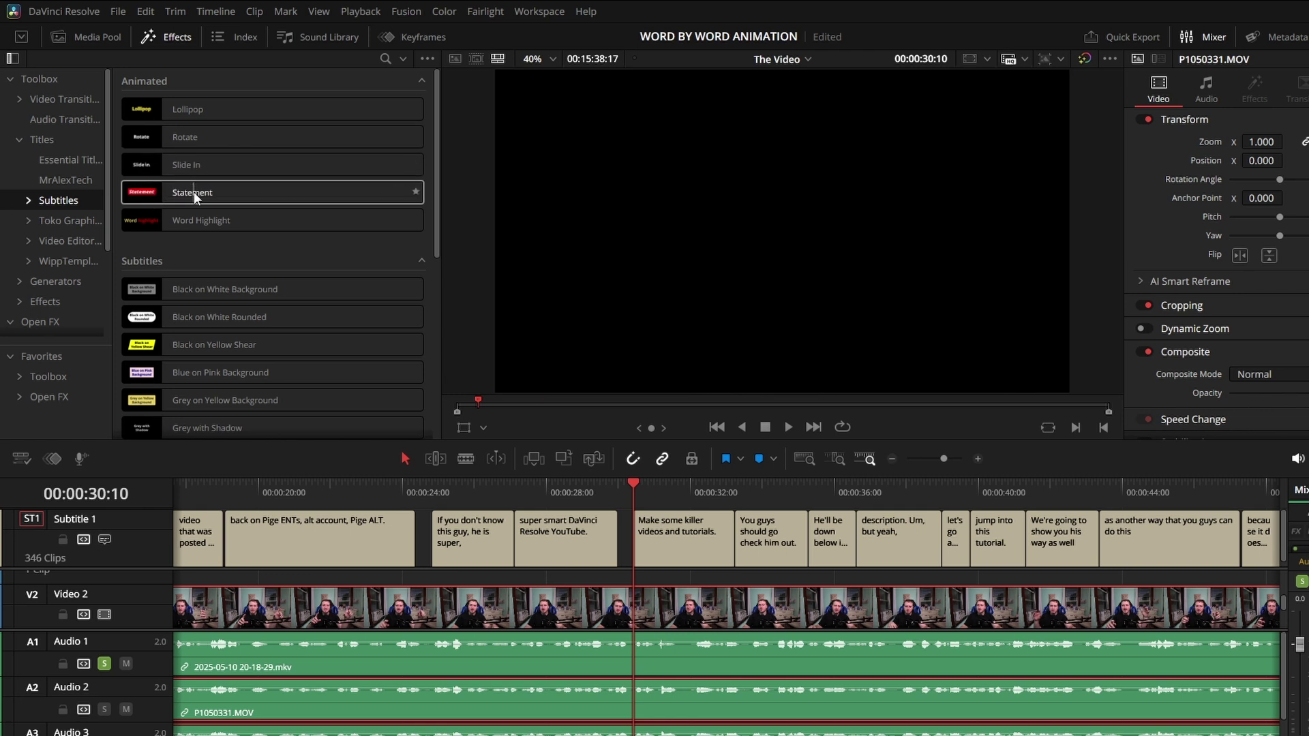
left_click(195, 194)
Step: Drop Statement onto the Subtitle 1 track and scrub near 30 seconds to preview it
left_click_drag(193, 191, 144, 530)
left_click_drag(144, 530, 144, 530)
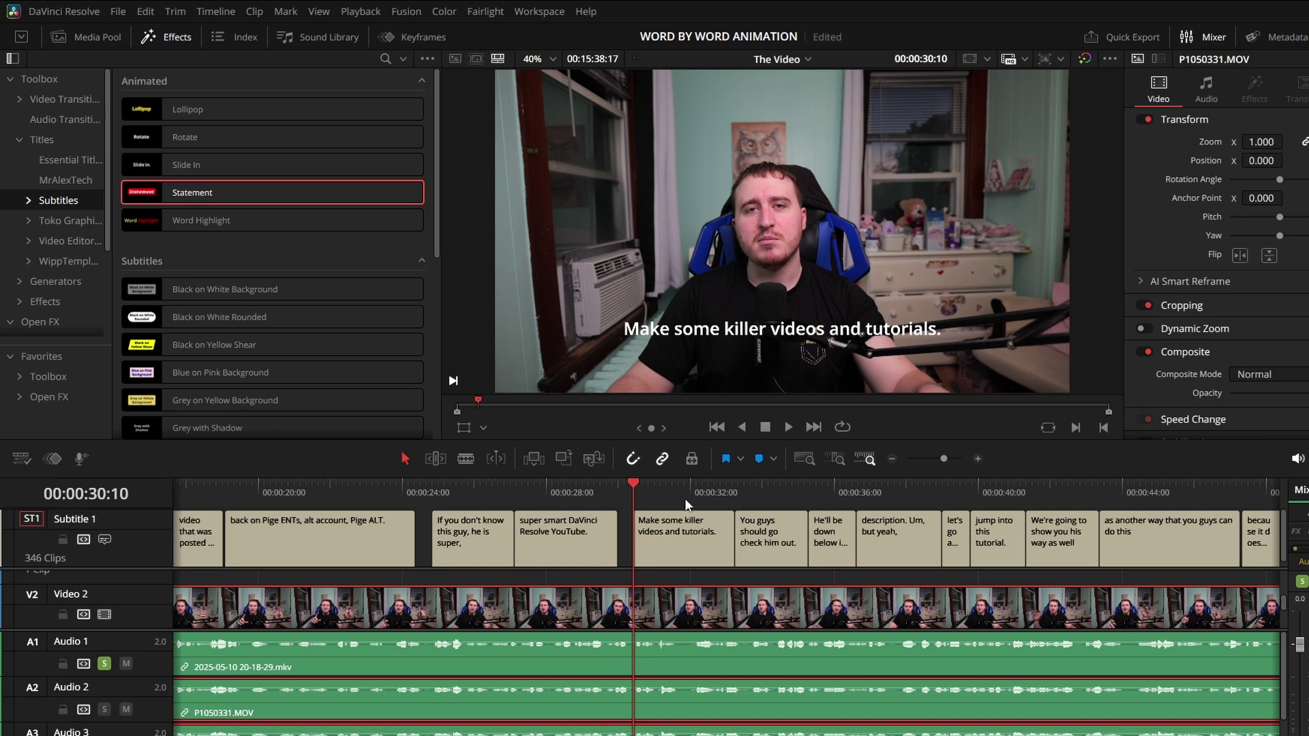
mouse_move(629, 493)
left_mouse_down()
mouse_move(600, 494)
mouse_move(644, 501)
mouse_move(633, 493)
left_mouse_up()
left_click_drag(195, 194, 144, 529)
mouse_move(628, 489)
left_mouse_down()
mouse_move(652, 494)
mouse_move(633, 493)
left_mouse_up()
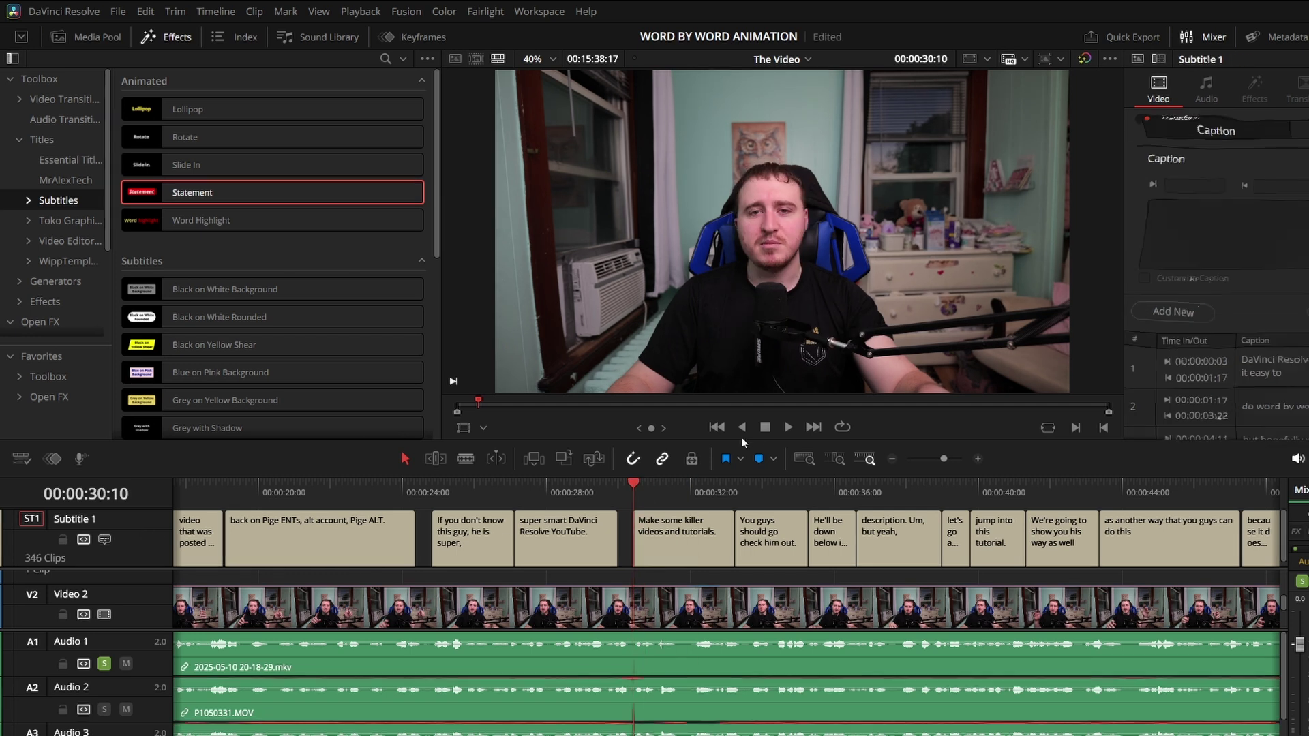
Step: Preview the captions, then extend the subtitle clip's start edge to 00:00:30:00
left_click(789, 427)
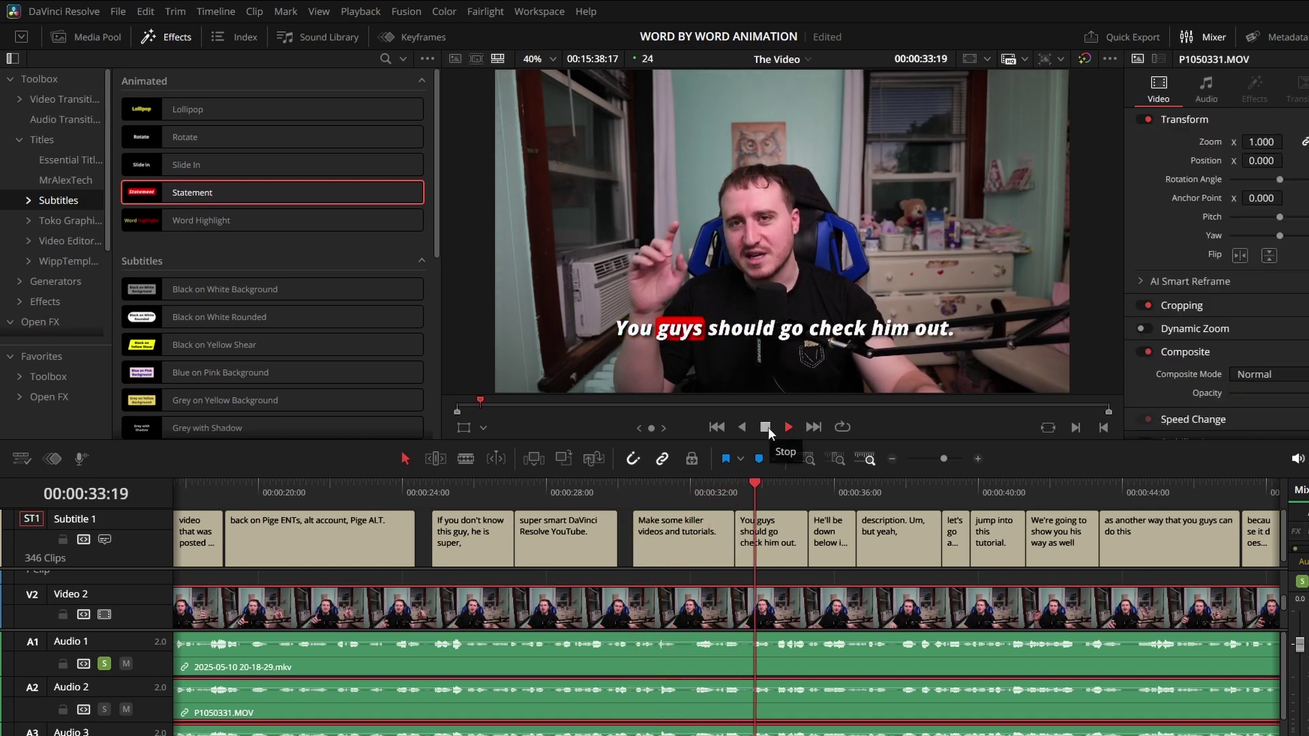
left_click(766, 427)
left_click(640, 492)
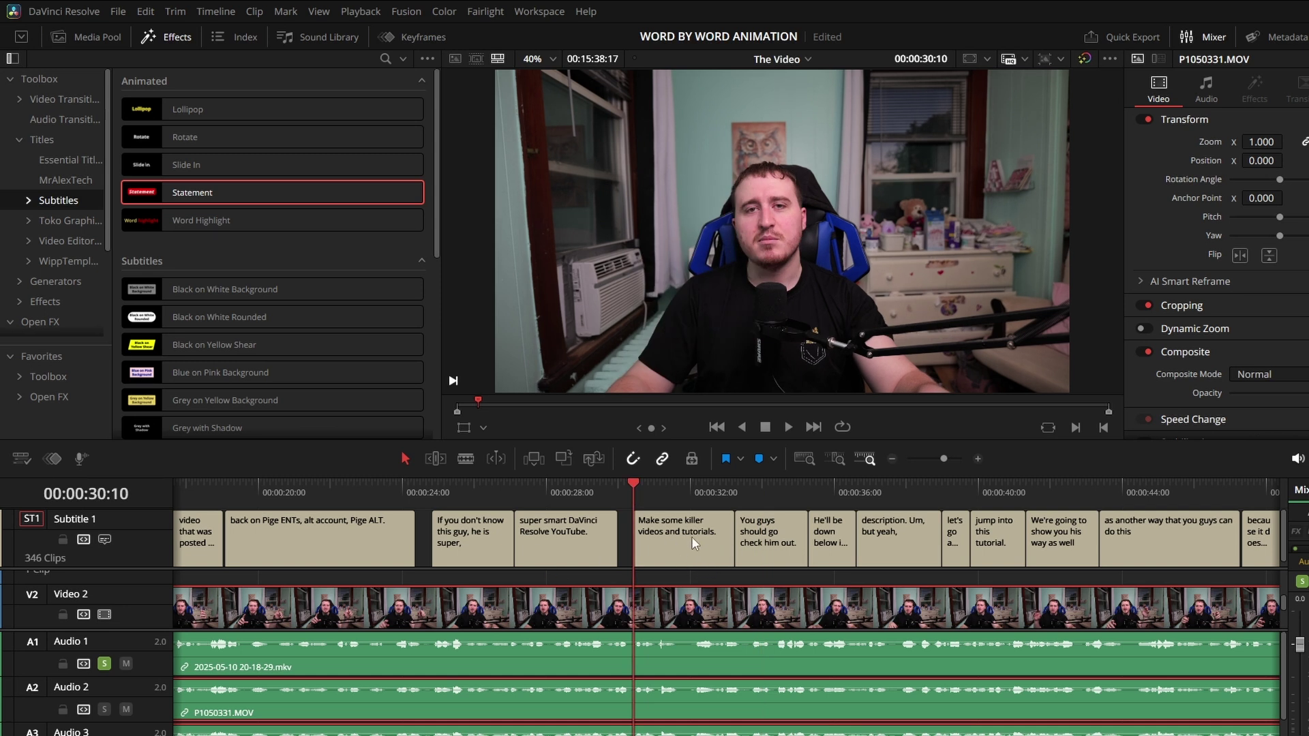
left_click(639, 540)
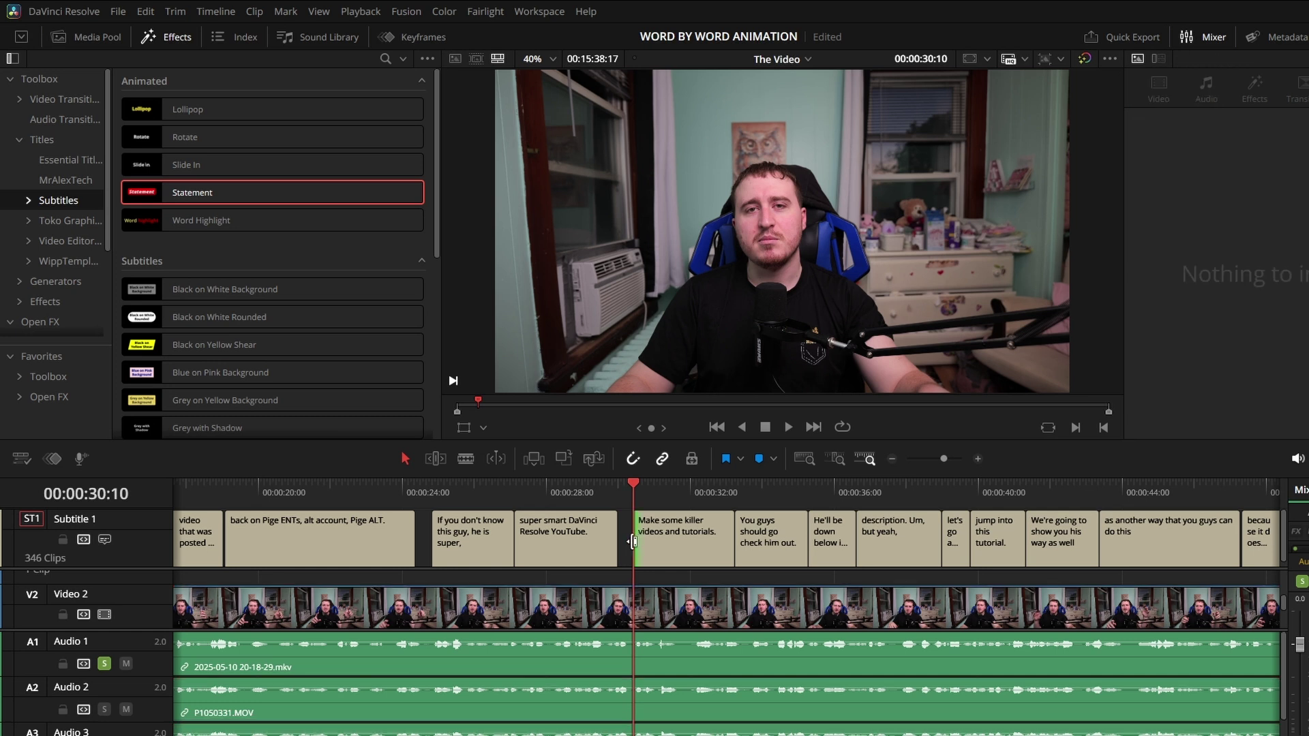
left_click(623, 493)
key("e")
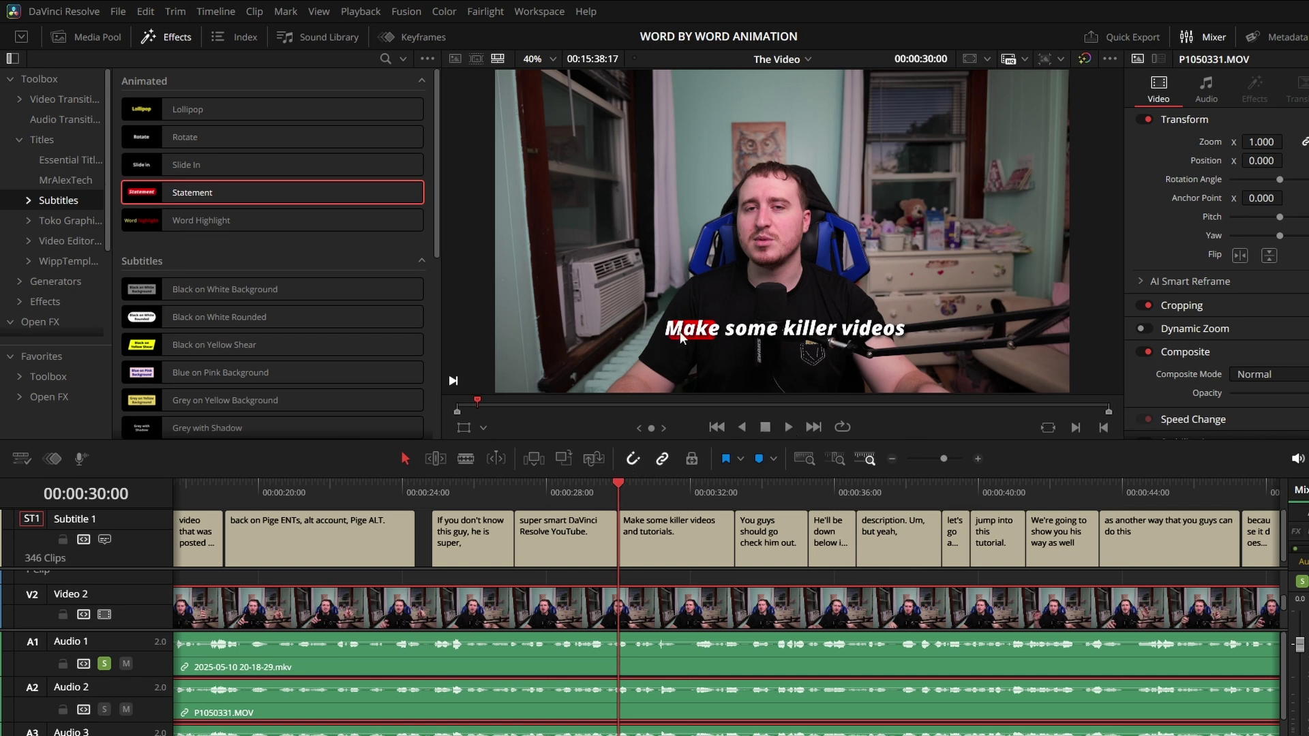
Step: Play back the lengthened subtitle and choose the Word Highlight subtitle animation
left_click(789, 427)
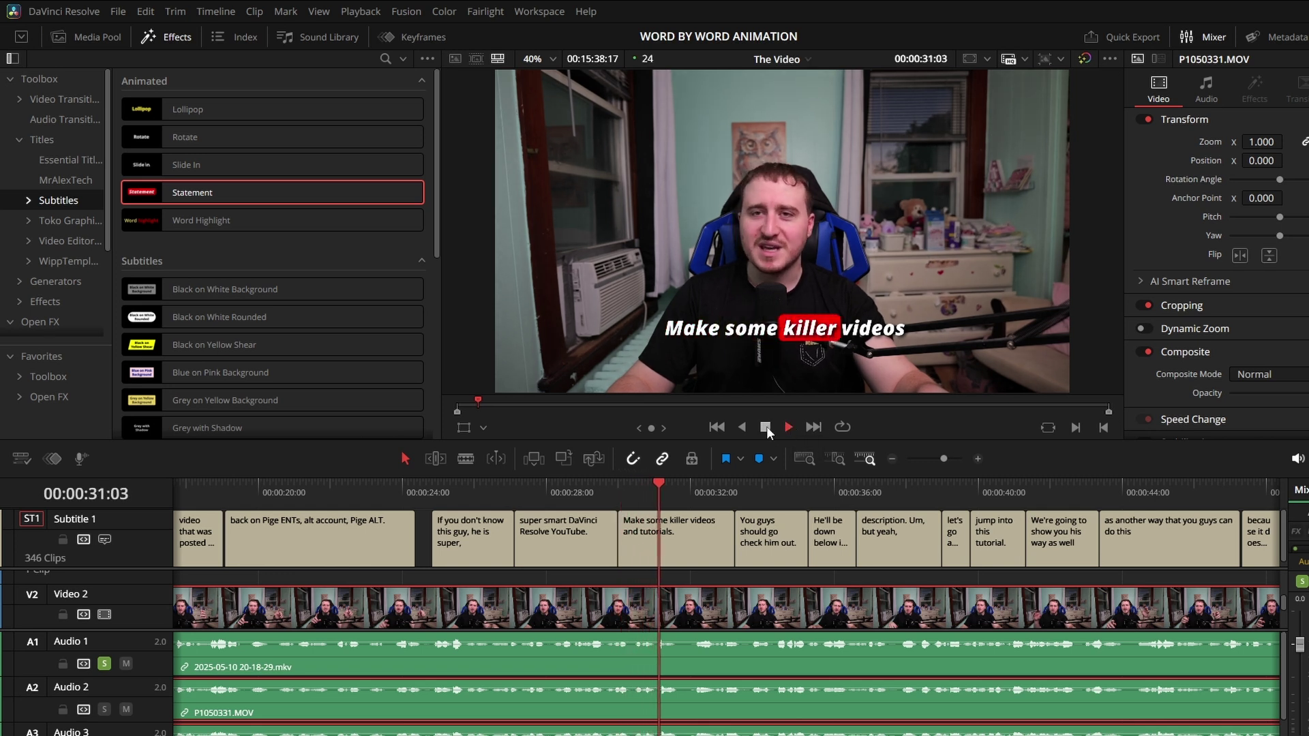
left_click(766, 427)
left_click(645, 574)
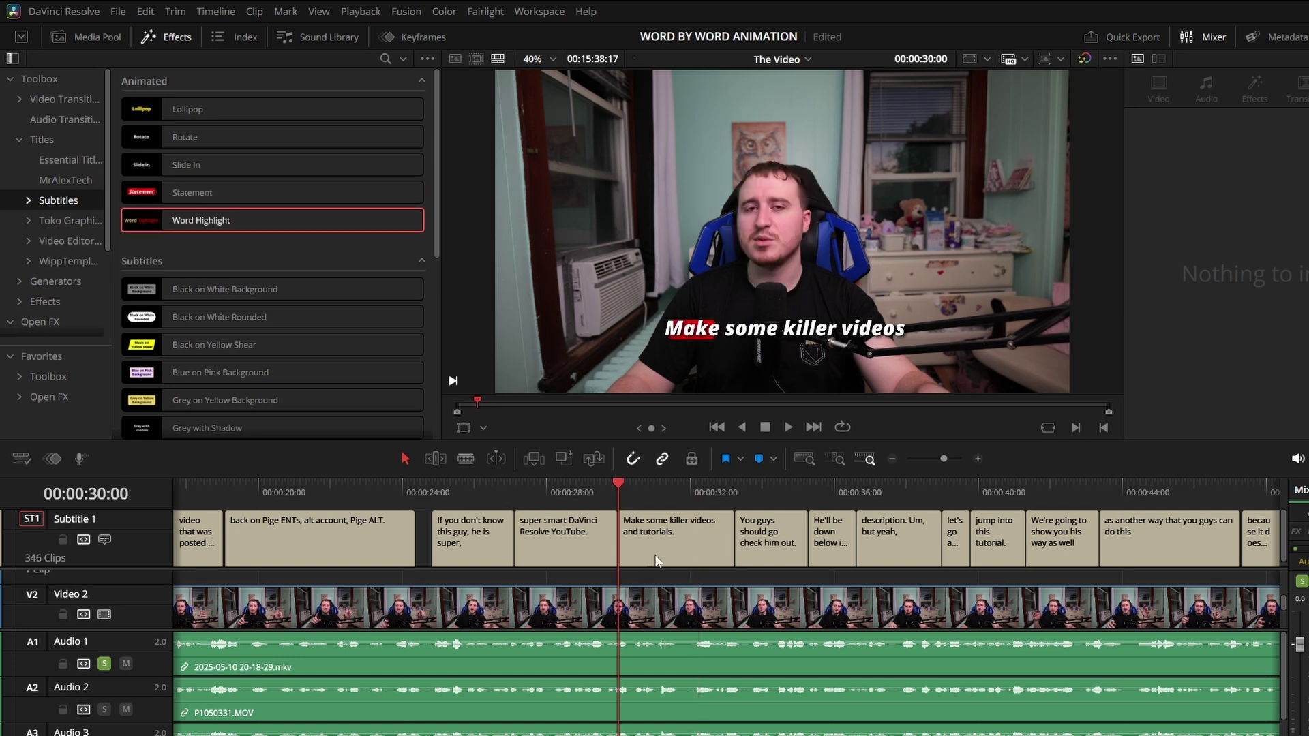
right_click(133, 536)
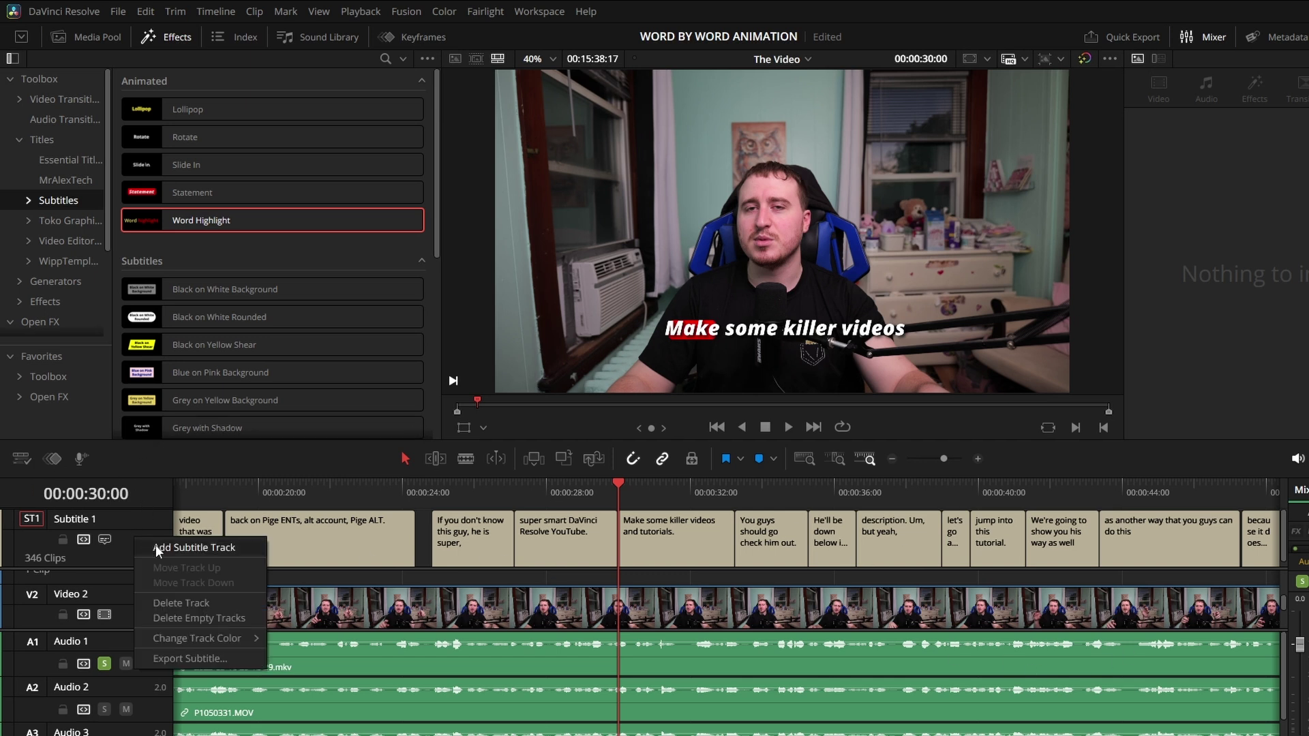
left_click(172, 549)
scroll(361, 536, "down", 1)
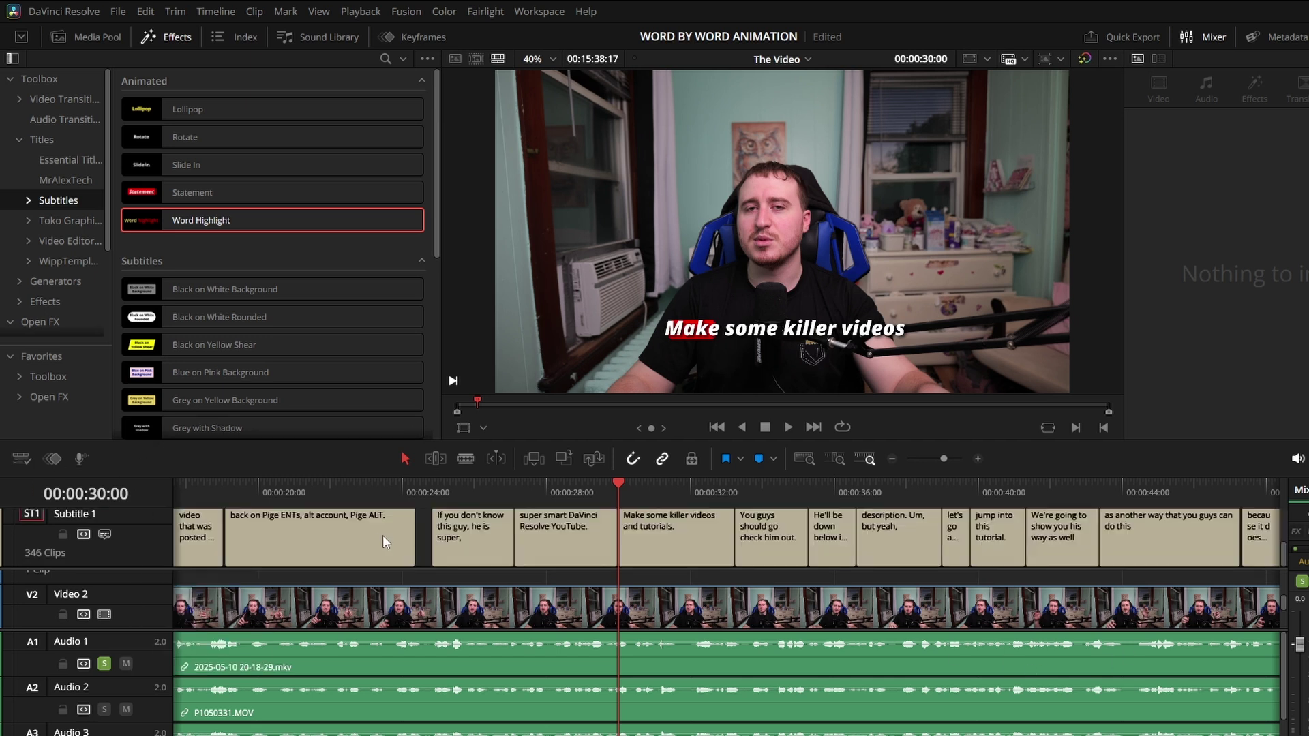
scroll(383, 537, "up", 1)
scroll(382, 538, "down", 1)
scroll(518, 546, "up", 1)
scroll(665, 555, "down", 1)
scroll(579, 542, "up", 1)
scroll(512, 552, "down", 1)
scroll(132, 566, "up", 1)
right_click(129, 528)
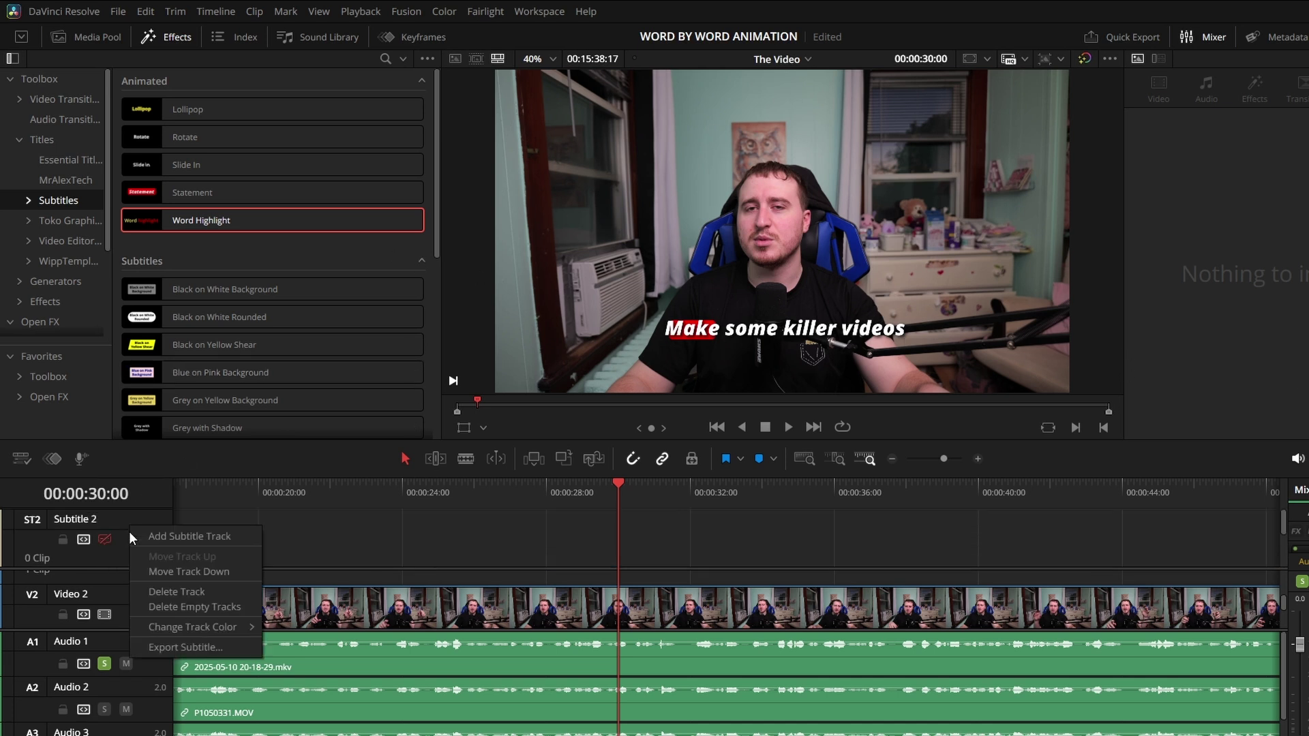
left_click(182, 590)
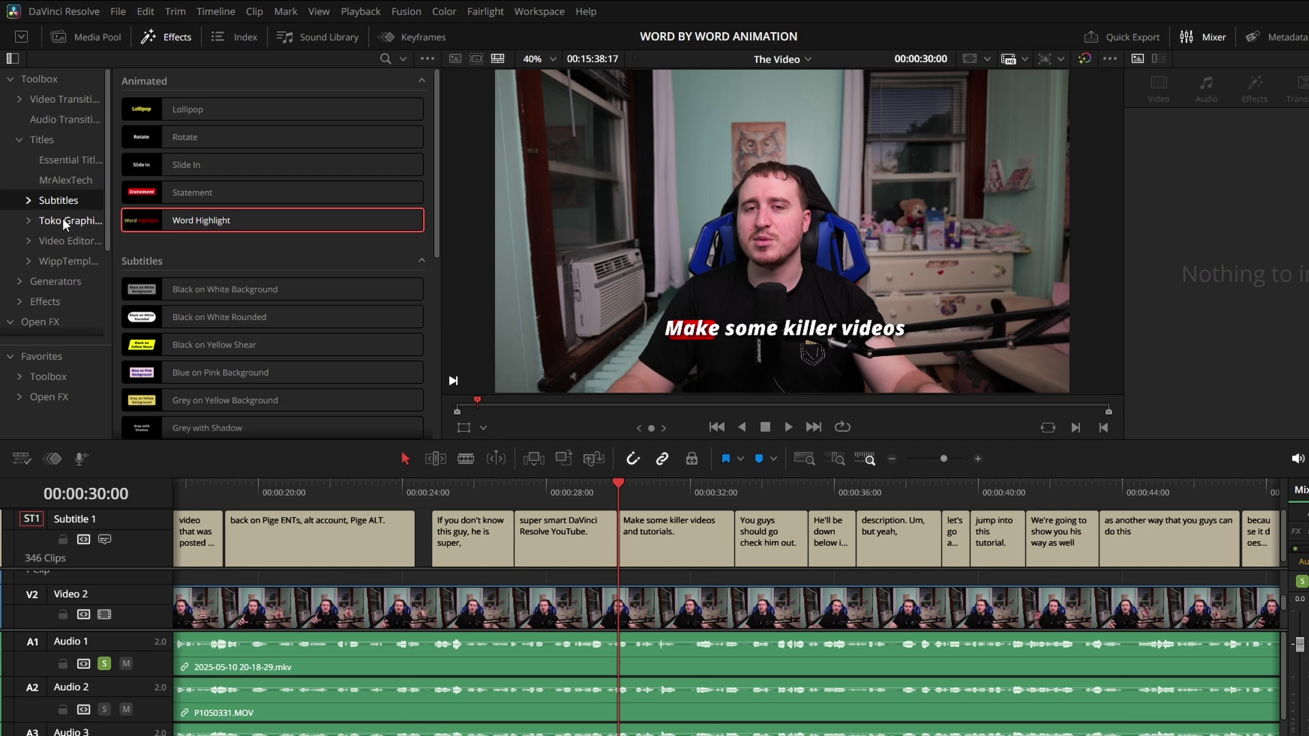
Step: Apply Toko - Title 40 from the Toko Graphics collection to the subtitle track
left_click(63, 219)
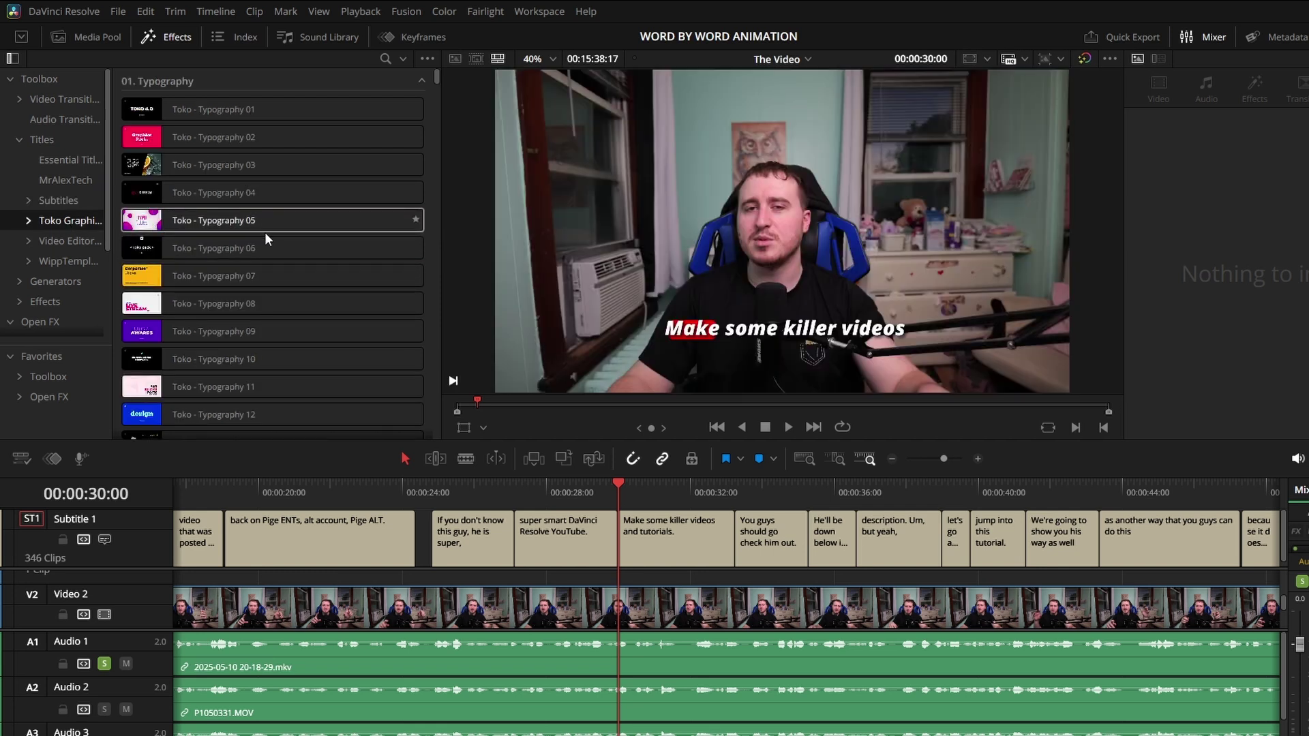
scroll(217, 306, "down", 20)
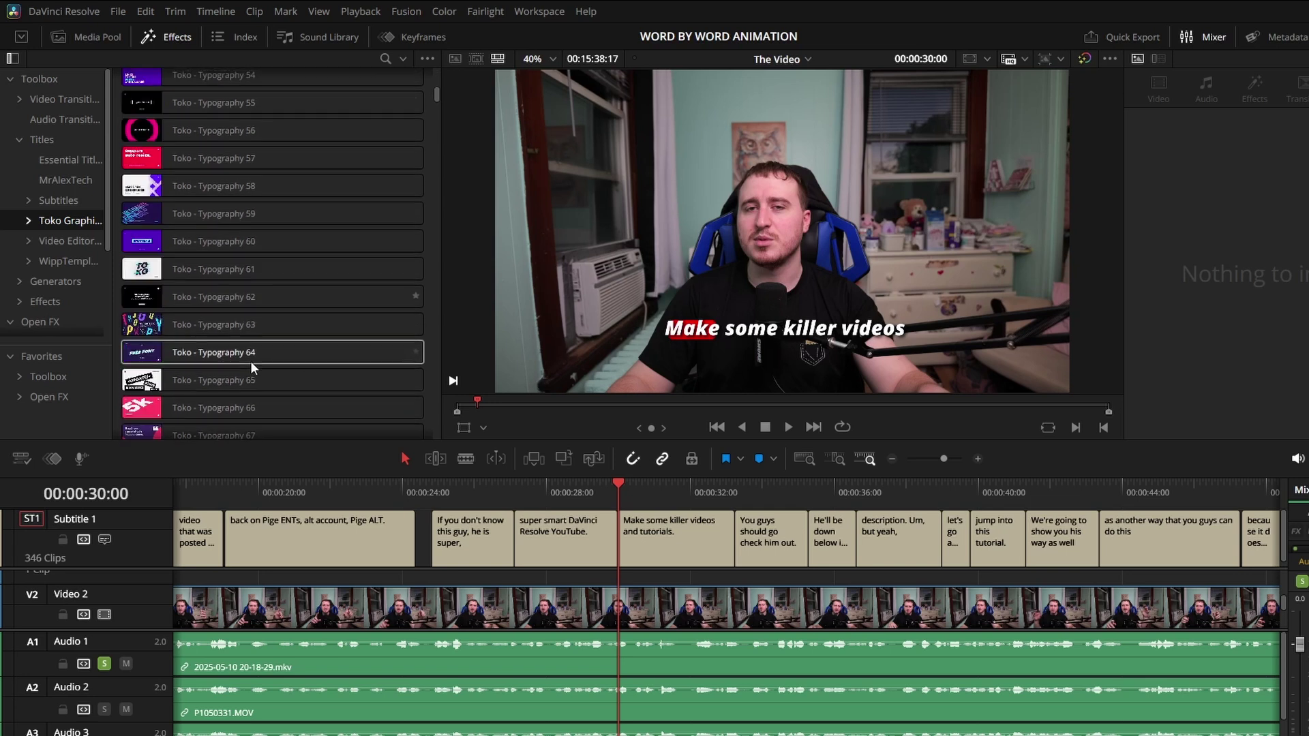
scroll(248, 362, "down", 20)
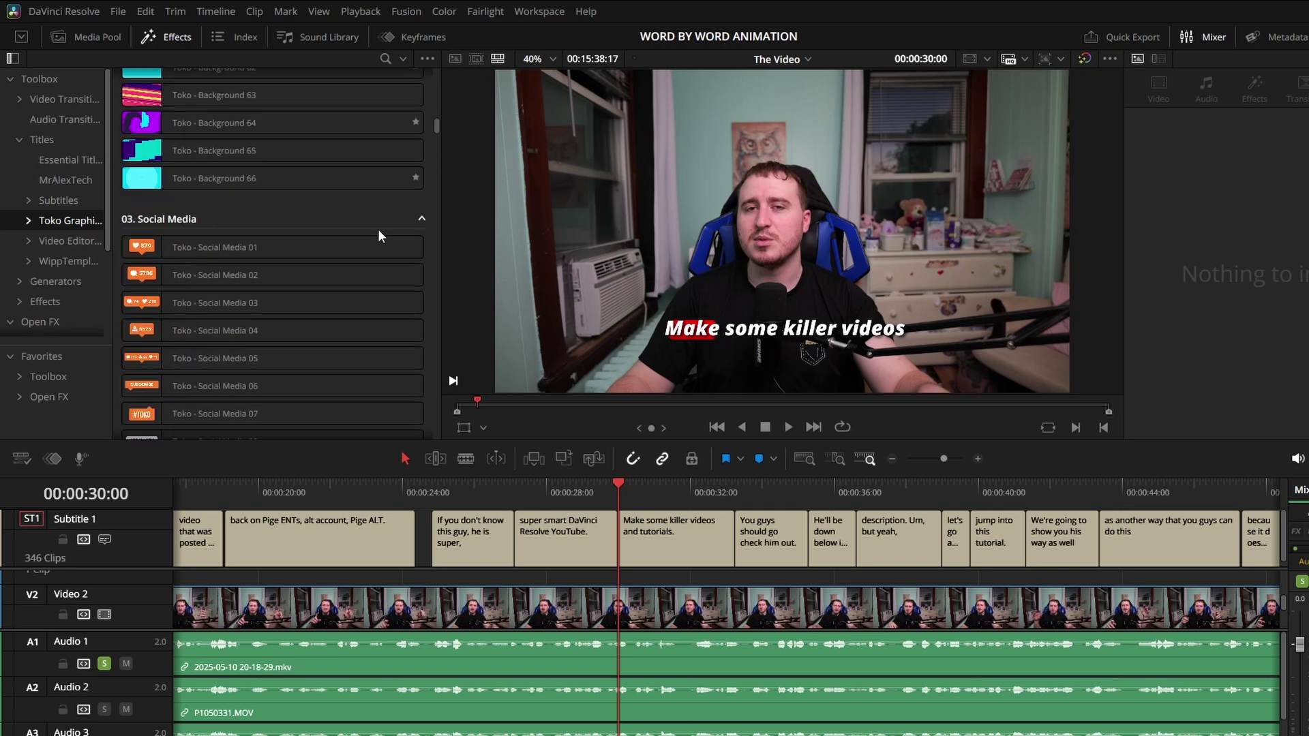
scroll(399, 223, "down", 20)
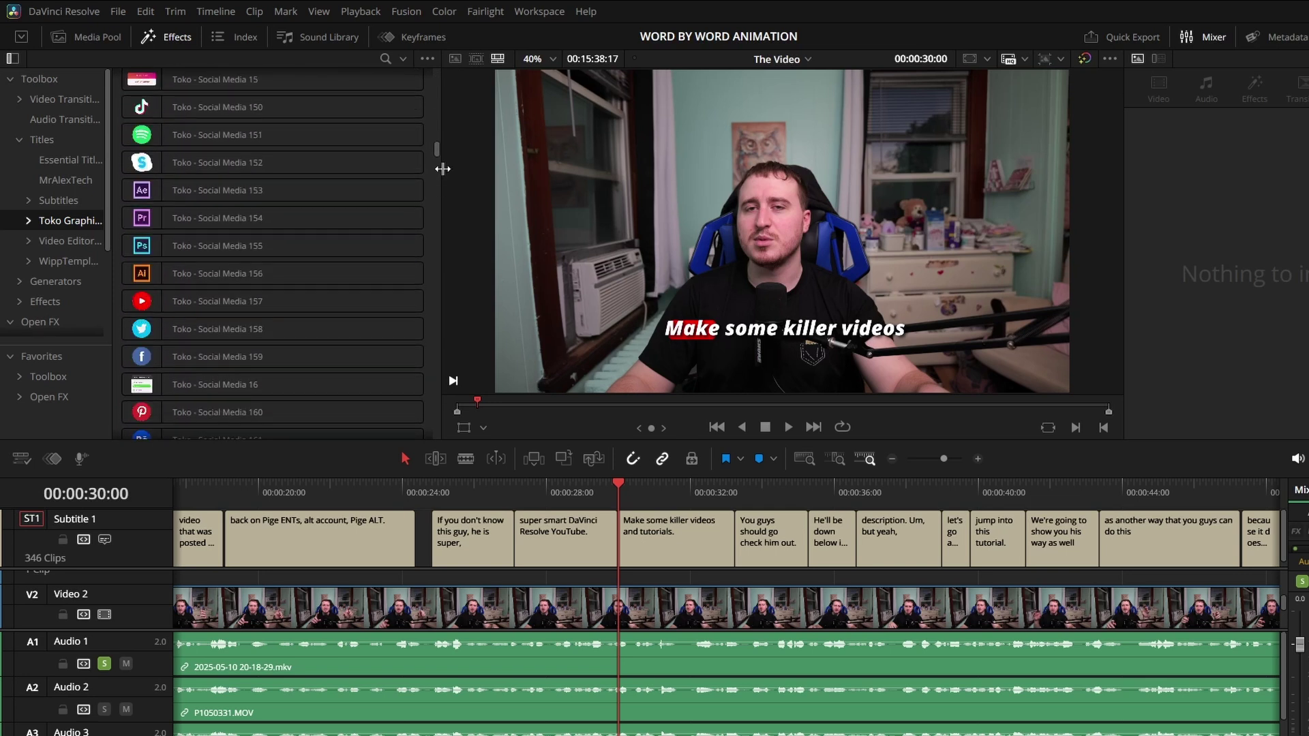
left_click_drag(435, 153, 436, 199)
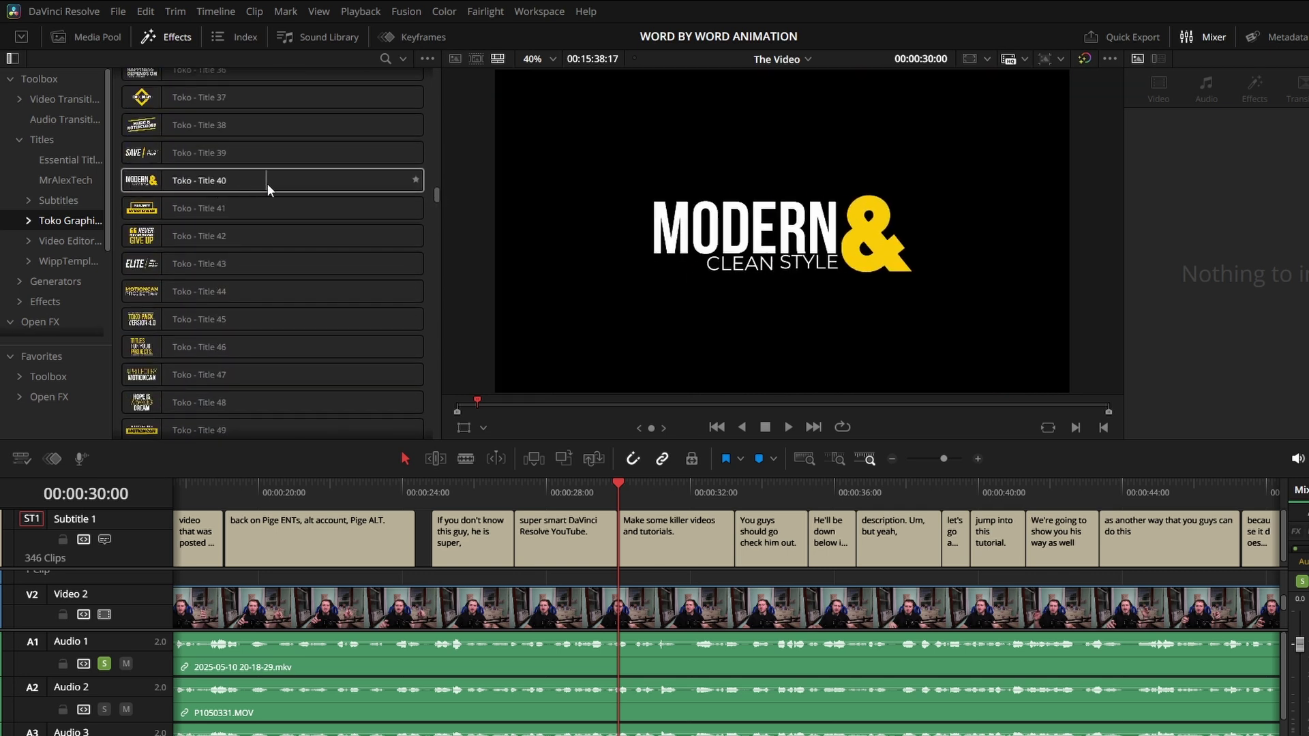
left_click_drag(265, 182, 149, 529)
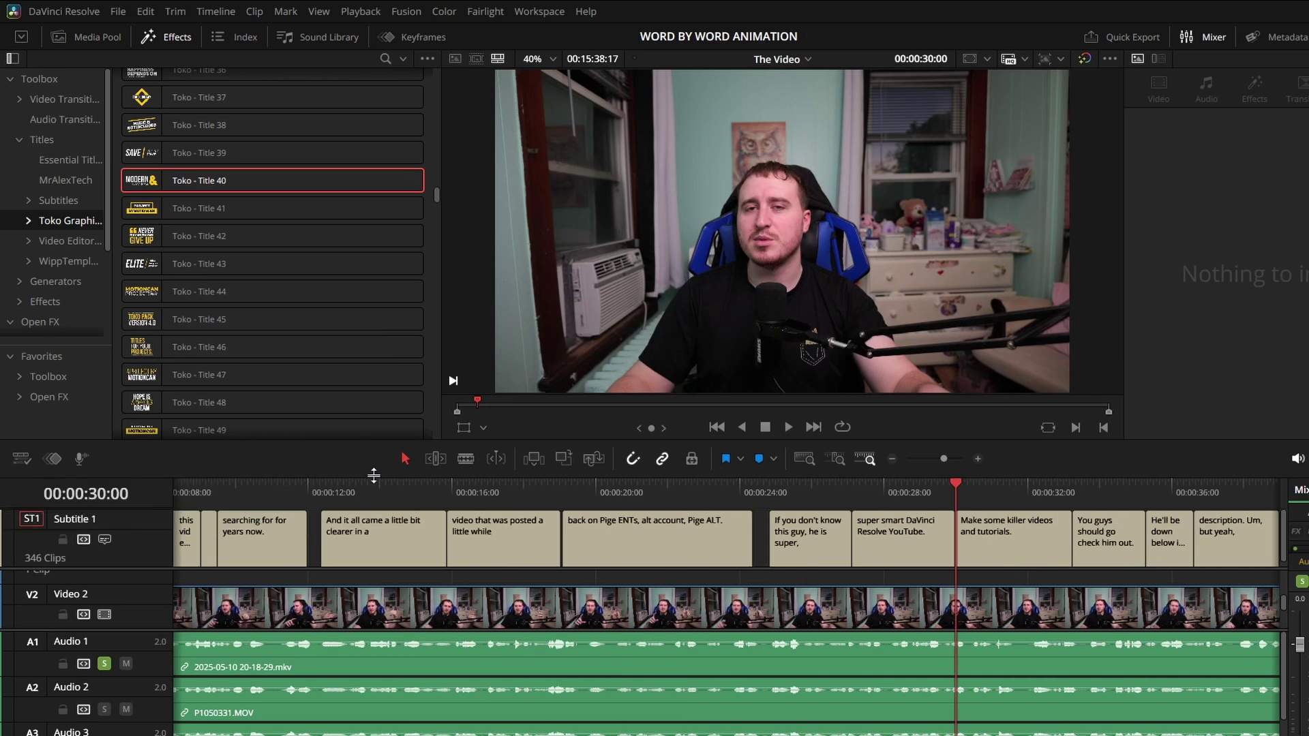
Step: Play the restyled subtitles from about 00:00:12:09 and scroll back up the title list
left_click_drag(337, 491, 327, 492)
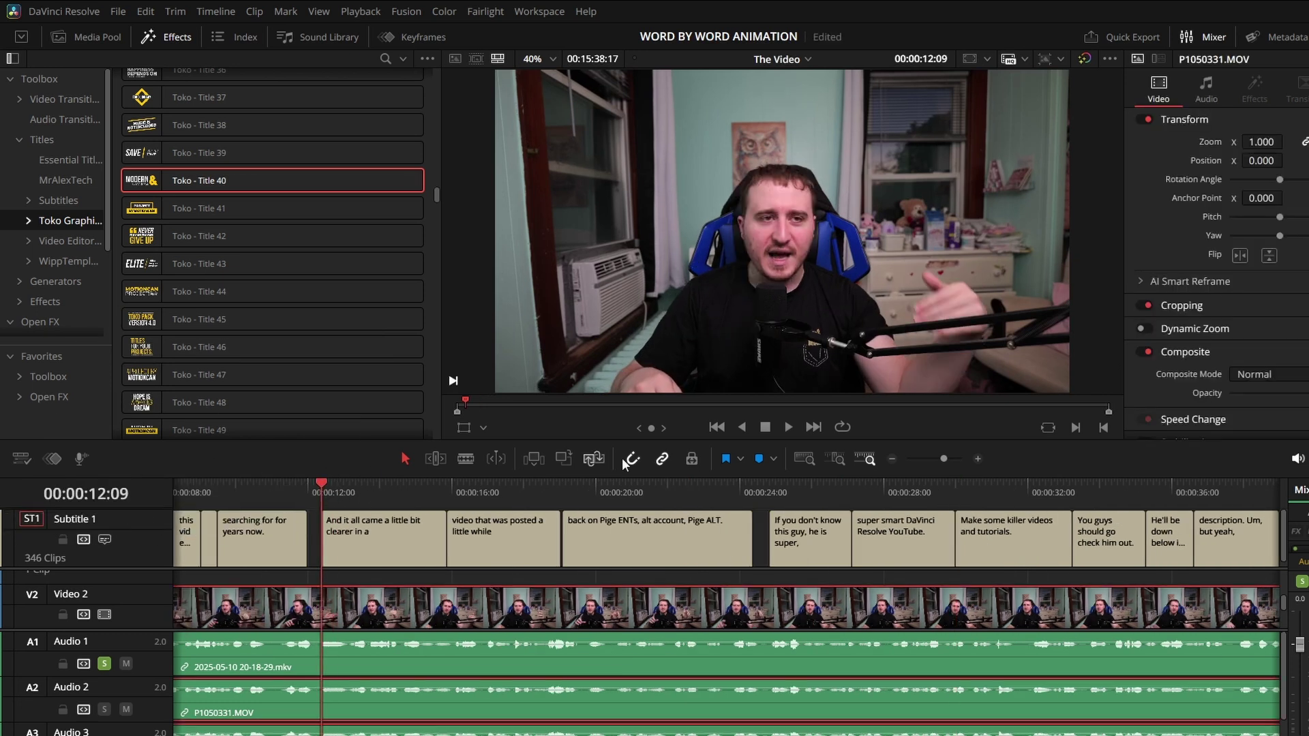
left_click(789, 427)
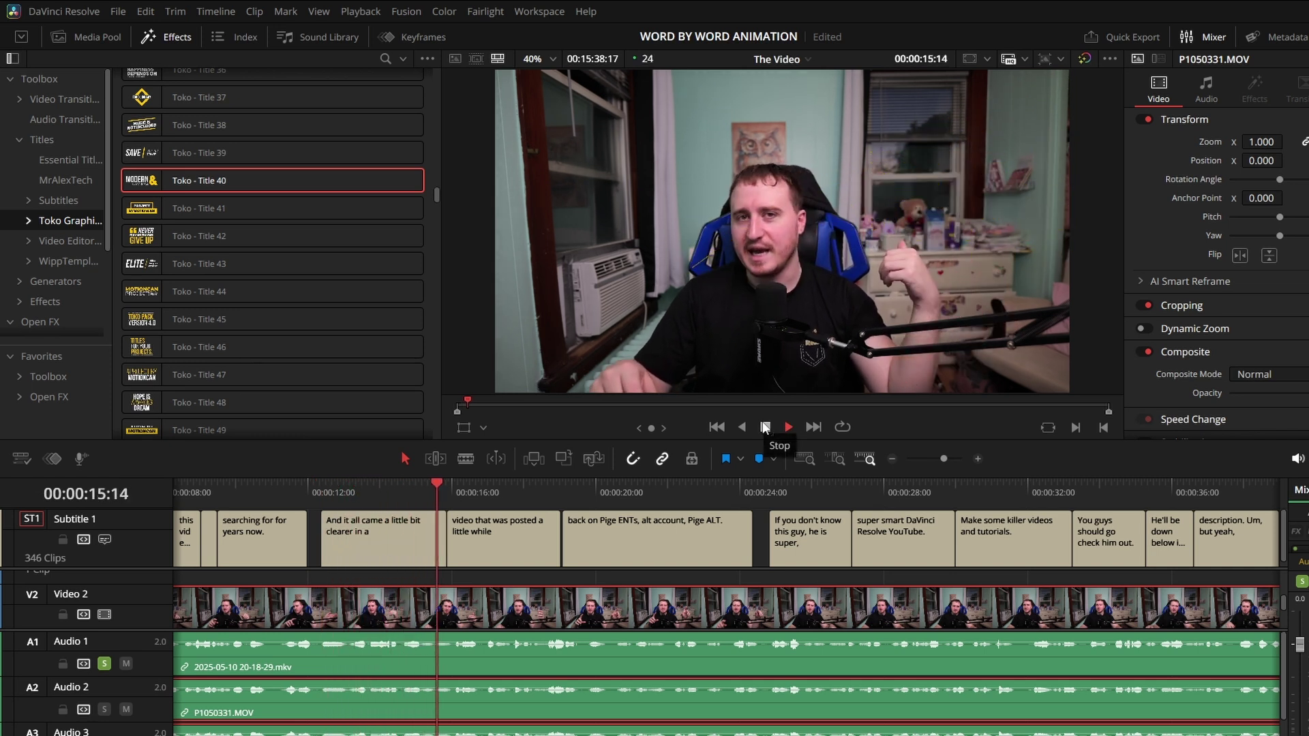
left_click(765, 427)
mouse_move(213, 215)
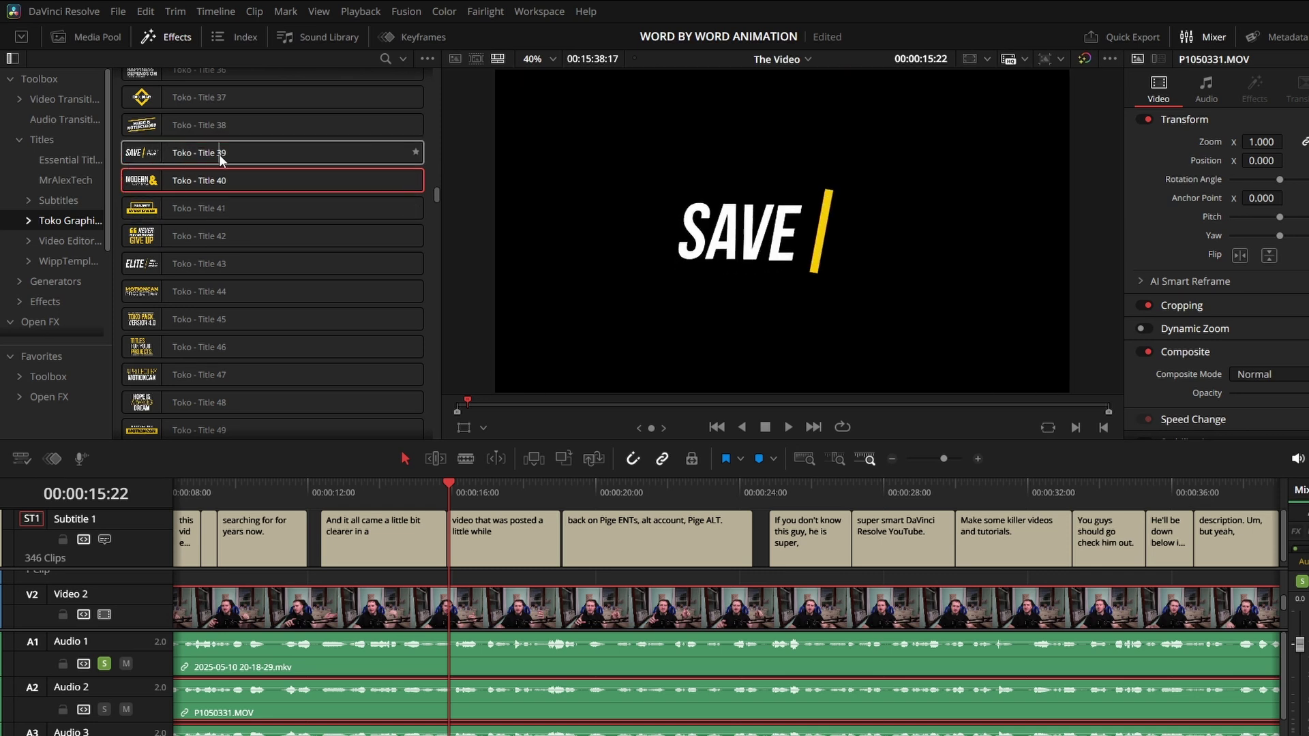
scroll(227, 148, "up", 3)
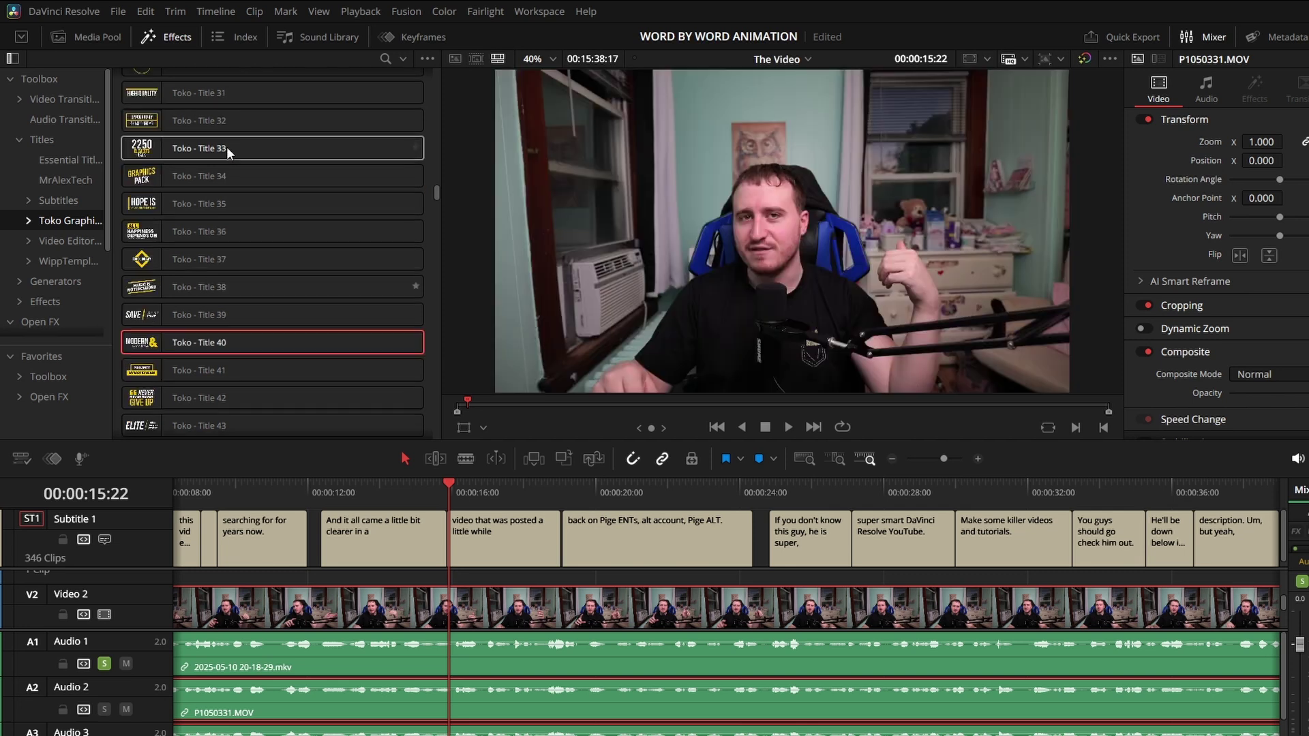
scroll(245, 189, "up", 3)
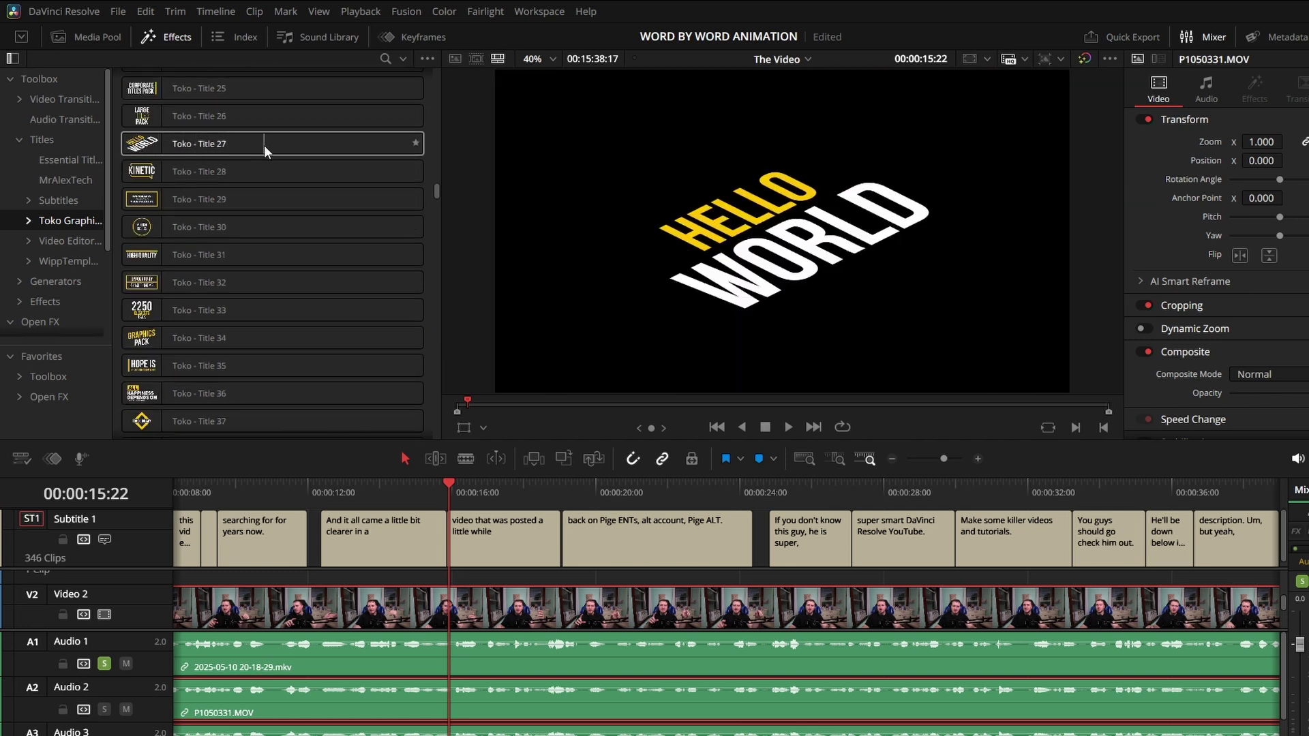
scroll(194, 143, "up", 8)
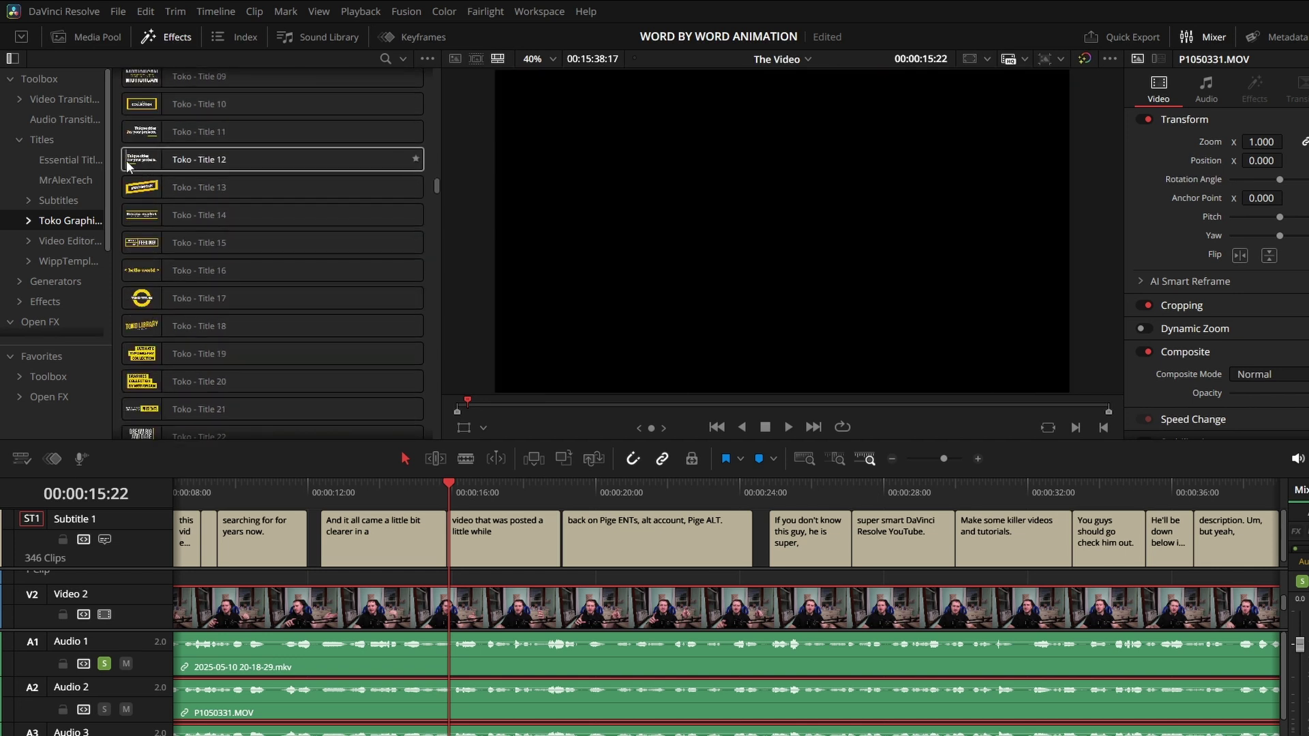
Step: Apply Toko - Title 12 to Subtitle 1, preview from about 00:00:19:01, and deselect the clips
mouse_move(197, 158)
left_mouse_down()
mouse_move(122, 473)
mouse_move(138, 536)
left_mouse_up()
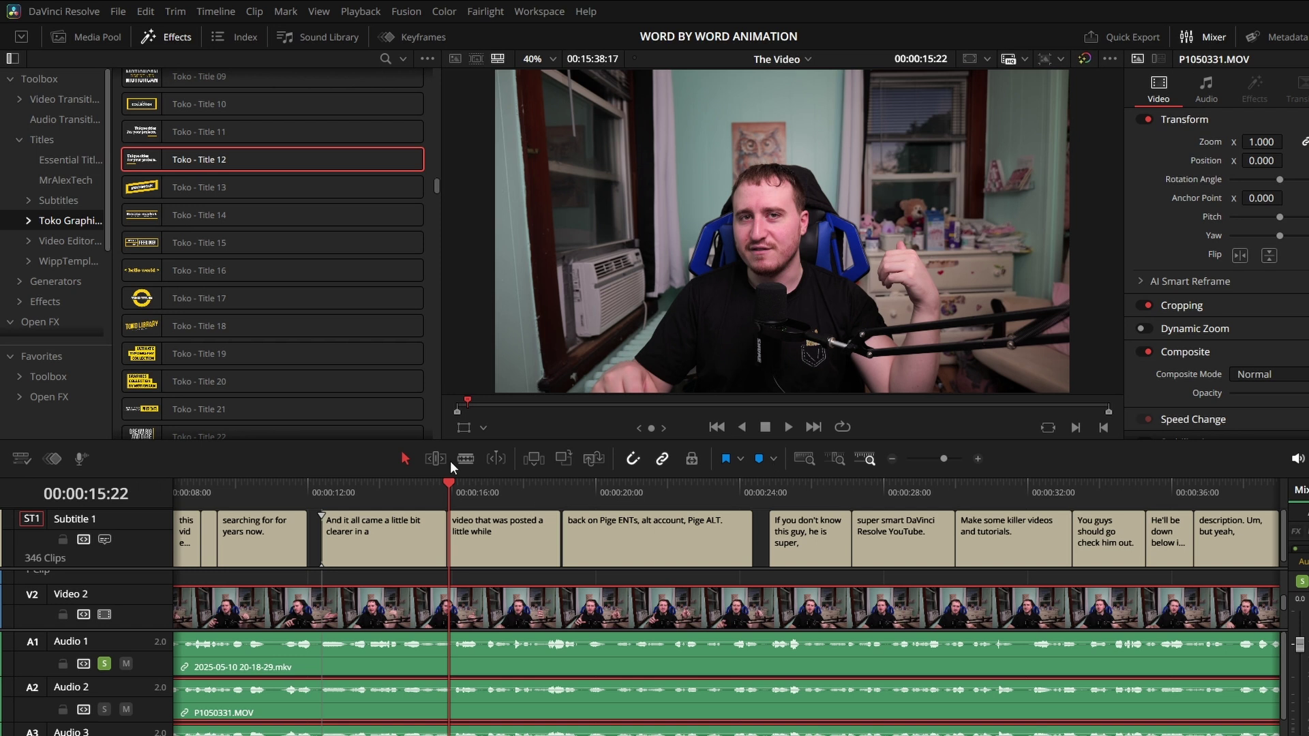
left_click_drag(538, 492, 562, 493)
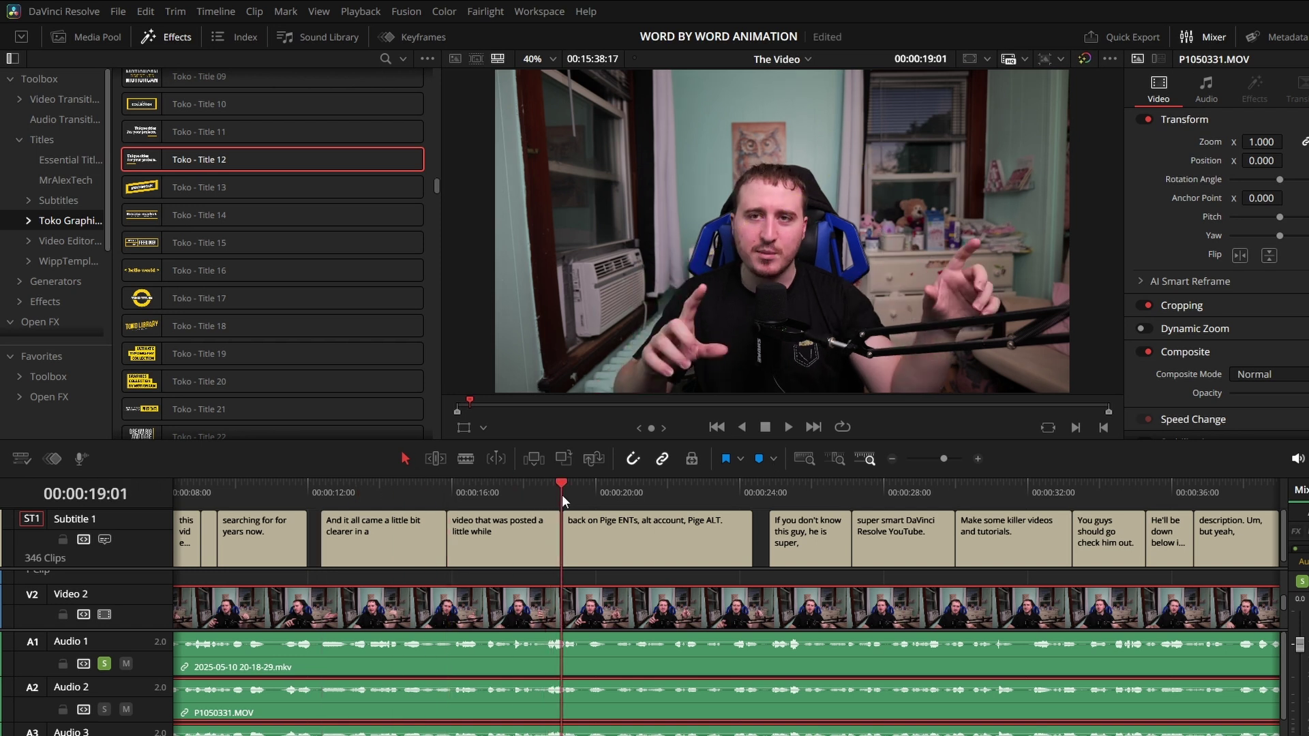
left_click(787, 428)
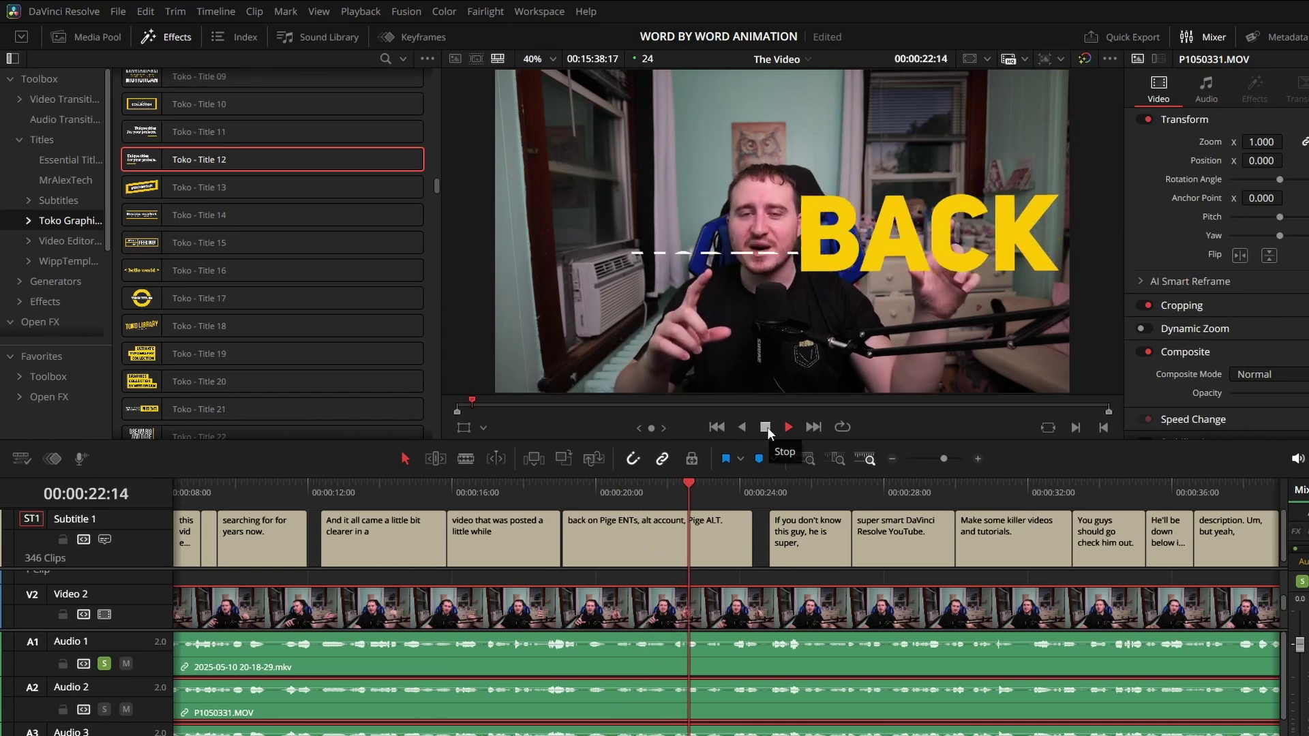
left_click(766, 426)
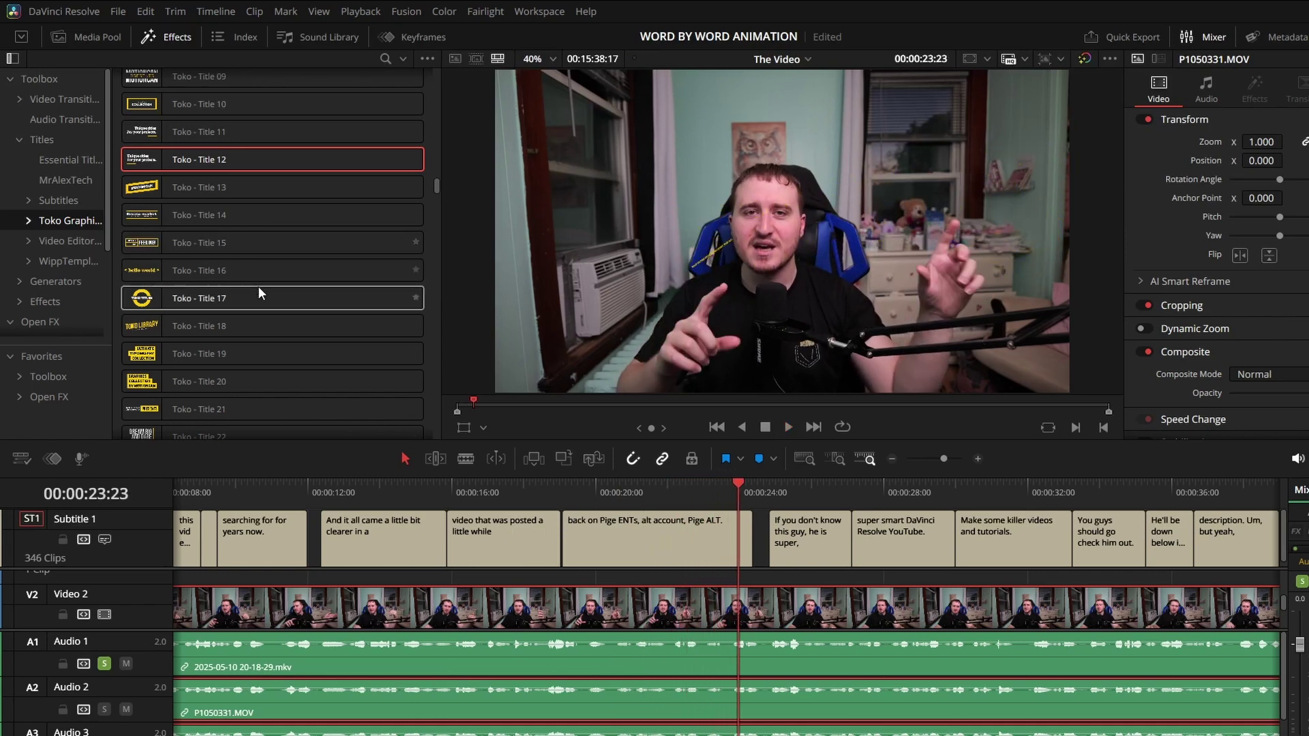
scroll(263, 289, "down", 5)
scroll(263, 289, "down", 20)
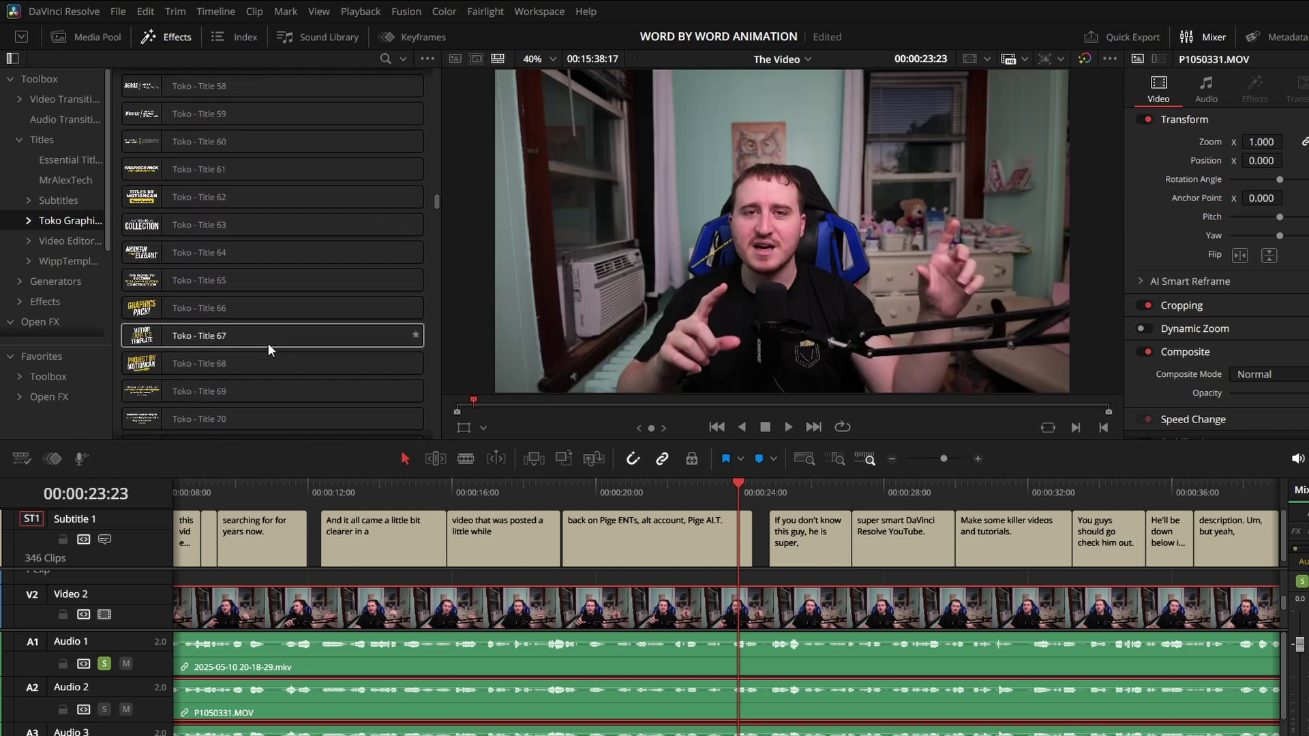
scroll(264, 334, "up", 8)
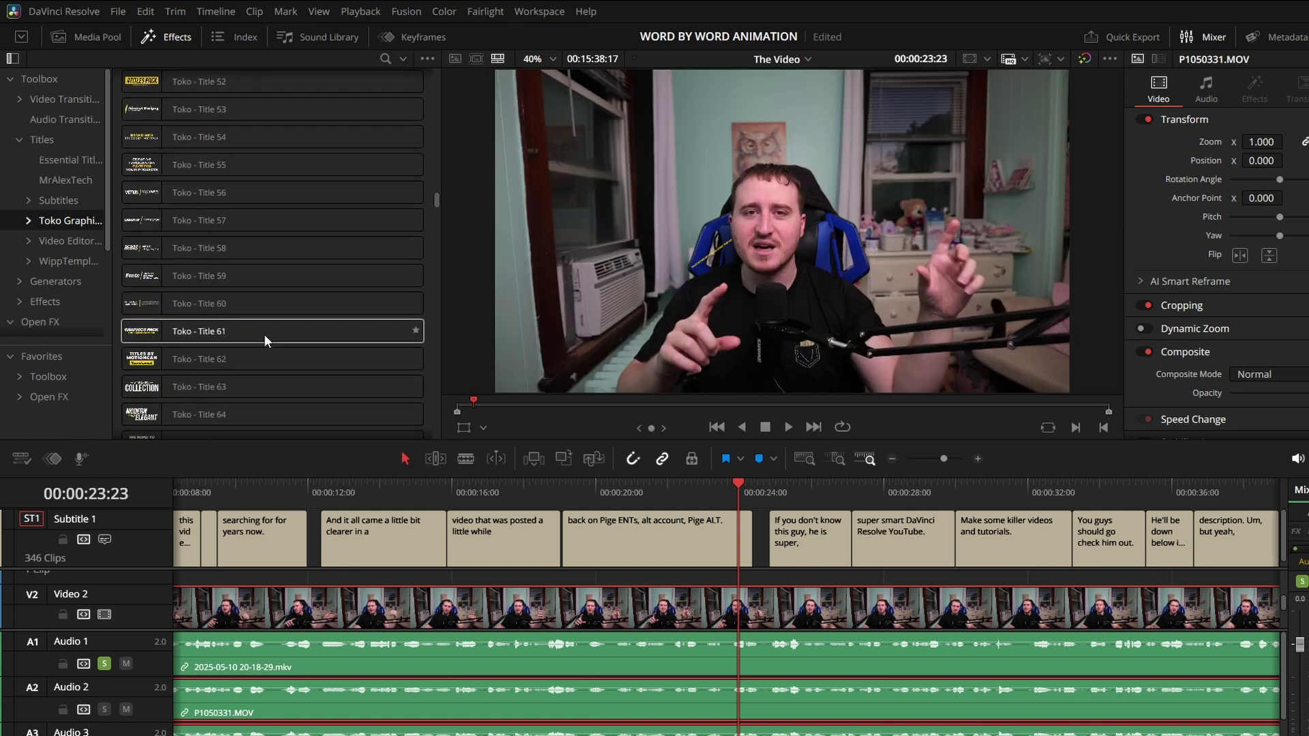
left_click(549, 579)
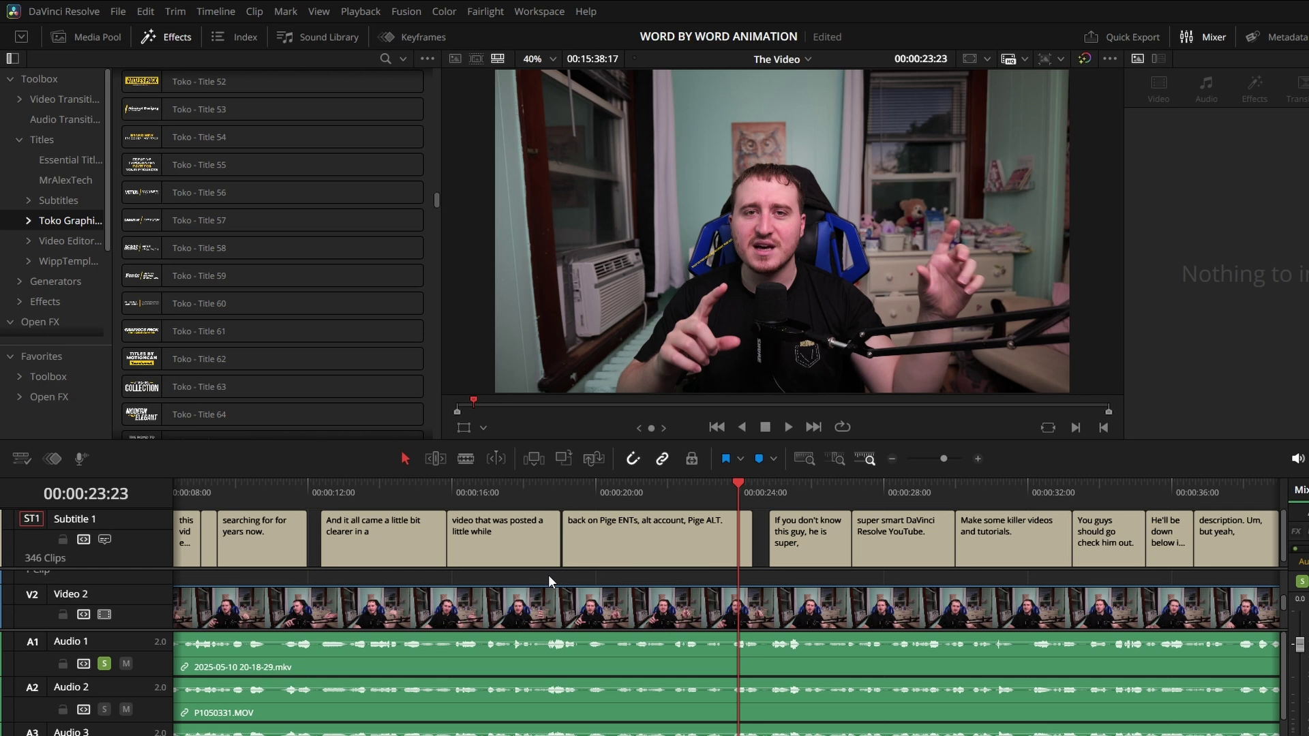